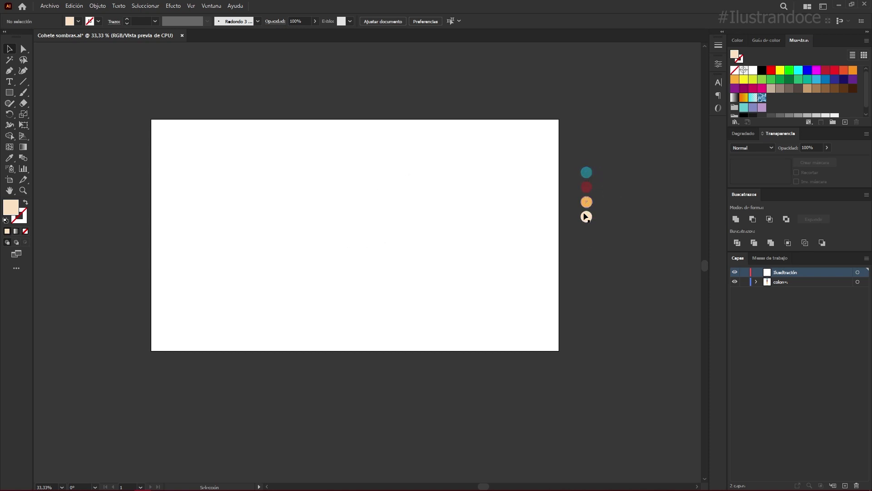
# Step: Cover the artboard with a rectangle filled with teal 237485
pyautogui.click(587, 172)
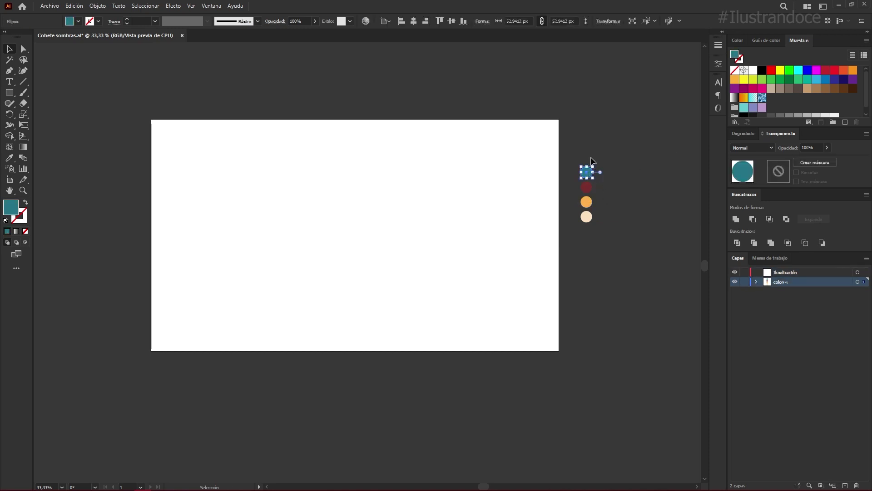
pyautogui.click(615, 148)
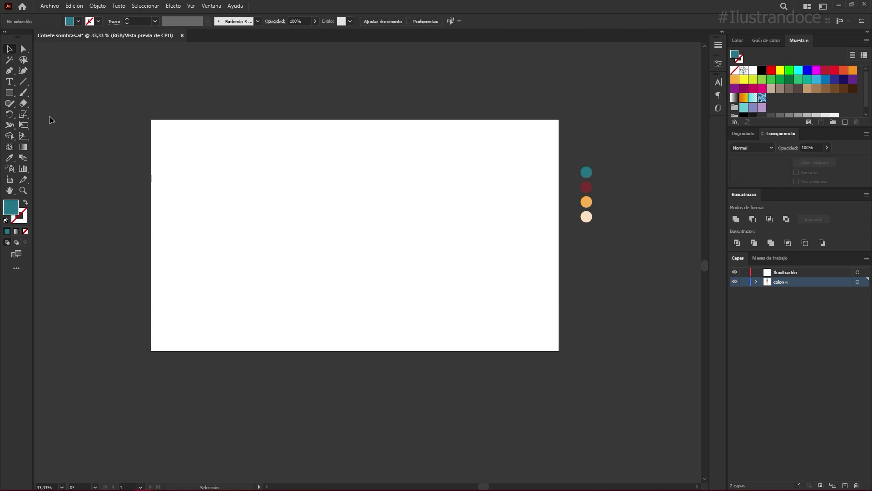
pyautogui.click(9, 93)
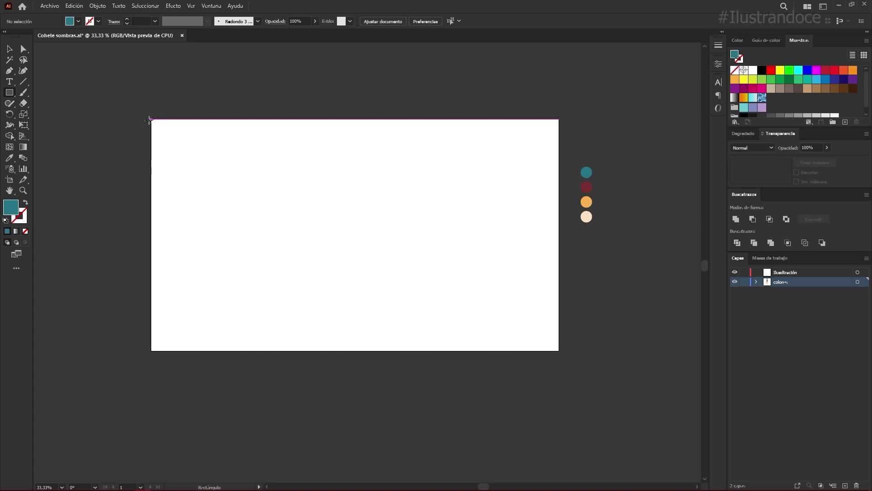
pyautogui.moveTo(151, 120); pyautogui.dragTo(558, 350)
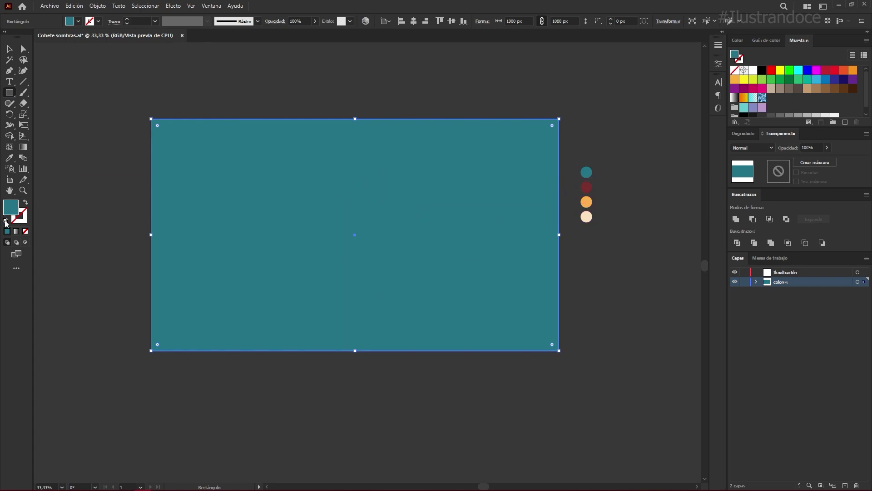
pyautogui.doubleClick(15, 210)
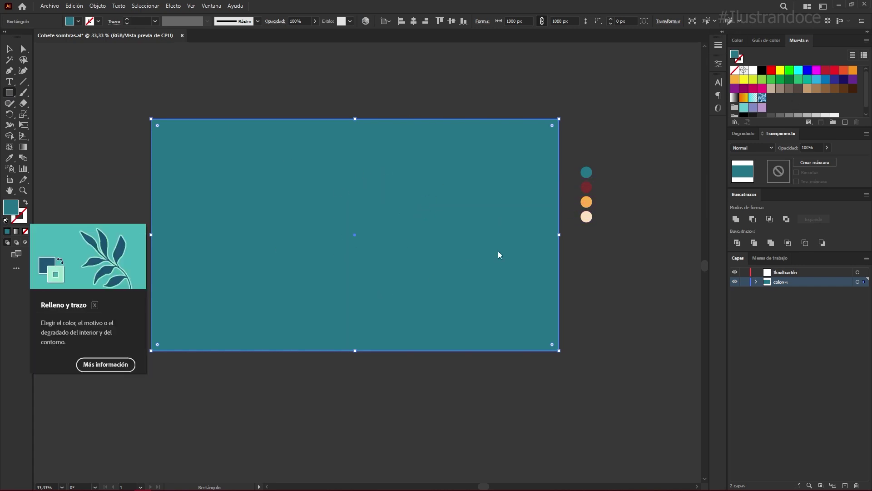
pyautogui.moveTo(660, 233); pyautogui.dragTo(596, 233)
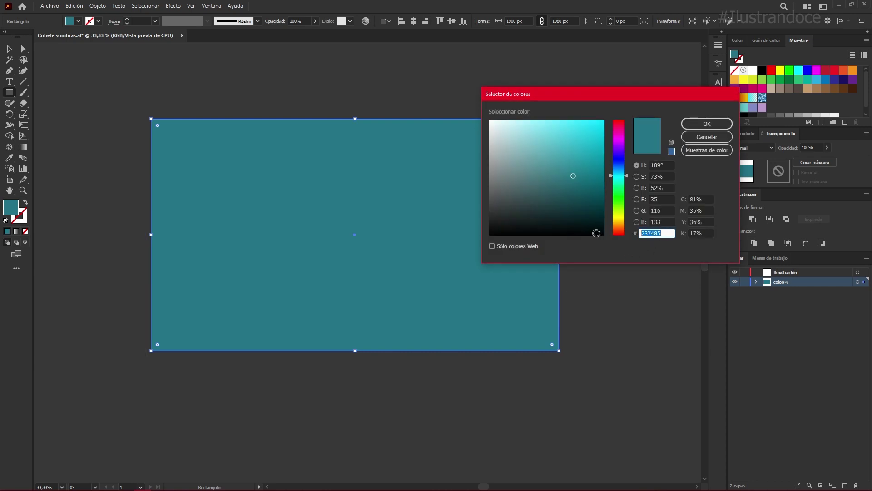
pyautogui.click(707, 124)
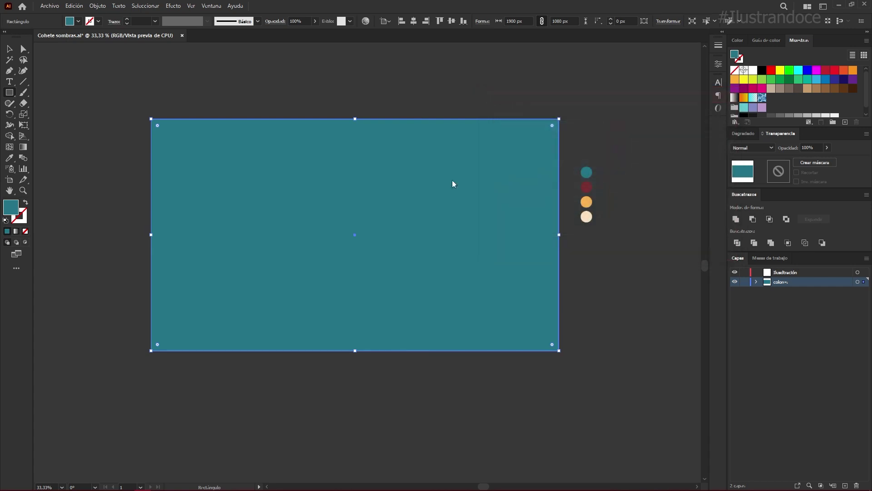
# Step: Move the teal rectangle into the Ilustración layer, then lock it and the colores layer
pyautogui.click(756, 281)
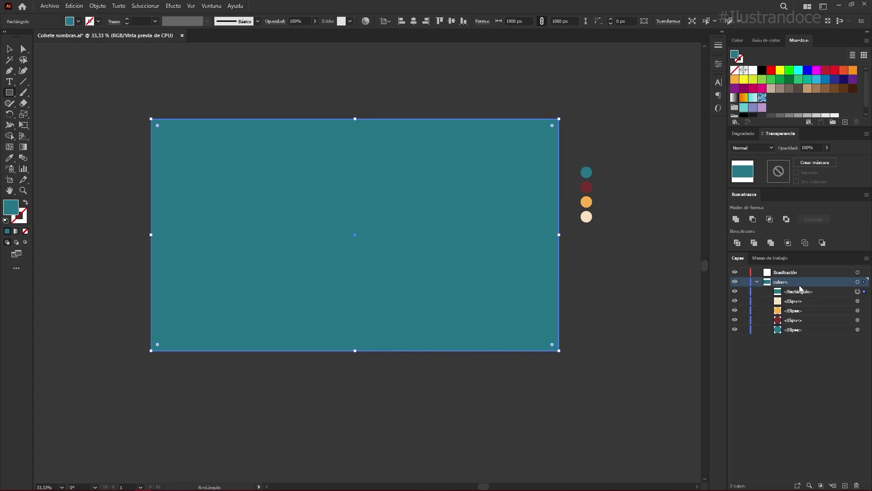
pyautogui.moveTo(799, 291); pyautogui.dragTo(795, 272)
pyautogui.click(757, 282)
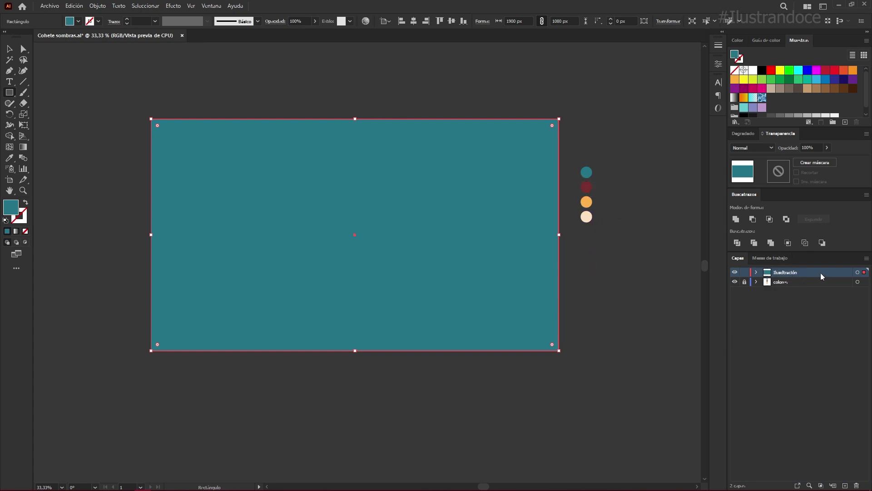
pyautogui.scroll(1, 287, 221)
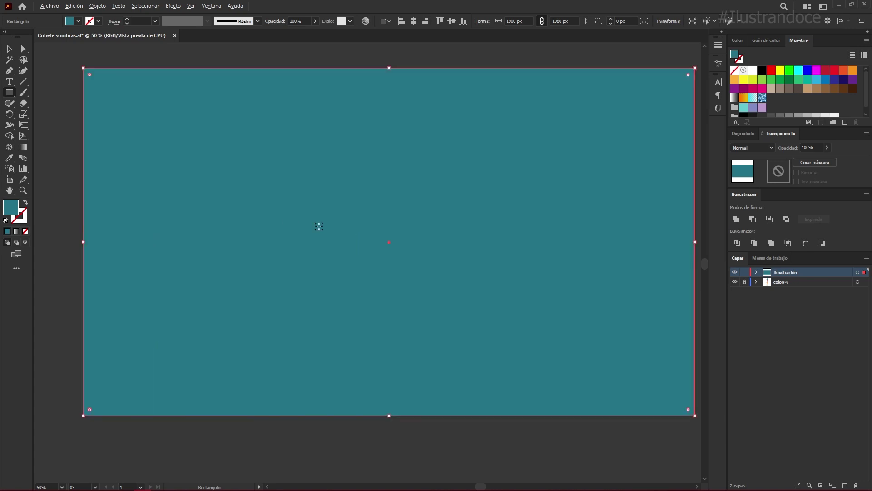
pyautogui.click(756, 272)
pyautogui.click(744, 282)
pyautogui.scroll(-1, 617, 287)
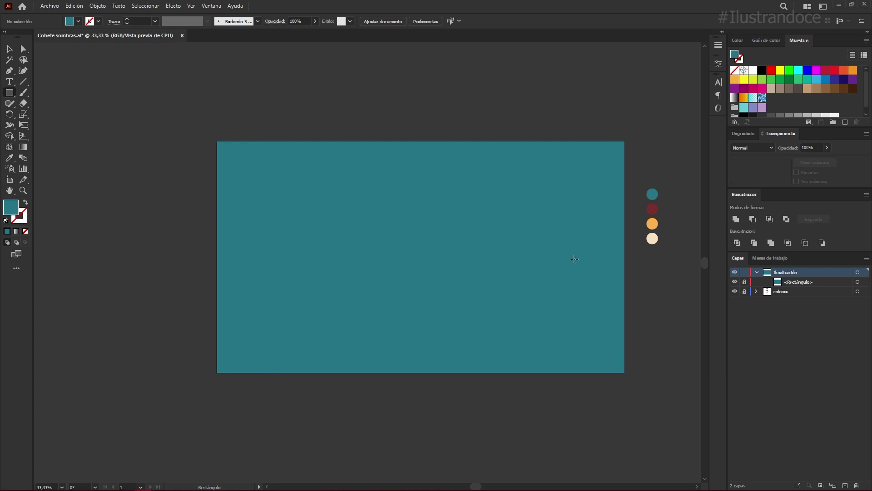
pyautogui.hscroll(1, 575, 259)
pyautogui.moveTo(9, 93)
pyautogui.mouseDown()
pyautogui.moveTo(61, 103)
pyautogui.moveTo(65, 114)
pyautogui.mouseUp()
# Step: Draw two overlapping circles on the teal background and fill them magenta
pyautogui.moveTo(217, 215); pyautogui.dragTo(301, 295)
pyautogui.moveTo(261, 257); pyautogui.dragTo(327, 321)
pyautogui.press('v')
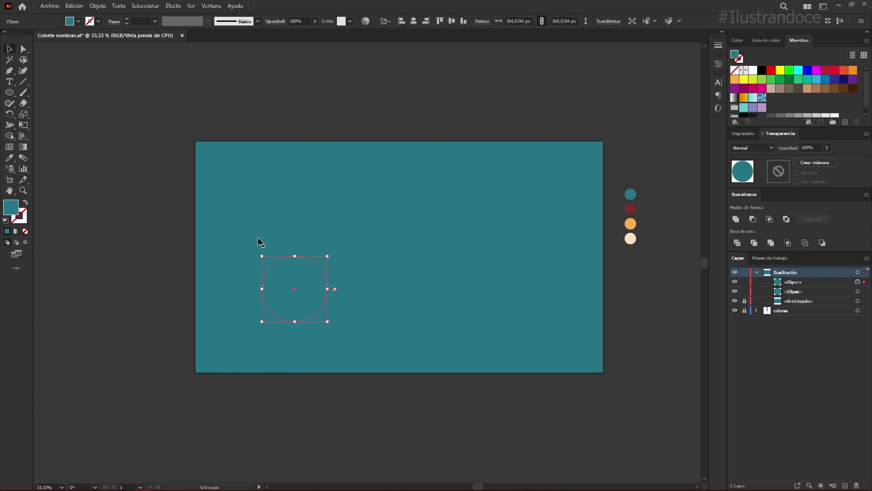
pyautogui.keyDown('shift'); pyautogui.click(259, 233); pyautogui.keyUp('shift')
pyautogui.press('i')
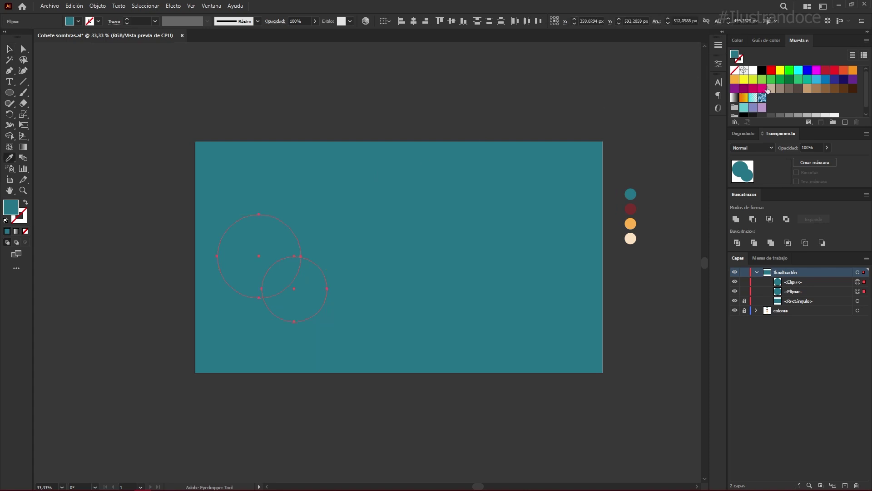
pyautogui.click(762, 88)
# Step: Add more overlapping magenta circles across the lower part of the artboard
pyautogui.click(7, 90)
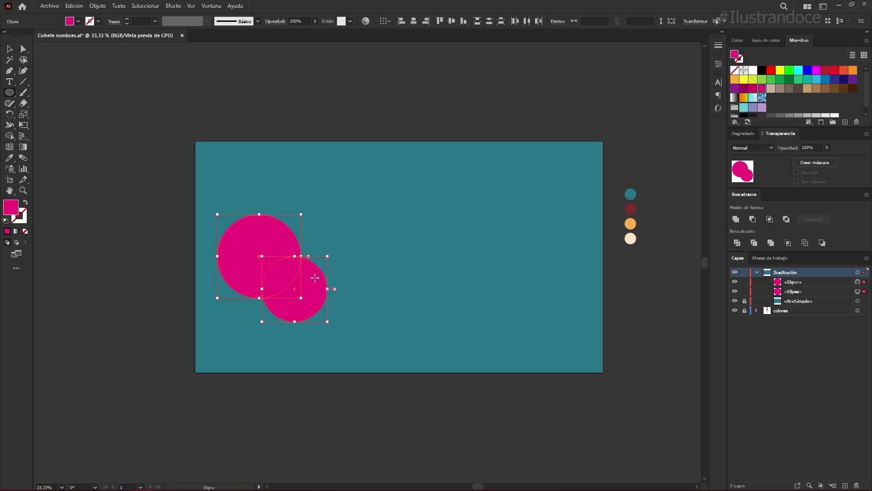
pyautogui.moveTo(310, 265); pyautogui.dragTo(351, 306)
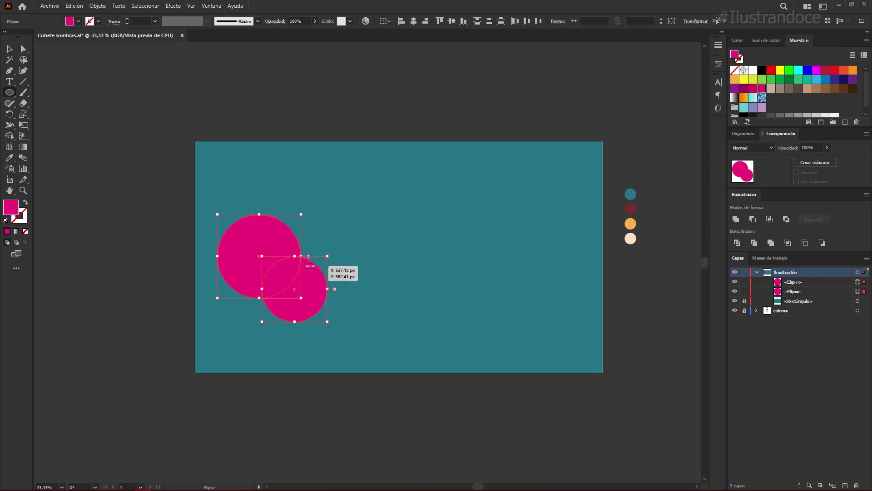
pyautogui.moveTo(304, 286)
pyautogui.mouseDown()
pyautogui.moveTo(347, 328)
pyautogui.moveTo(326, 341)
pyautogui.moveTo(333, 340)
pyautogui.mouseUp()
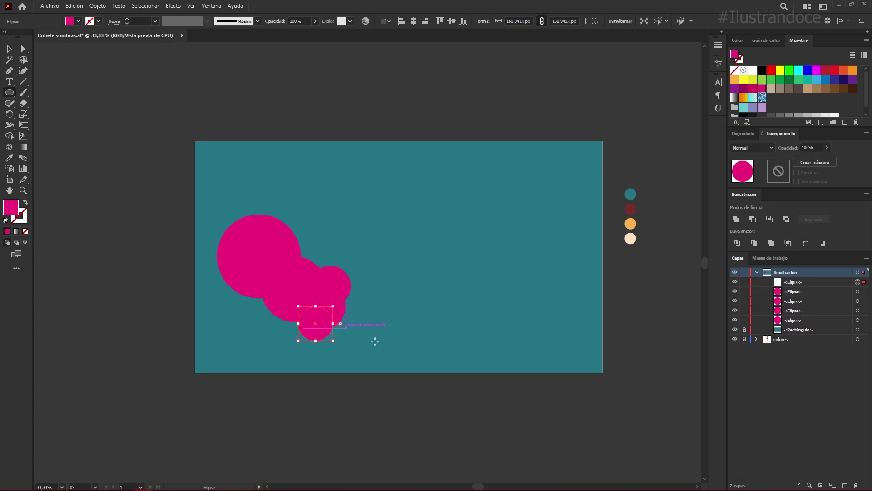
pyautogui.moveTo(333, 291)
pyautogui.mouseDown()
pyautogui.moveTo(381, 340)
pyautogui.moveTo(402, 304)
pyautogui.mouseUp()
pyautogui.moveTo(387, 359); pyautogui.dragTo(445, 300)
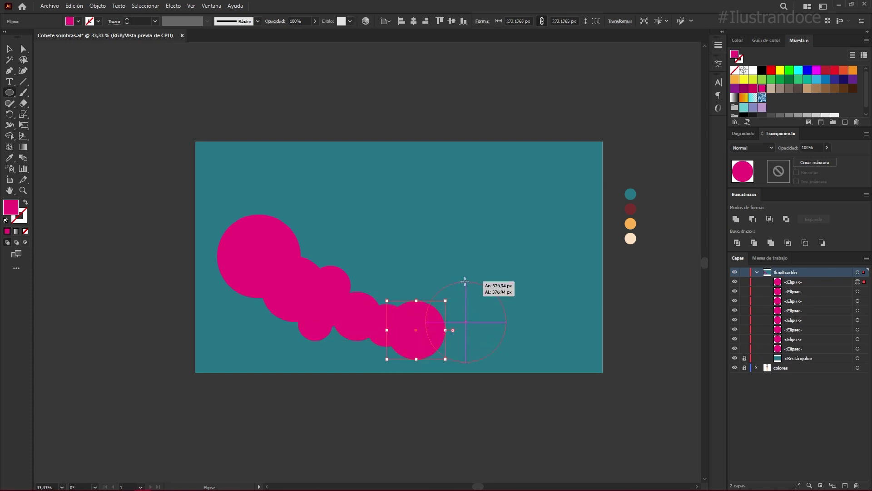
pyautogui.moveTo(425, 361)
pyautogui.mouseDown()
pyautogui.moveTo(506, 282)
pyautogui.moveTo(548, 206)
pyautogui.mouseUp()
pyautogui.moveTo(509, 235); pyautogui.dragTo(560, 184)
pyautogui.moveTo(478, 255)
pyautogui.mouseDown()
pyautogui.moveTo(510, 223)
pyautogui.moveTo(586, 278)
pyautogui.mouseUp()
pyautogui.moveTo(502, 268); pyautogui.dragTo(576, 340)
pyautogui.moveTo(218, 259); pyautogui.dragTo(311, 352)
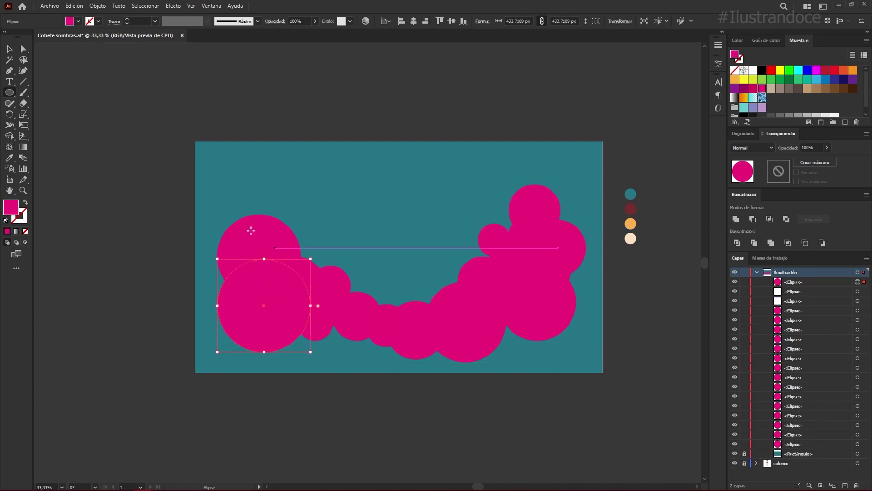
pyautogui.moveTo(274, 232); pyautogui.dragTo(223, 181)
# Step: Select all the magenta circles and Unite them in Pathfinder
pyautogui.press('v')
pyautogui.moveTo(199, 359); pyautogui.dragTo(586, 415)
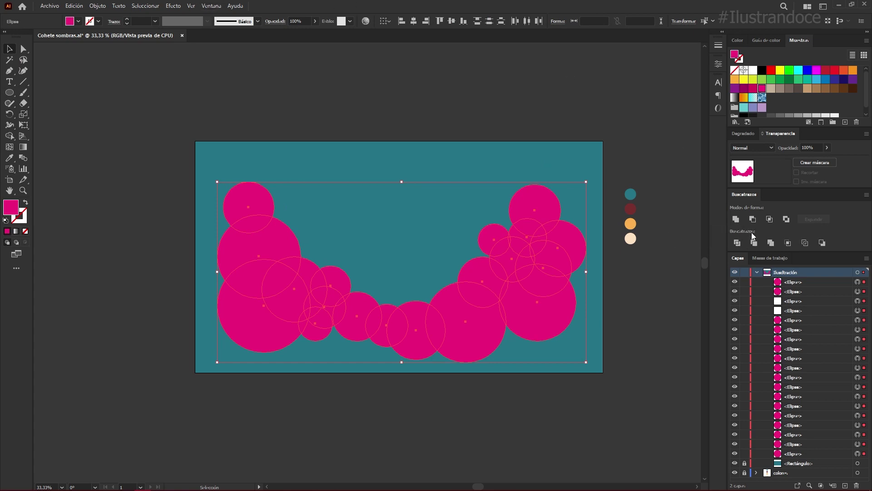
pyautogui.click(736, 220)
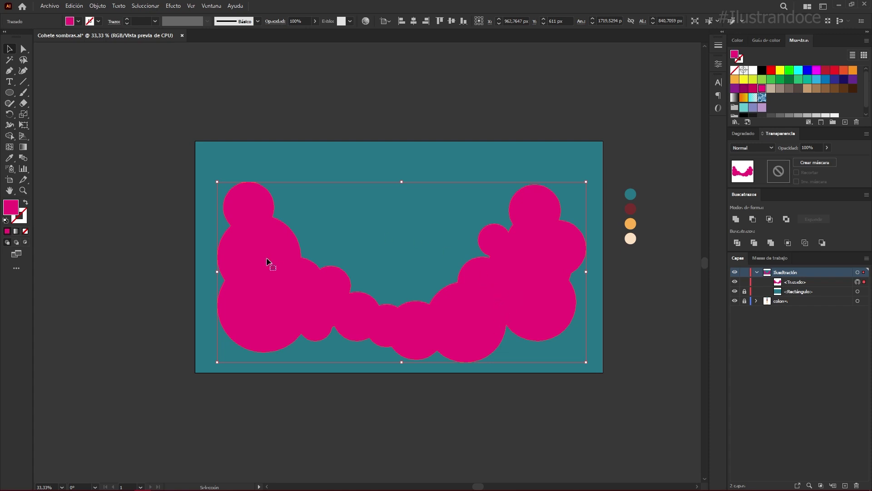
pyautogui.click(10, 93)
# Step: Draw ten blue circles tracing the left arm of the magenta cloud
pyautogui.moveTo(199, 215); pyautogui.dragTo(262, 280)
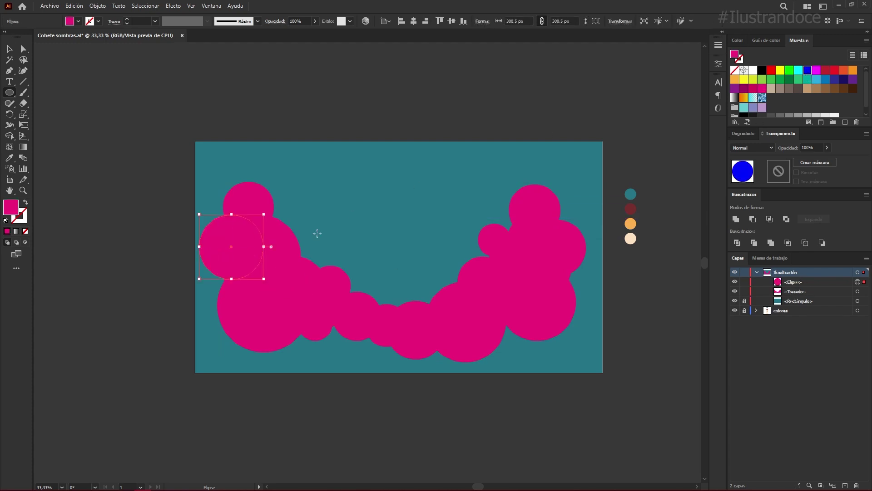
pyautogui.moveTo(246, 244); pyautogui.dragTo(280, 278)
pyautogui.moveTo(260, 321); pyautogui.dragTo(313, 268)
pyautogui.moveTo(218, 194); pyautogui.dragTo(249, 225)
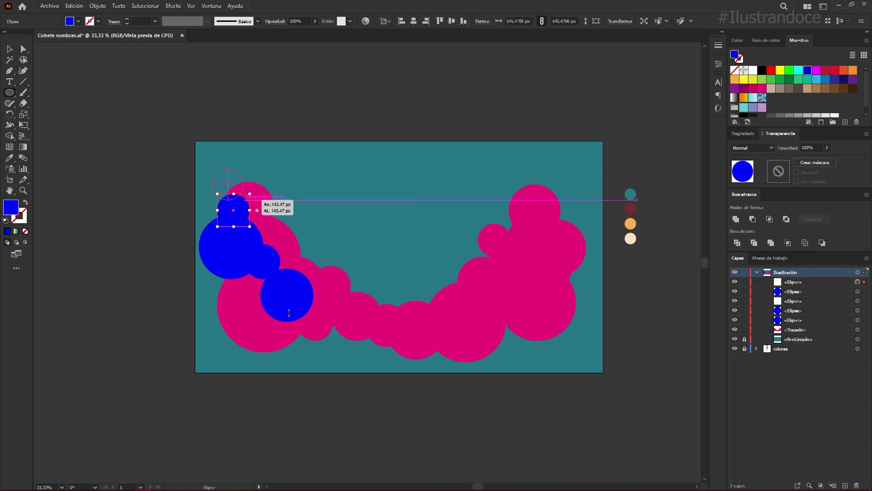
pyautogui.moveTo(261, 264)
pyautogui.mouseDown()
pyautogui.moveTo(289, 293)
pyautogui.moveTo(279, 320)
pyautogui.mouseUp()
pyautogui.moveTo(287, 293)
pyautogui.mouseDown()
pyautogui.moveTo(329, 344)
pyautogui.moveTo(338, 344)
pyautogui.mouseUp()
pyautogui.moveTo(246, 312)
pyautogui.mouseDown()
pyautogui.moveTo(273, 313)
pyautogui.moveTo(328, 358)
pyautogui.mouseUp()
pyautogui.moveTo(345, 324); pyautogui.dragTo(358, 344)
pyautogui.moveTo(359, 319); pyautogui.dragTo(418, 294)
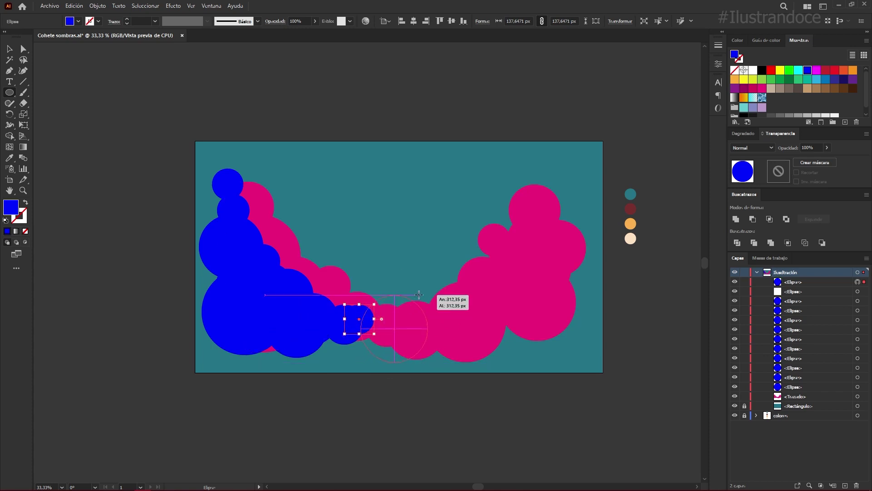
pyautogui.moveTo(419, 295); pyautogui.dragTo(411, 312)
# Step: Lock the magenta cloud, select the blue circles and Unite them in Pathfinder
pyautogui.press('v')
pyautogui.click(551, 249)
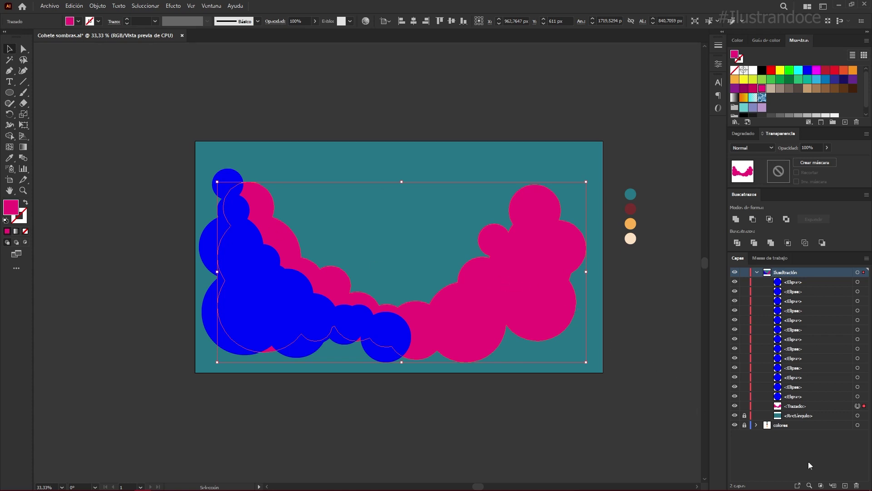
pyautogui.click(744, 406)
pyautogui.moveTo(210, 219); pyautogui.dragTo(160, 140)
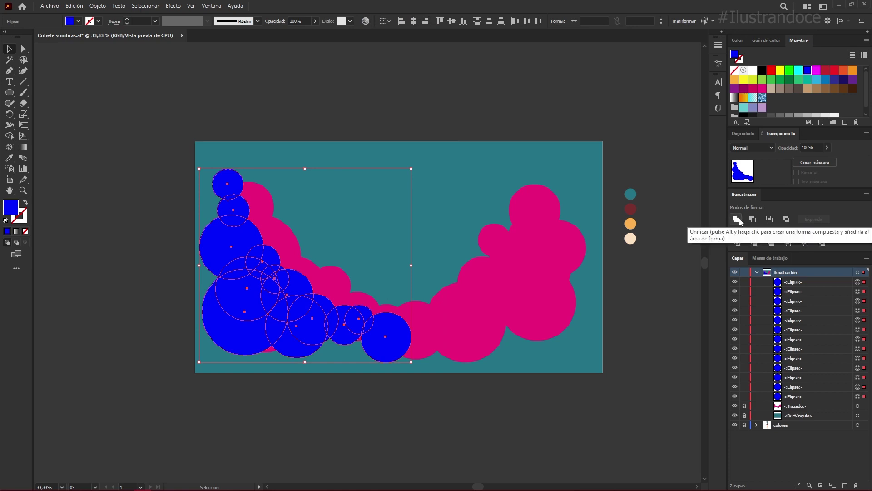
pyautogui.click(737, 219)
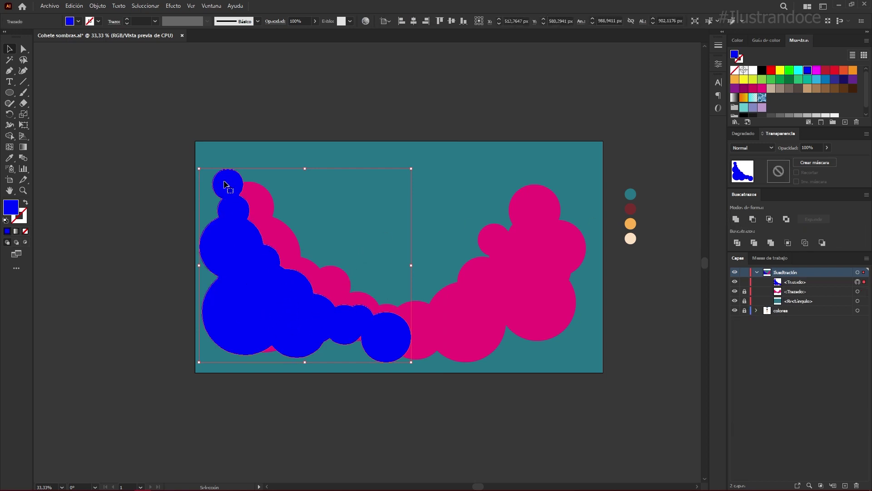
# Step: Duplicate the blue shape to the right and flip the copy horizontally
pyautogui.moveTo(257, 325); pyautogui.dragTo(486, 324)
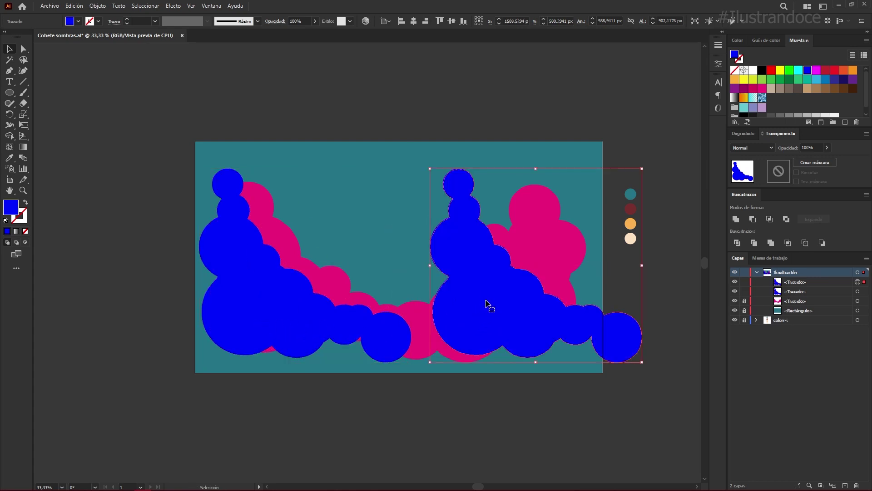
pyautogui.rightClick(489, 306)
pyautogui.moveTo(519, 250)
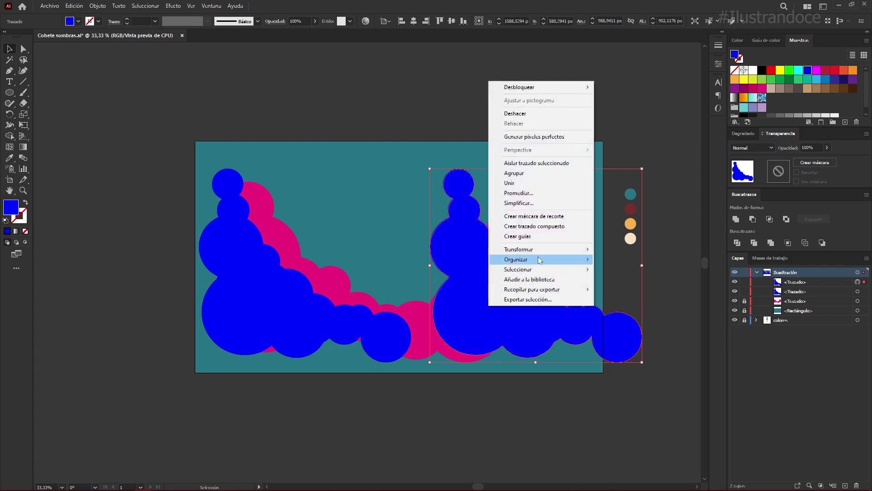
pyautogui.click(648, 287)
pyautogui.press('Return')
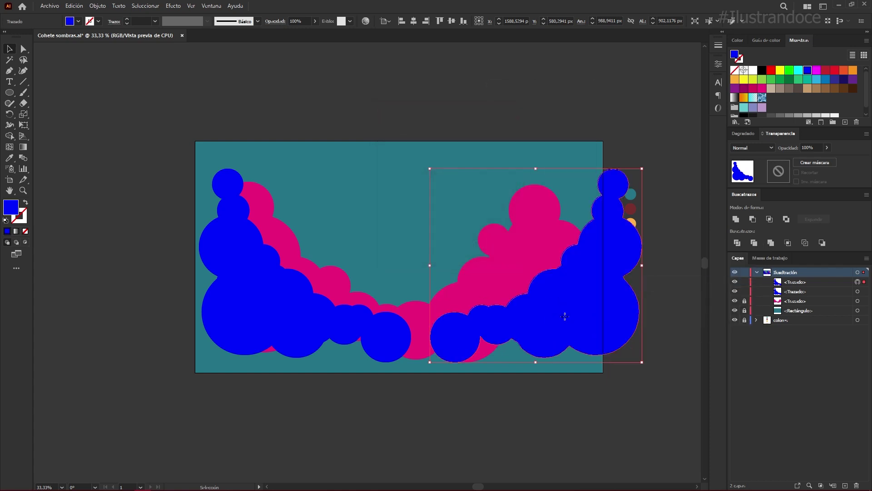
# Step: Position and enlarge the mirrored blue band over the cloud's right arm
pyautogui.moveTo(577, 307); pyautogui.dragTo(512, 317)
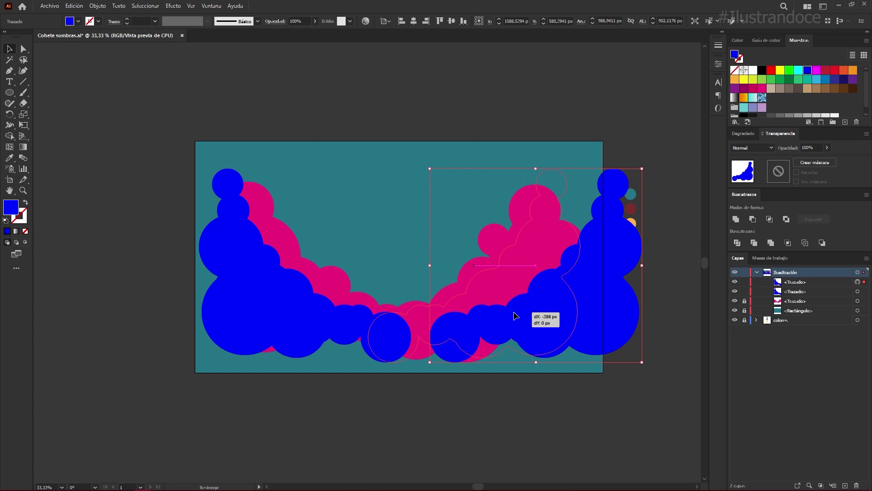
pyautogui.moveTo(511, 317); pyautogui.dragTo(530, 325)
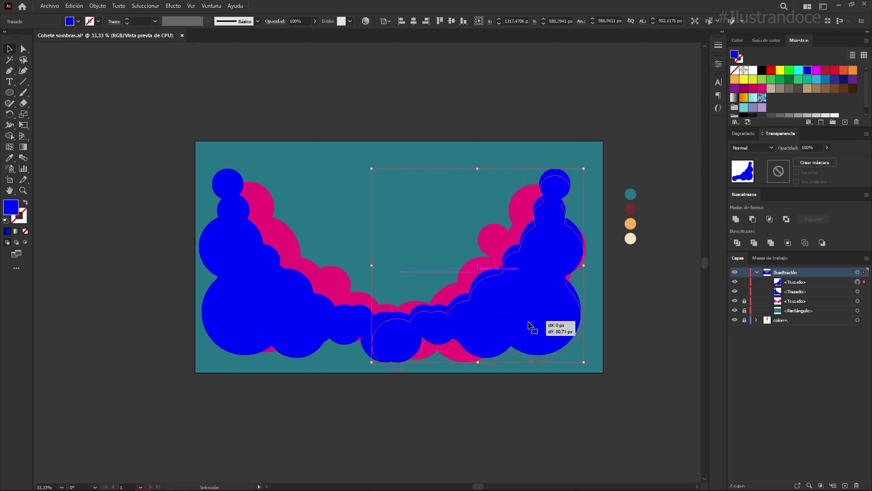
pyautogui.moveTo(529, 322); pyautogui.dragTo(526, 330)
pyautogui.moveTo(581, 287); pyautogui.dragTo(609, 286)
pyautogui.moveTo(555, 306); pyautogui.dragTo(549, 301)
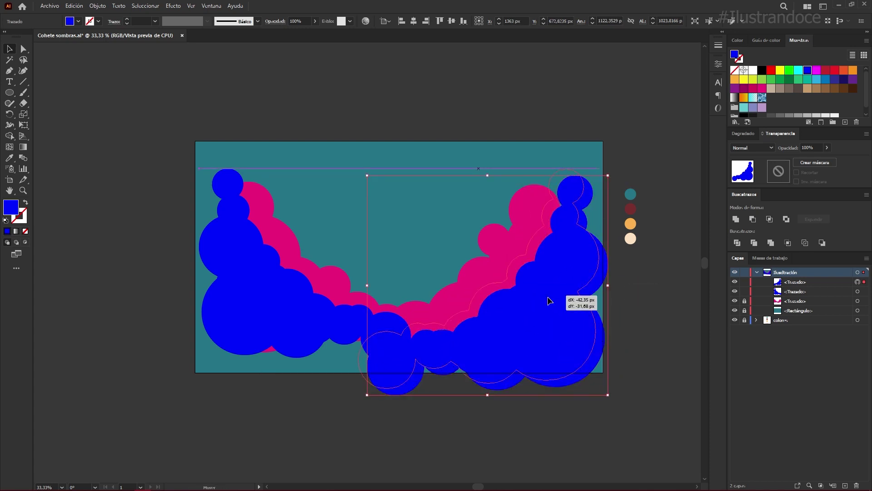
pyautogui.moveTo(341, 332); pyautogui.dragTo(335, 335)
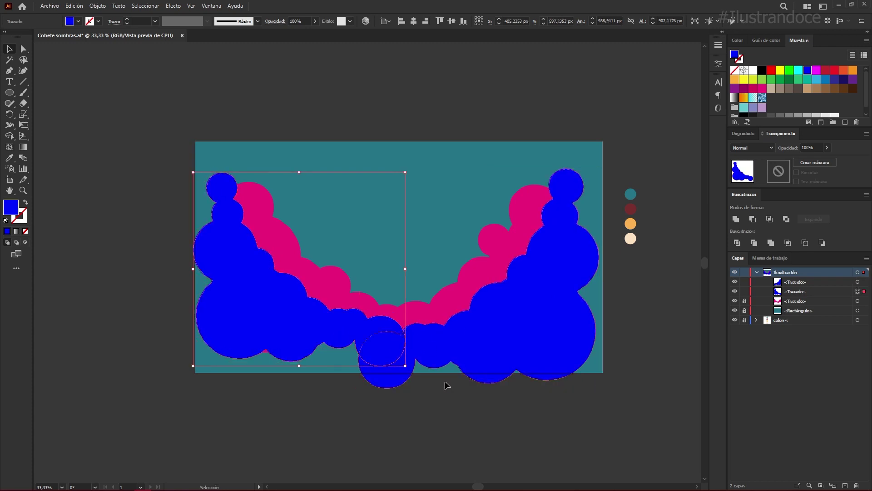
pyautogui.click(475, 408)
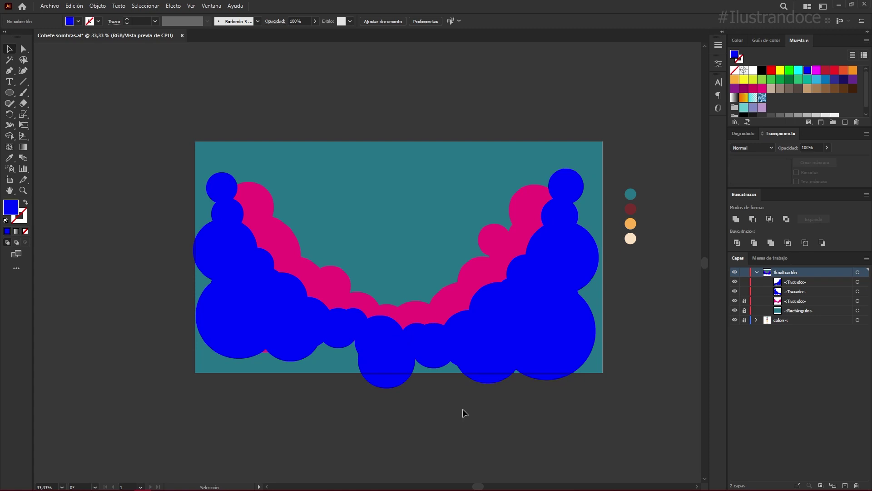
# Step: Draw circles at the left edge of the scene and fill them with the red swatch
pyautogui.click(14, 92)
pyautogui.moveTo(217, 251); pyautogui.dragTo(246, 280)
pyautogui.press('v')
pyautogui.keyDown('shift'); pyautogui.click(220, 253); pyautogui.keyUp('shift')
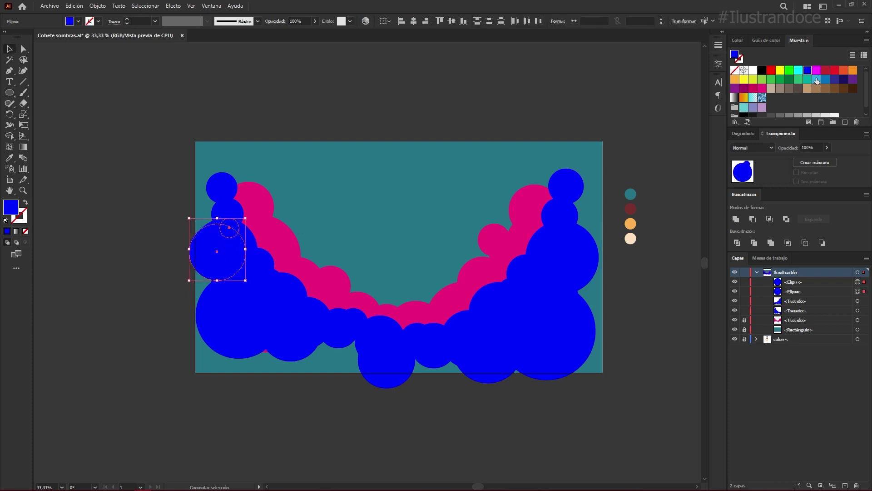
pyautogui.click(836, 70)
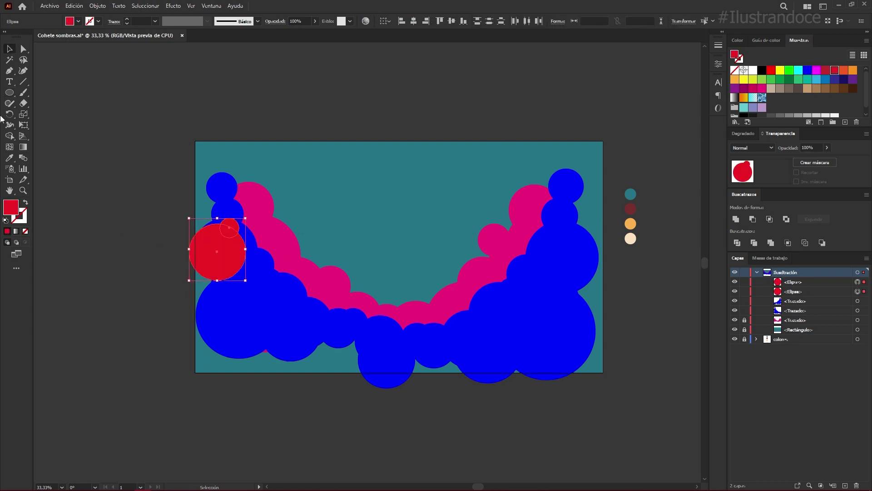
# Step: Add many red circles of varying sizes along the bottom, over the blue bands
pyautogui.click(10, 95)
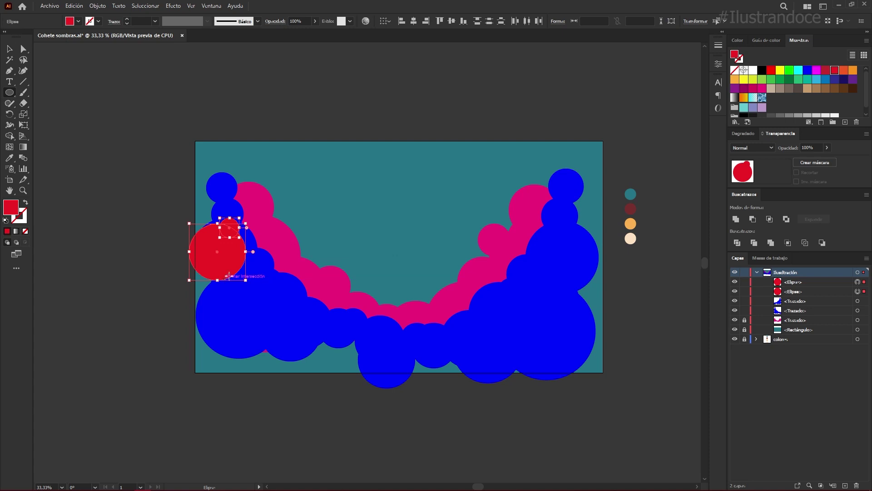
pyautogui.moveTo(207, 258)
pyautogui.mouseDown()
pyautogui.moveTo(264, 315)
pyautogui.moveTo(248, 353)
pyautogui.moveTo(260, 347)
pyautogui.moveTo(270, 392)
pyautogui.mouseUp()
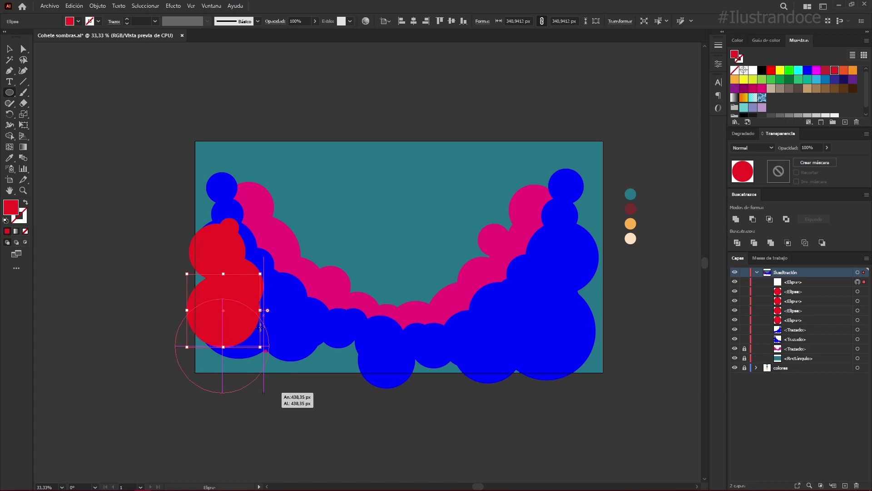
pyautogui.moveTo(273, 323); pyautogui.dragTo(295, 355)
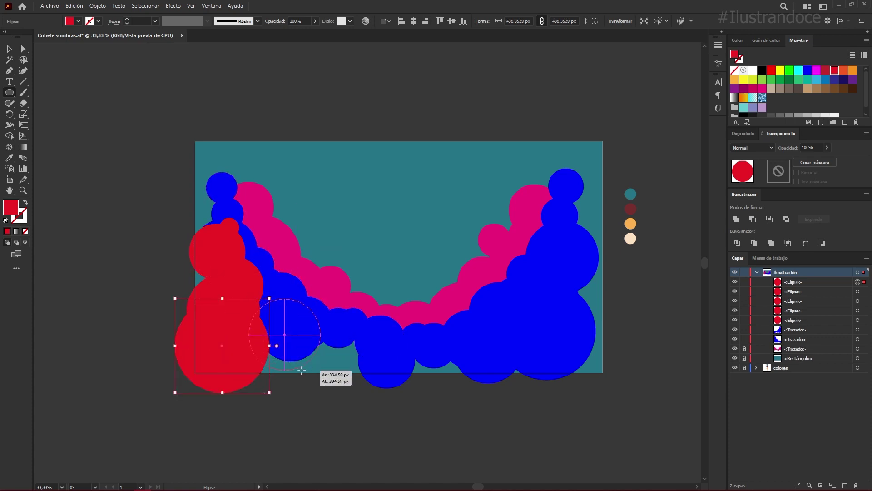
pyautogui.moveTo(296, 355); pyautogui.dragTo(331, 380)
pyautogui.moveTo(280, 310)
pyautogui.mouseDown()
pyautogui.moveTo(296, 296)
pyautogui.moveTo(326, 315)
pyautogui.moveTo(331, 344)
pyautogui.moveTo(366, 388)
pyautogui.mouseUp()
pyautogui.moveTo(363, 346)
pyautogui.mouseDown()
pyautogui.moveTo(391, 373)
pyautogui.moveTo(443, 383)
pyautogui.mouseUp()
pyautogui.moveTo(470, 354); pyautogui.dragTo(497, 380)
pyautogui.moveTo(381, 375); pyautogui.dragTo(416, 406)
pyautogui.moveTo(477, 336)
pyautogui.mouseDown()
pyautogui.moveTo(505, 360)
pyautogui.moveTo(525, 350)
pyautogui.moveTo(552, 357)
pyautogui.mouseUp()
pyautogui.moveTo(552, 308); pyautogui.dragTo(574, 329)
pyautogui.moveTo(575, 290)
pyautogui.mouseDown()
pyautogui.moveTo(600, 314)
pyautogui.moveTo(610, 302)
pyautogui.moveTo(656, 400)
pyautogui.mouseUp()
pyautogui.moveTo(521, 321)
pyautogui.mouseDown()
pyautogui.moveTo(584, 394)
pyautogui.moveTo(555, 416)
pyautogui.mouseUp()
pyautogui.moveTo(448, 371); pyautogui.dragTo(464, 387)
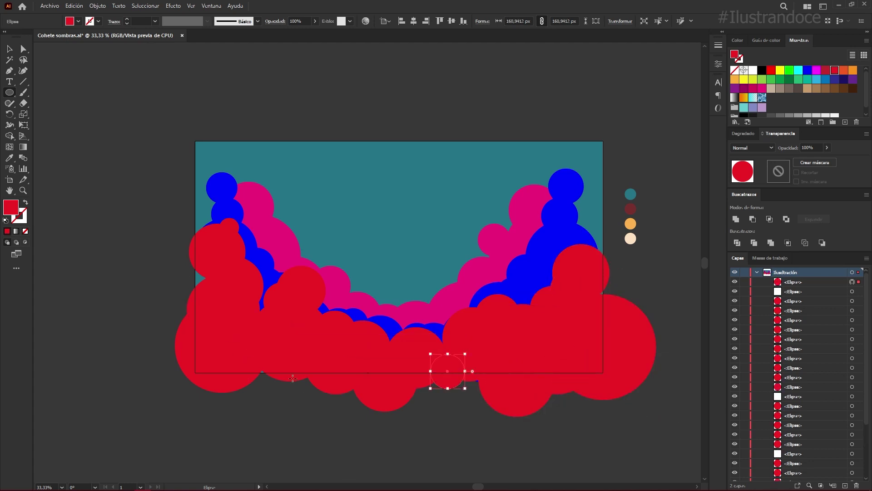
# Step: Lock the blue cloud bands, select every red circle and Unite them in Pathfinder
pyautogui.press('v')
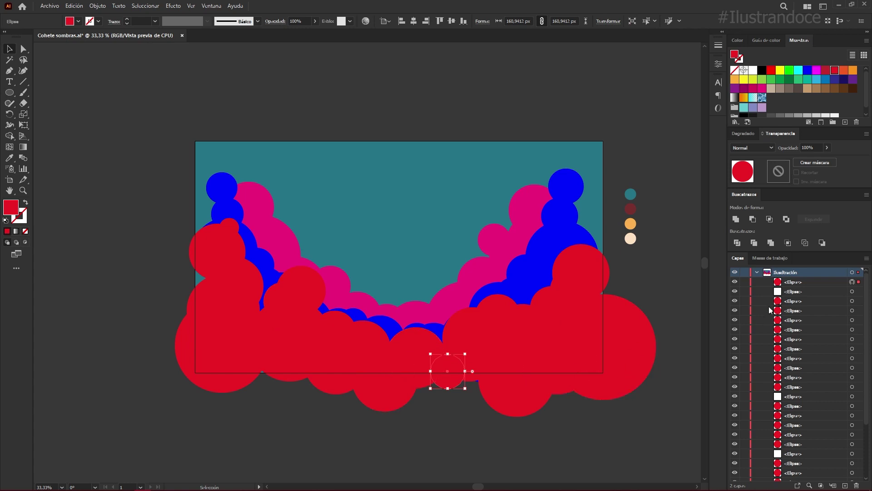
pyautogui.scroll(-3, 777, 368)
pyautogui.scroll(-5, 777, 368)
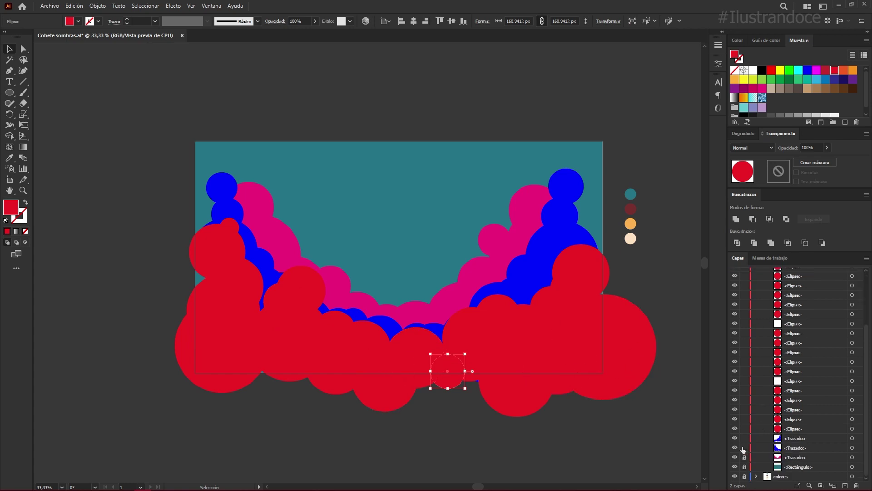
pyautogui.click(566, 252)
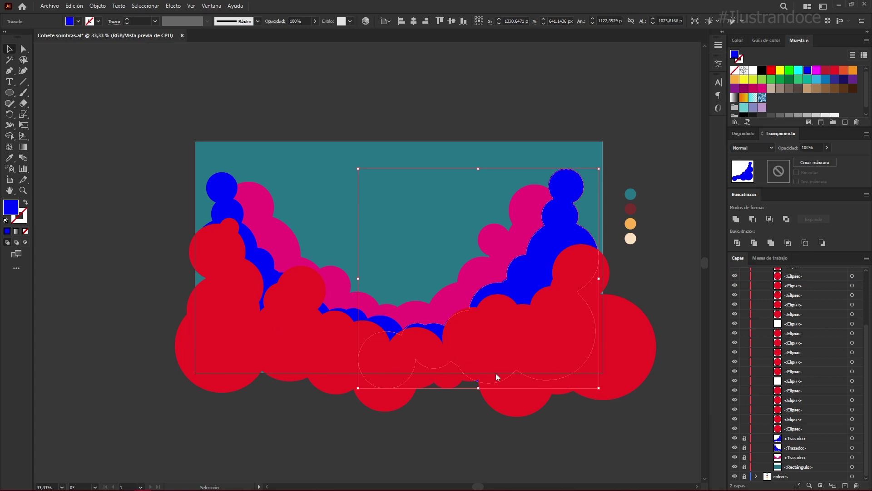
pyautogui.moveTo(665, 423); pyautogui.dragTo(140, 200)
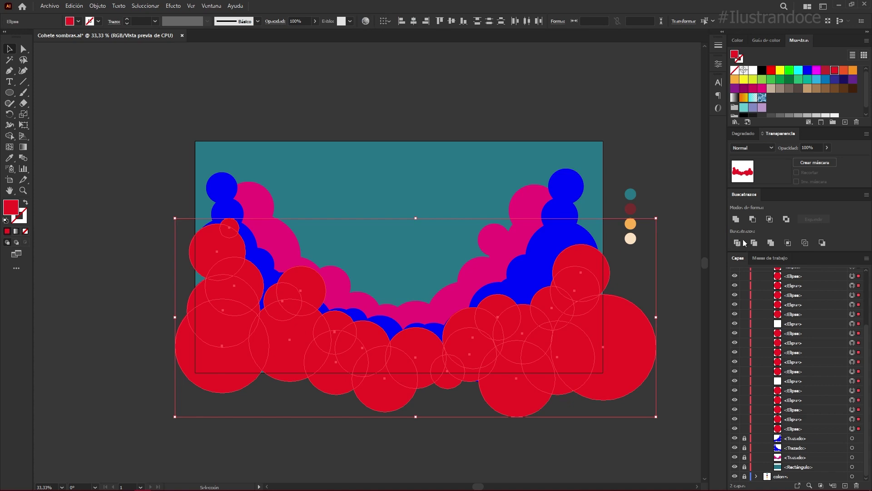
pyautogui.click(736, 220)
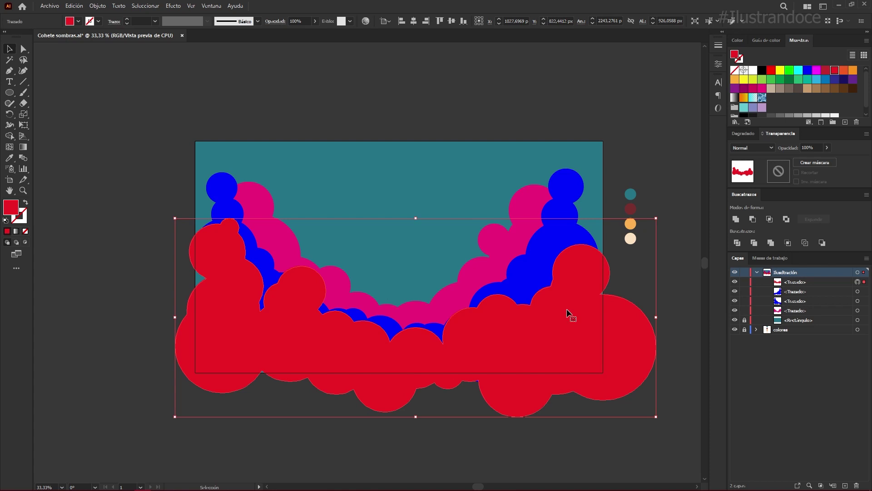
# Step: Recolour the magenta band a slightly darker teal, then hide the red and blue bands
pyautogui.click(483, 272)
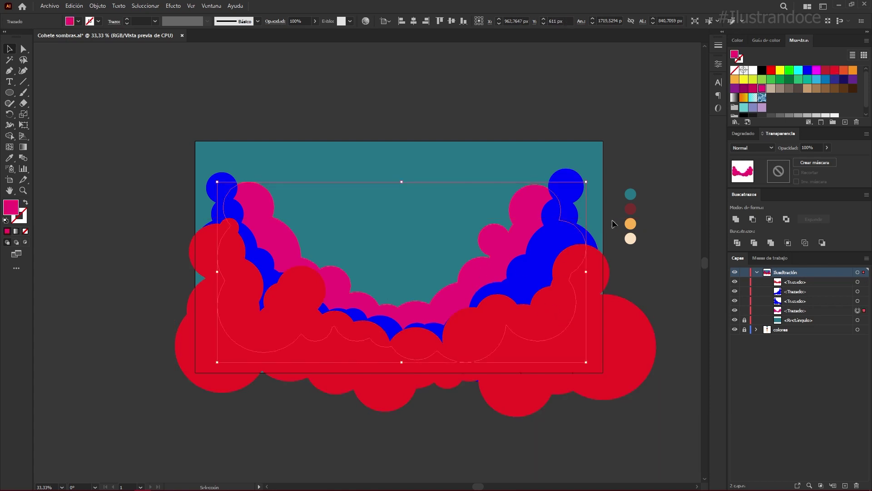
pyautogui.press('i')
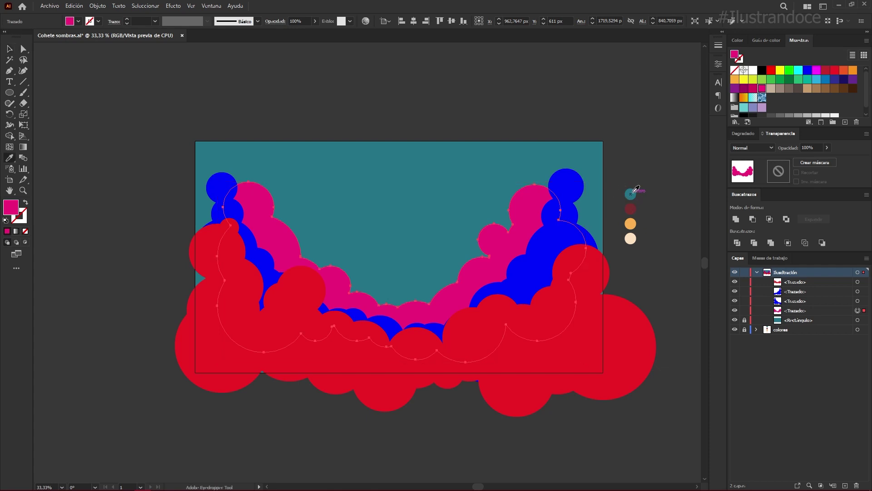
pyautogui.click(632, 194)
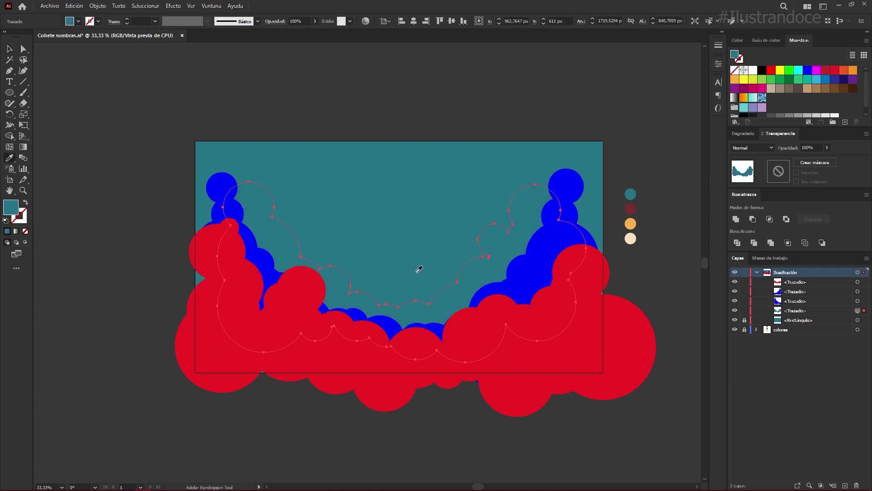
pyautogui.doubleClick(11, 208)
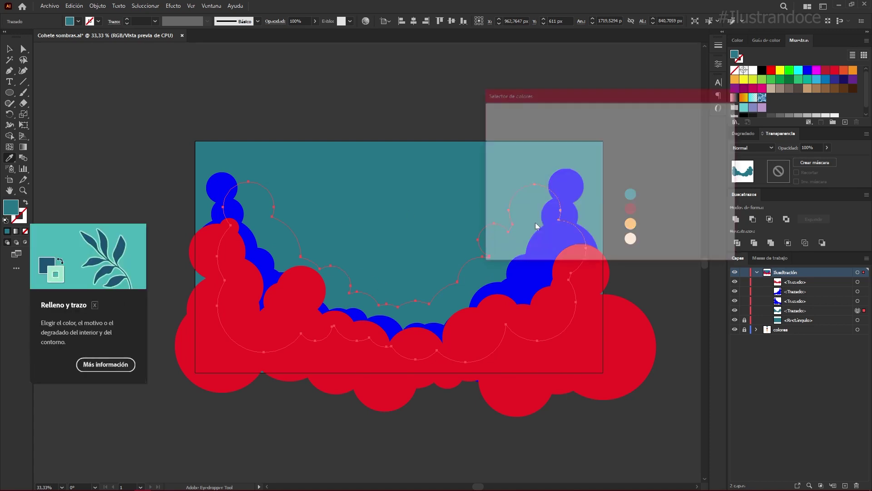
pyautogui.click(573, 178)
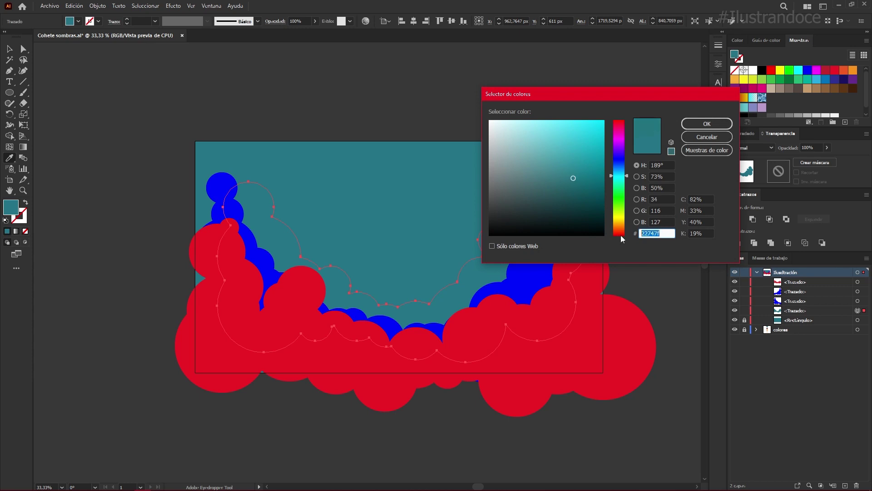
pyautogui.click(707, 123)
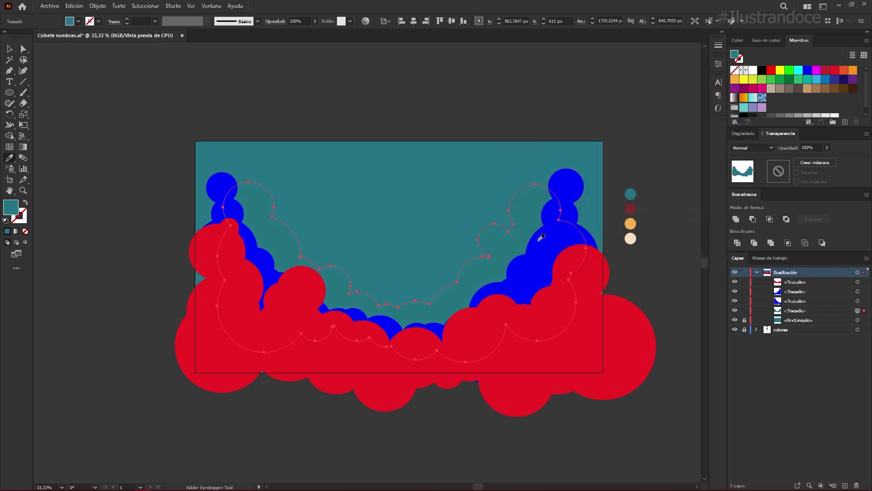
pyautogui.press('v')
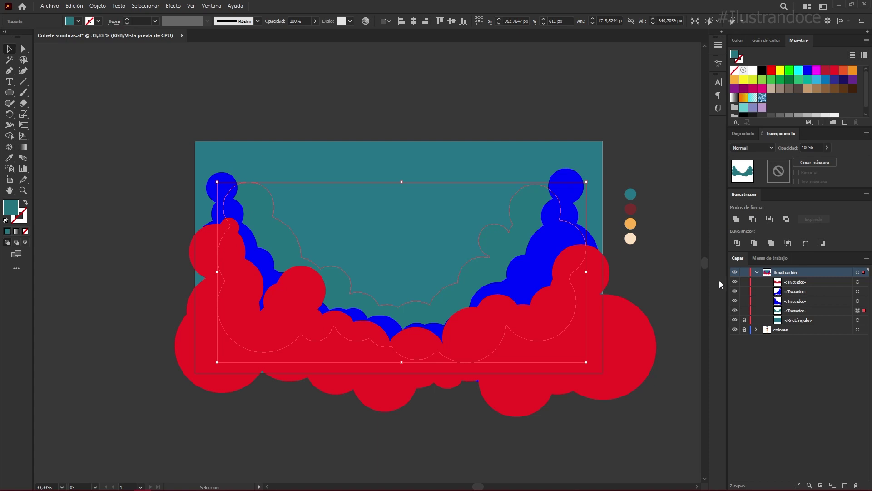
pyautogui.click(735, 281)
pyautogui.click(735, 291)
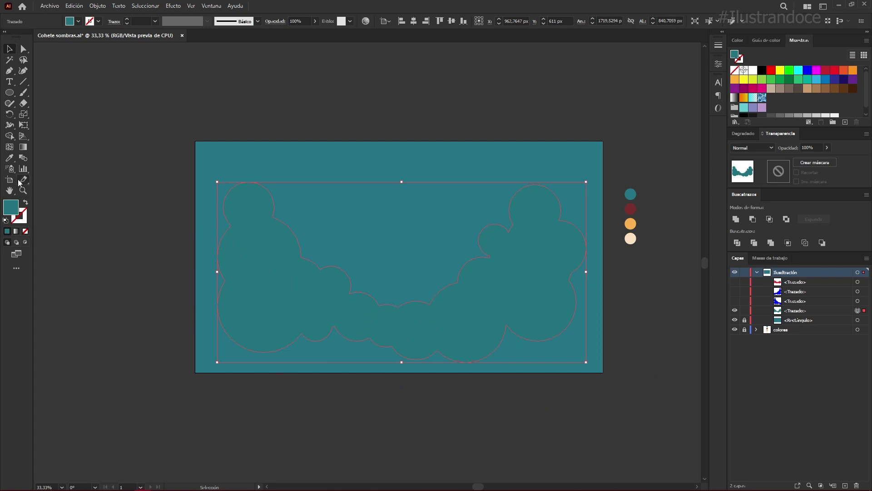
# Step: Give the cloud a linear gradient with dark end stops and a white stop at 50%
pyautogui.click(23, 147)
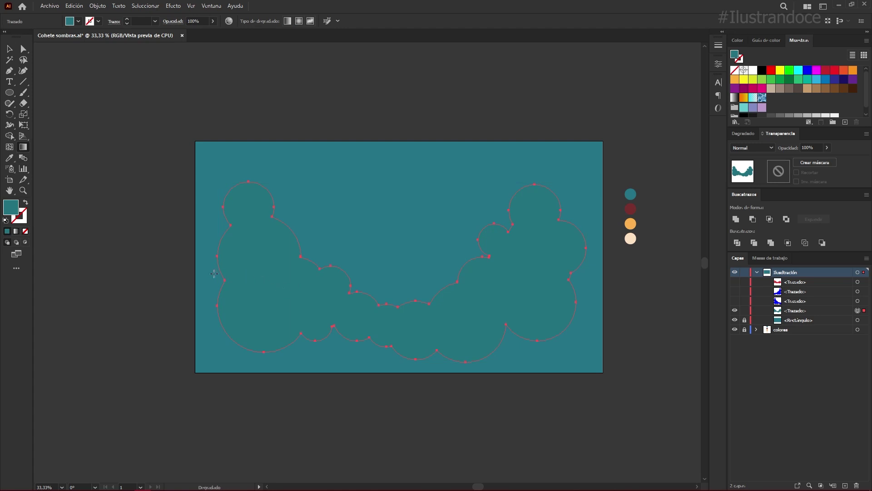
pyautogui.click(16, 232)
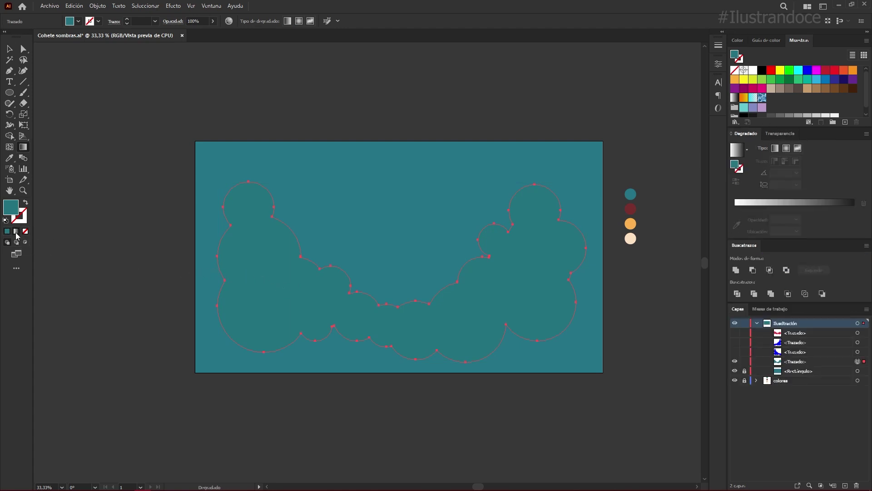
pyautogui.click(23, 148)
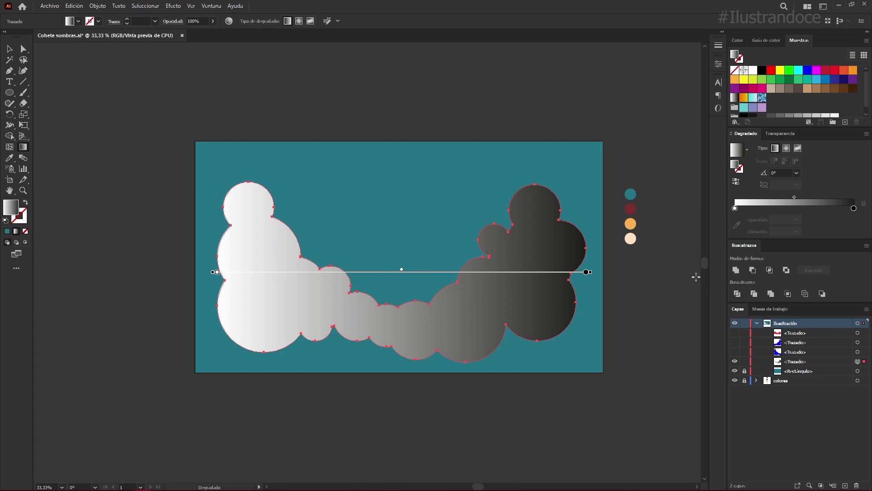
pyautogui.moveTo(777, 209); pyautogui.dragTo(789, 211)
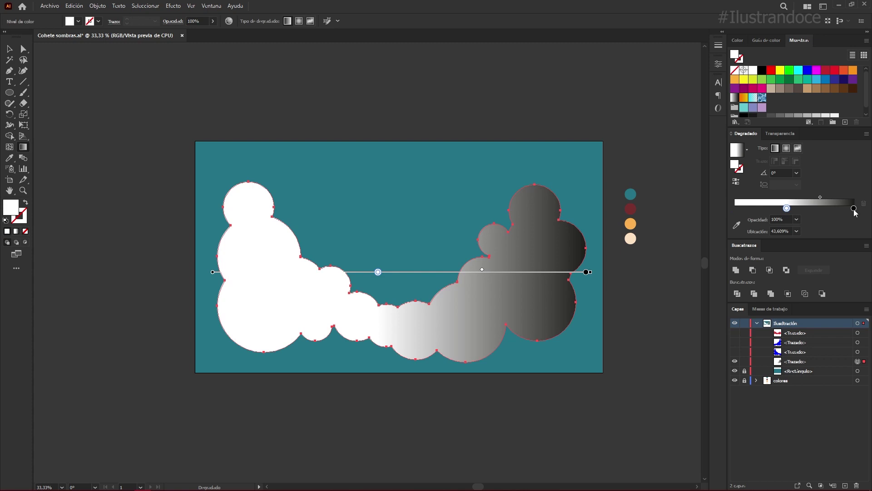
pyautogui.moveTo(855, 210); pyautogui.dragTo(737, 210)
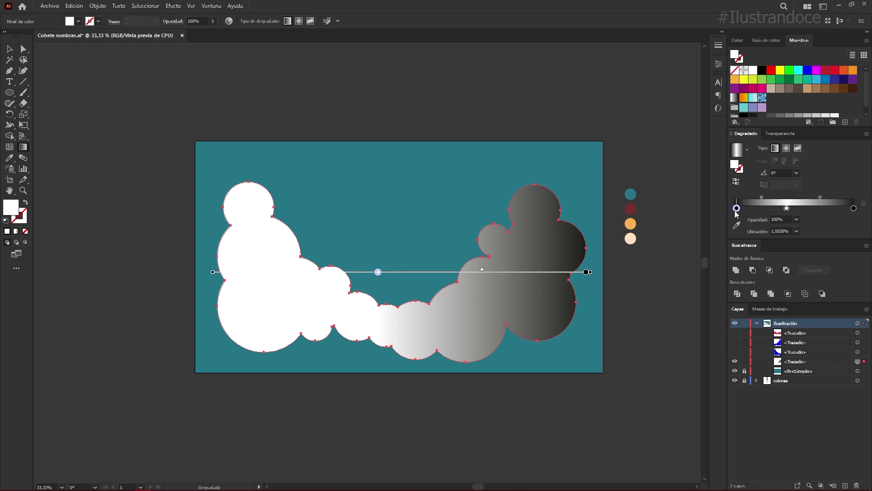
pyautogui.click(763, 209)
pyautogui.press('Delete')
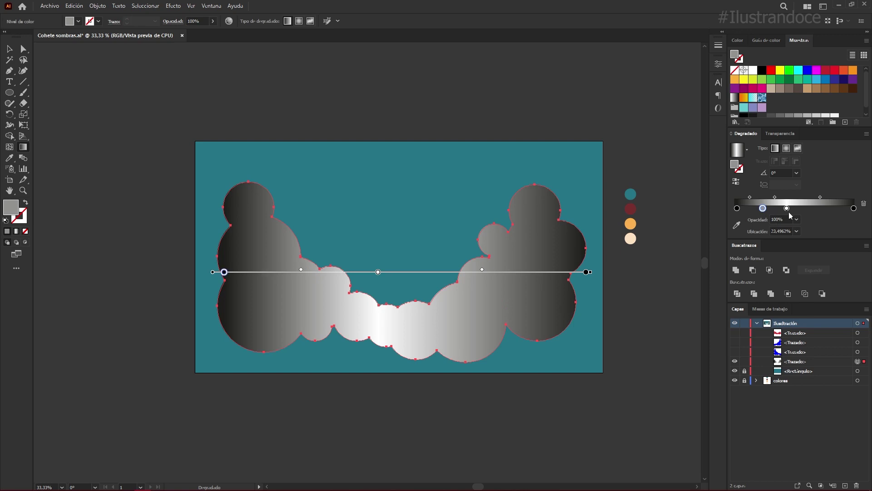
pyautogui.moveTo(787, 209); pyautogui.dragTo(794, 208)
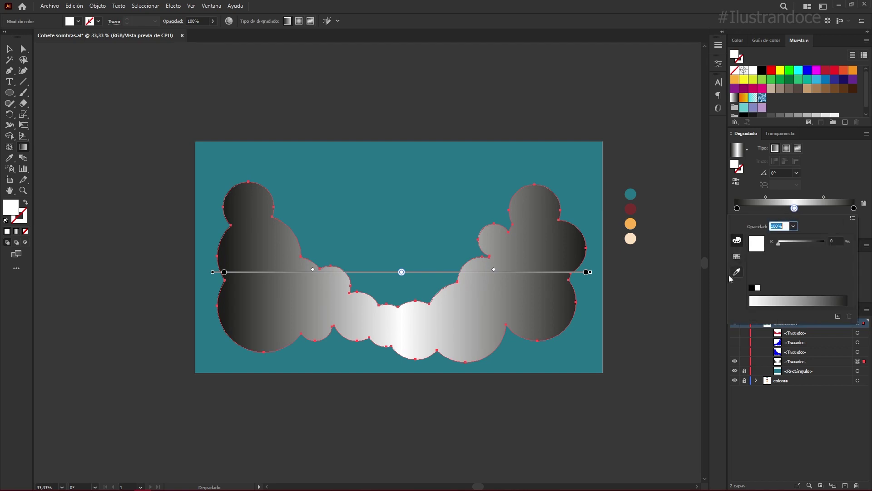
pyautogui.click(736, 224)
# Step: Sample the background teal into the gradient's middle and right stops
pyautogui.click(571, 165)
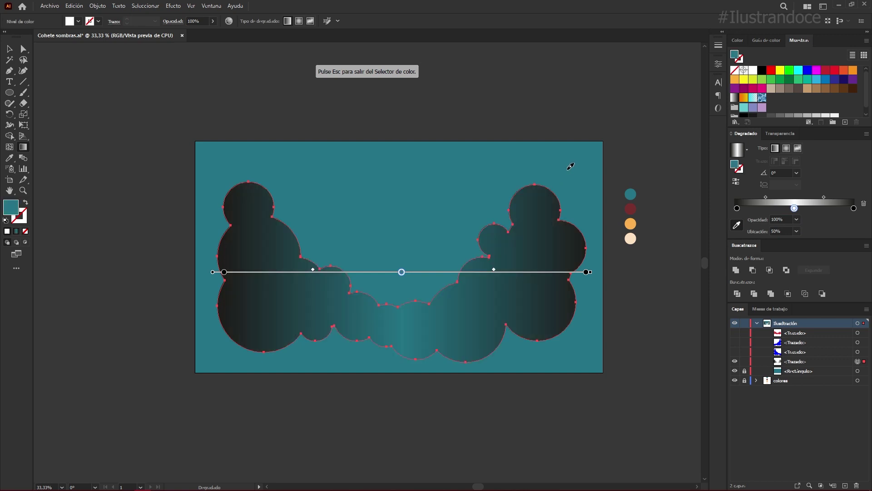
pyautogui.doubleClick(854, 208)
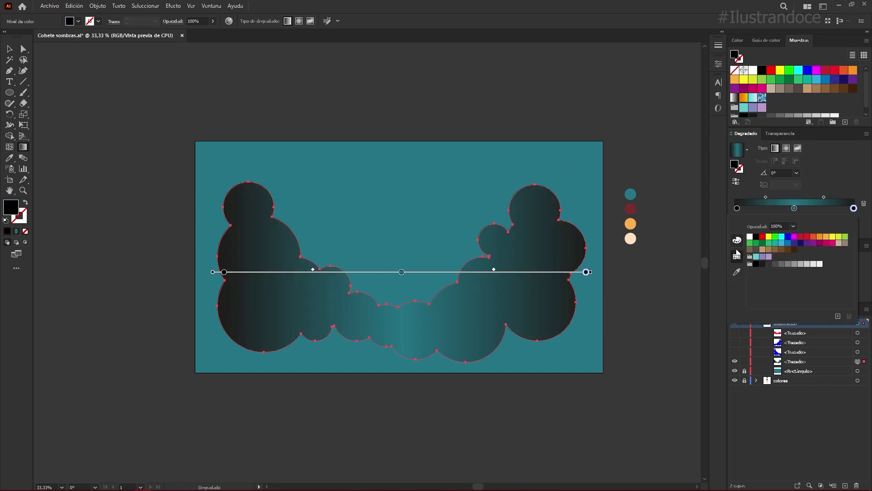
pyautogui.click(737, 272)
pyautogui.click(550, 162)
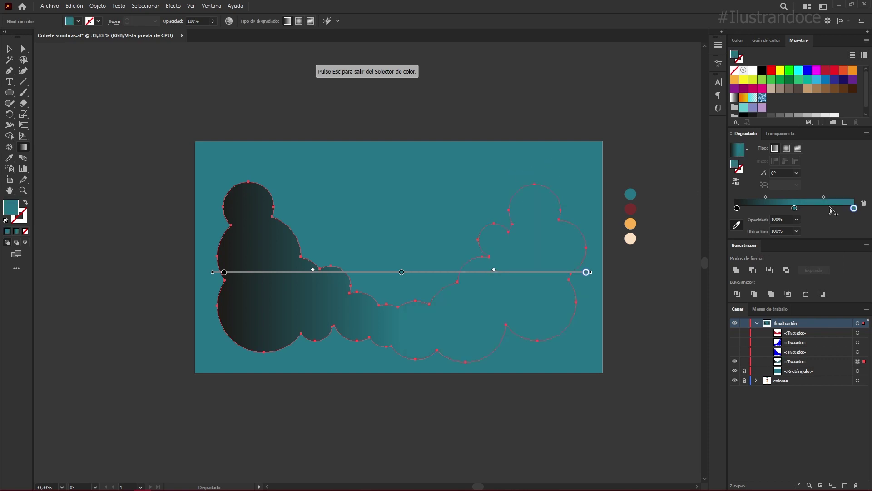
# Step: Darken the right stop to K 29 in CMYK and sample background teal into the left stop
pyautogui.doubleClick(854, 208)
pyautogui.click(737, 240)
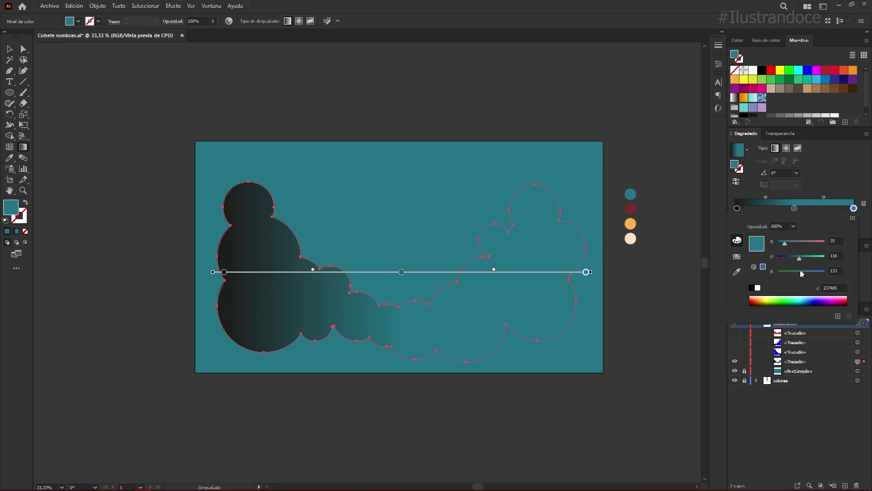
pyautogui.click(853, 219)
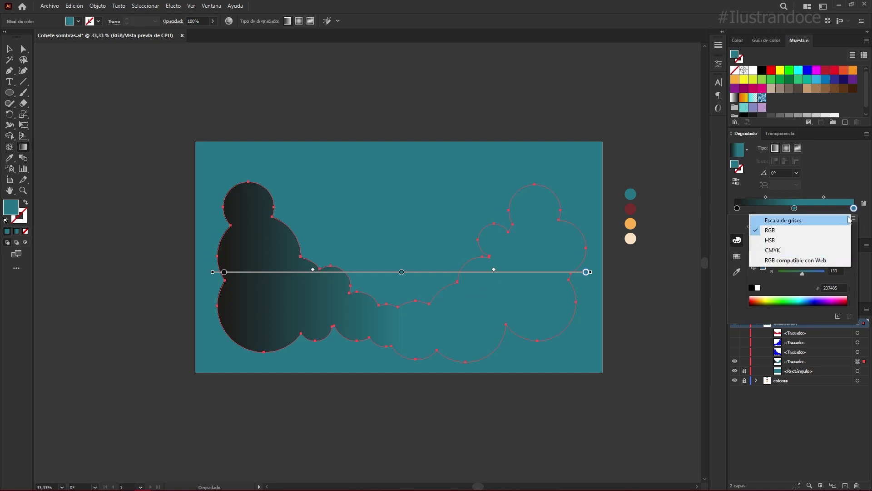
pyautogui.click(772, 251)
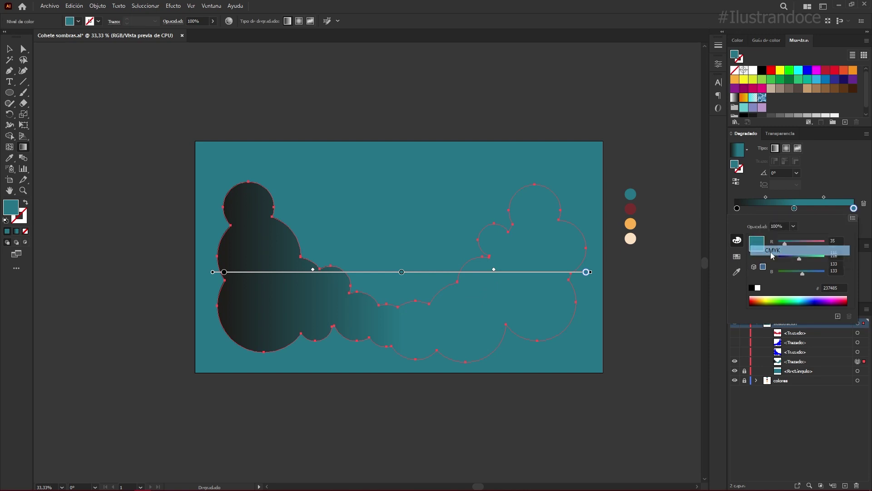
pyautogui.moveTo(792, 277); pyautogui.dragTo(796, 277)
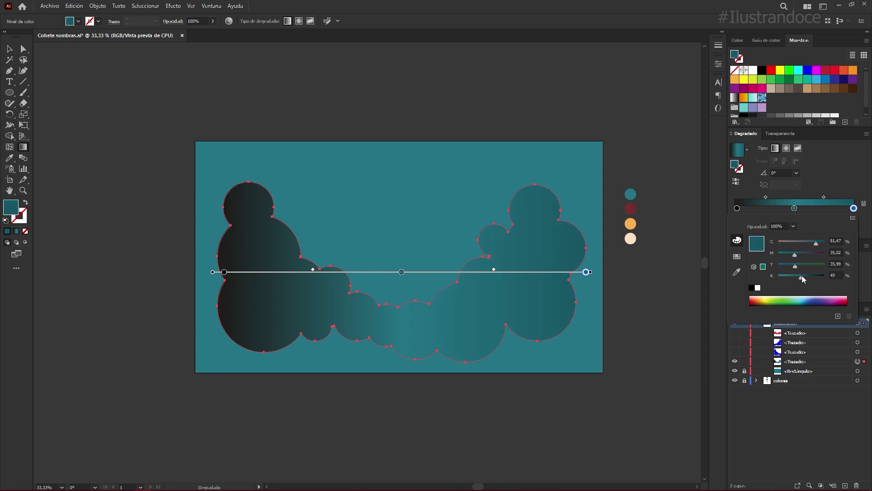
pyautogui.doubleClick(737, 209)
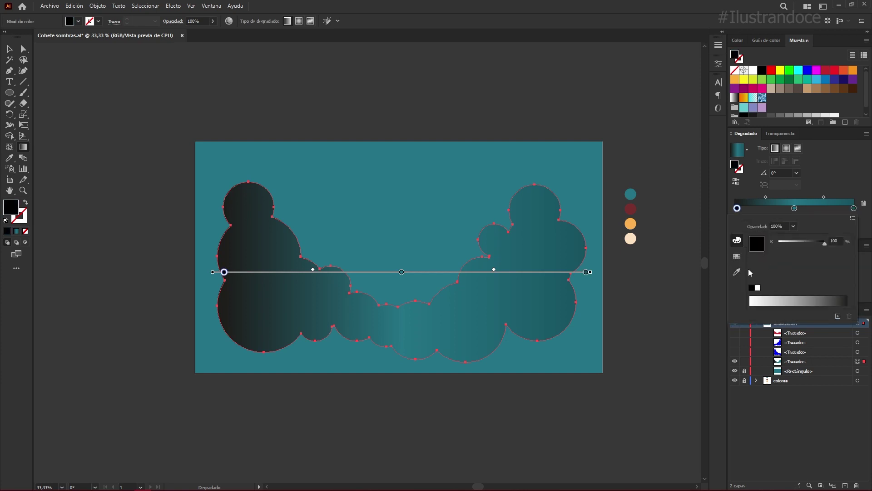
pyautogui.click(737, 273)
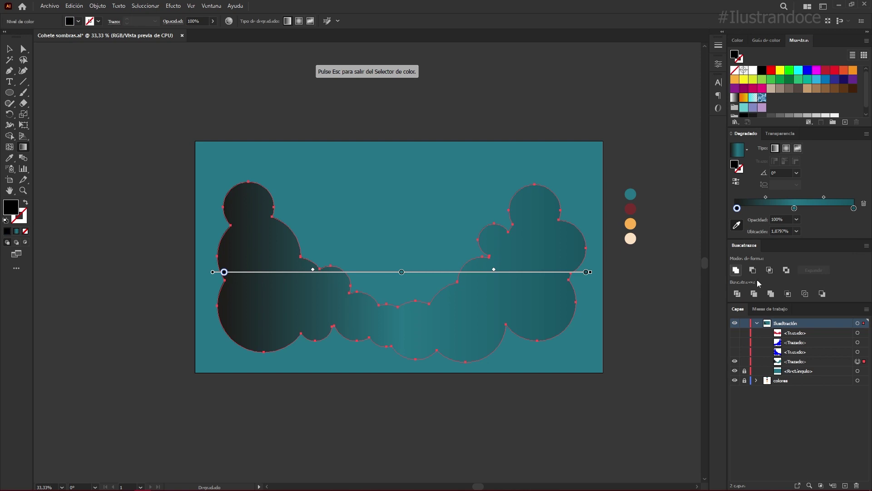
pyautogui.click(522, 170)
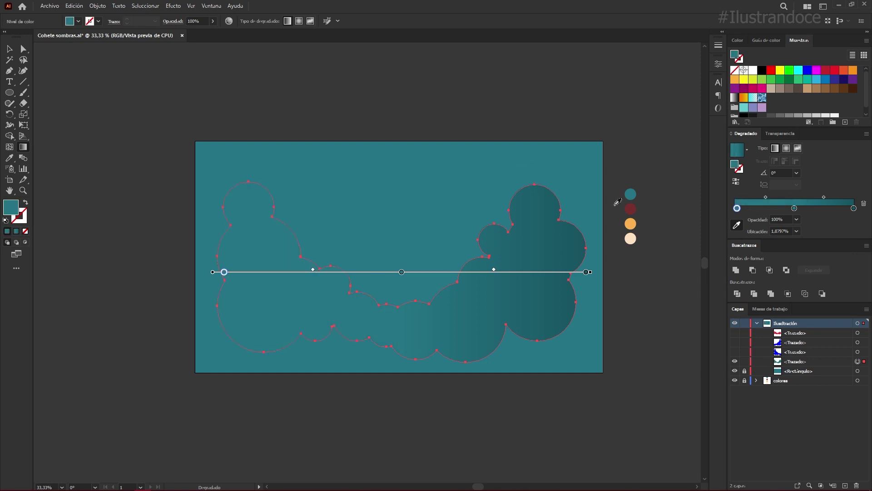
# Step: Darken the left gradient stop by setting K to 50 in CMYK
pyautogui.doubleClick(737, 208)
pyautogui.click(737, 242)
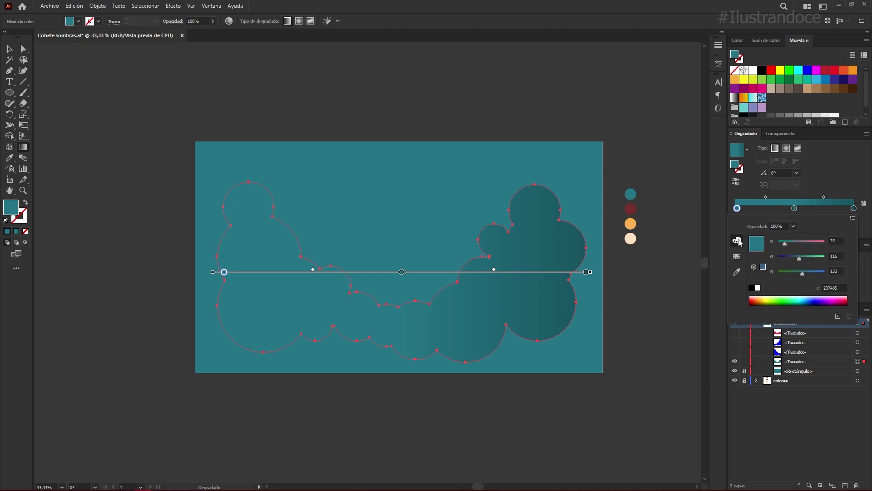
pyautogui.click(853, 218)
pyautogui.click(798, 250)
pyautogui.click(838, 275)
pyautogui.write('50')
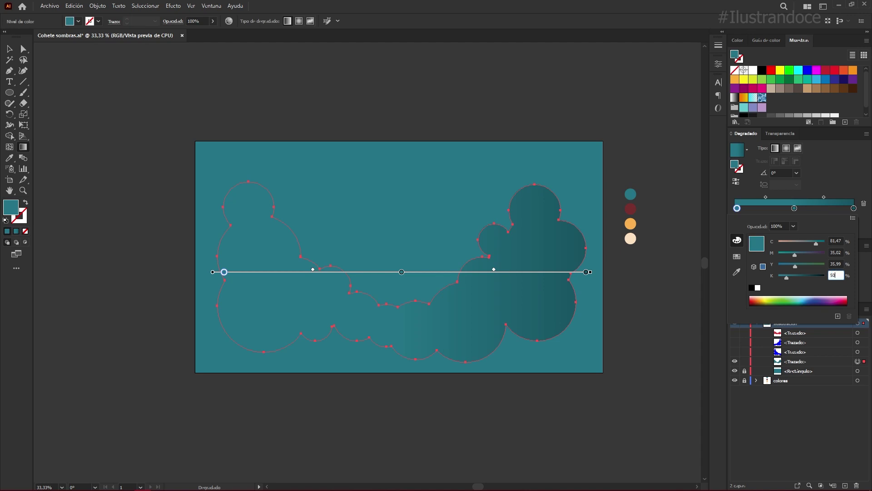
pyautogui.press('Return')
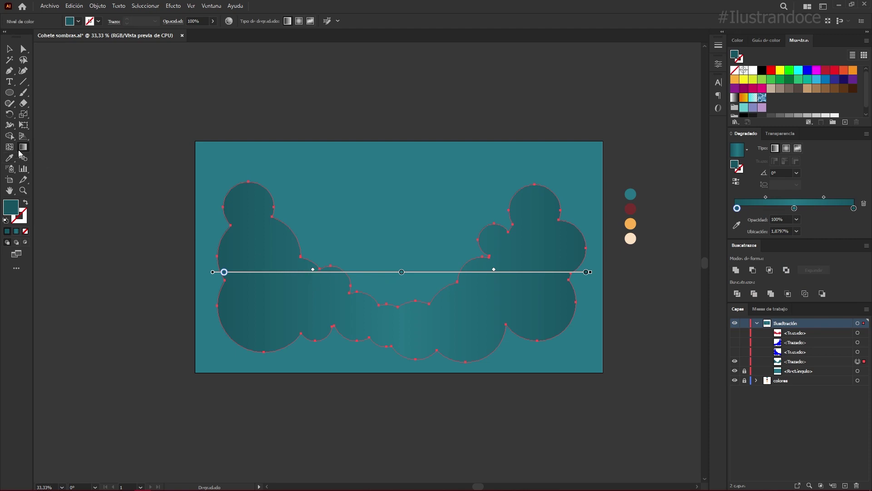
# Step: Shift the gradient stops and midpoints to roughly 1.9%, 51% and 96%
pyautogui.moveTo(313, 269); pyautogui.dragTo(302, 271)
pyautogui.moveTo(402, 273); pyautogui.dragTo(406, 271)
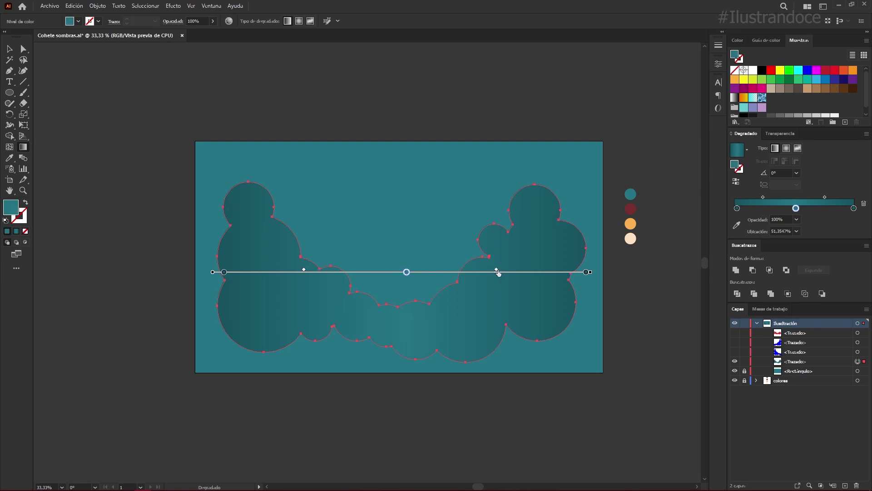
pyautogui.moveTo(498, 272); pyautogui.dragTo(503, 272)
pyautogui.moveTo(587, 271); pyautogui.dragTo(573, 273)
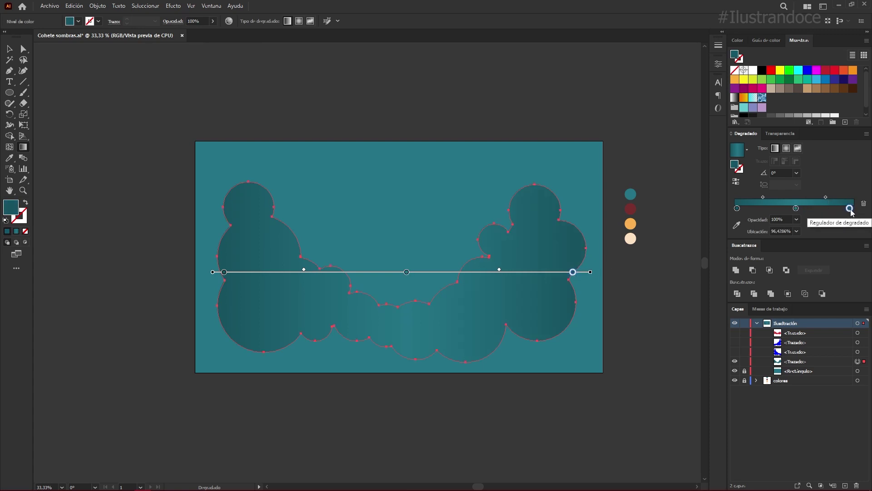
# Step: Set K to 60 on both the right and left cloud gradient stops
pyautogui.doubleClick(850, 208)
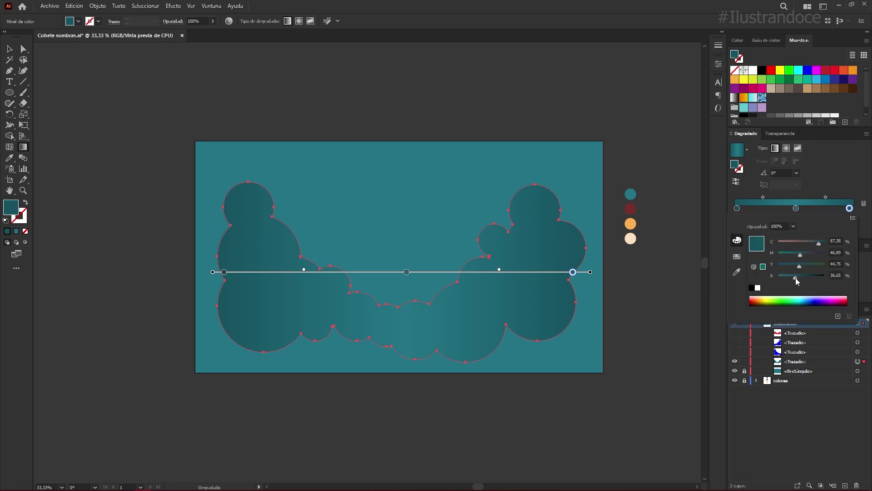
pyautogui.moveTo(796, 278); pyautogui.dragTo(804, 280)
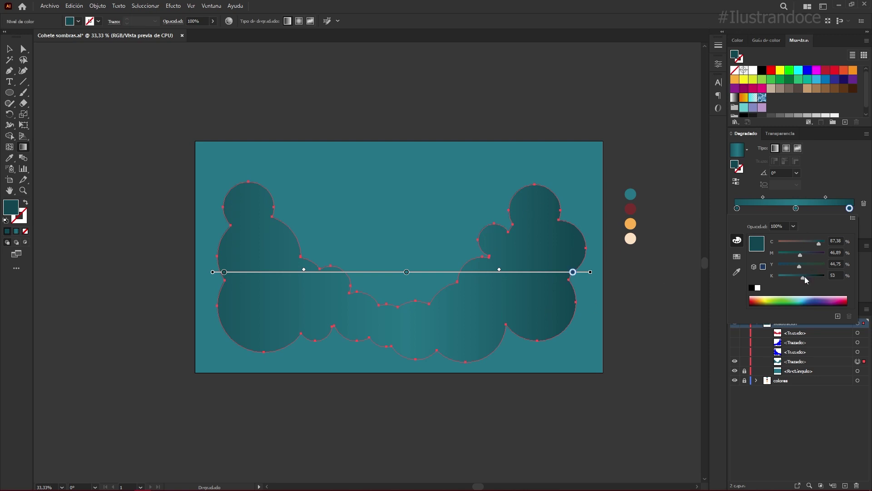
pyautogui.moveTo(807, 275); pyautogui.dragTo(806, 276)
pyautogui.press('Return')
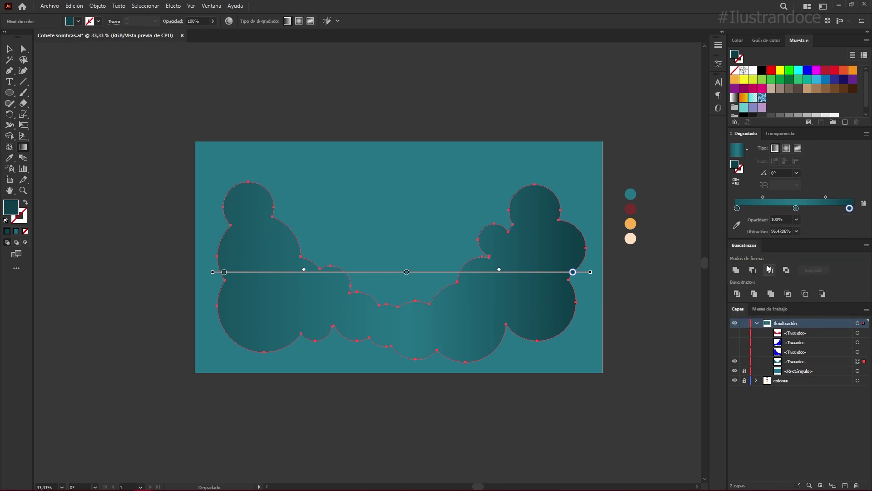
pyautogui.moveTo(737, 208); pyautogui.dragTo(737, 208)
pyautogui.doubleClick(737, 208)
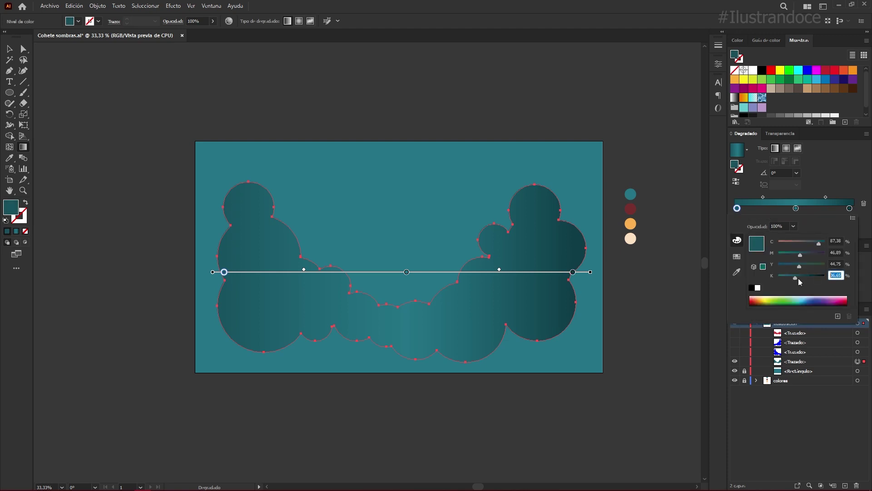
pyautogui.write('60')
pyautogui.press('Return')
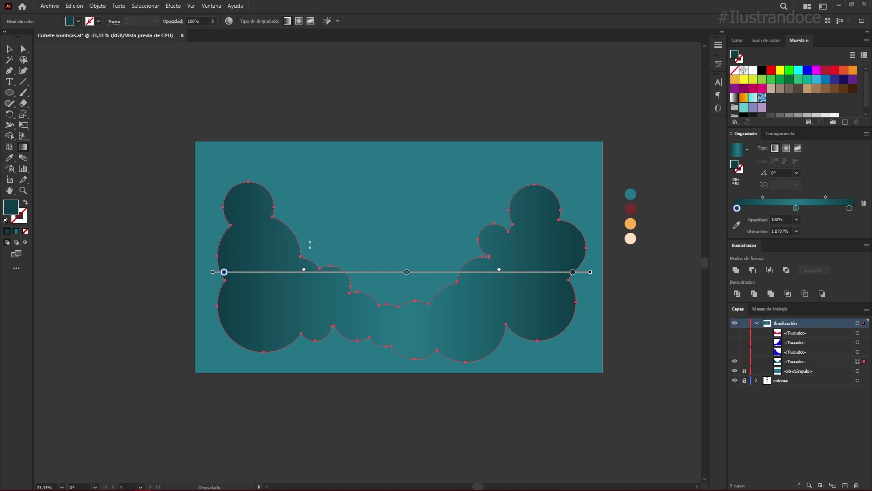
# Step: Deselect the cloud, undo a stray paste-in-front copy, and reselect the cloud shape
pyautogui.click(9, 49)
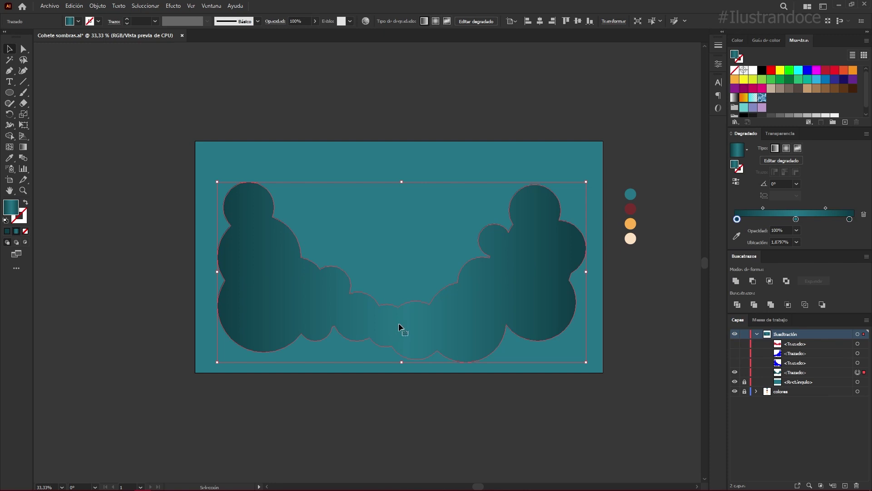
pyautogui.click(403, 274)
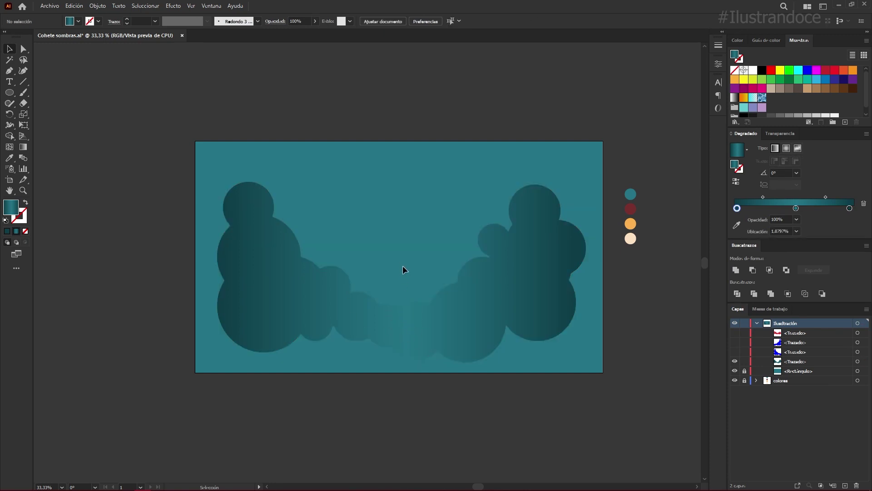
pyautogui.hotkey('ctrl', 'f')
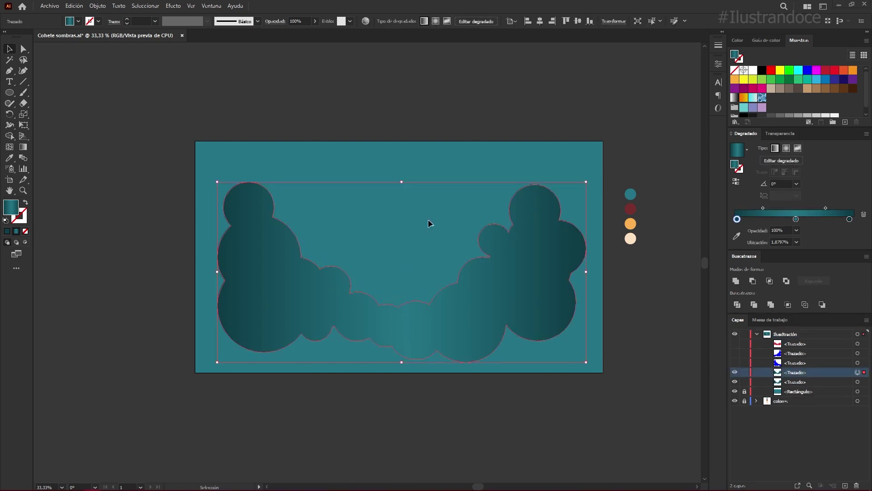
pyautogui.hotkey('ctrl', 'z')
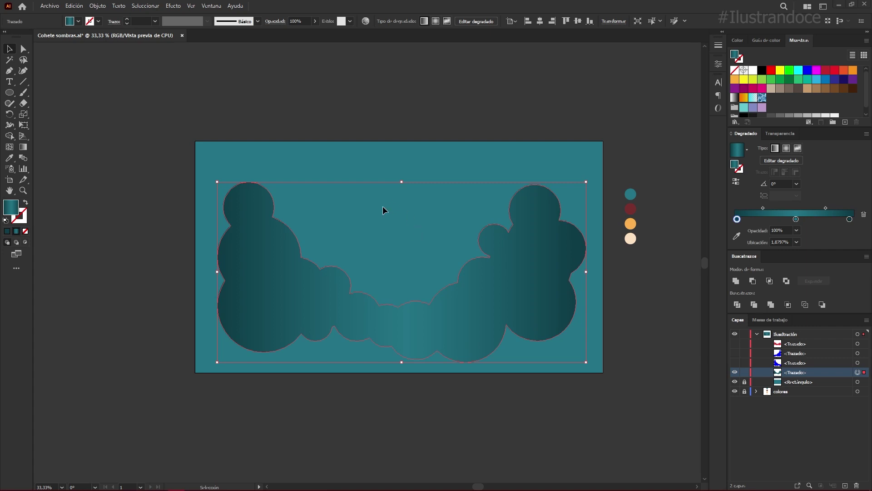
pyautogui.click(402, 260)
pyautogui.click(321, 290)
pyautogui.click(834, 208)
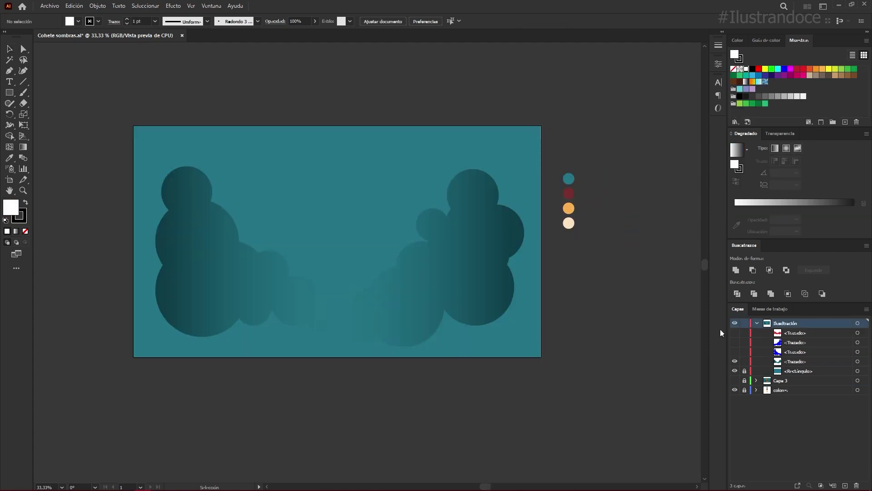
# Step: Show the hidden blue cloud paths, unite both into one shape, and give it a gradient fill
pyautogui.moveTo(736, 356); pyautogui.dragTo(736, 342)
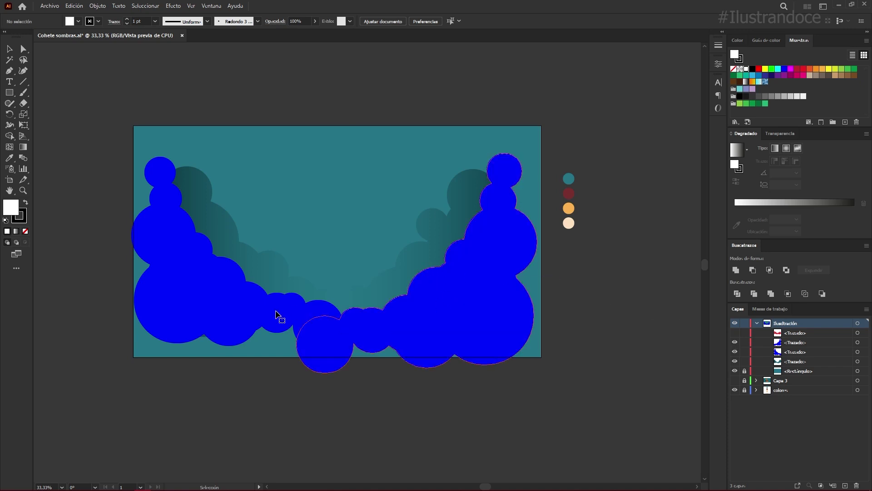
pyautogui.click(294, 317)
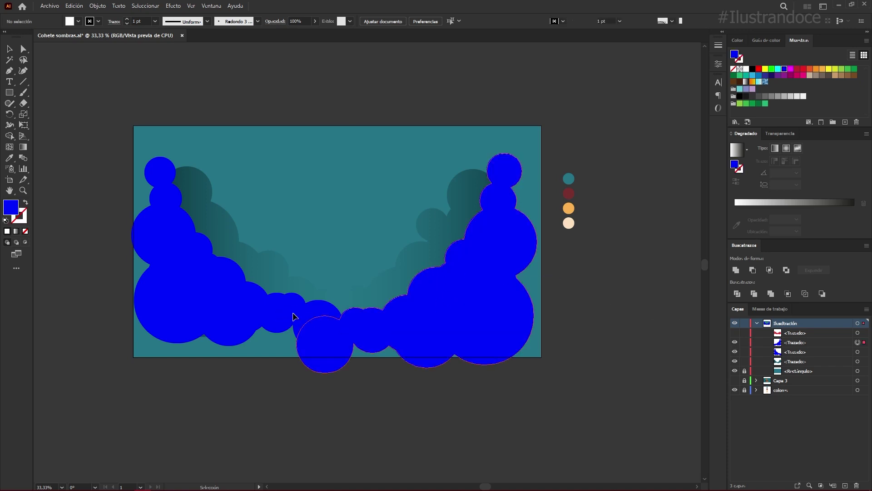
pyautogui.keyDown('shift'); pyautogui.click(295, 317); pyautogui.keyUp('shift')
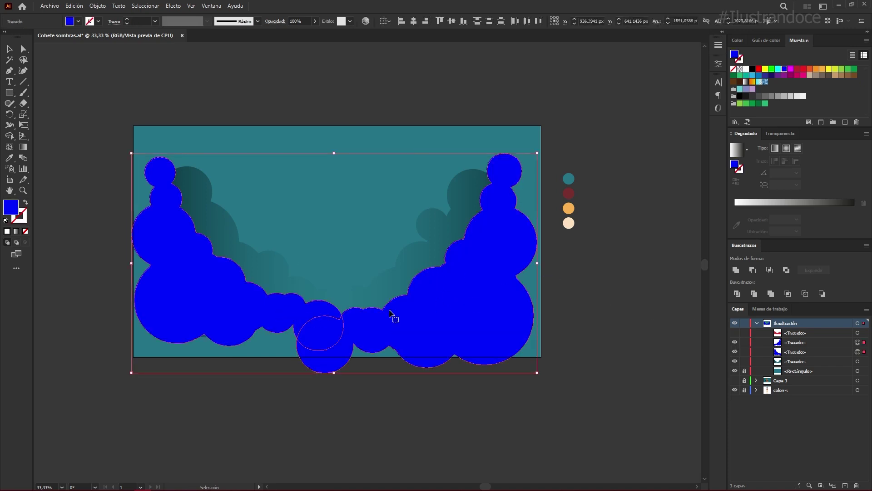
pyautogui.click(737, 271)
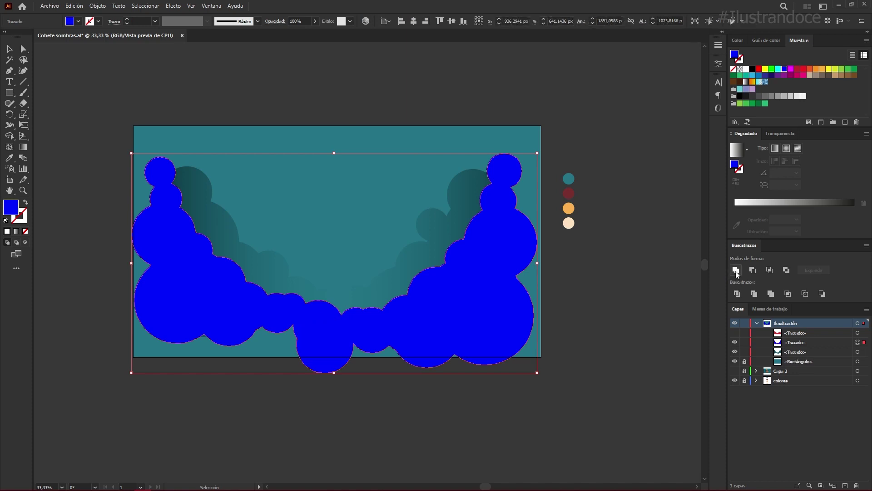
pyautogui.click(17, 232)
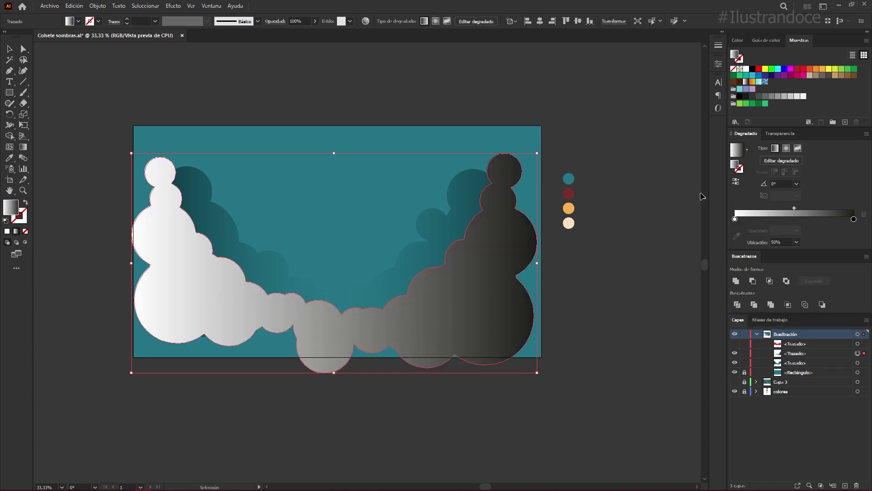
# Step: Apply the White, Black gradient at 90°, reversed, with the midpoint near 55.6%
pyautogui.click(747, 149)
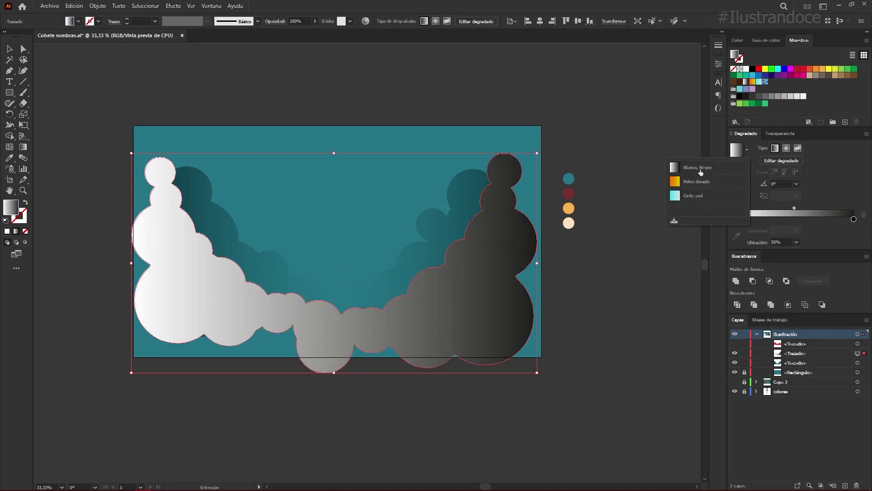
pyautogui.click(700, 168)
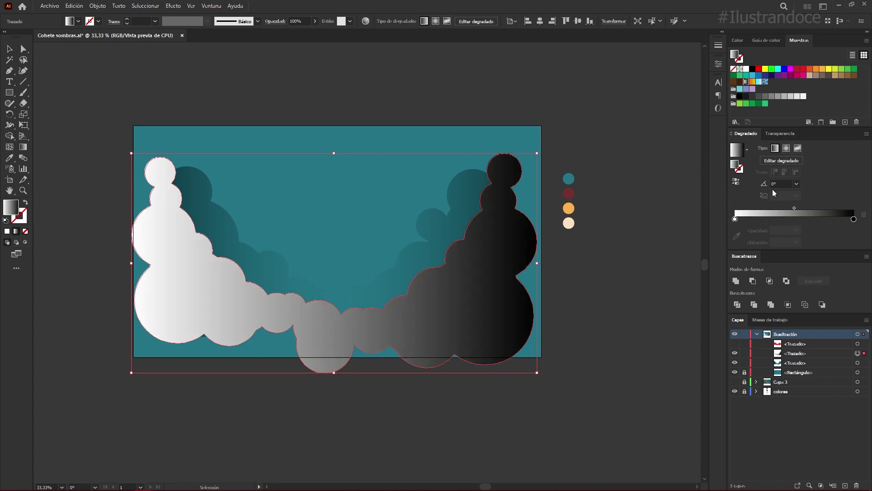
pyautogui.click(789, 185)
pyautogui.write('90')
pyautogui.press('Return')
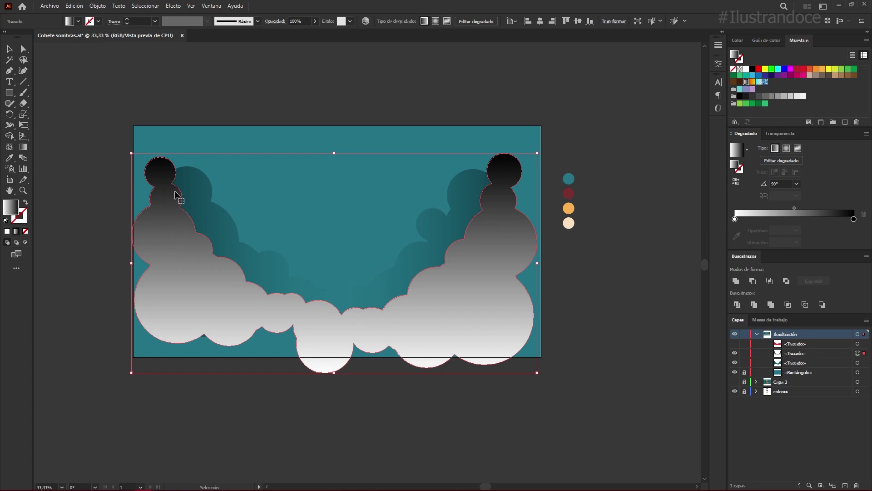
pyautogui.click(737, 183)
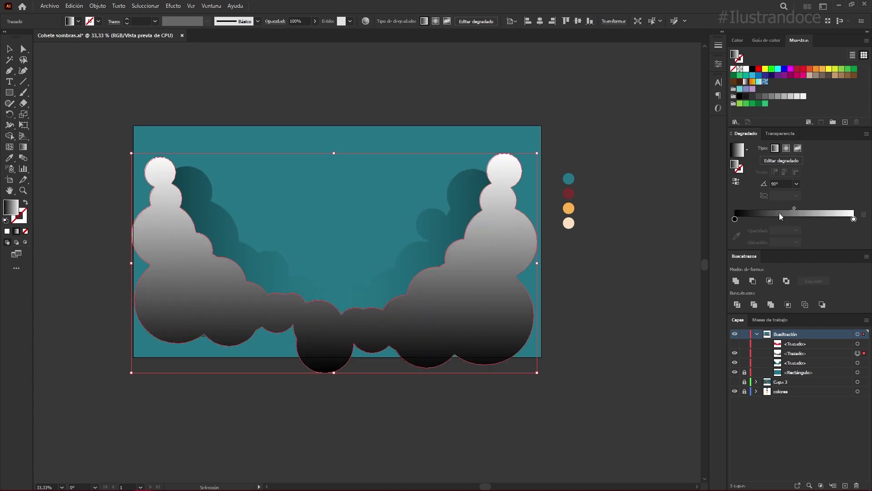
pyautogui.moveTo(794, 208); pyautogui.dragTo(801, 207)
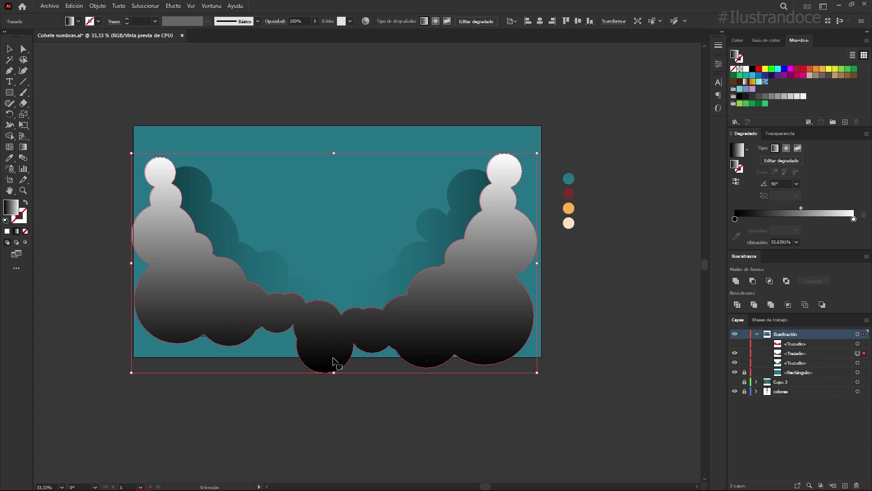
# Step: Make the gradient's dark stop a near-black grey swatch, then deselect the clouds
pyautogui.click(735, 219)
pyautogui.doubleClick(735, 220)
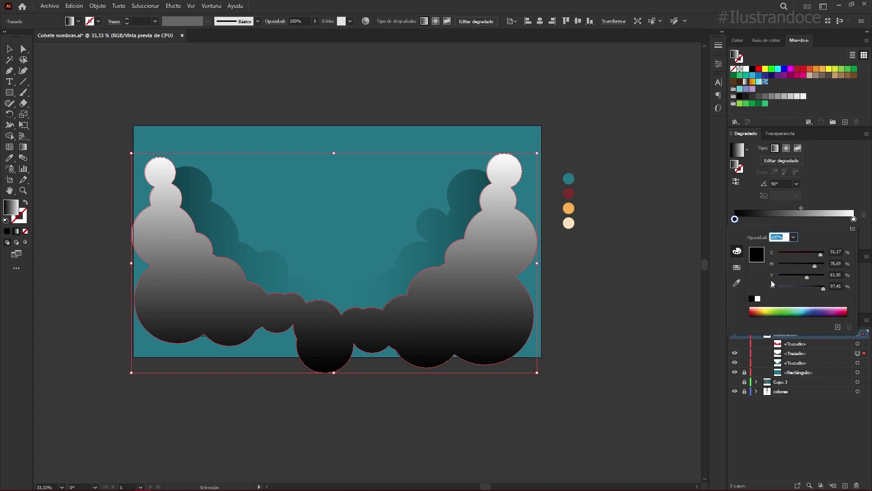
pyautogui.click(738, 268)
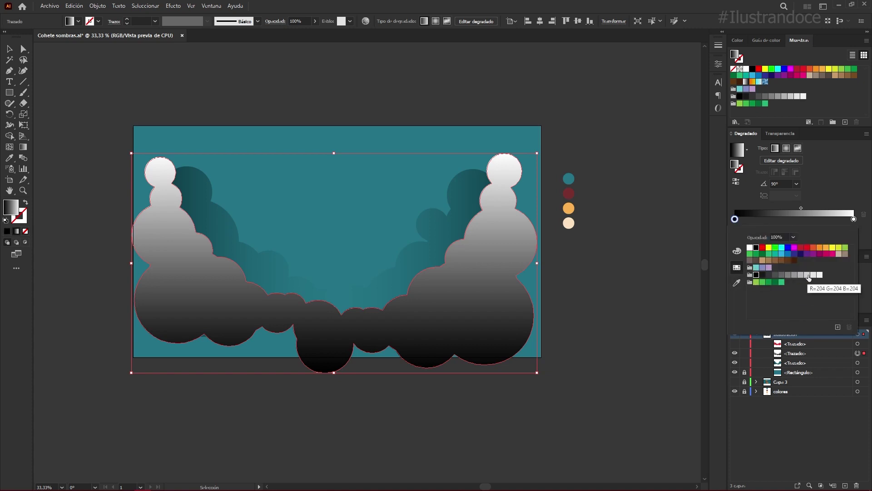
pyautogui.click(769, 275)
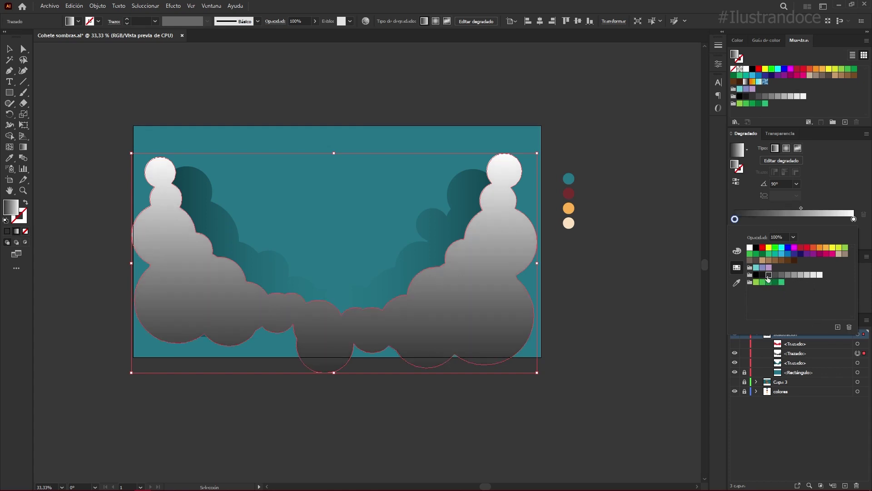
pyautogui.click(762, 275)
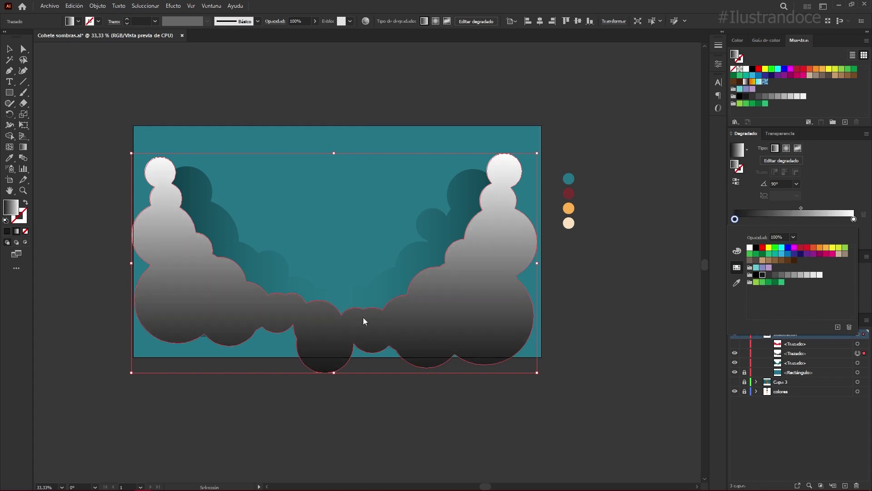
pyautogui.click(666, 282)
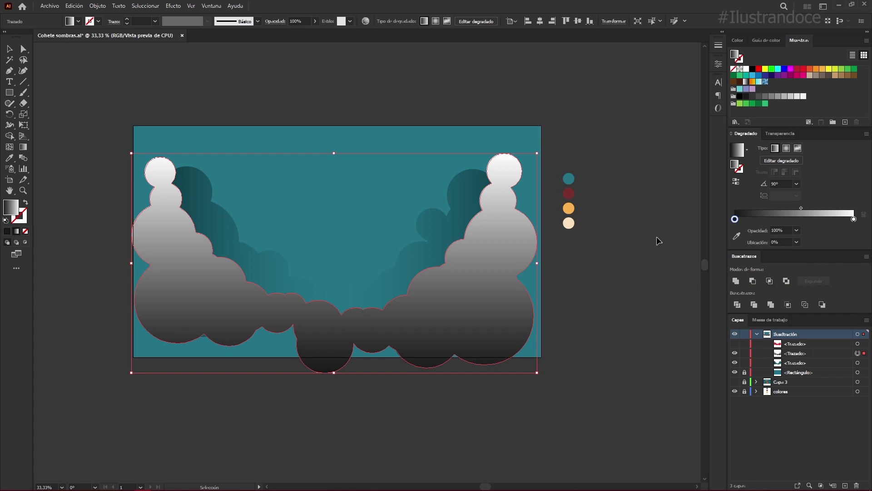
pyautogui.click(639, 241)
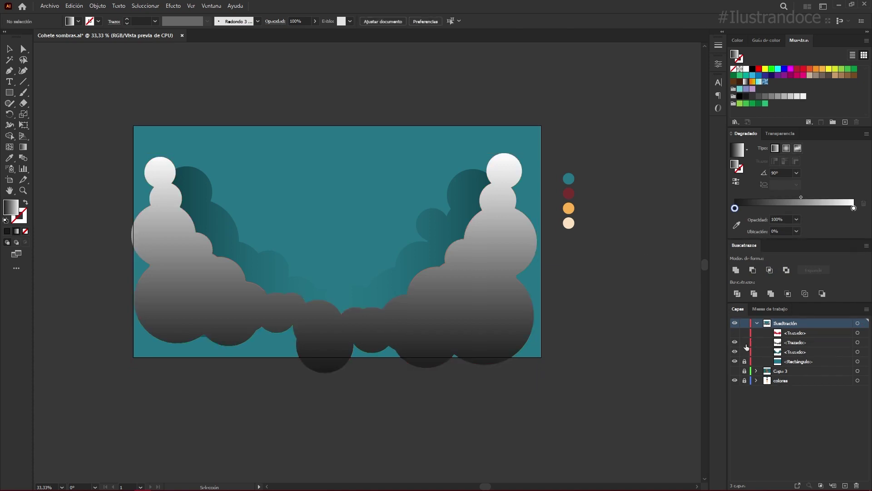
# Step: Show the hidden red cloud band, select it, and give it a gradient fill
pyautogui.click(736, 333)
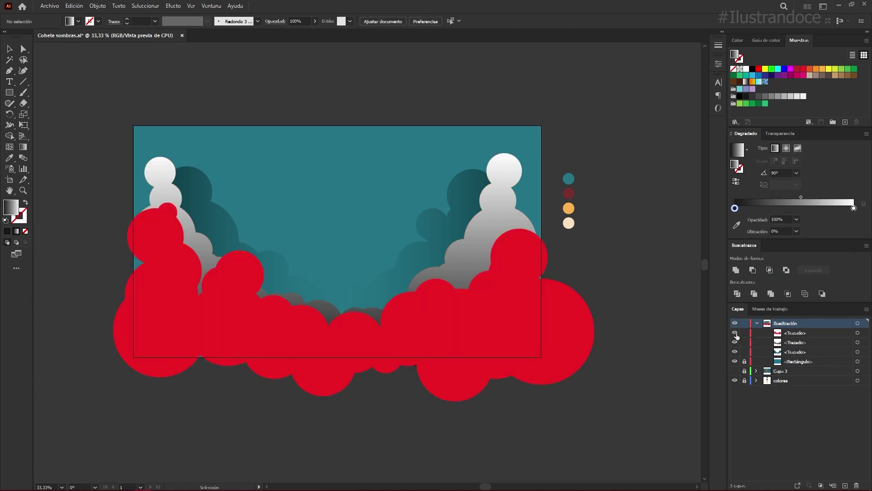
pyautogui.click(432, 336)
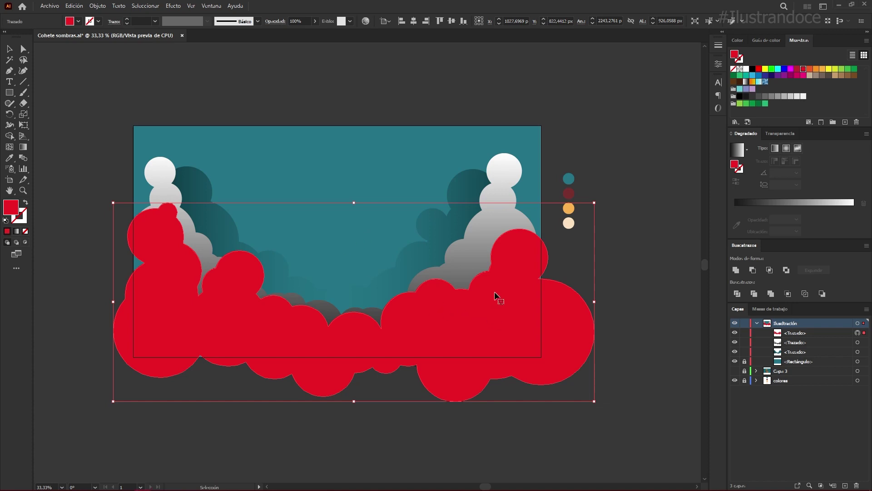
pyautogui.click(16, 231)
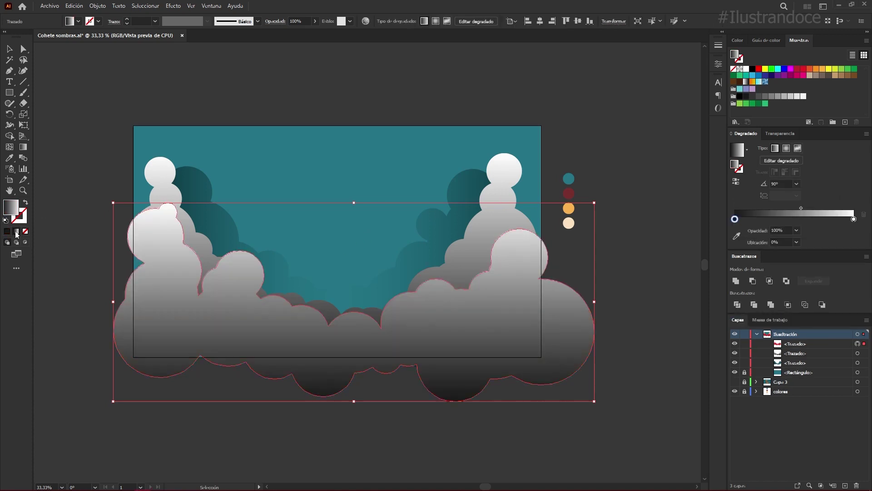
# Step: Colour the left stop coral-orange and the right stop orange, then reverse the gradient
pyautogui.doubleClick(734, 219)
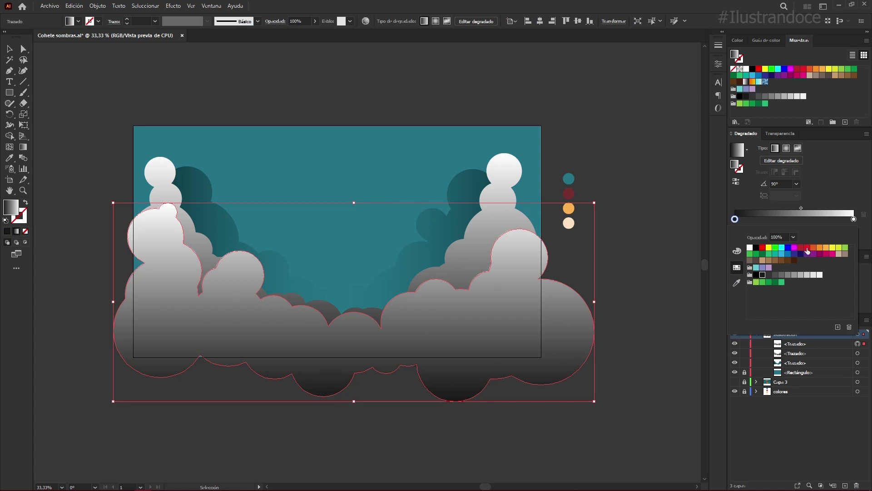
pyautogui.click(808, 247)
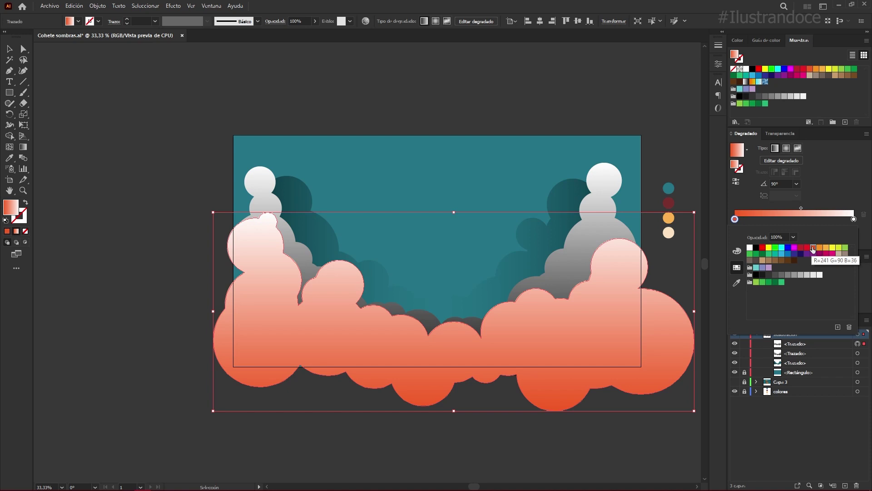
pyautogui.doubleClick(854, 219)
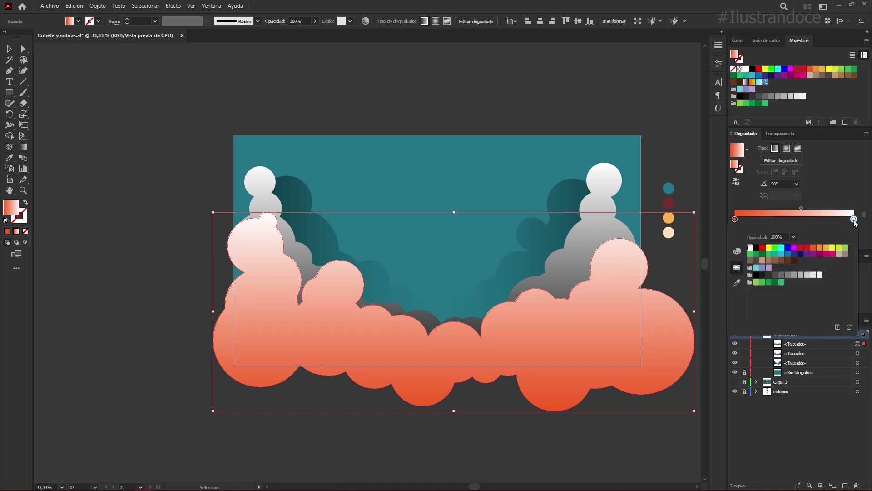
pyautogui.click(815, 249)
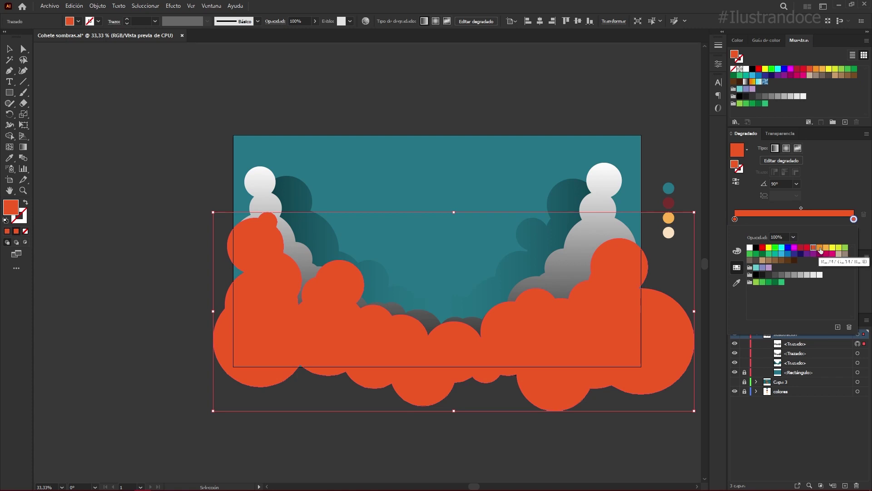
pyautogui.click(820, 249)
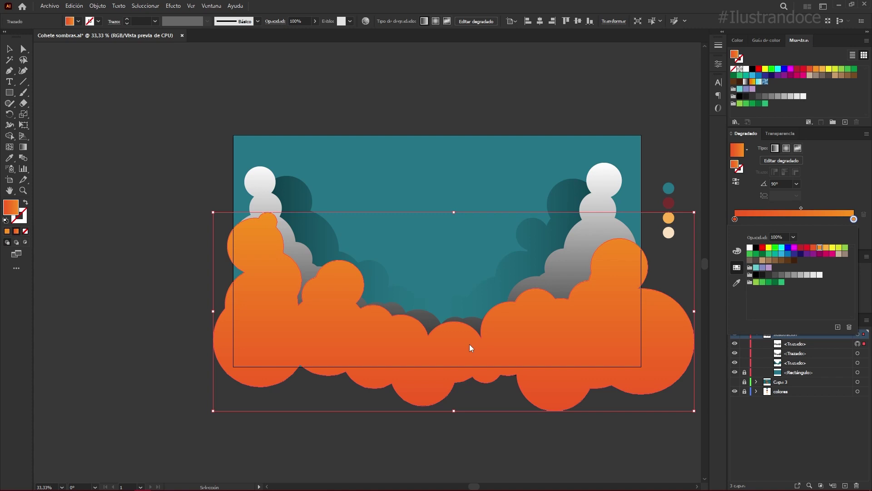
pyautogui.click(739, 182)
pyautogui.click(738, 182)
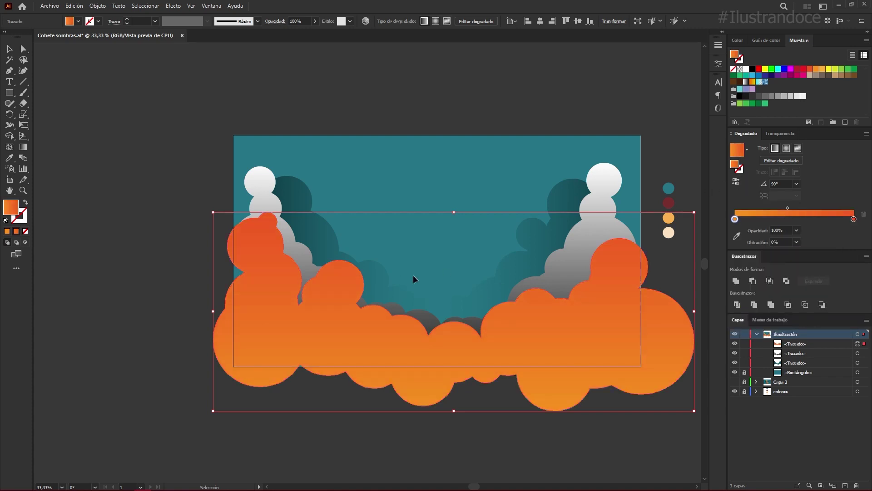
pyautogui.scroll(-2, 515, 274)
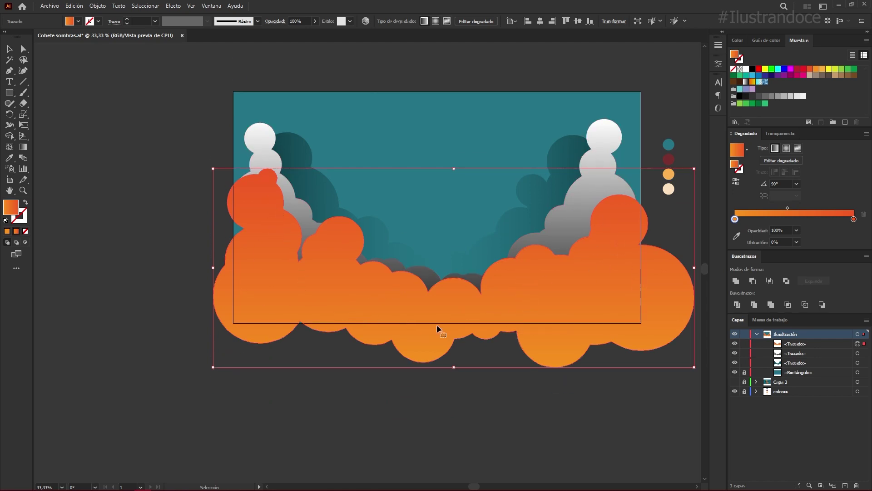
# Step: Reverse the front cloud gradient and make its top stop golden yellow (M 25, Y 100)
pyautogui.click(737, 182)
pyautogui.click(854, 221)
pyautogui.doubleClick(854, 221)
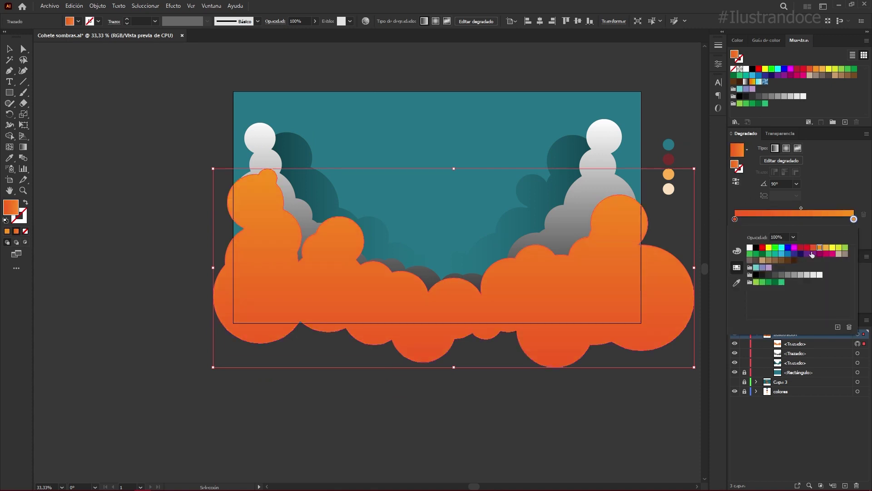
pyautogui.click(738, 252)
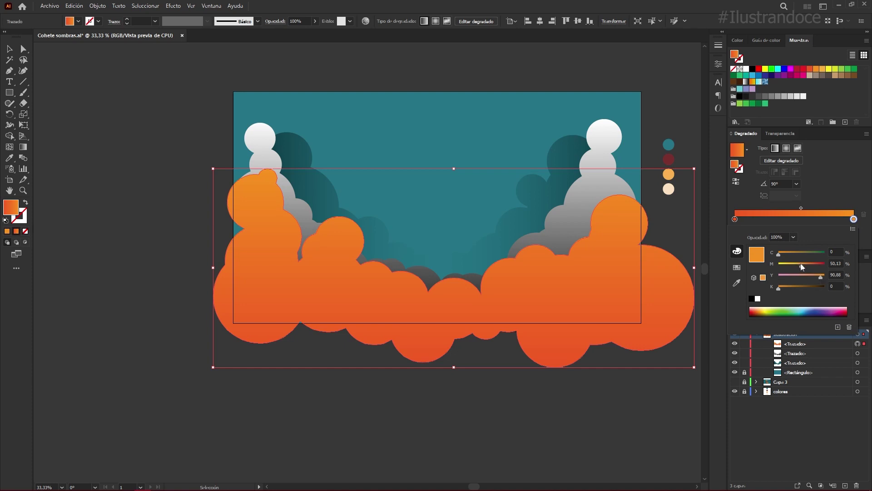
pyautogui.moveTo(802, 269); pyautogui.dragTo(798, 268)
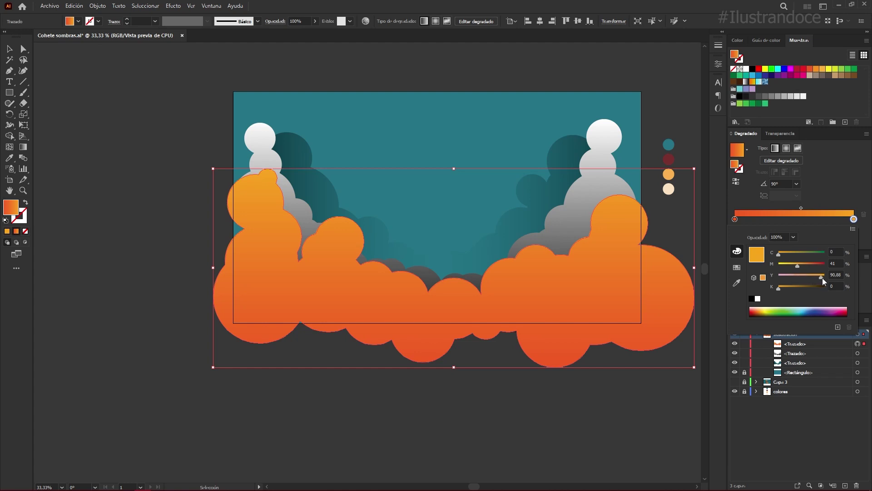
pyautogui.moveTo(827, 277); pyautogui.dragTo(827, 277)
pyautogui.moveTo(796, 263); pyautogui.dragTo(794, 265)
pyautogui.moveTo(795, 266); pyautogui.dragTo(789, 265)
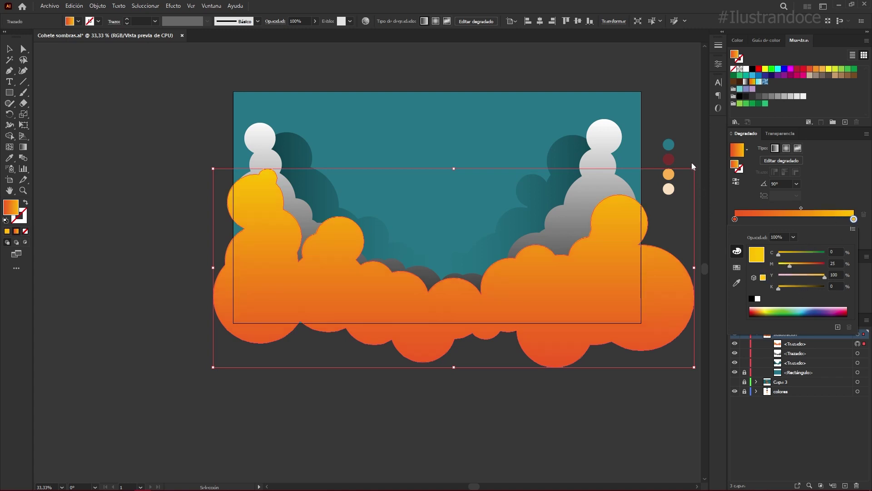
pyautogui.click(686, 110)
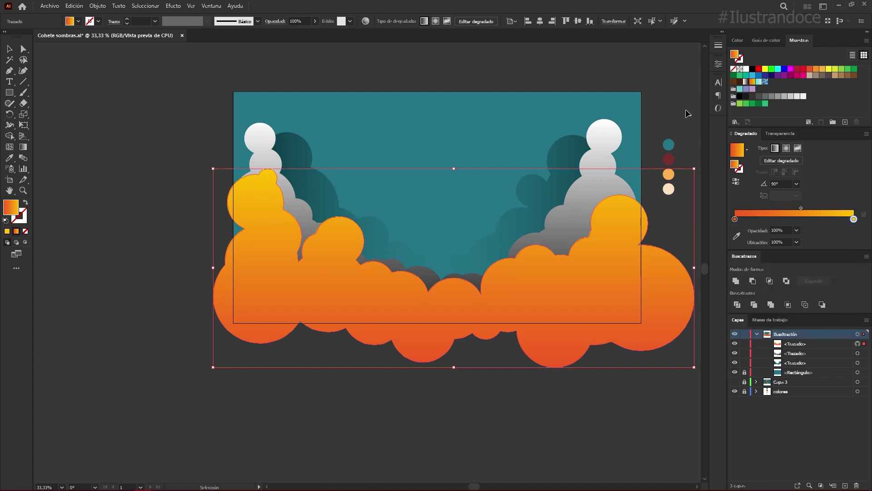
pyautogui.click(686, 110)
pyautogui.scroll(-3, 686, 109)
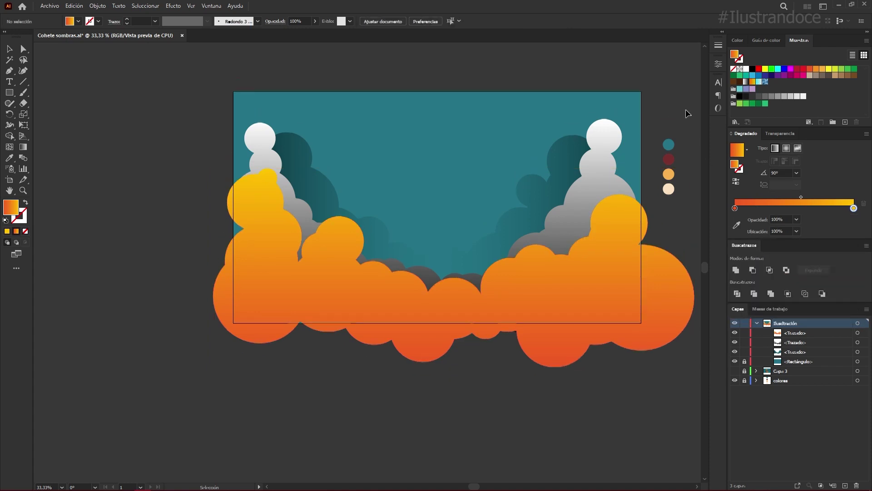
# Step: Select the teal, grey and orange cloud bands, scale them to the artboard, and move them down
pyautogui.scroll(4, 686, 109)
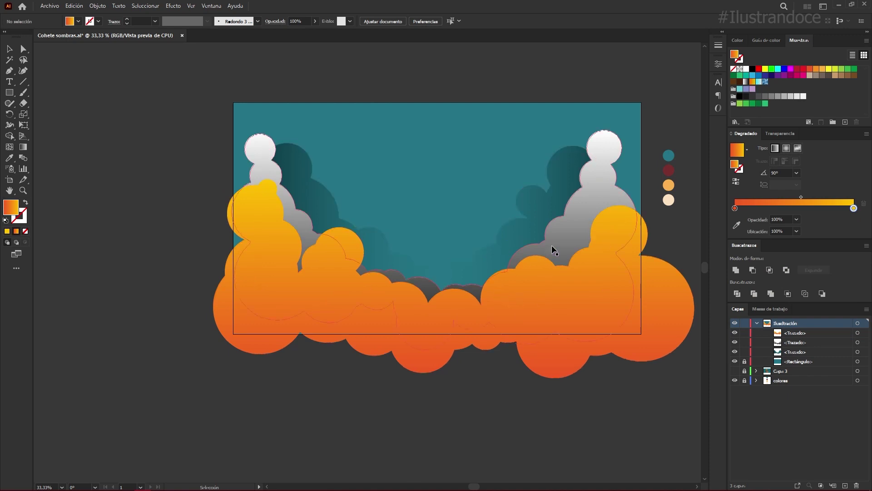
pyautogui.click(540, 210)
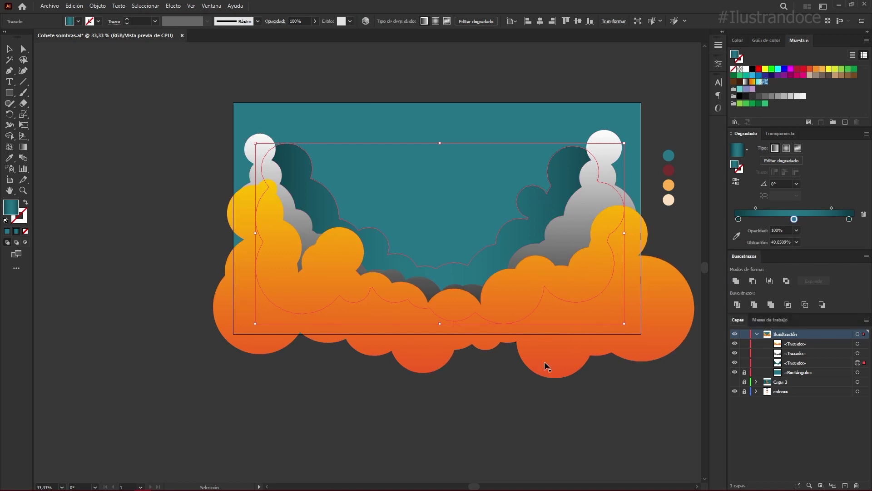
pyautogui.keyDown('shift'); pyautogui.click(584, 218); pyautogui.keyUp('shift')
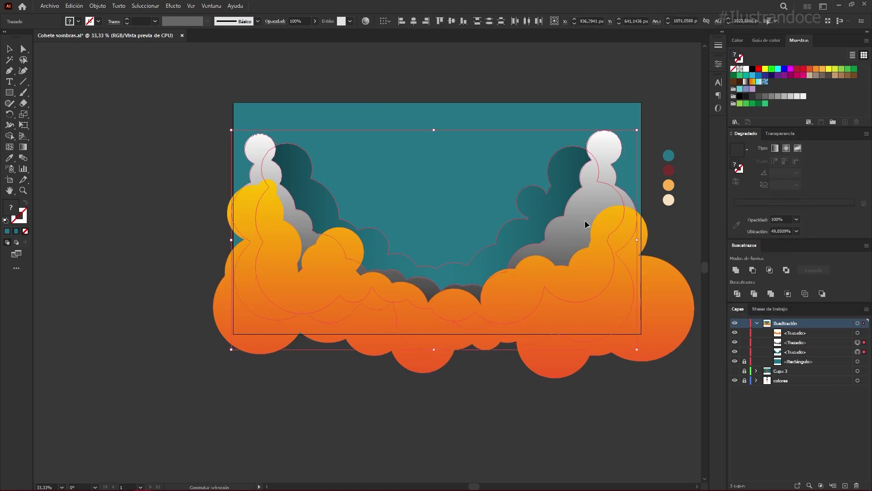
pyautogui.keyDown('shift'); pyautogui.click(563, 329); pyautogui.keyUp('shift')
pyautogui.moveTo(454, 377); pyautogui.dragTo(454, 314)
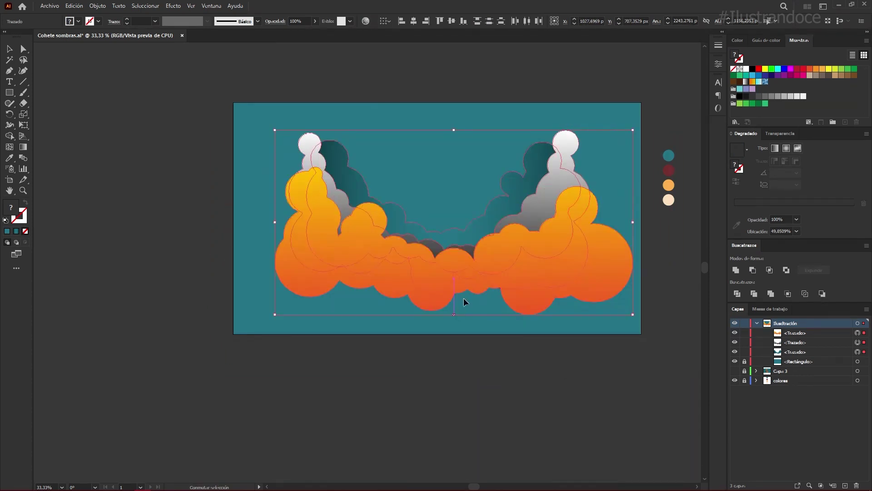
pyautogui.moveTo(480, 281); pyautogui.dragTo(479, 303)
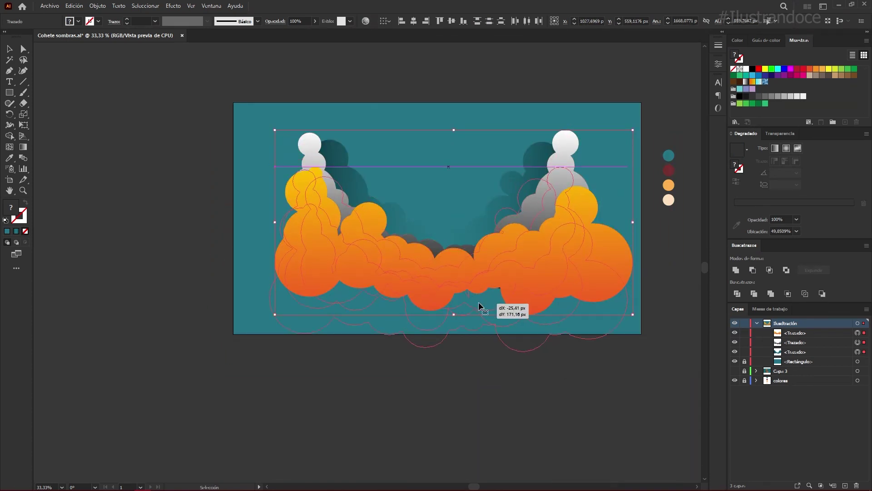
# Step: Select the dark teal cloud and start a Drop Shadow with X offset 0
pyautogui.click(502, 223)
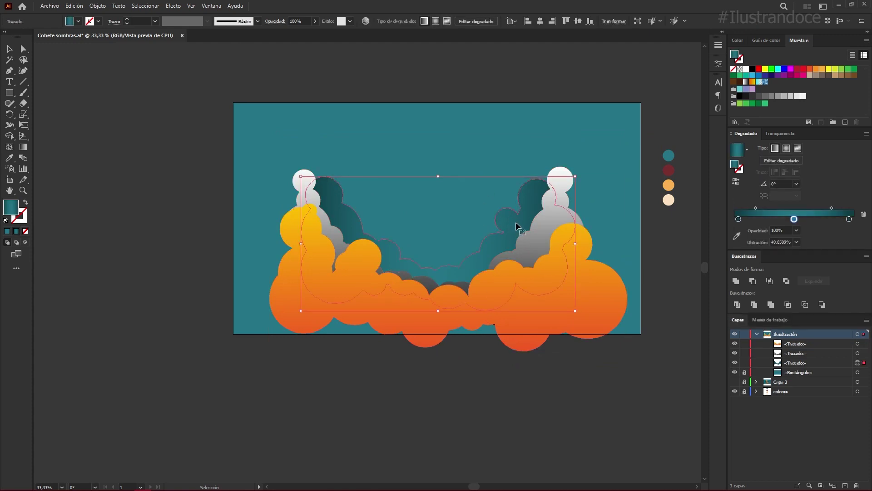
pyautogui.click(173, 6)
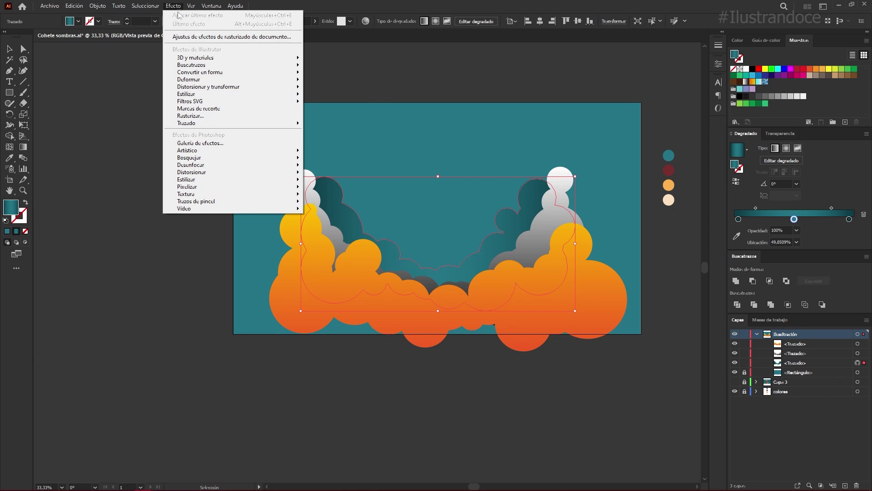
pyautogui.moveTo(187, 94)
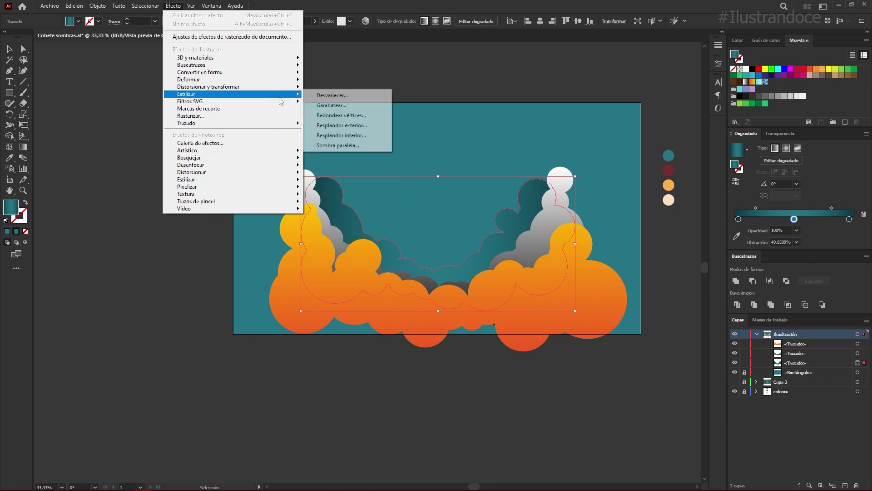
pyautogui.click(359, 145)
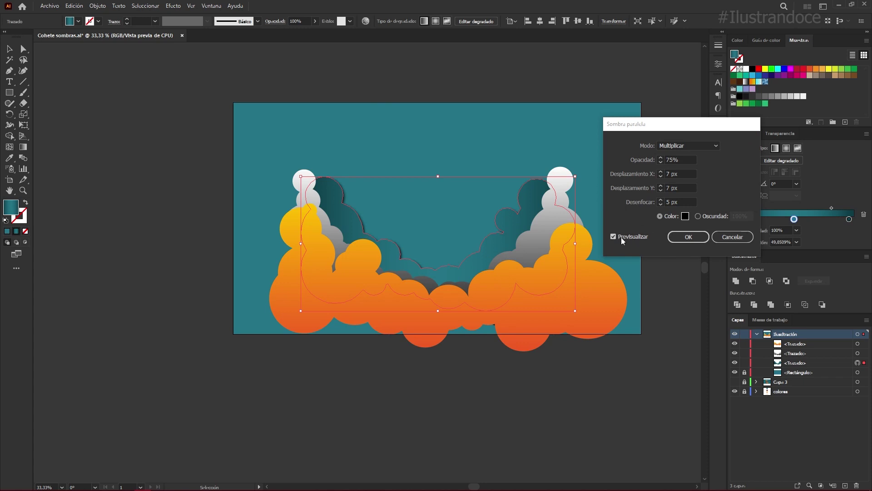
pyautogui.click(676, 173)
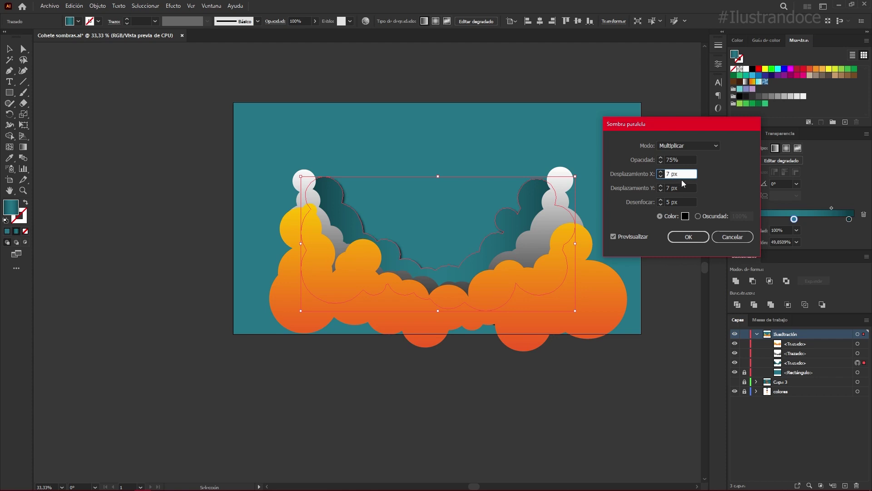
pyautogui.moveTo(683, 174); pyautogui.dragTo(651, 174)
pyautogui.write('0')
# Step: Set the shadow's Y offset to -15 px and blur to 12 px, and apply it
pyautogui.click(687, 188)
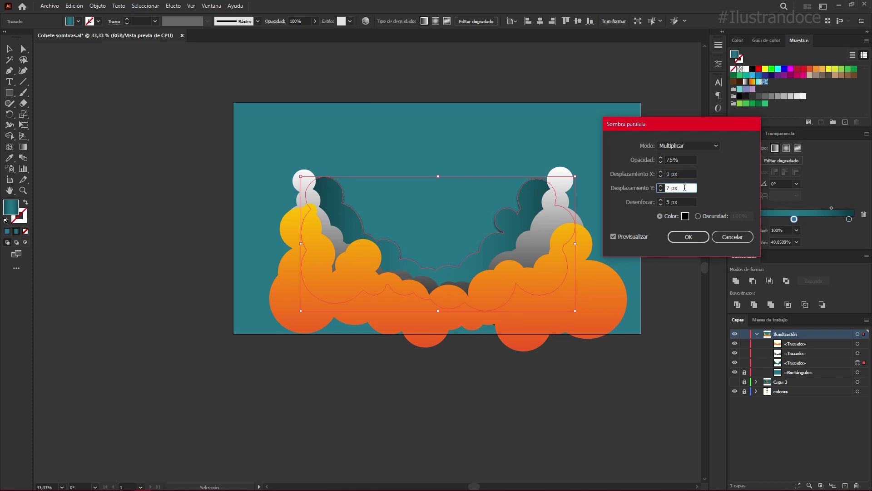
pyautogui.press('Down')
pyautogui.press('Down')
pyautogui.press('Down')
pyautogui.press('Down')
pyautogui.press('Down')
pyautogui.press('Down')
pyautogui.press('Down')
pyautogui.press('Down')
pyautogui.press('Down')
pyautogui.press('Down')
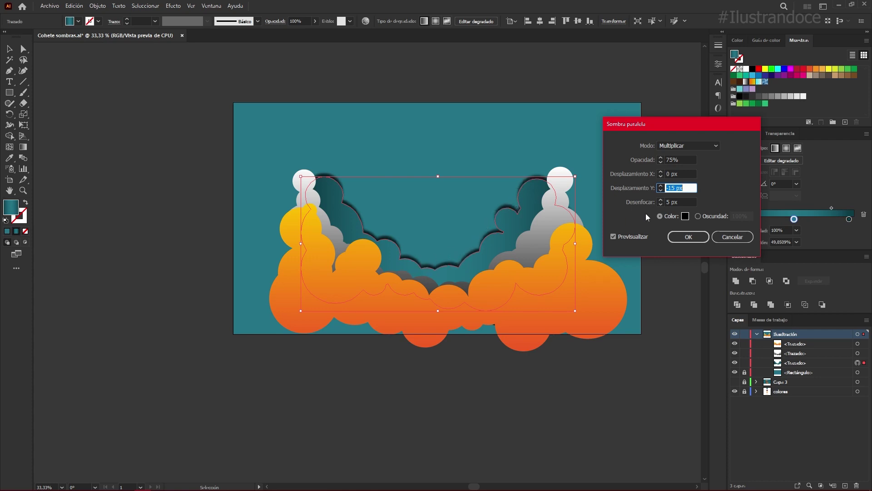
pyautogui.press('Tab')
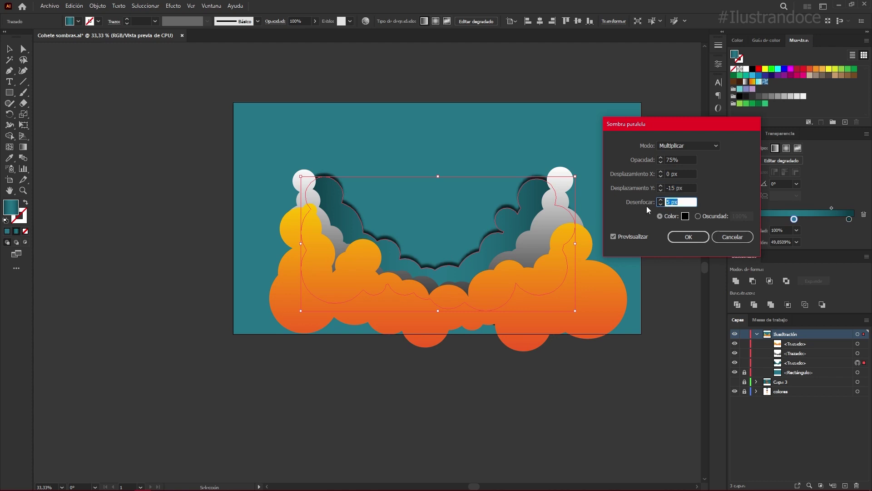
pyautogui.write('12')
pyautogui.click(662, 202)
pyautogui.press('Down')
pyautogui.press('Up')
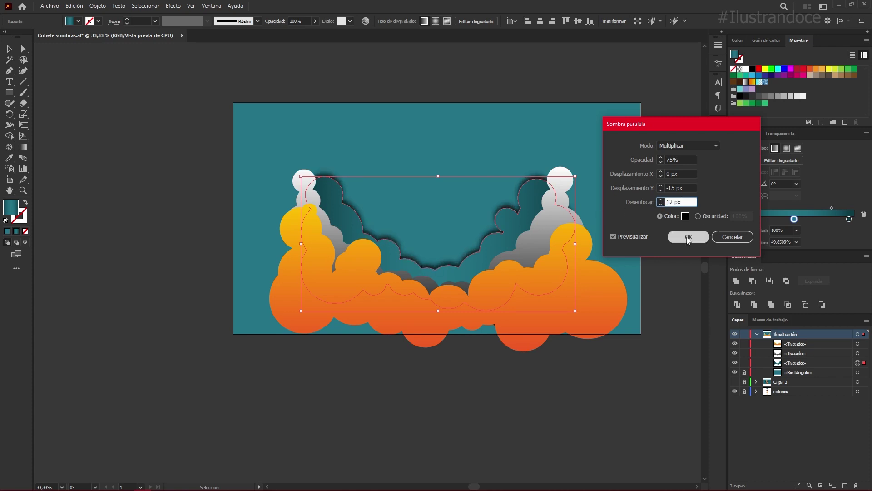
pyautogui.click(689, 237)
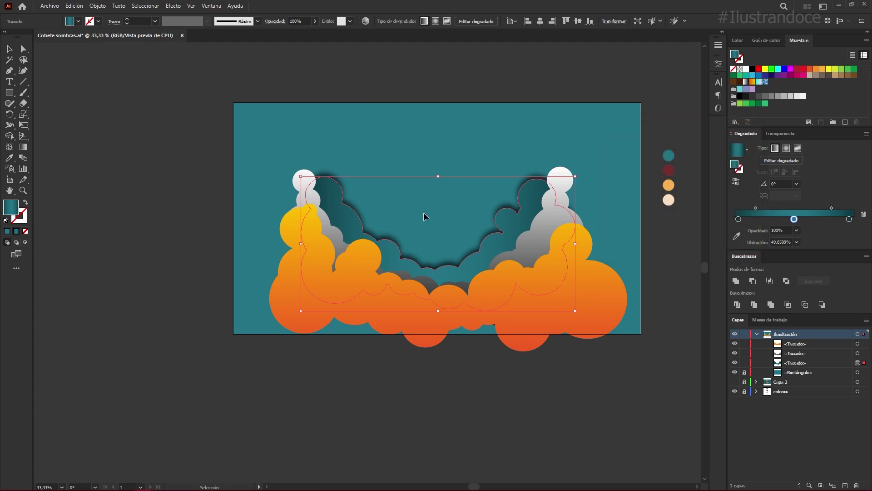
# Step: Give the grey-white cloud a Multiply 75% drop shadow, 0/-15 px offset, 15 px blur
pyautogui.click(427, 284)
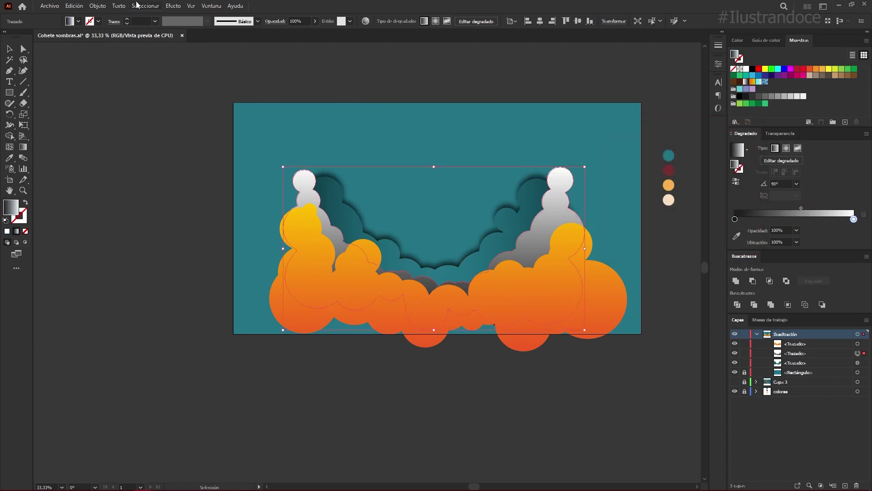
pyautogui.click(175, 6)
pyautogui.moveTo(187, 94)
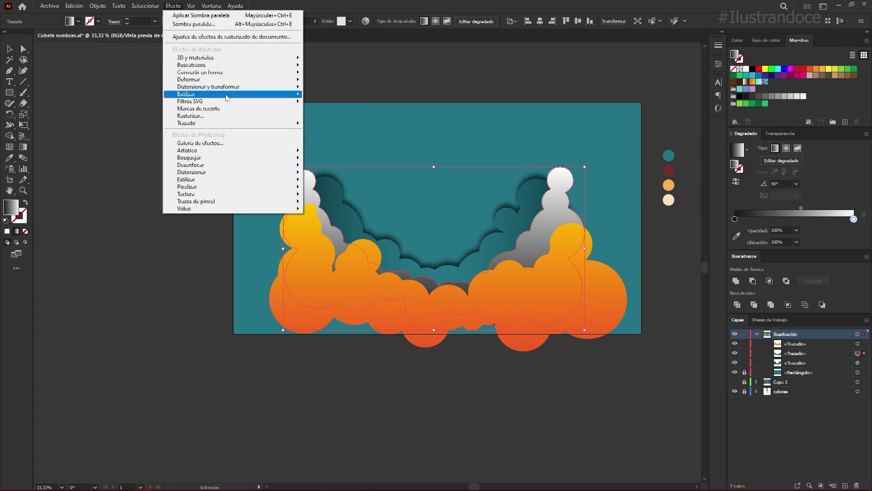
pyautogui.click(356, 145)
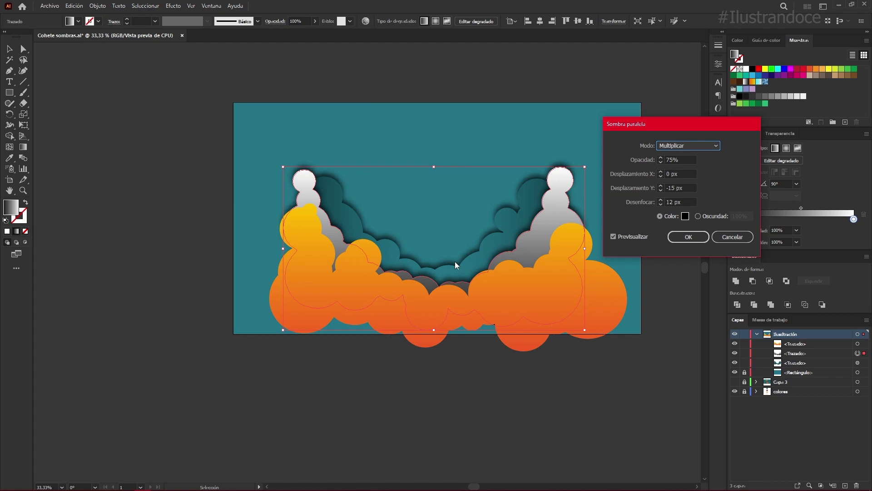
pyautogui.click(682, 202)
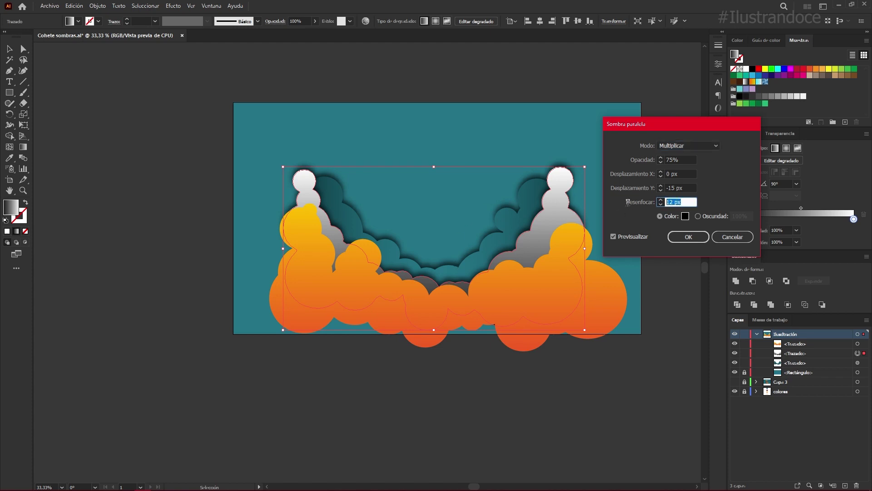
pyautogui.write('1')
pyautogui.click(691, 237)
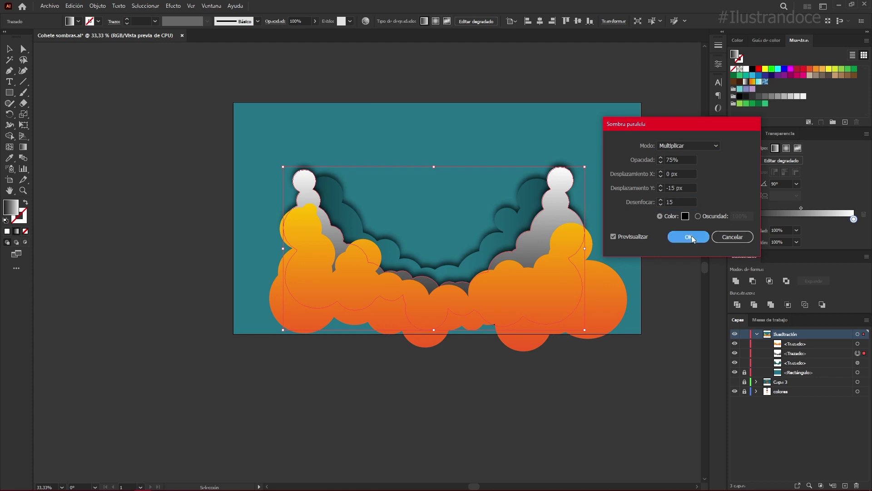
pyautogui.click(691, 237)
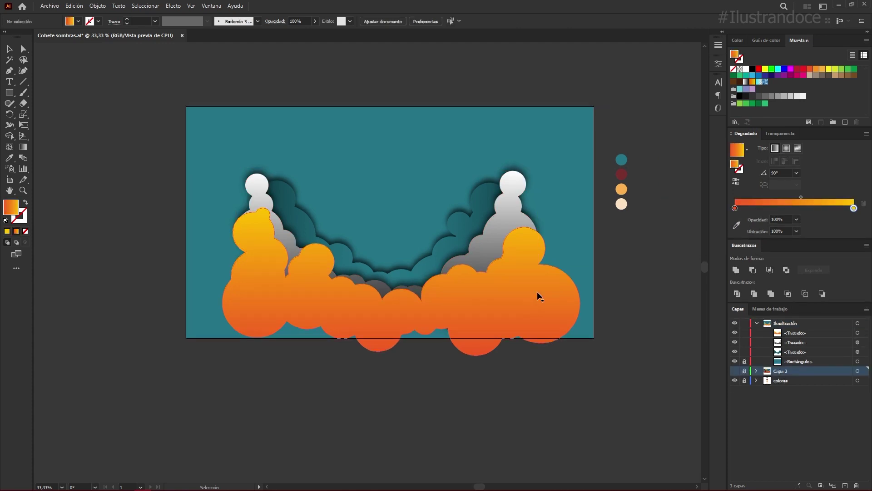
# Step: Reverse the orange cloud's gradient and set its midpoint location to 40%
pyautogui.click(514, 263)
pyautogui.click(736, 183)
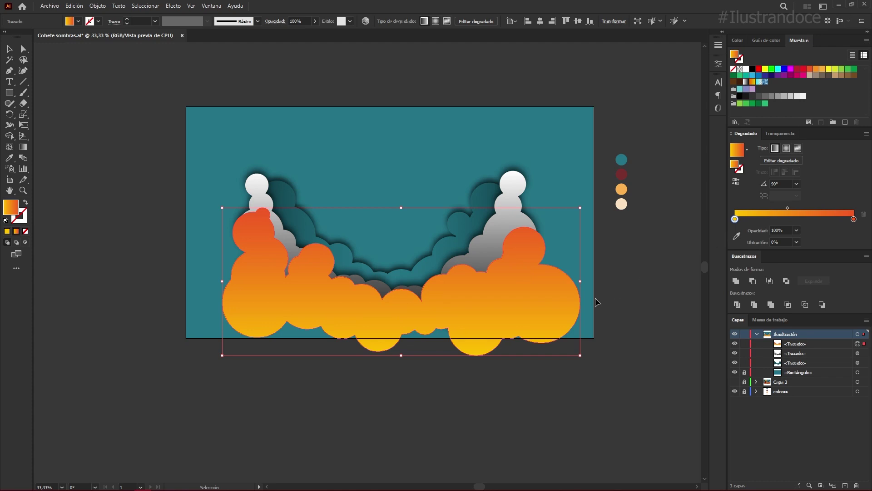
pyautogui.moveTo(790, 211); pyautogui.dragTo(785, 212)
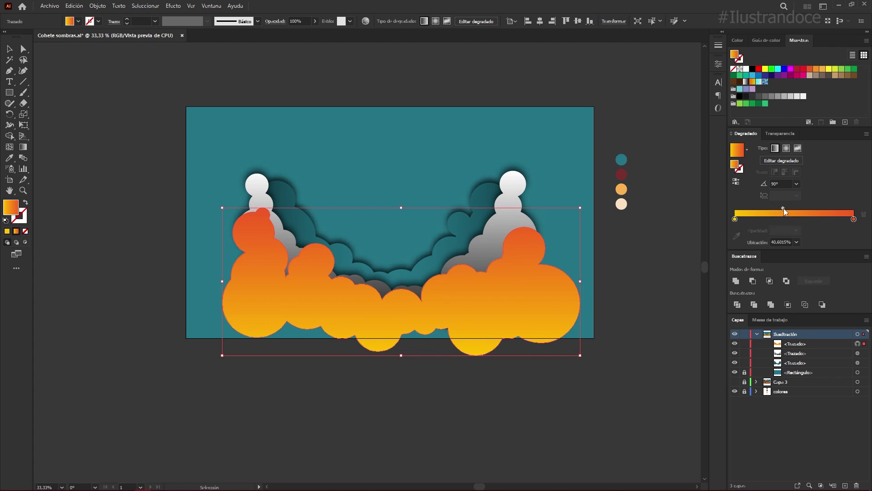
pyautogui.click(789, 242)
pyautogui.write('40')
pyautogui.press('Return')
# Step: Give the orange cloud band a drop shadow with 0/5 px offset and 10 px blur
pyautogui.click(177, 7)
pyautogui.moveTo(232, 94)
pyautogui.click(353, 149)
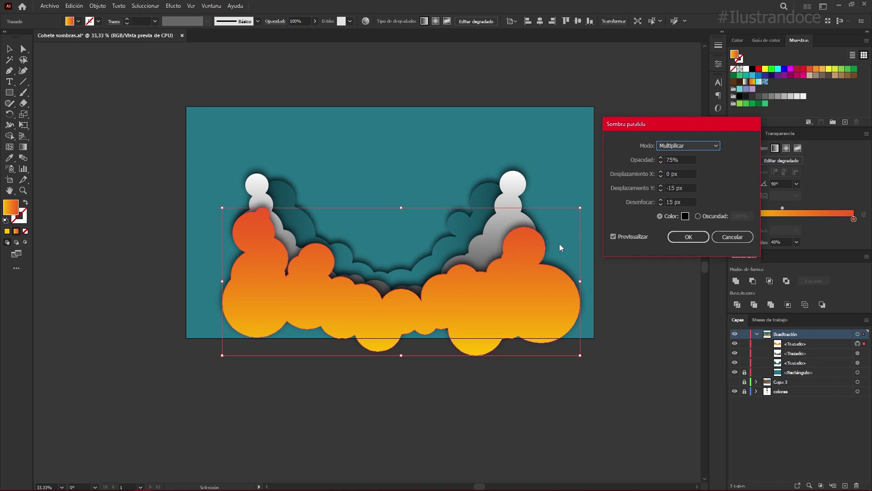
pyautogui.click(661, 191)
pyautogui.write('5')
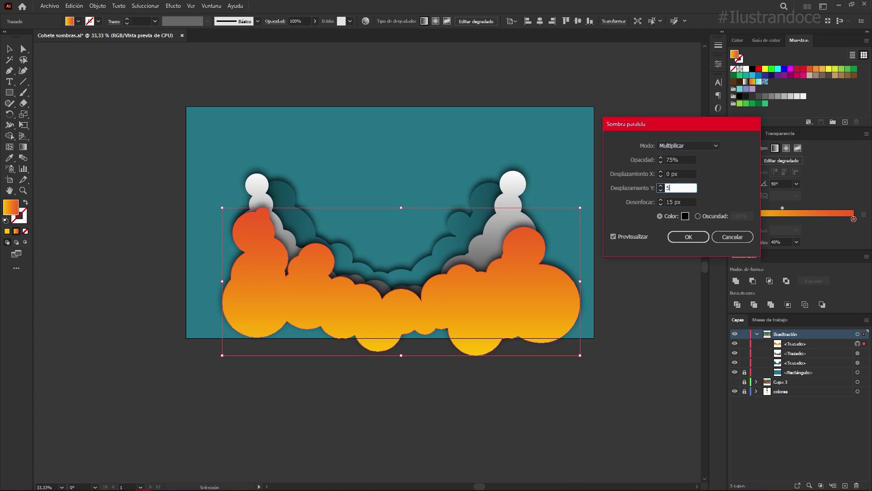
pyautogui.press('Tab')
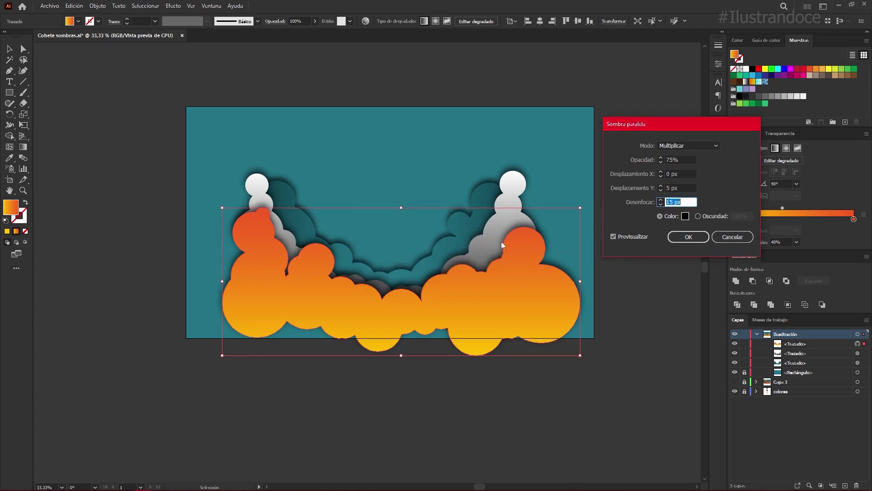
pyautogui.press('Down')
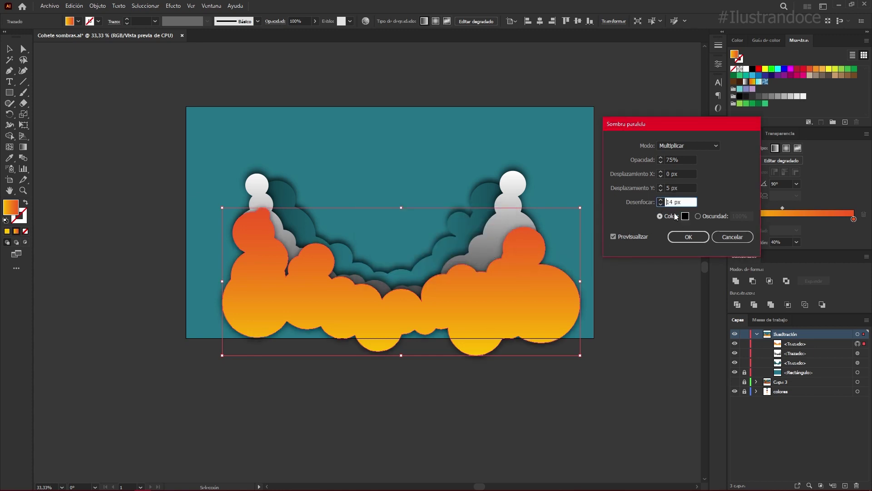
pyautogui.doubleClick(674, 202)
pyautogui.write('10')
pyautogui.click(689, 238)
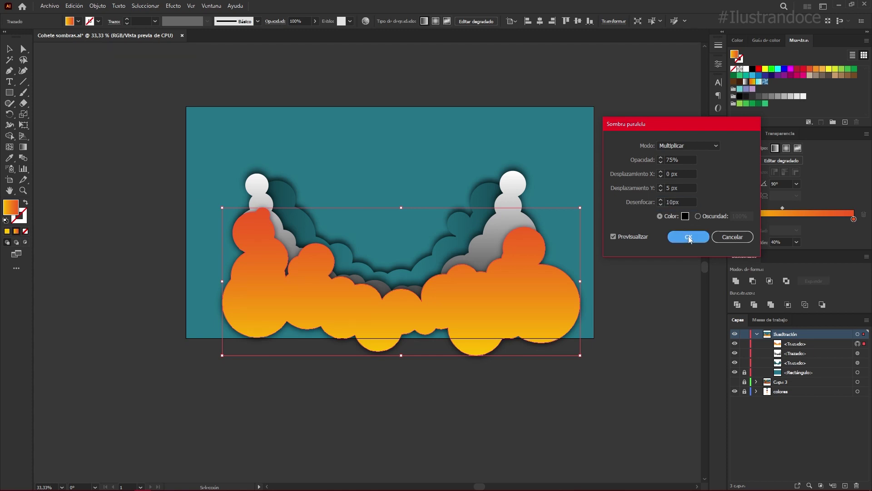
pyautogui.click(689, 238)
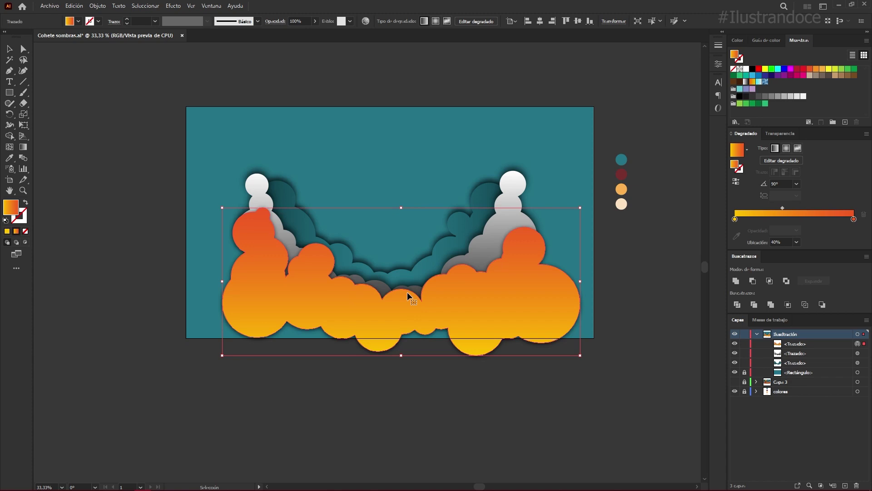
pyautogui.click(9, 92)
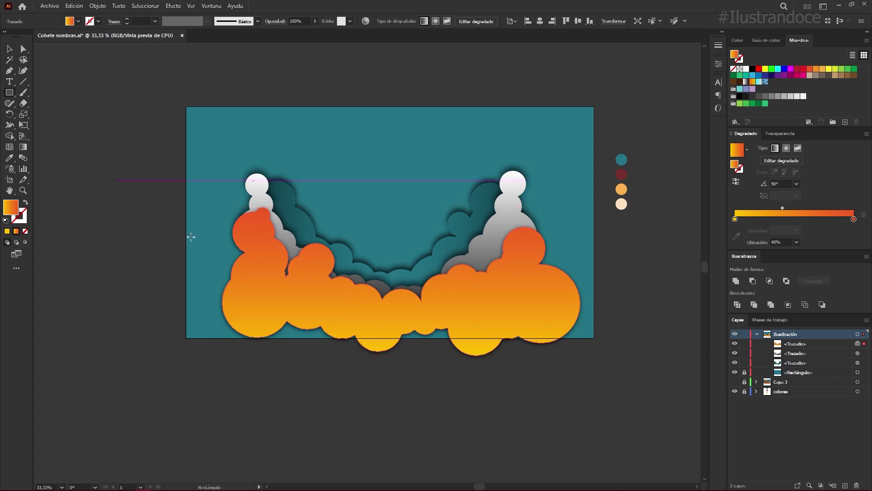
# Step: Draw a gradient-filled circle beside the artboard, discarding a test rectangle first
pyautogui.moveTo(138, 184); pyautogui.dragTo(162, 217)
pyautogui.press('Delete')
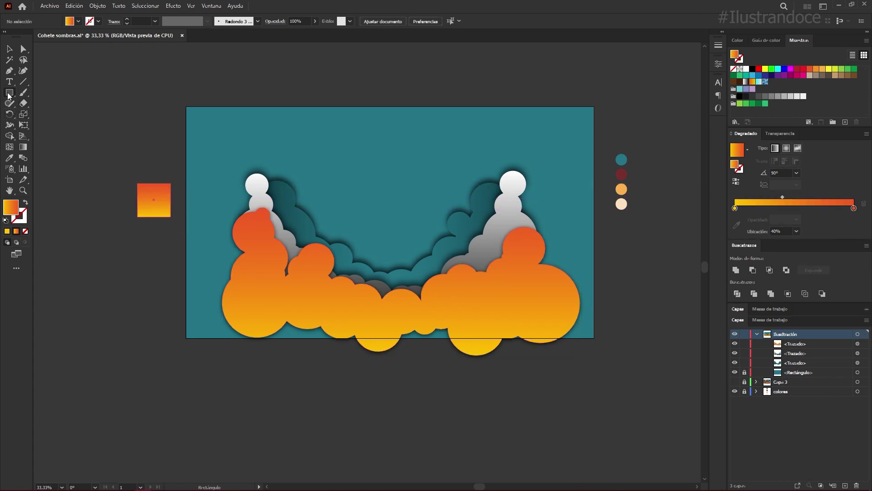
pyautogui.moveTo(9, 92); pyautogui.dragTo(45, 114)
pyautogui.moveTo(113, 192); pyautogui.dragTo(166, 245)
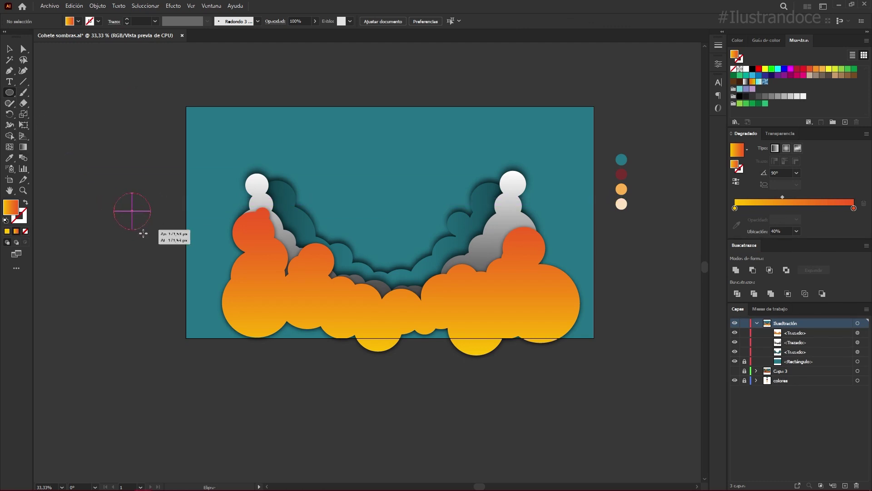
# Step: Move the circle into the teal sky as a sun and shift its gradient midpoint to about 51.8%
pyautogui.press('v')
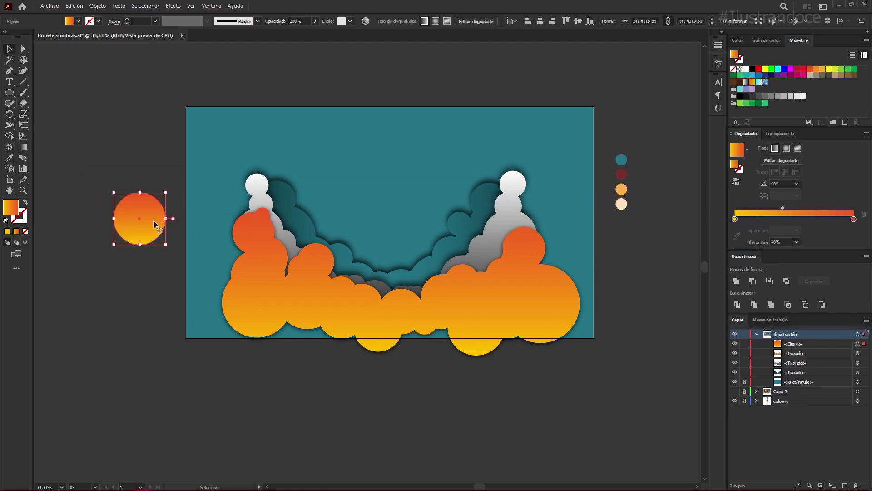
pyautogui.moveTo(154, 219)
pyautogui.mouseDown()
pyautogui.moveTo(369, 189)
pyautogui.moveTo(381, 209)
pyautogui.moveTo(372, 199)
pyautogui.mouseUp()
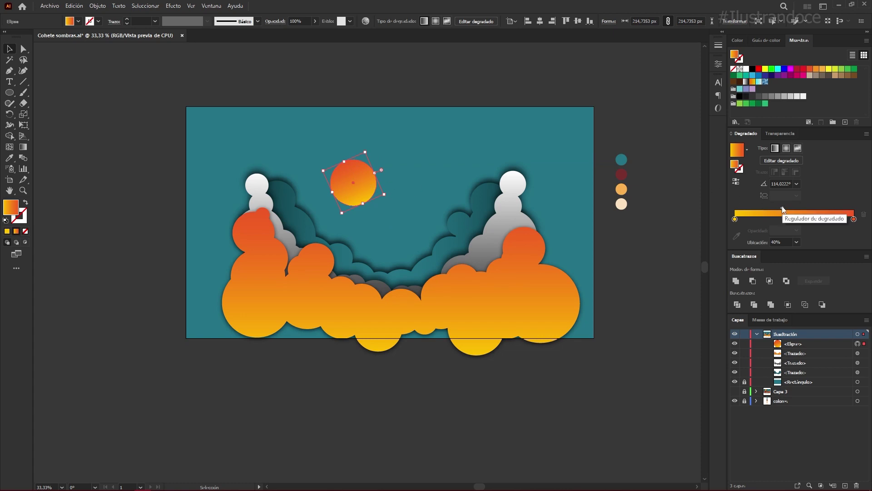
pyautogui.moveTo(783, 208); pyautogui.dragTo(797, 209)
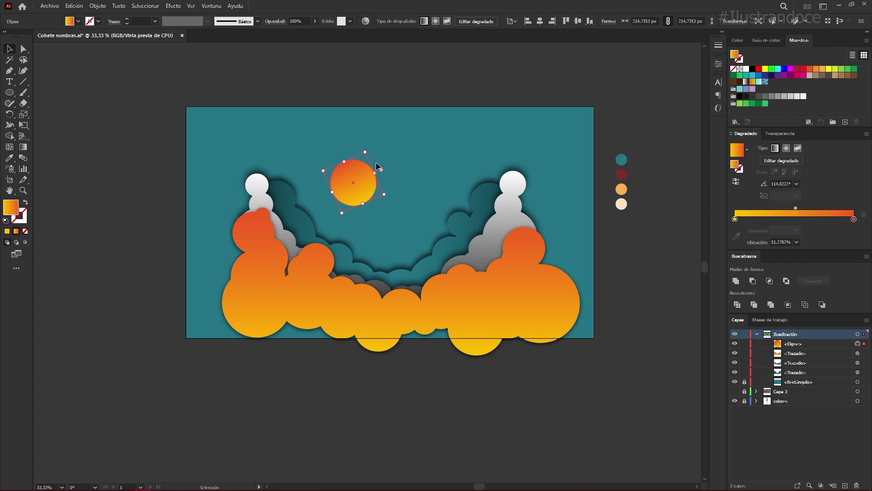
pyautogui.click(173, 5)
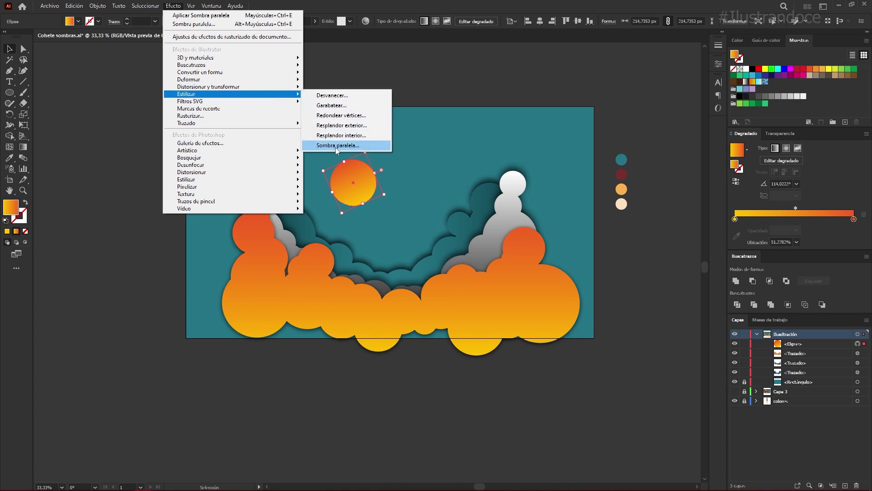
# Step: Give the sun a 5 px-blur drop shadow with 0 px X and Y offsets, then drag it onto the left clouds
pyautogui.moveTo(205, 94)
pyautogui.click(336, 146)
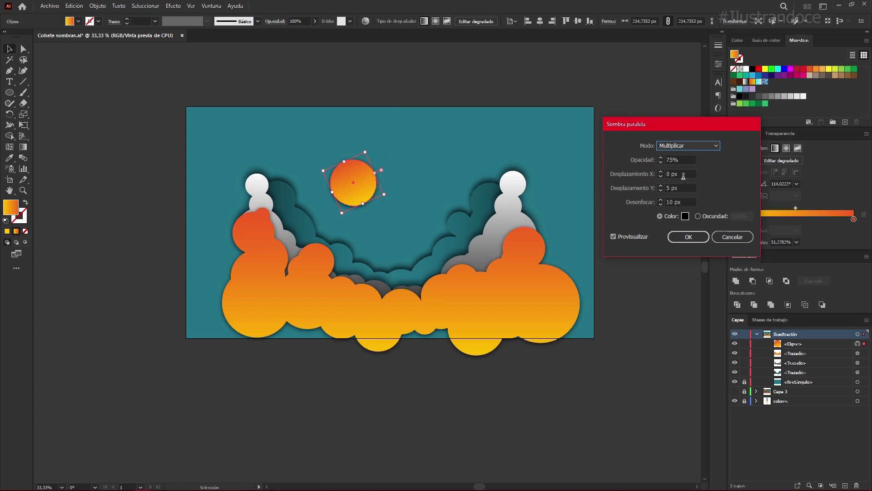
pyautogui.click(668, 187)
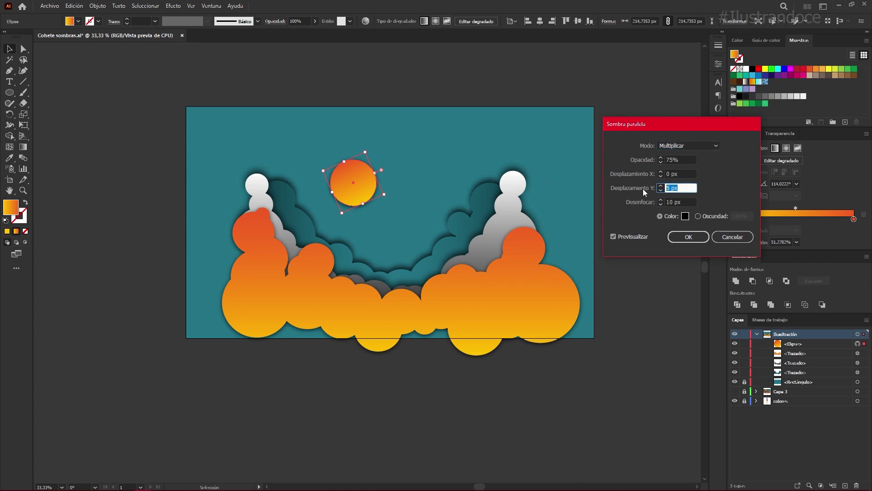
pyautogui.write('0')
pyautogui.hotkey('shift', 'Tab')
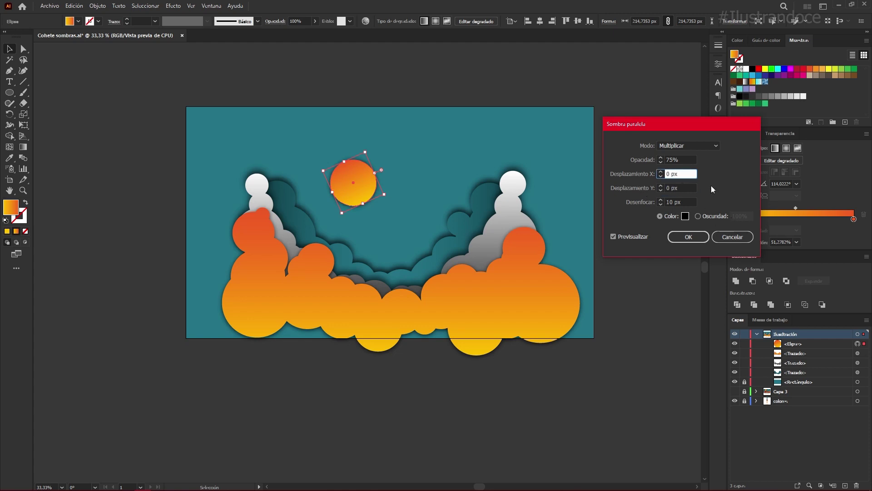
pyautogui.click(690, 237)
pyautogui.press('Tab')
pyautogui.press('Tab')
pyautogui.click(689, 237)
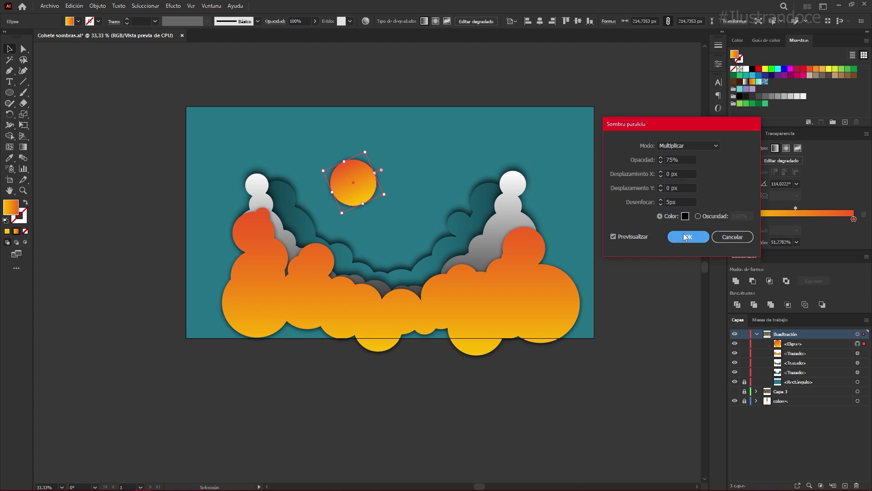
pyautogui.click(400, 217)
pyautogui.moveTo(357, 198)
pyautogui.mouseDown()
pyautogui.moveTo(369, 222)
pyautogui.moveTo(413, 184)
pyautogui.moveTo(403, 182)
pyautogui.moveTo(317, 280)
pyautogui.moveTo(325, 277)
pyautogui.mouseUp()
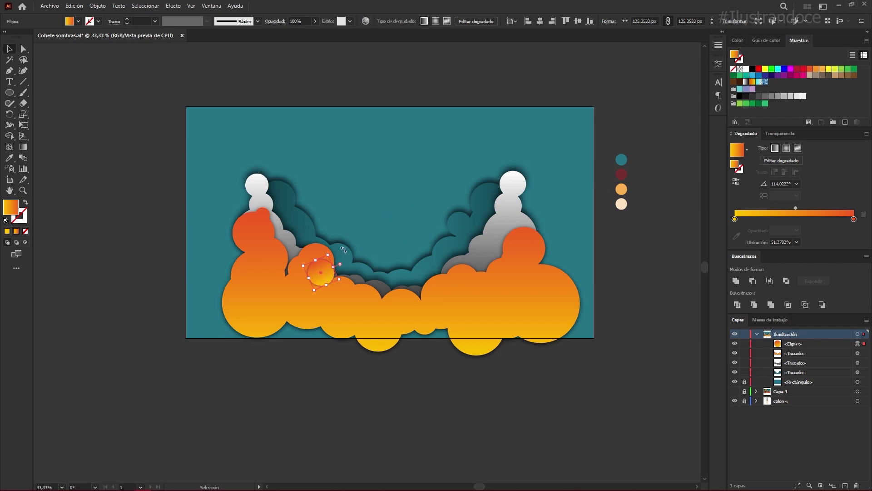
# Step: Place another sun copy in the sky, return its gradient midpoint to 40% and enlarge it
pyautogui.click(363, 181)
pyautogui.moveTo(321, 277); pyautogui.dragTo(392, 160)
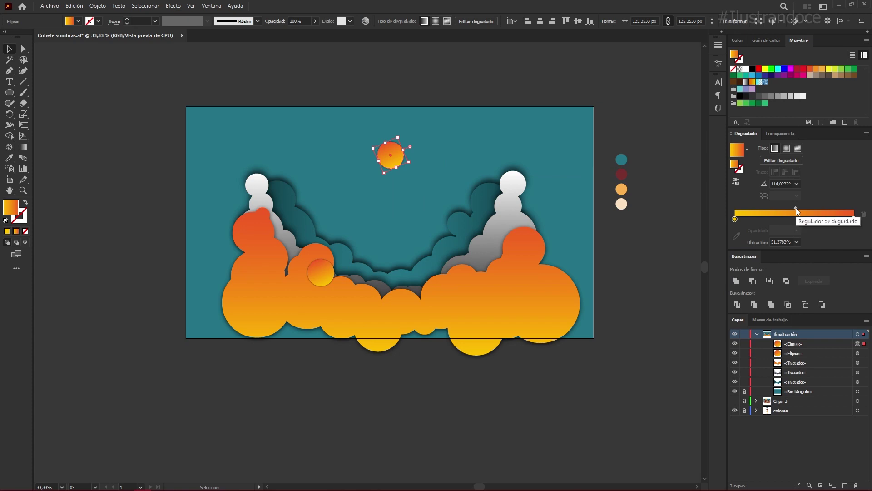
pyautogui.moveTo(796, 208); pyautogui.dragTo(783, 209)
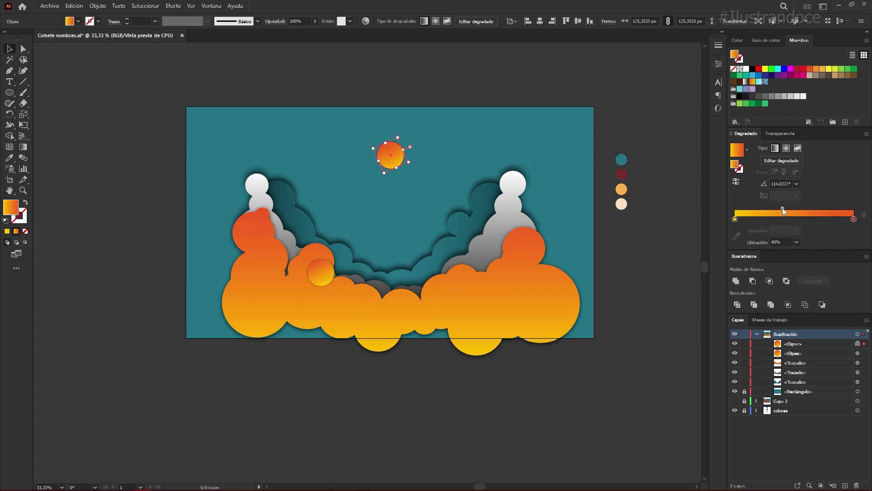
pyautogui.moveTo(406, 162)
pyautogui.mouseDown()
pyautogui.moveTo(439, 177)
pyautogui.moveTo(427, 169)
pyautogui.mouseUp()
# Step: Add a new drop shadow to the enlarged circle with 50% opacity
pyautogui.click(173, 6)
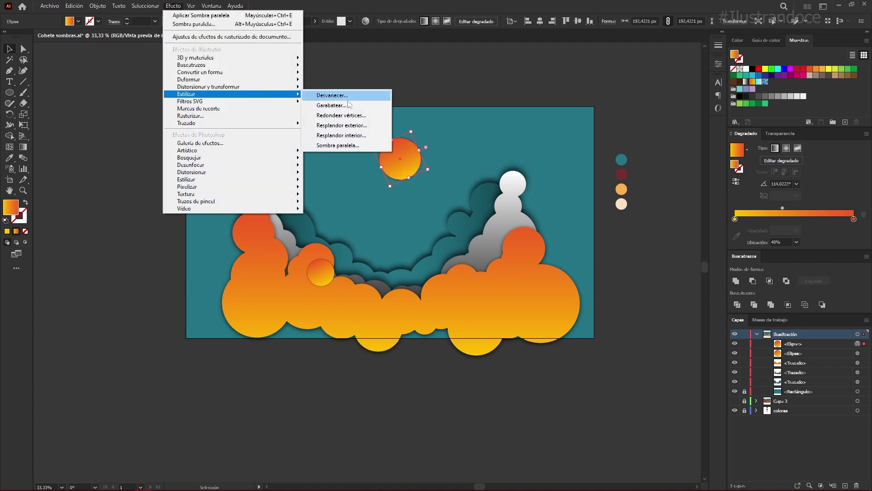
pyautogui.click(345, 146)
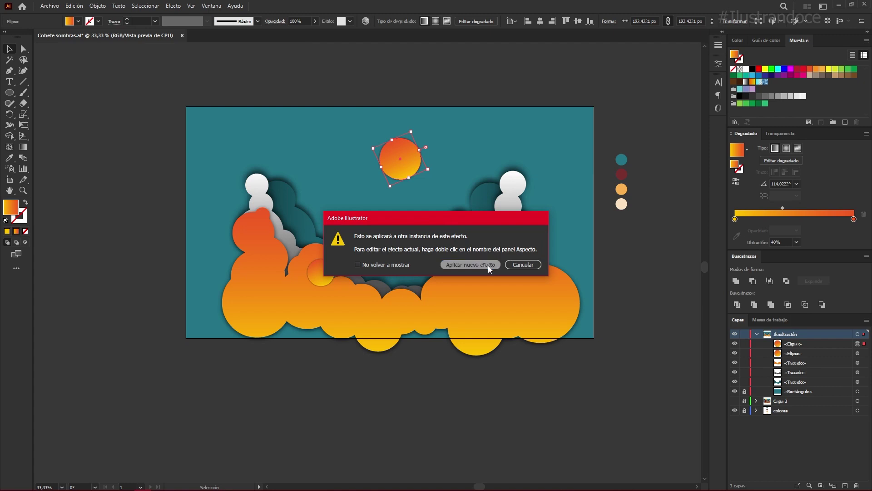
pyautogui.click(488, 265)
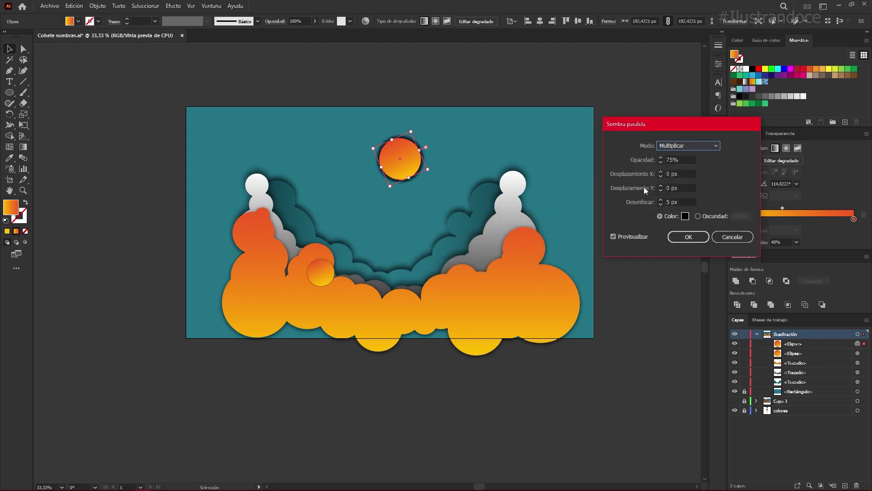
pyautogui.click(680, 201)
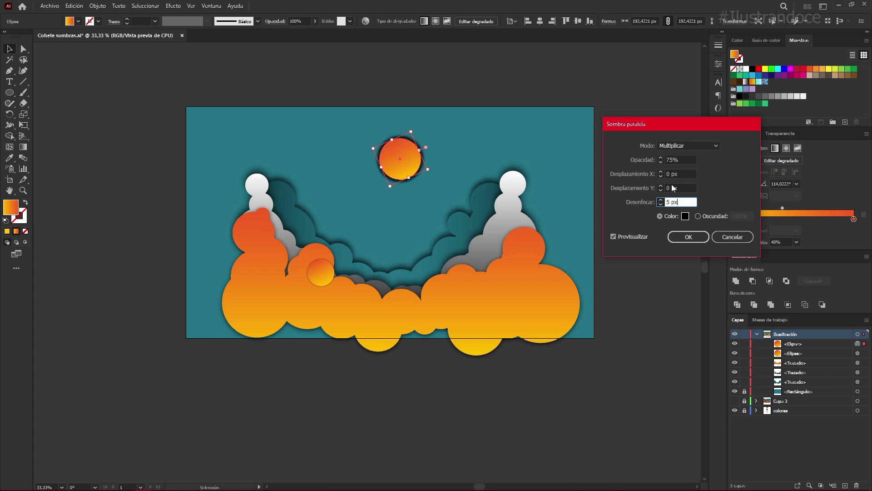
pyautogui.doubleClick(675, 159)
pyautogui.write('50')
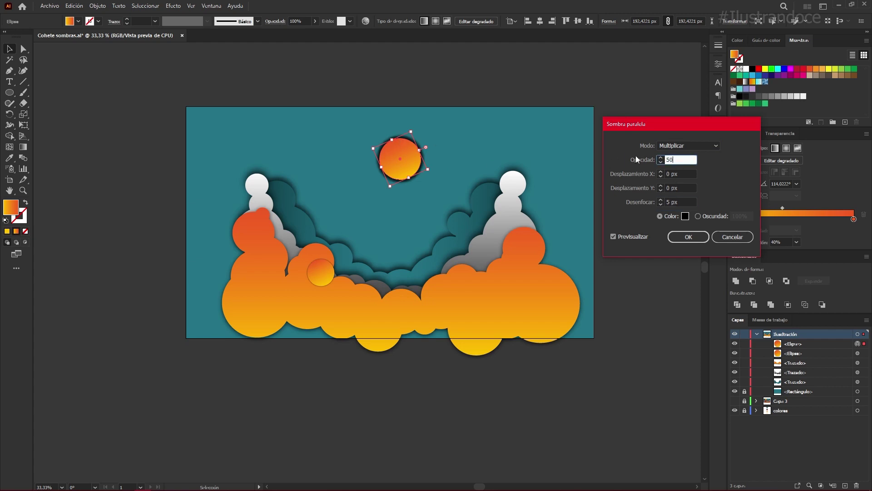
pyautogui.click(660, 174)
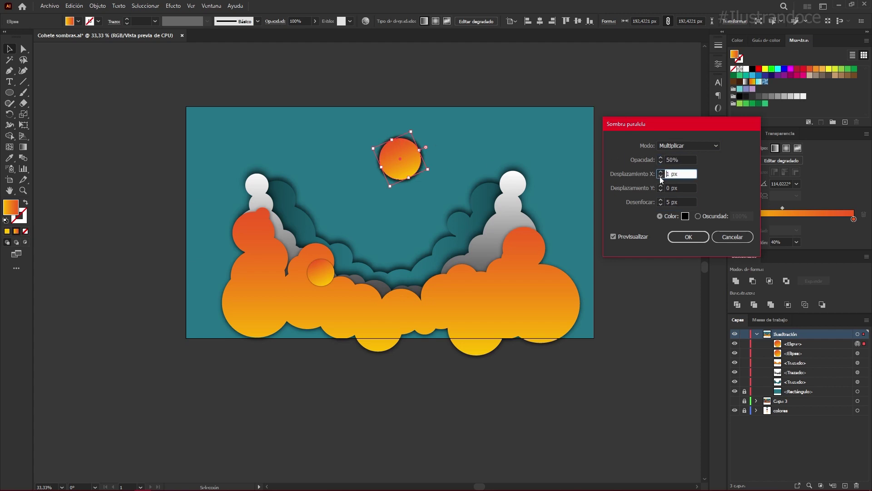
# Step: Zero the shadow's horizontal offset, lower its opacity to 24%, and shrink the circle back down
pyautogui.click(661, 176)
pyautogui.hotkey('shift', 'Tab')
pyautogui.write('25')
pyautogui.click(660, 162)
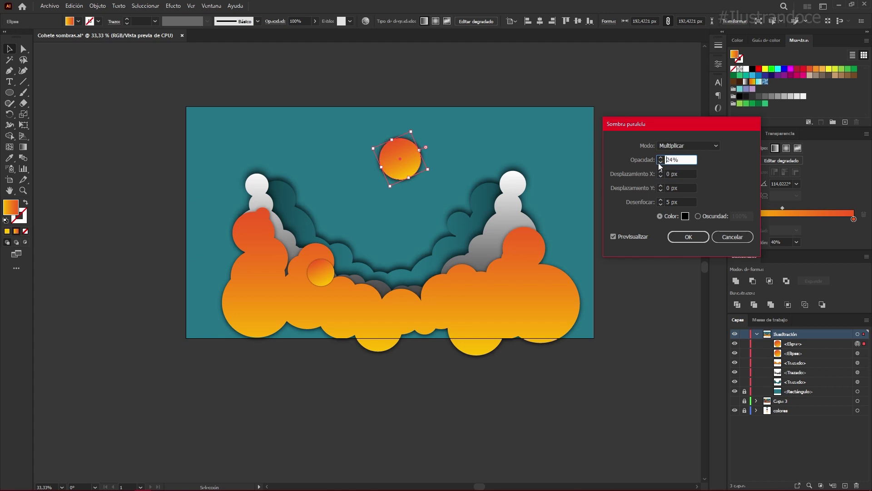
pyautogui.click(683, 237)
pyautogui.moveTo(419, 150)
pyautogui.mouseDown()
pyautogui.moveTo(342, 290)
pyautogui.moveTo(350, 278)
pyautogui.moveTo(342, 285)
pyautogui.moveTo(295, 277)
pyautogui.mouseUp()
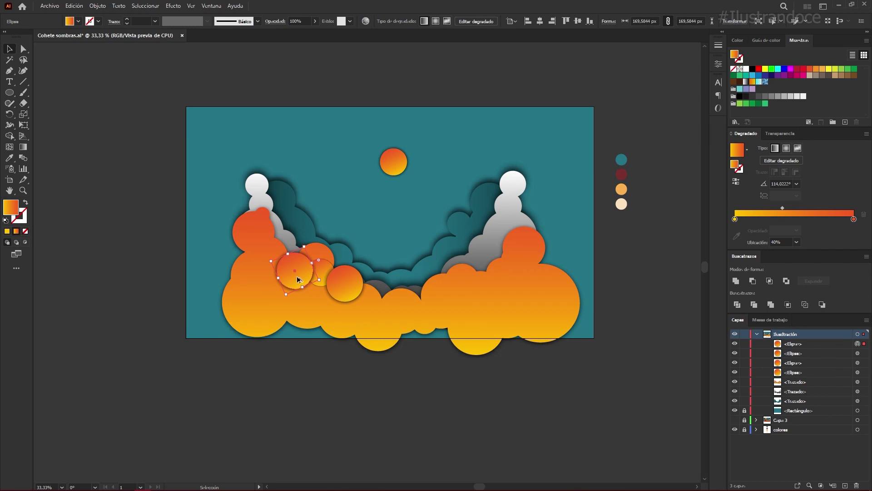
# Step: Spread gradient circle copies across the clouds, reversing the gradient on some of them
pyautogui.moveTo(294, 277)
pyautogui.mouseDown()
pyautogui.moveTo(337, 328)
pyautogui.moveTo(363, 309)
pyautogui.mouseUp()
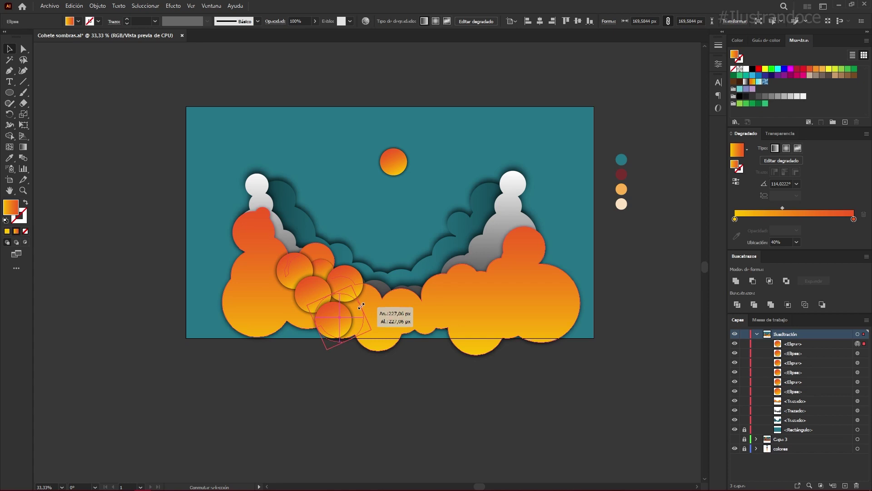
pyautogui.click(735, 184)
pyautogui.moveTo(345, 316)
pyautogui.mouseDown()
pyautogui.moveTo(449, 295)
pyautogui.moveTo(475, 275)
pyautogui.moveTo(494, 287)
pyautogui.mouseUp()
pyautogui.moveTo(436, 313); pyautogui.dragTo(394, 319)
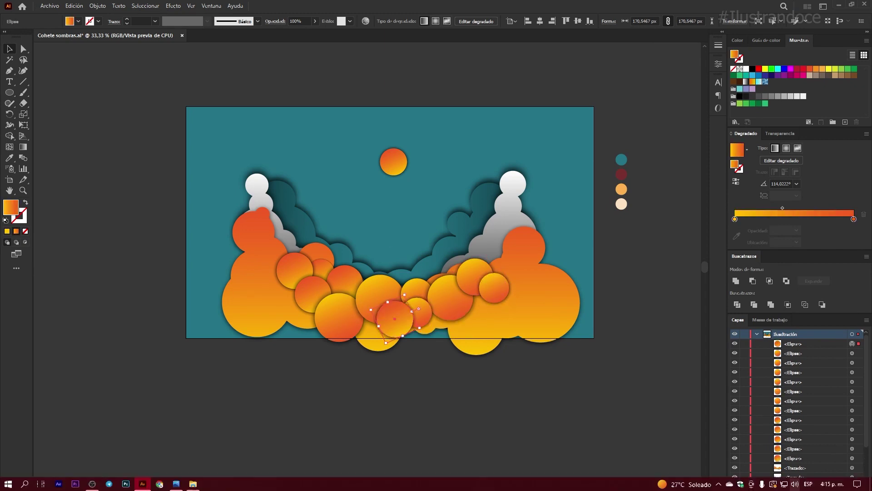
pyautogui.click(377, 288)
pyautogui.click(736, 181)
pyautogui.click(737, 225)
pyautogui.press('Escape')
# Step: Duplicate a group of circles into the cloud and move one lower and to the right
pyautogui.moveTo(305, 364); pyautogui.dragTo(538, 384)
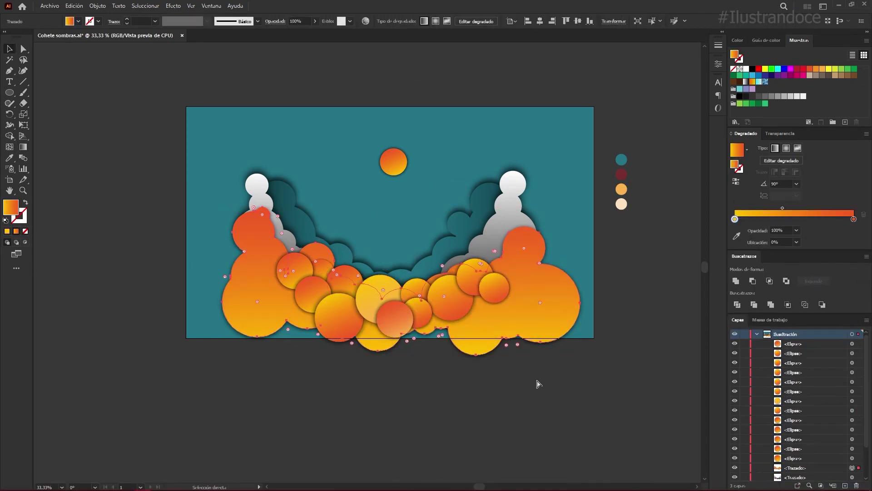
pyautogui.moveTo(442, 380)
pyautogui.mouseDown()
pyautogui.moveTo(536, 282)
pyautogui.moveTo(288, 307)
pyautogui.mouseUp()
pyautogui.click(335, 273)
pyautogui.moveTo(335, 272)
pyautogui.mouseDown()
pyautogui.moveTo(464, 353)
pyautogui.moveTo(434, 365)
pyautogui.mouseUp()
# Step: Bring a right-side circle to the front and move it up and to the right
pyautogui.click(519, 273)
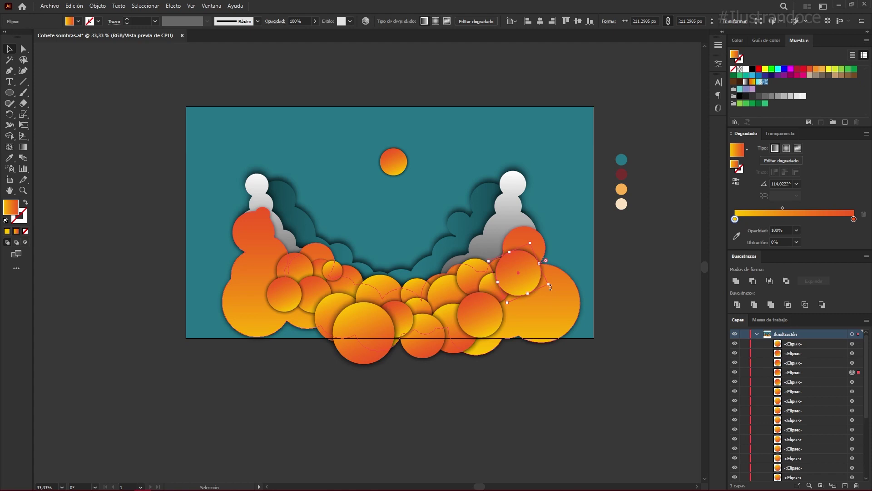
pyautogui.rightClick(296, 318)
pyautogui.click(423, 296)
pyautogui.moveTo(372, 302); pyautogui.dragTo(500, 257)
pyautogui.click(286, 268)
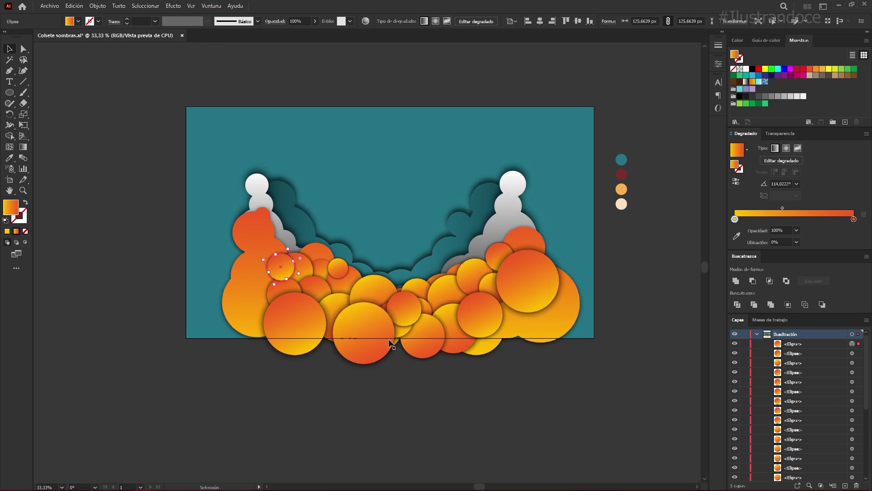
pyautogui.click(378, 242)
pyautogui.press('m')
# Step: Draw a tall rocket-body rectangle in the cloud centre and taper its top corner inward
pyautogui.moveTo(379, 233); pyautogui.dragTo(420, 303)
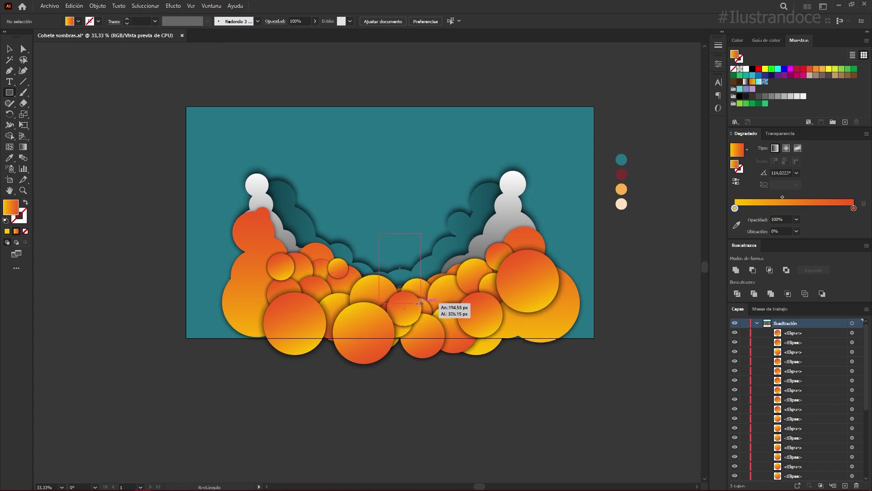
pyautogui.moveTo(419, 303); pyautogui.dragTo(417, 304)
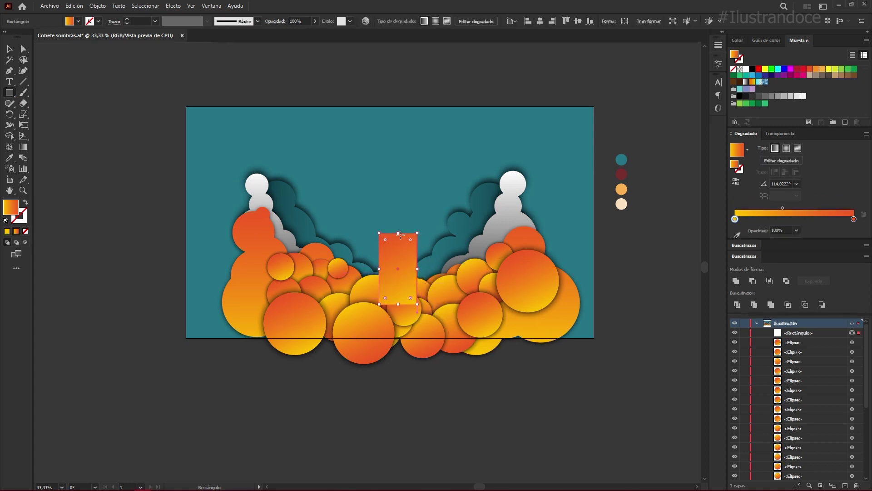
pyautogui.moveTo(400, 233)
pyautogui.mouseDown()
pyautogui.moveTo(409, 226)
pyautogui.moveTo(384, 230)
pyautogui.moveTo(405, 231)
pyautogui.mouseUp()
pyautogui.press('a')
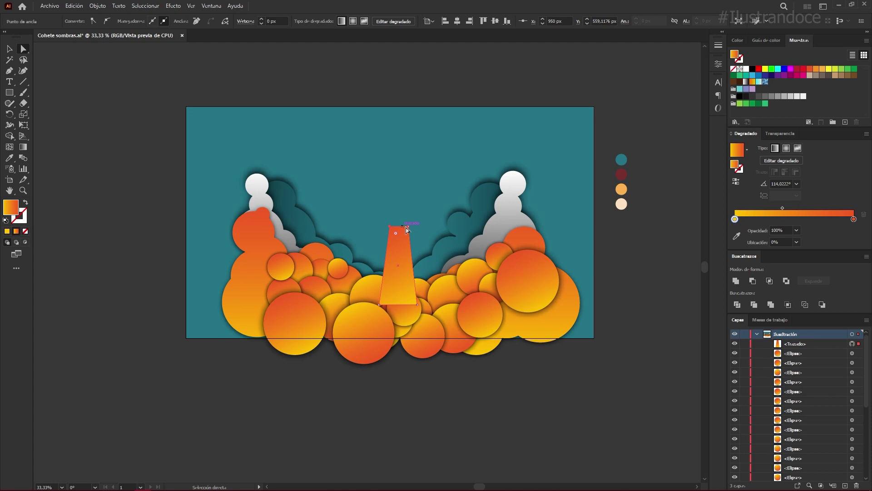
pyautogui.moveTo(408, 227); pyautogui.dragTo(408, 228)
pyautogui.moveTo(417, 305); pyautogui.dragTo(421, 303)
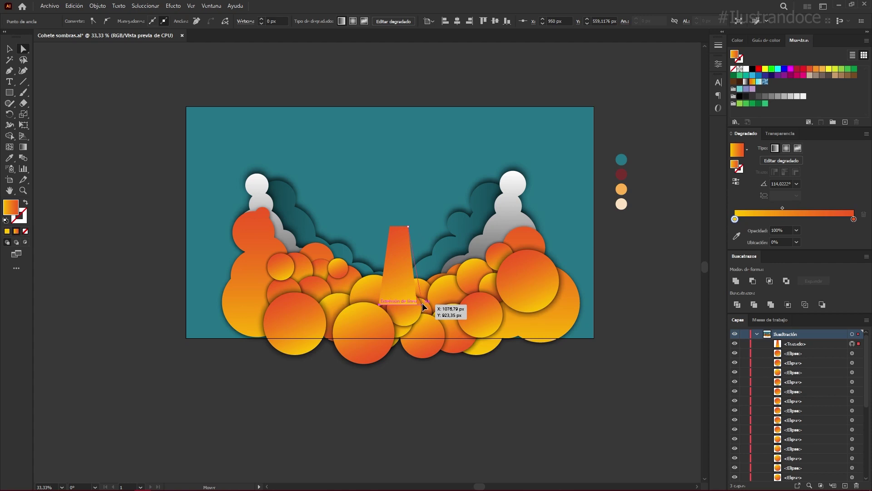
# Step: Add anchor points on both side edges and pull a side point inward
pyautogui.click(8, 74)
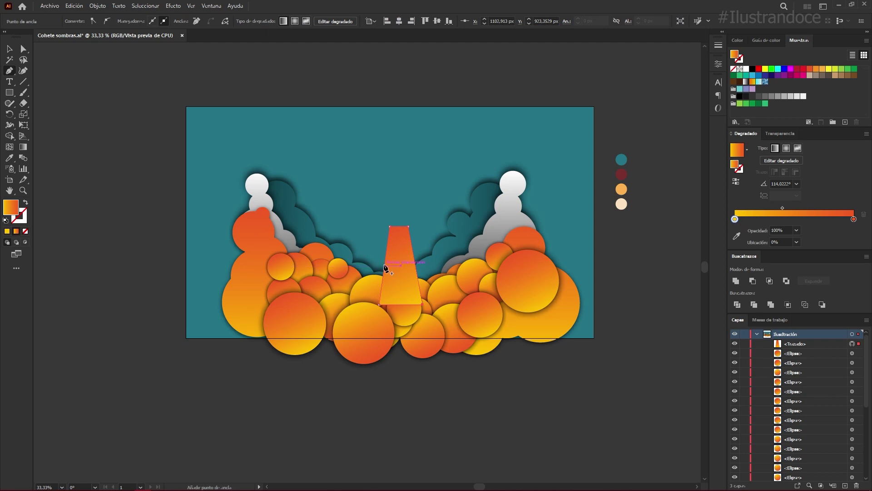
pyautogui.click(384, 265)
pyautogui.click(415, 267)
pyautogui.press('a')
pyautogui.click(415, 265)
pyautogui.moveTo(415, 266); pyautogui.dragTo(384, 268)
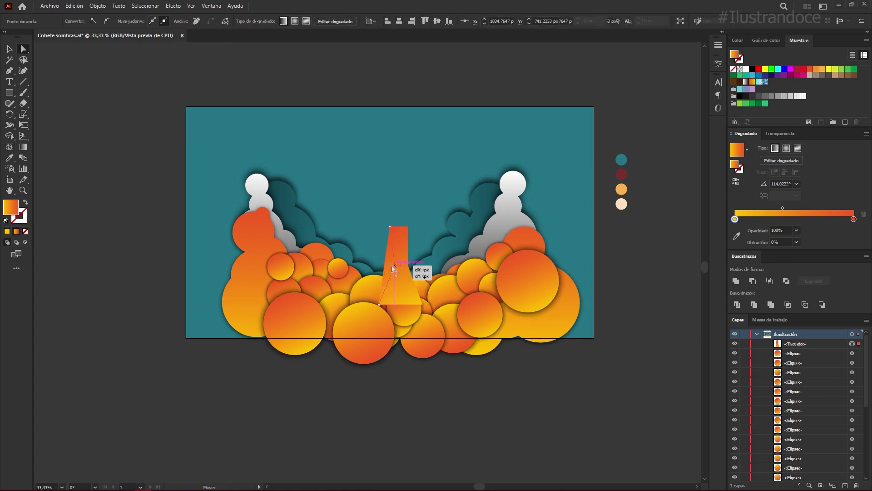
pyautogui.moveTo(394, 265); pyautogui.dragTo(385, 265)
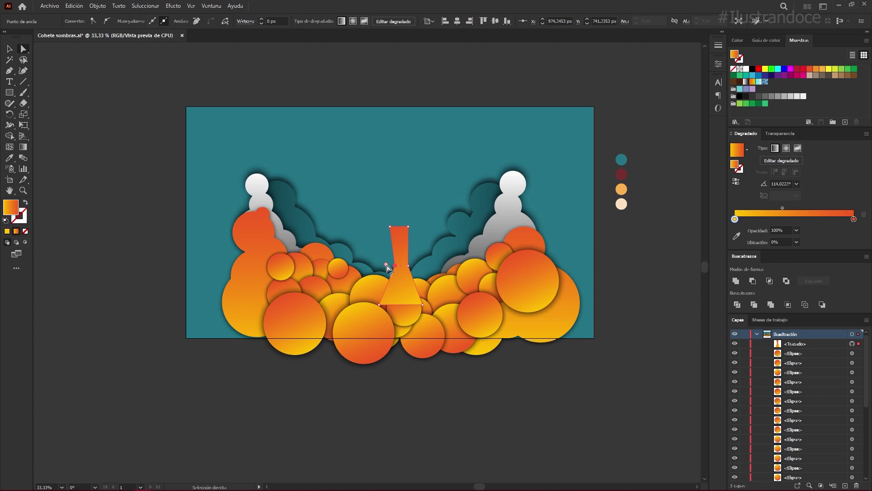
# Step: Drag the body's corner anchors outward to flare the base into a flask shape
pyautogui.moveTo(387, 269); pyautogui.dragTo(195, 266)
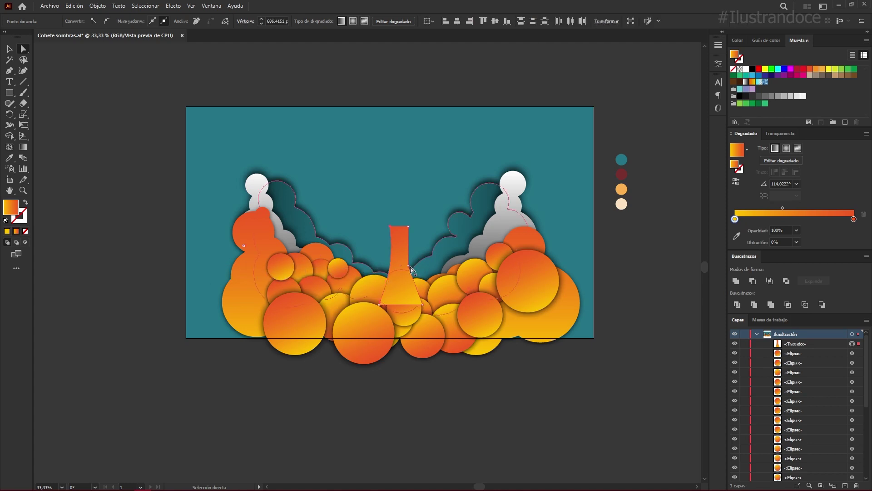
pyautogui.click(417, 265)
pyautogui.moveTo(418, 265); pyautogui.dragTo(668, 253)
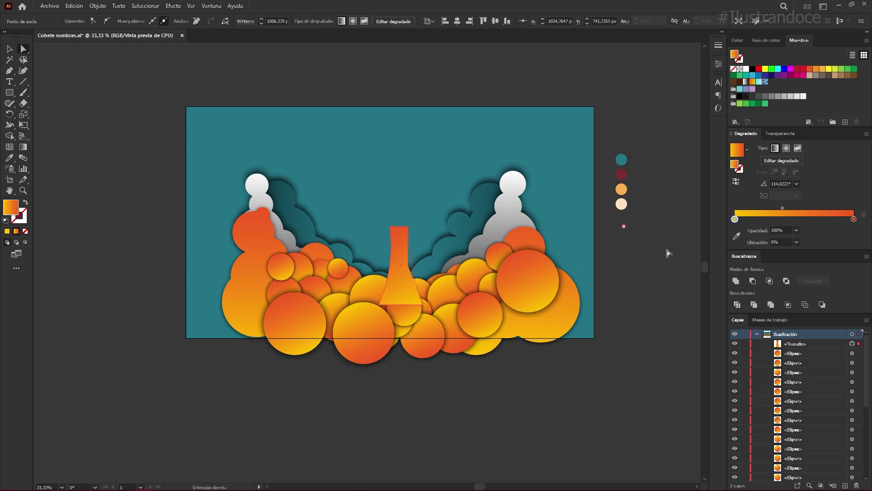
pyautogui.click(409, 263)
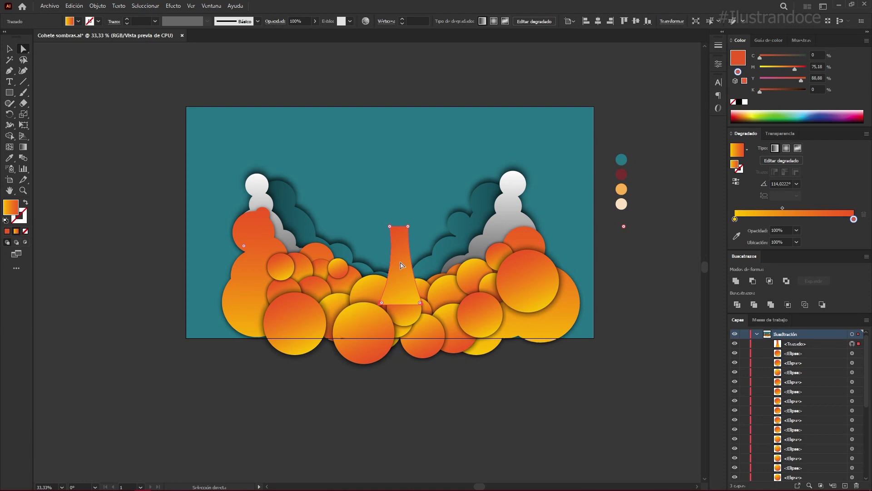
# Step: Fill the rocket body with solid red-orange (R 235, G 91, B 39), then deselect it
pyautogui.click(7, 232)
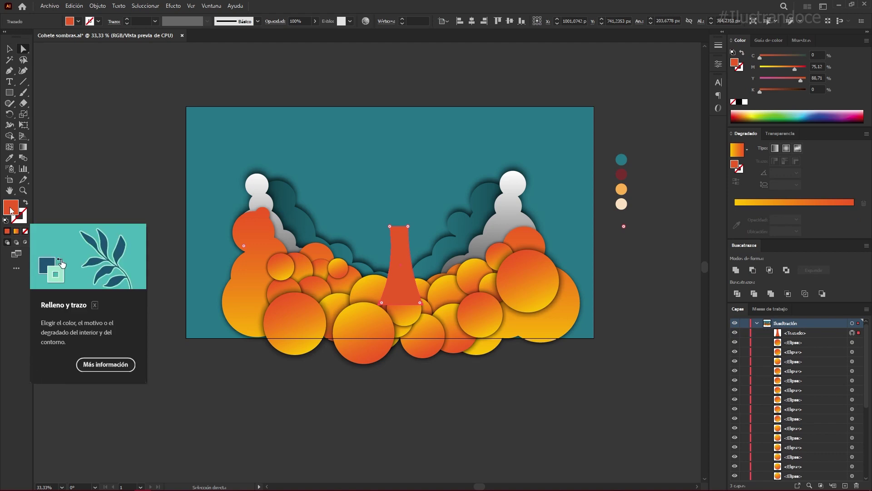
pyautogui.doubleClick(11, 210)
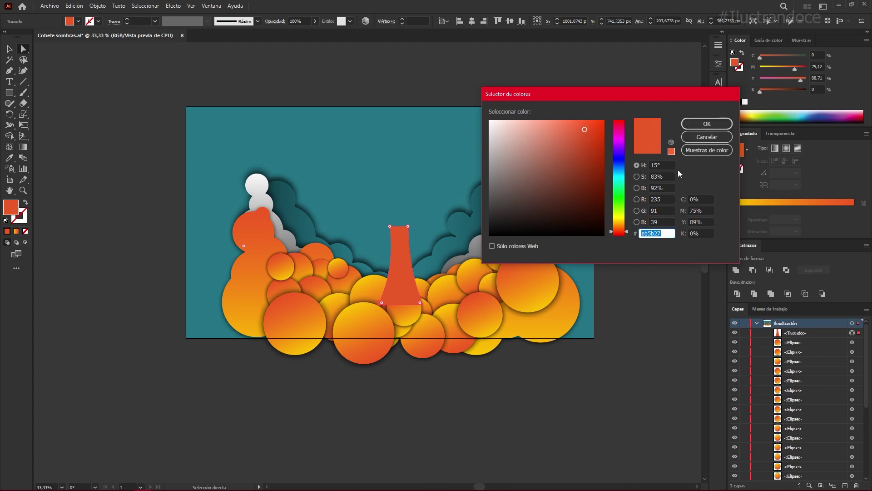
pyautogui.click(694, 128)
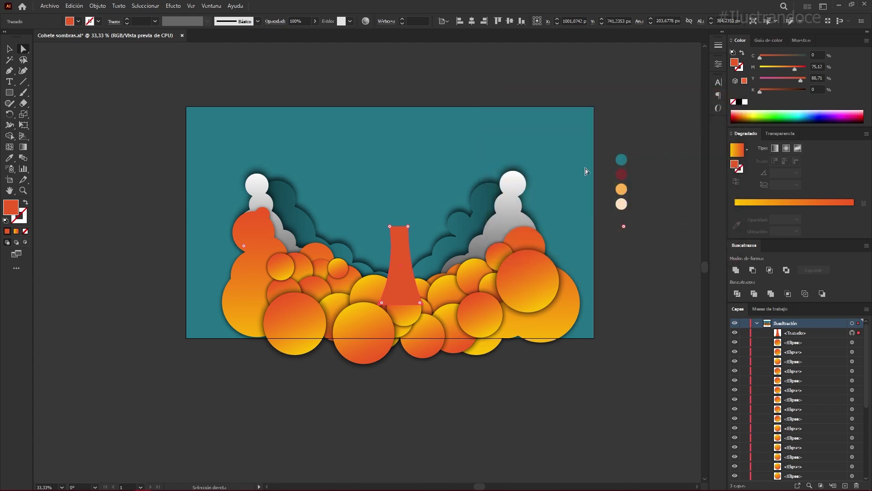
pyautogui.hotkey('ctrl', 'shift', 'a')
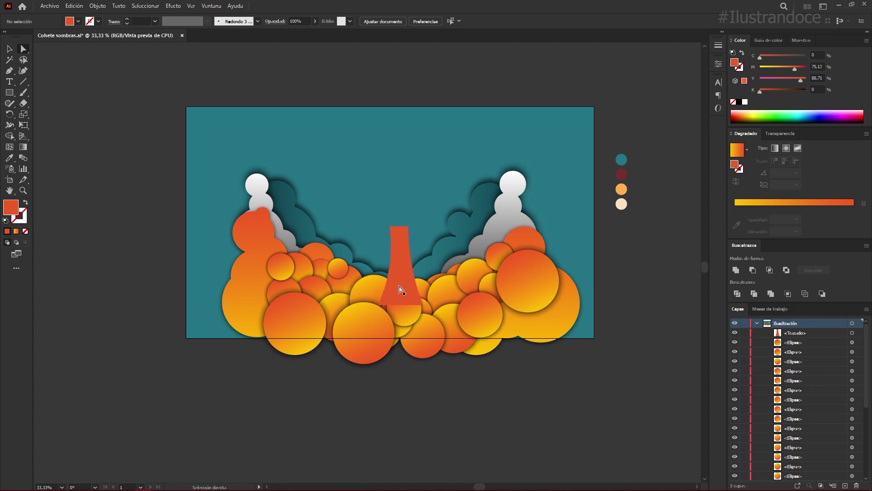
# Step: Bring the yellow circle and two more overlapping circles in front of the rocket body
pyautogui.click(366, 287)
pyautogui.rightClick(376, 287)
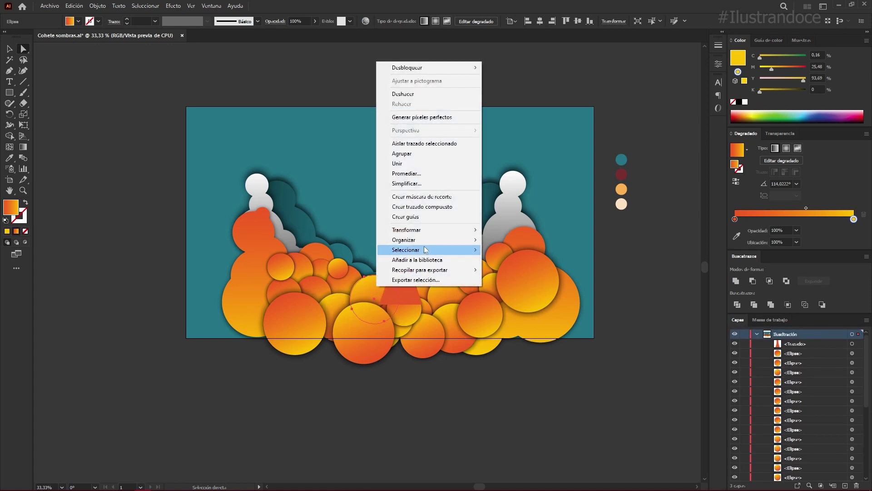
pyautogui.click(498, 241)
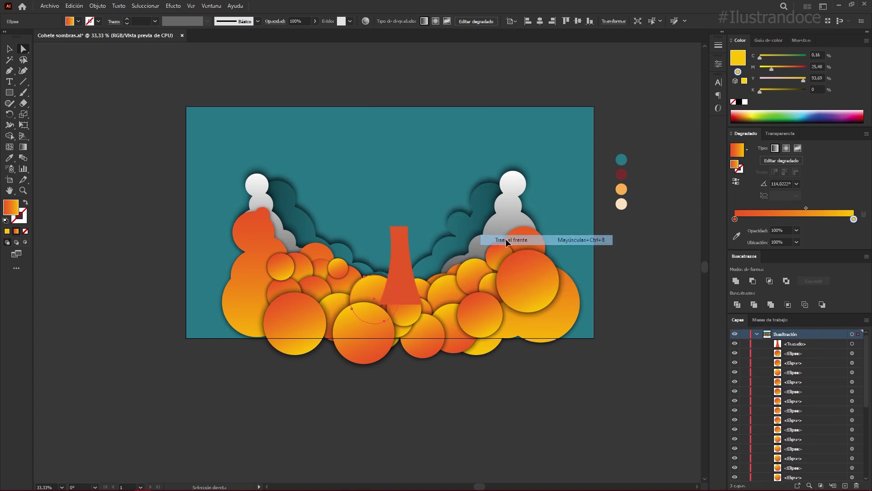
pyautogui.rightClick(410, 319)
pyautogui.moveTo(436, 269)
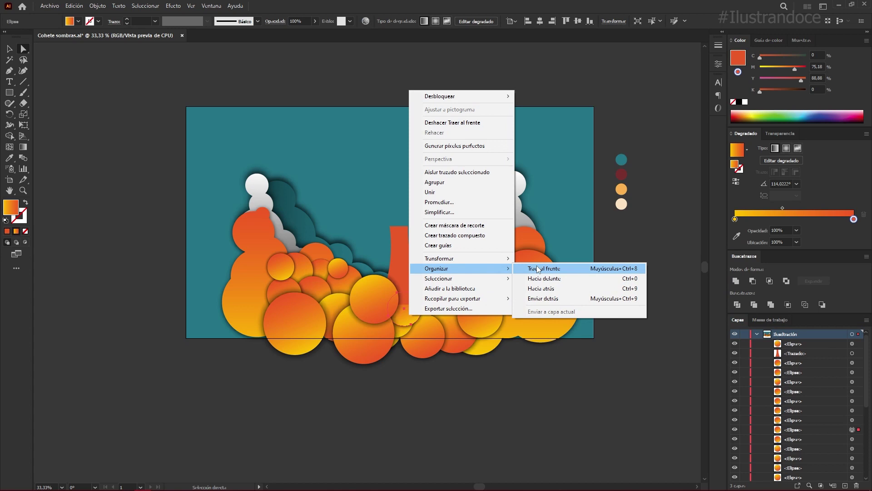
pyautogui.click(538, 269)
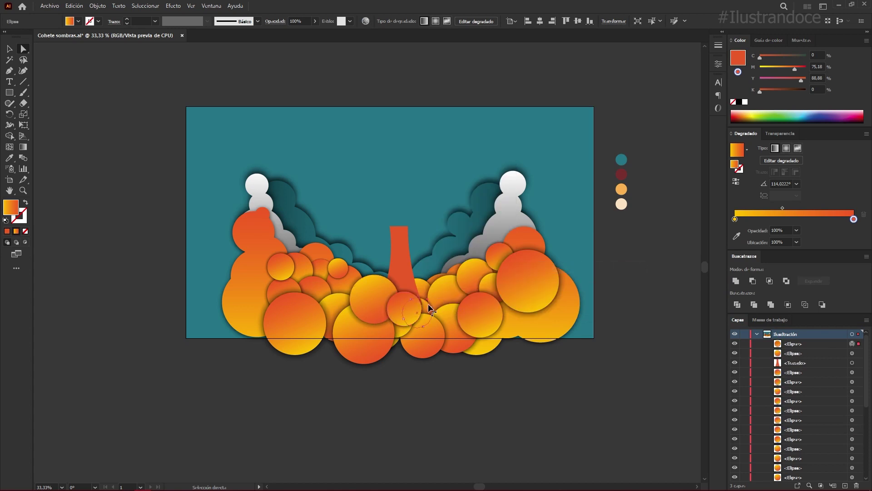
pyautogui.rightClick(430, 309)
pyautogui.click(563, 259)
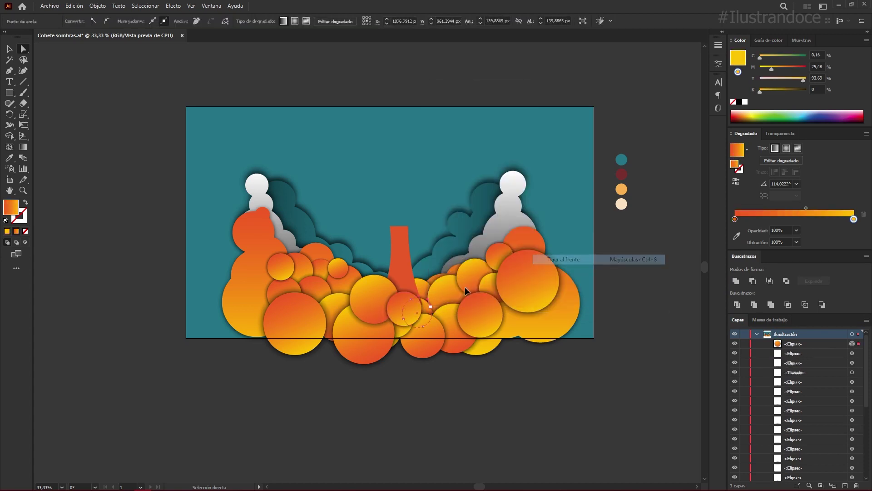
# Step: Bring one more side circle to the front, nudge the small base circle right, and raise the rocket slightly
pyautogui.click(393, 305)
pyautogui.rightClick(393, 305)
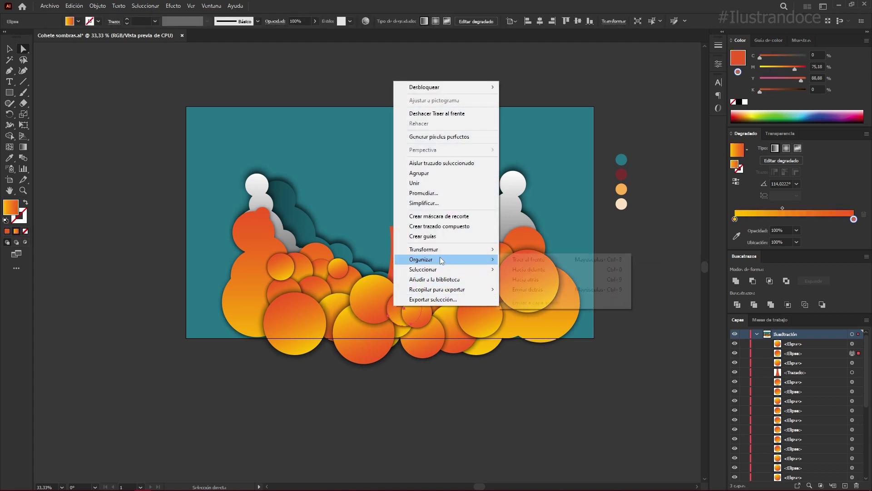
pyautogui.click(527, 259)
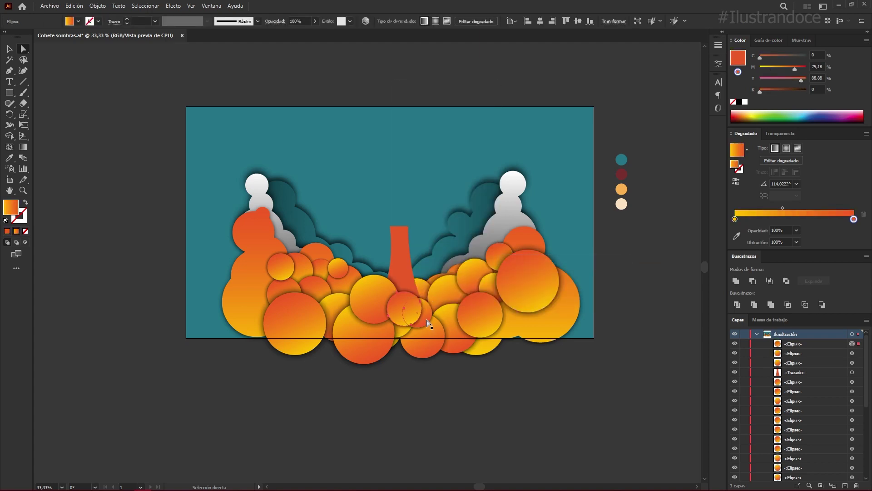
pyautogui.click(432, 313)
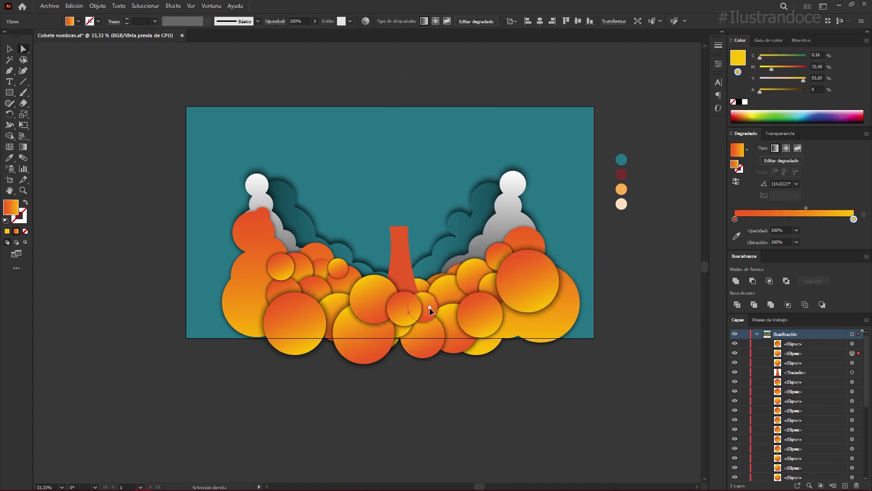
pyautogui.moveTo(432, 309); pyautogui.dragTo(436, 310)
pyautogui.moveTo(400, 275); pyautogui.dragTo(404, 268)
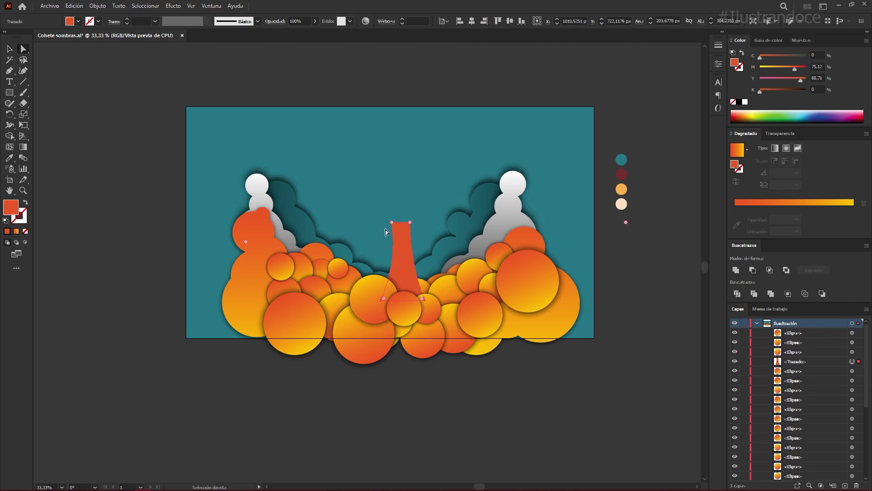
# Step: Create an inset offset copy of the rocket path at -23 px
pyautogui.click(97, 6)
pyautogui.moveTo(111, 223)
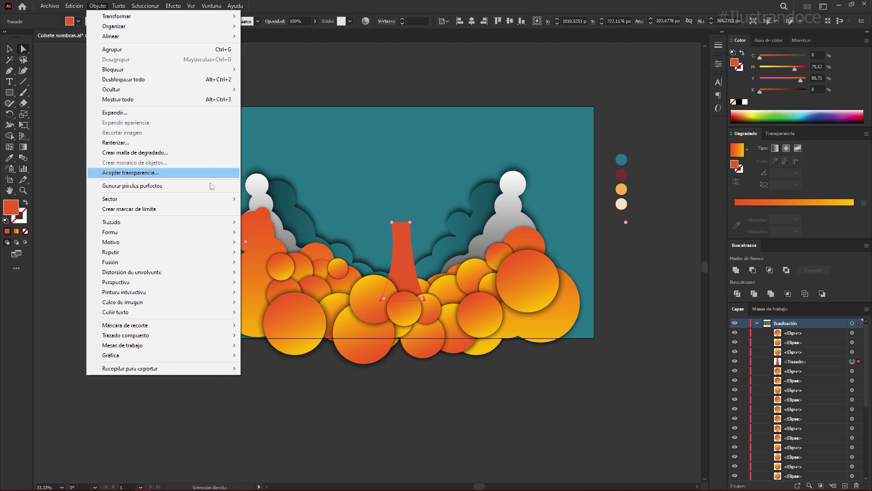
pyautogui.click(285, 253)
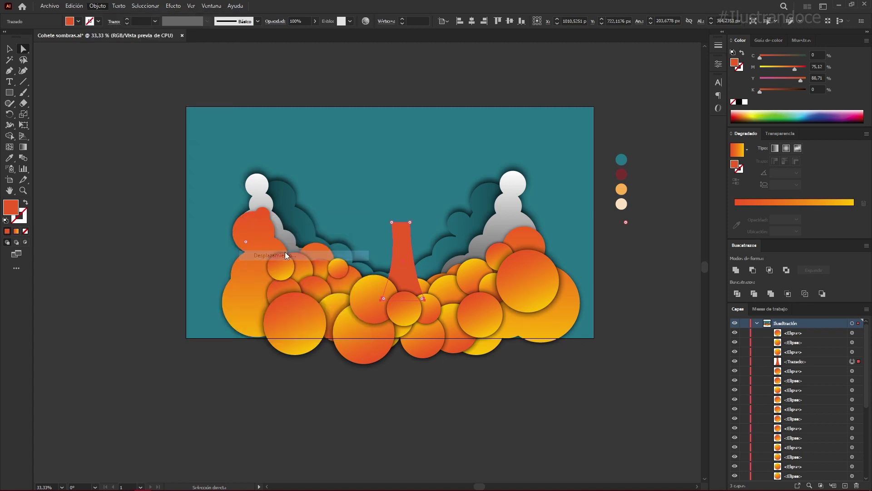
pyautogui.click(607, 150)
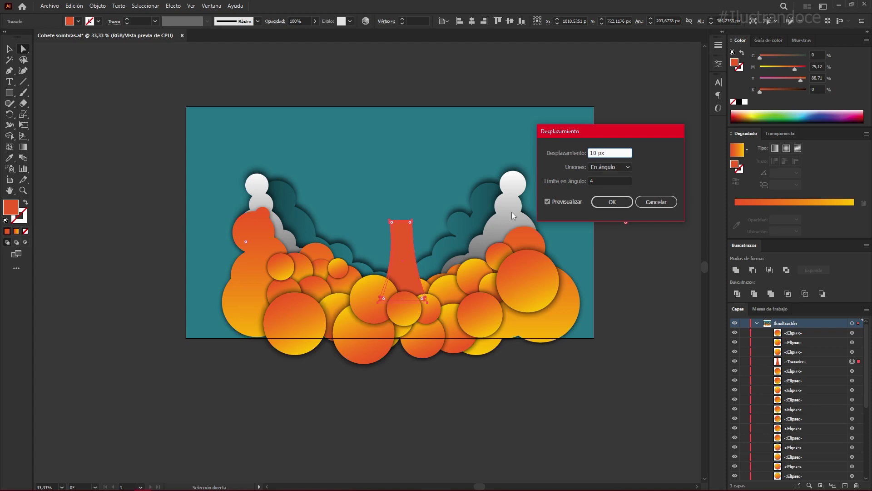
pyautogui.press('Down')
pyautogui.press('Down')
pyautogui.press('Down')
pyautogui.press('Down')
pyautogui.press('Down')
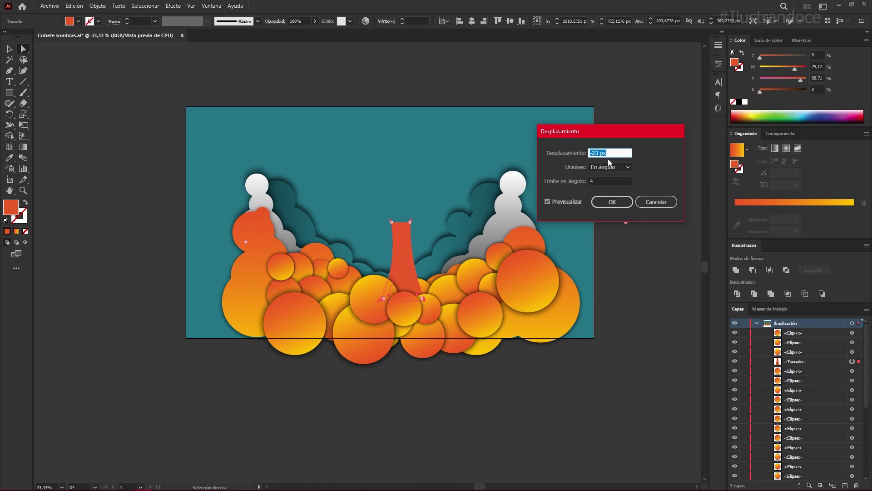
pyautogui.press('Down')
pyautogui.press('Up')
pyautogui.click(607, 198)
# Step: Sample a circle's orange-yellow gradient onto the inner rocket path, keeping the outer shape red
pyautogui.click(9, 158)
pyautogui.click(557, 318)
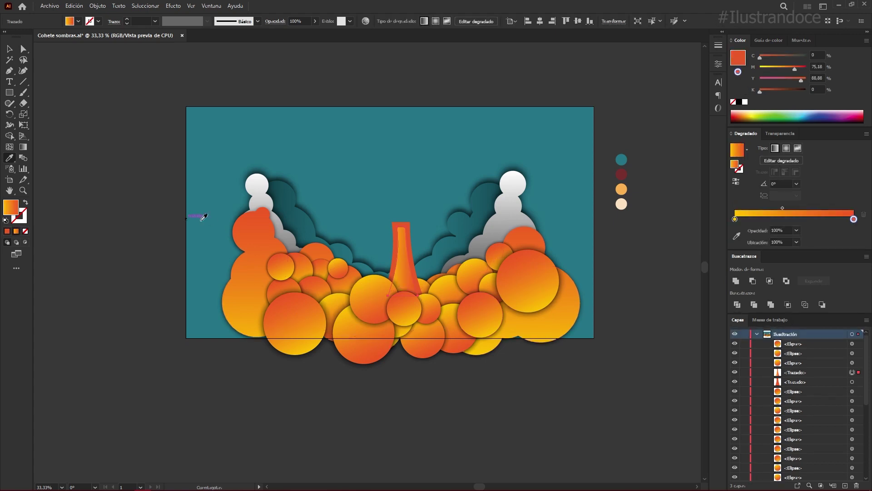
pyautogui.click(401, 249)
pyautogui.press('a')
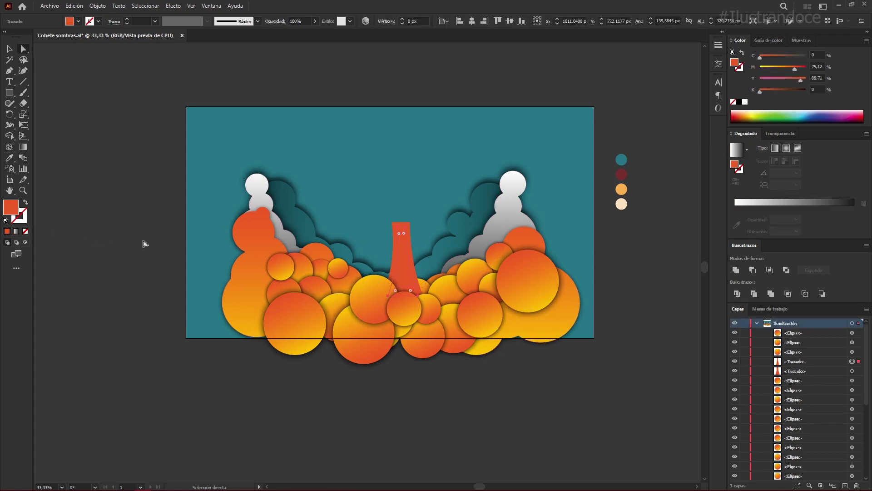
pyautogui.click(7, 158)
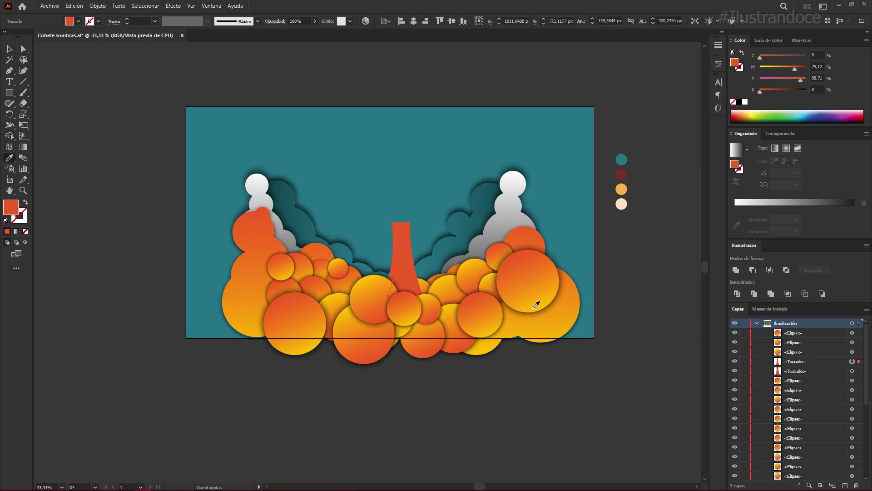
pyautogui.click(560, 319)
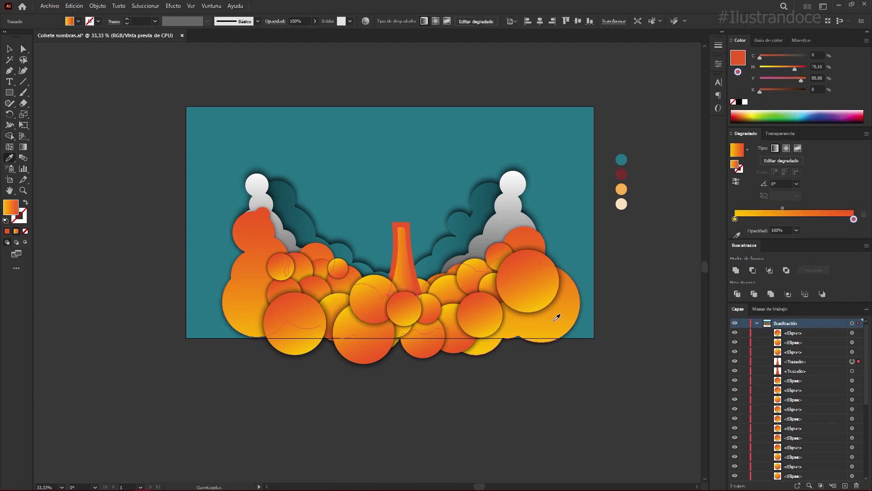
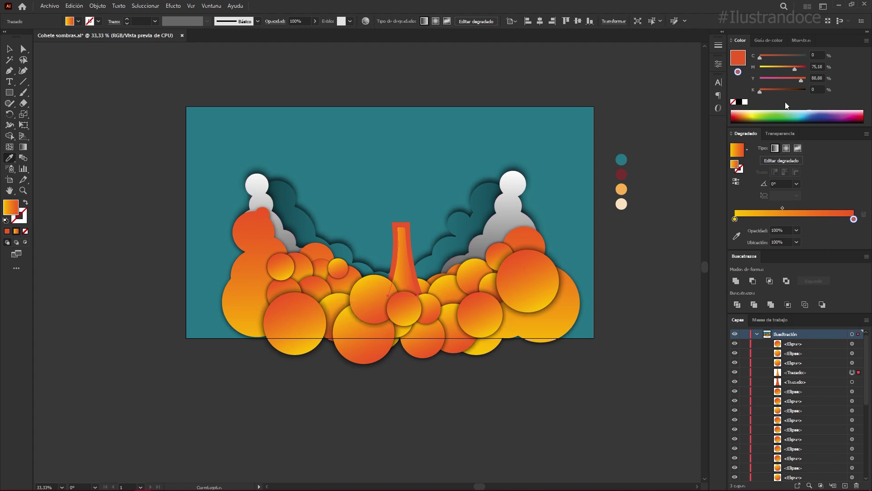
# Step: Change the inner rocket shape's gradient fill to solid yellow
pyautogui.click(735, 220)
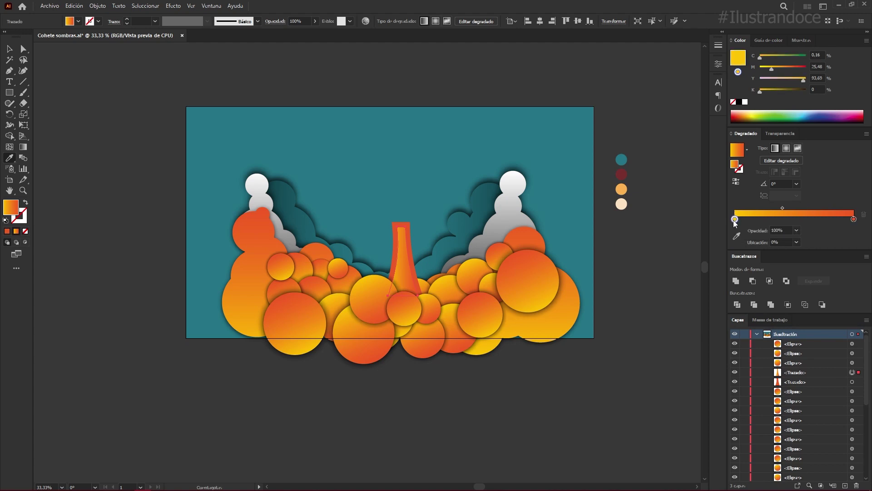
pyautogui.click(743, 63)
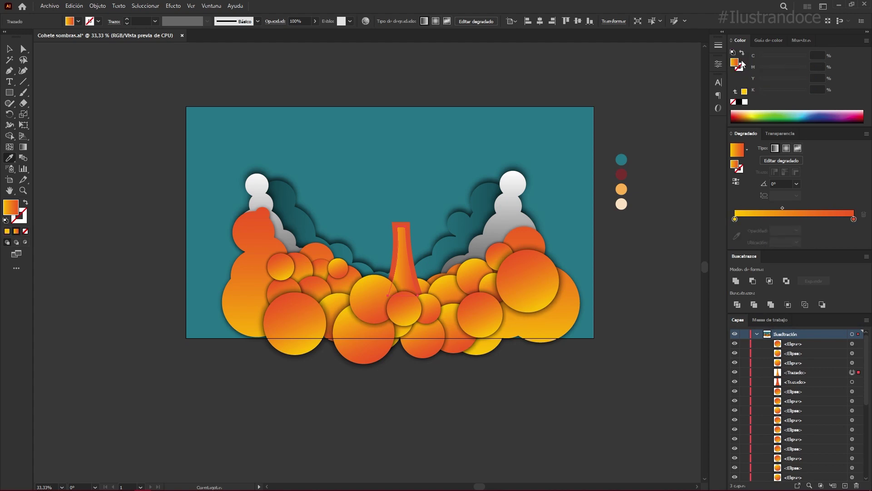
pyautogui.click(744, 92)
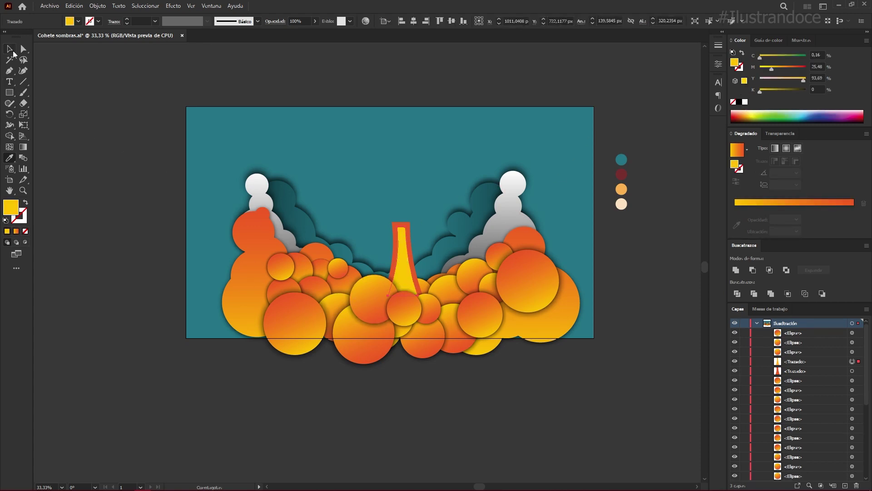
# Step: Give the yellow inner shape a Multiply drop shadow: 70% opacity, 0 px offsets, 5 px blur
pyautogui.click(23, 48)
pyautogui.click(393, 269)
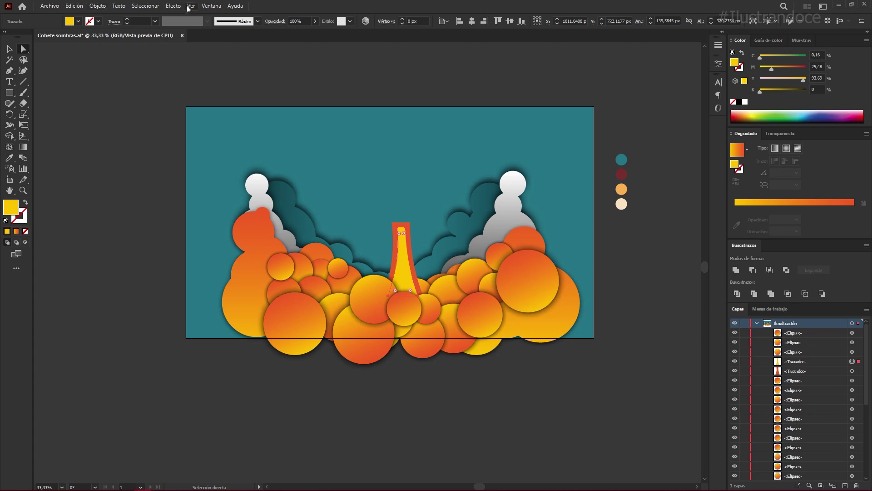
pyautogui.click(168, 8)
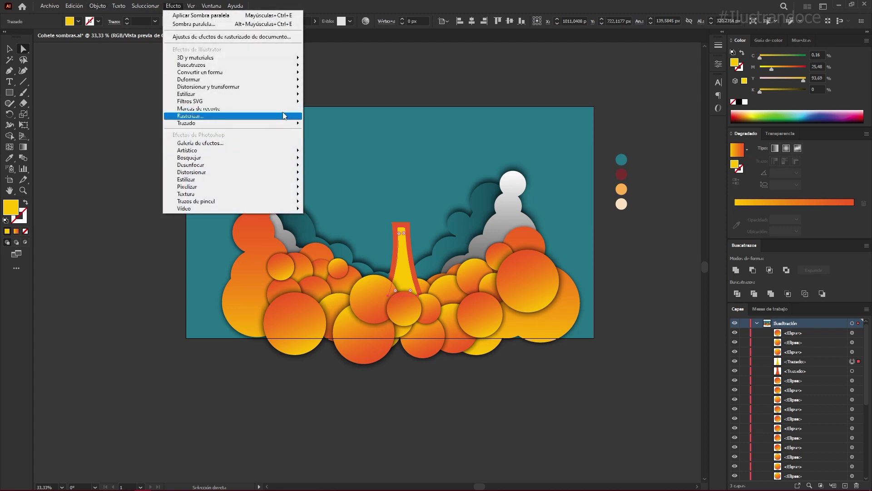
pyautogui.moveTo(186, 94)
pyautogui.click(345, 145)
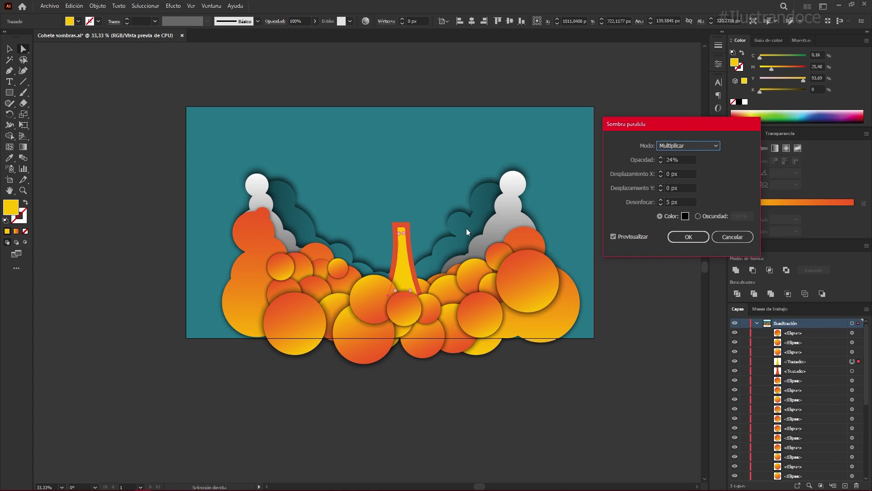
pyautogui.click(683, 159)
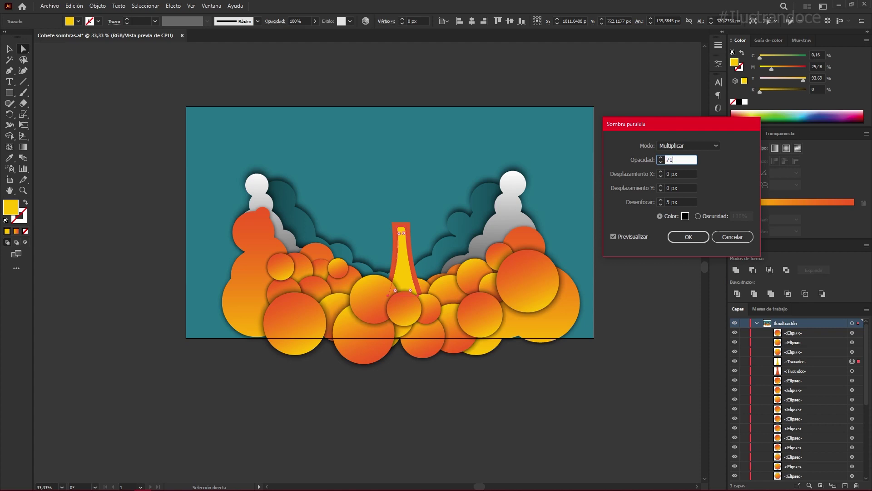
pyautogui.press('Return')
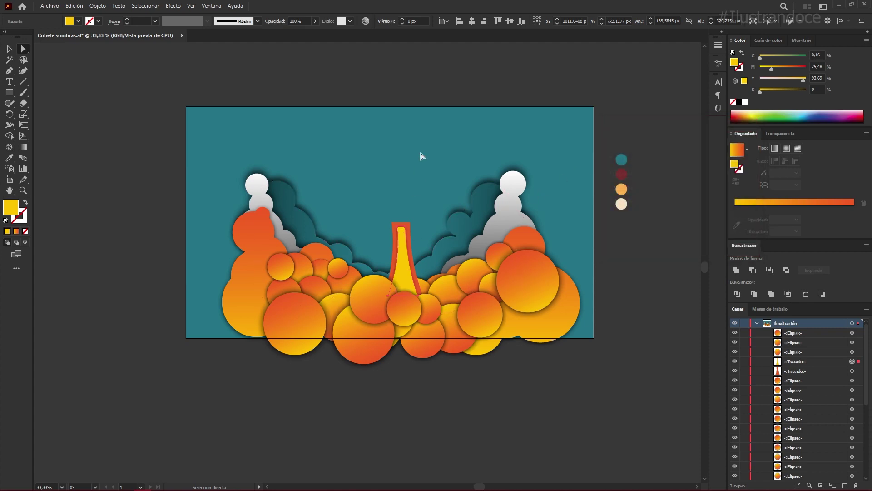
pyautogui.click(423, 156)
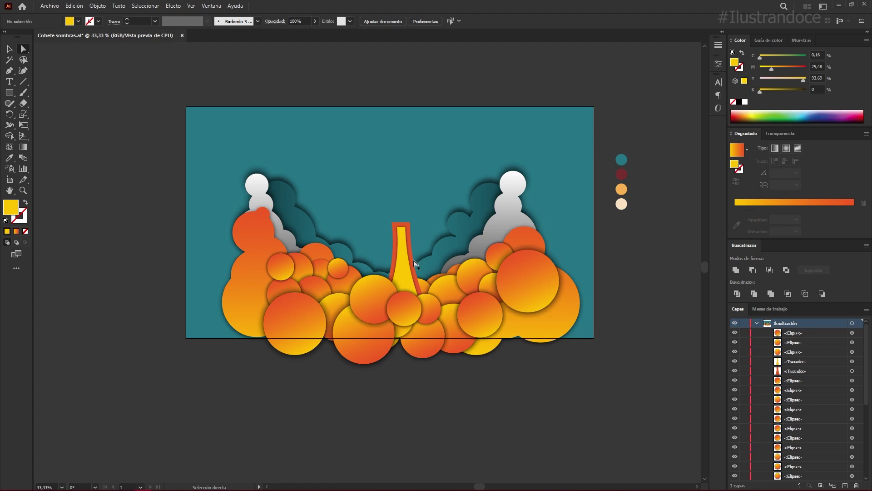
pyautogui.hotkey('ctrl', '1')
pyautogui.keyDown('alt'); pyautogui.scroll(3, 413, 265); pyautogui.keyUp('alt')
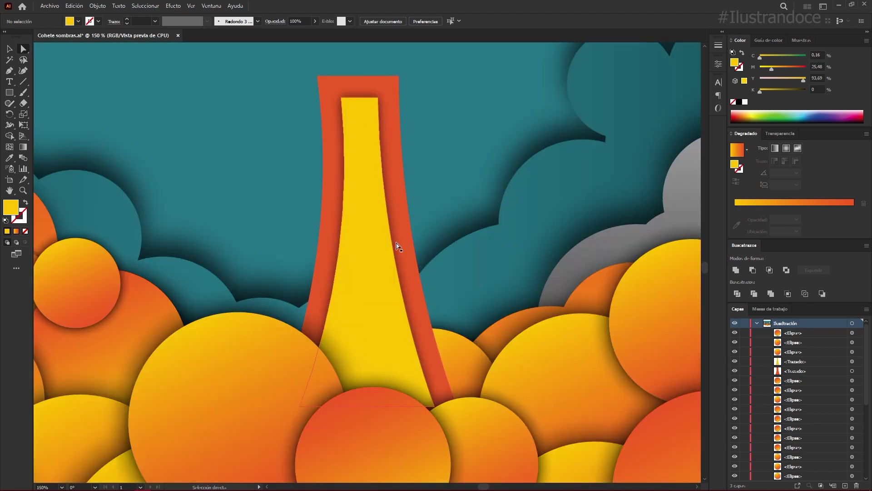
pyautogui.click(340, 181)
pyautogui.moveTo(347, 103); pyautogui.dragTo(341, 101)
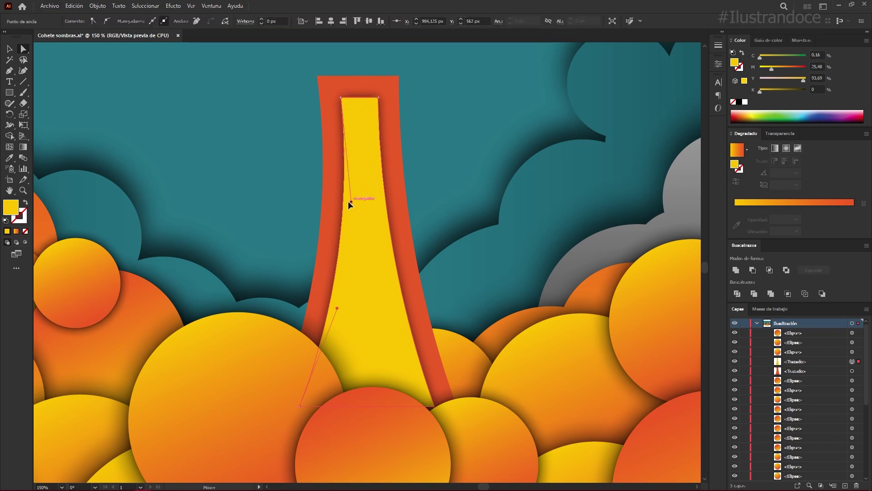
pyautogui.press('v')
pyautogui.hotkey('ctrl', 'shift', 'a')
pyautogui.scroll(-3, 451, 126)
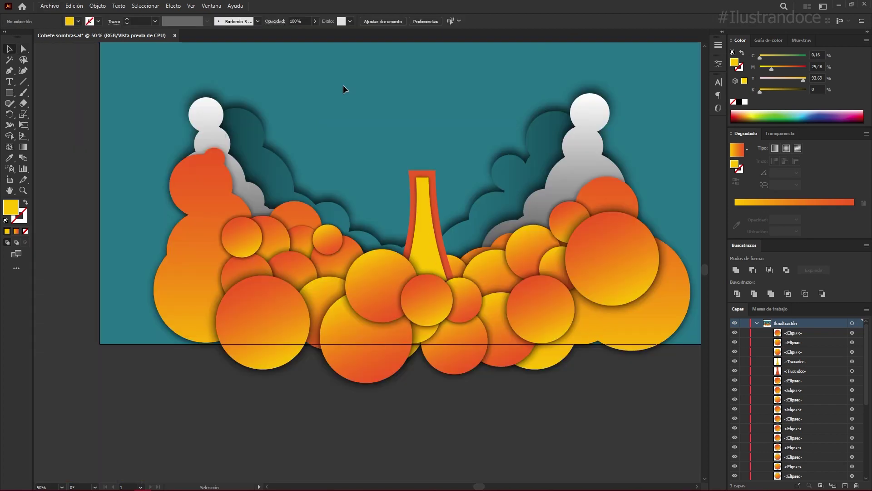
pyautogui.click(9, 94)
# Step: Create a 3-point star above the rocket, forming a yellow downward triangle
pyautogui.rightClick(9, 95)
pyautogui.click(62, 137)
pyautogui.click(394, 122)
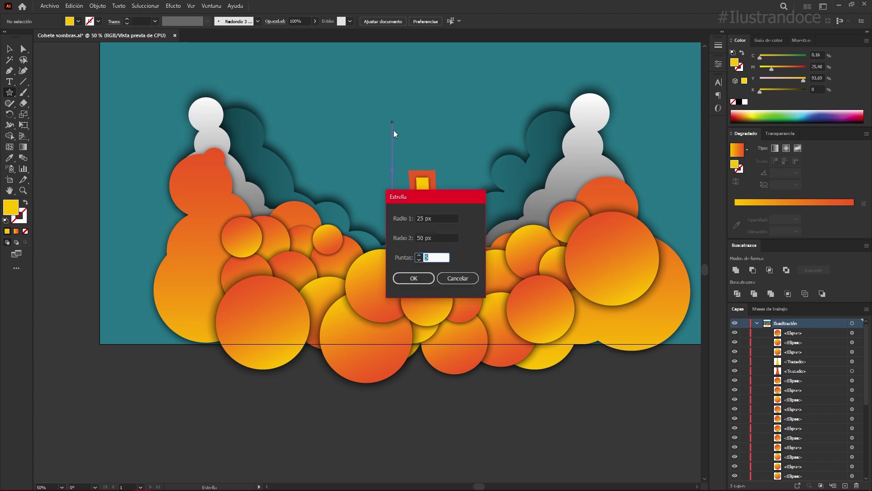
pyautogui.click(432, 258)
pyautogui.click(414, 278)
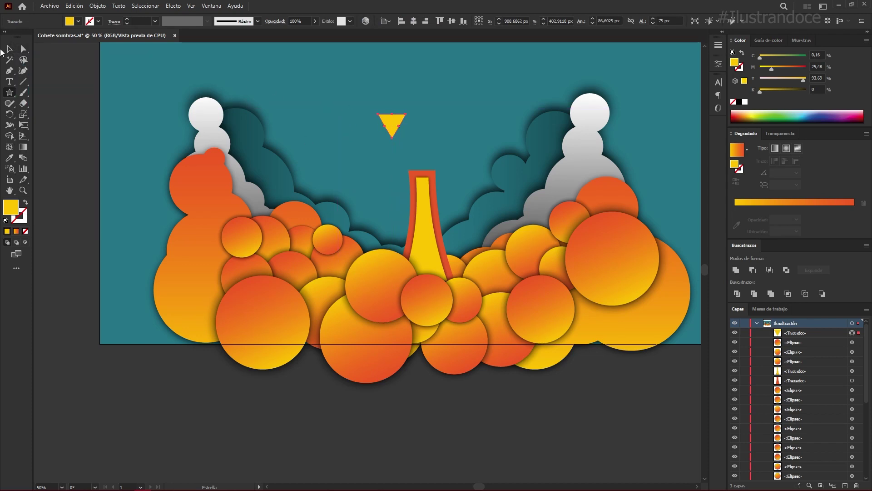
pyautogui.click(9, 48)
# Step: Enlarge the triangle and move it onto the rocket's top
pyautogui.moveTo(392, 138)
pyautogui.mouseDown()
pyautogui.moveTo(392, 163)
pyautogui.moveTo(422, 178)
pyautogui.mouseUp()
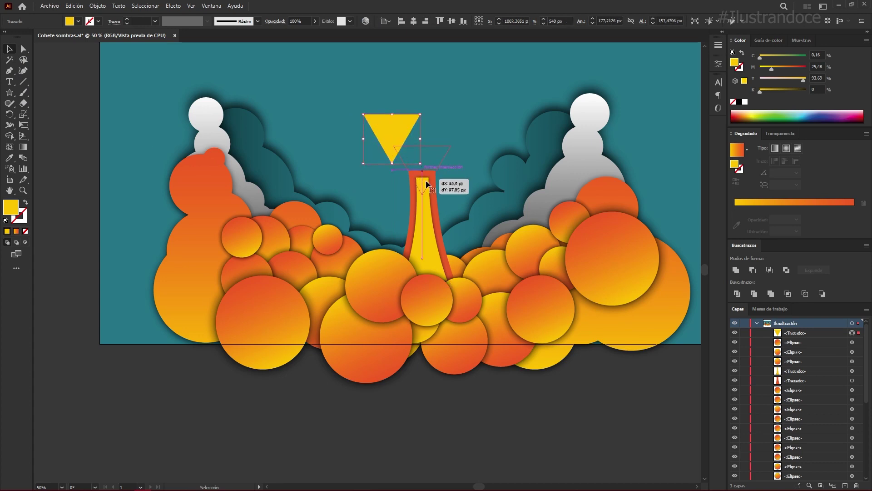
pyautogui.moveTo(422, 178); pyautogui.dragTo(431, 183)
pyautogui.scroll(1, 434, 178)
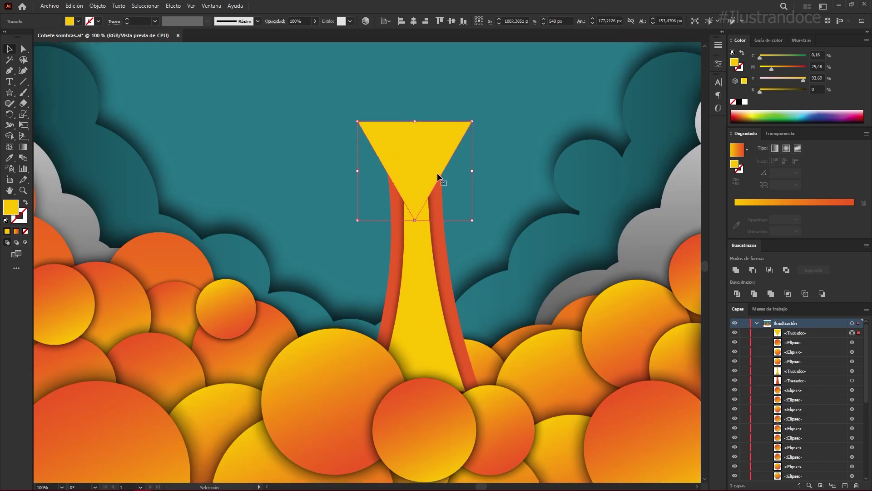
pyautogui.scroll(3, 437, 173)
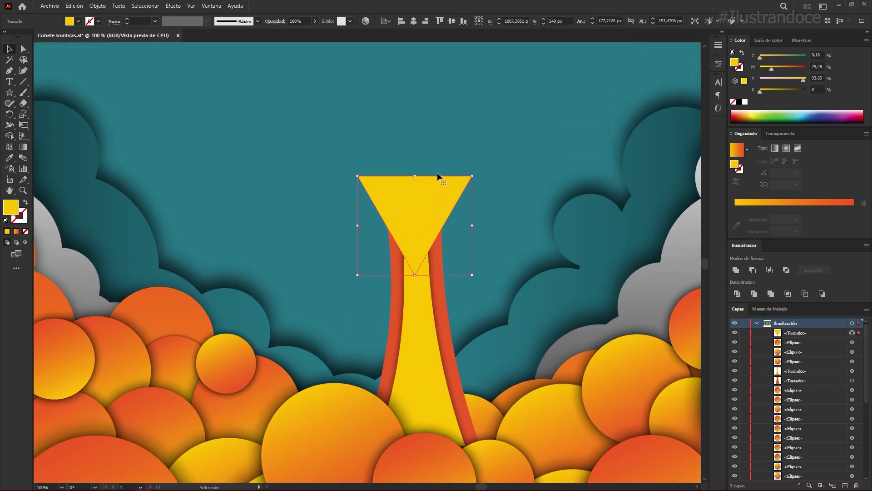
# Step: Pull the triangle's top anchor upward and round its upper corners into a teardrop
pyautogui.click(24, 50)
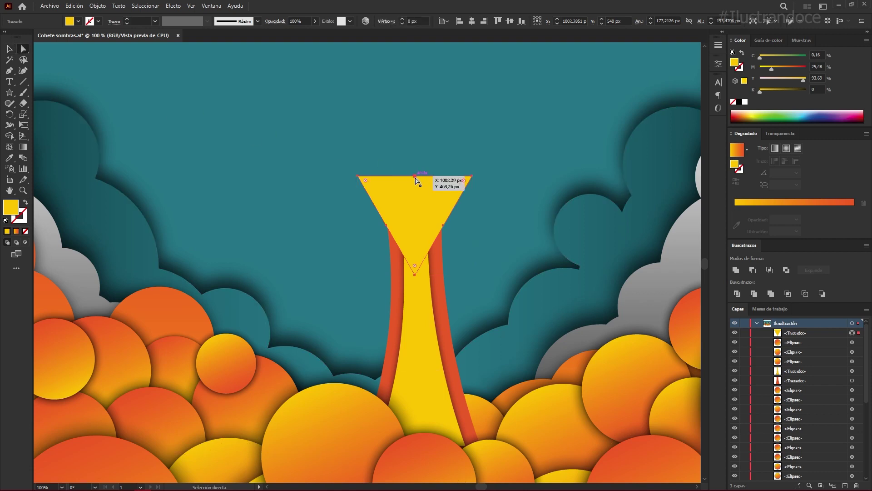
pyautogui.moveTo(414, 176); pyautogui.dragTo(414, 149)
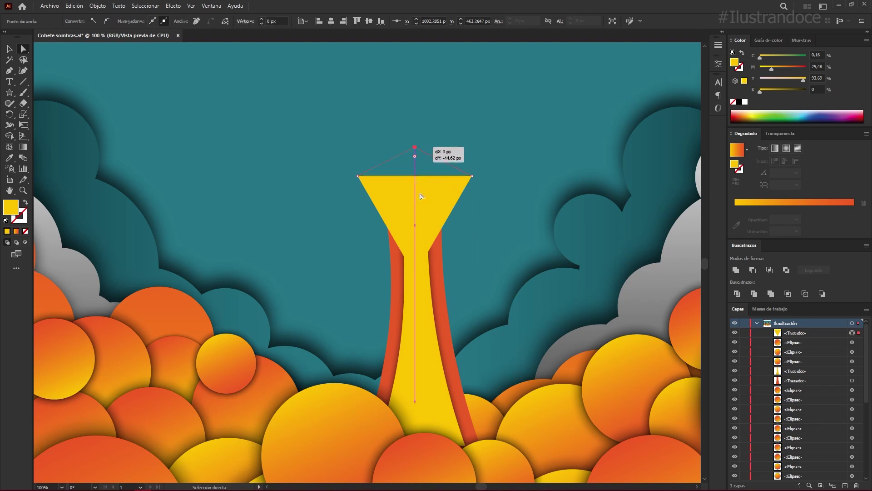
pyautogui.moveTo(415, 152); pyautogui.dragTo(414, 147)
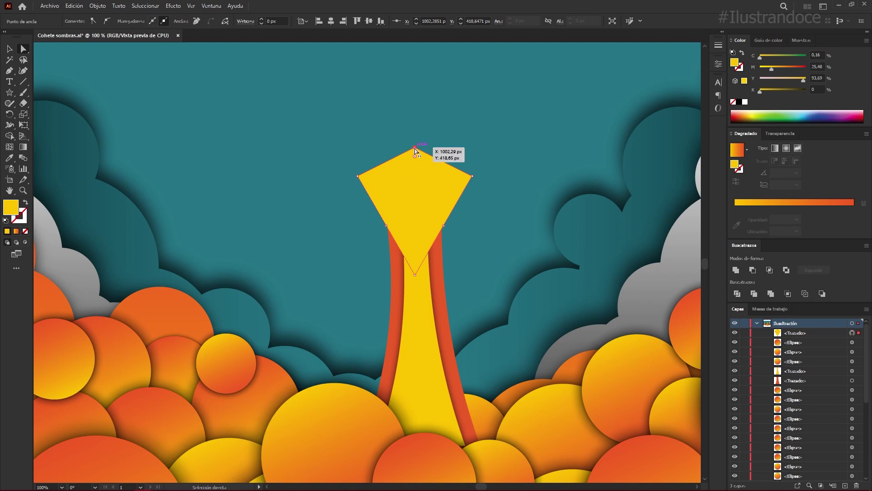
pyautogui.keyDown('shift'); pyautogui.click(472, 177); pyautogui.keyUp('shift')
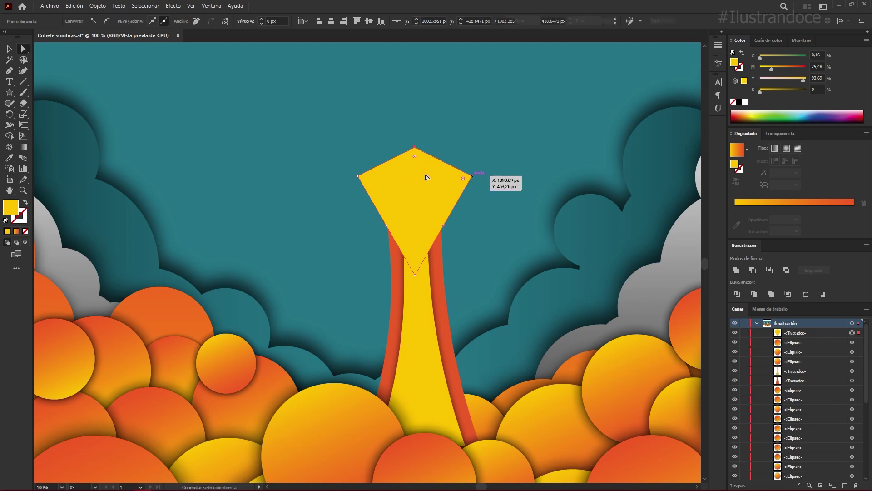
pyautogui.keyDown('shift'); pyautogui.click(359, 176); pyautogui.keyUp('shift')
pyautogui.keyDown('shift'); pyautogui.click(359, 177); pyautogui.keyUp('shift')
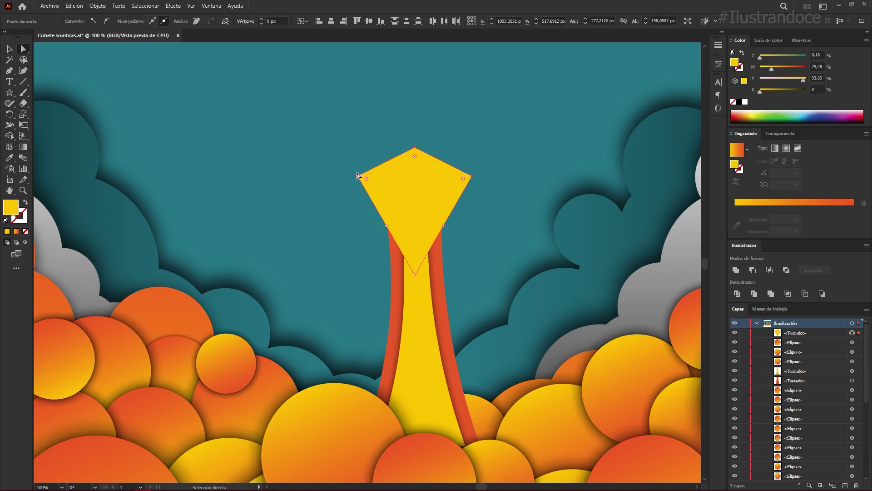
pyautogui.moveTo(415, 158); pyautogui.dragTo(418, 242)
# Step: Enlarge the teardrop nose cap and fill it with the palette's dark red
pyautogui.press('v')
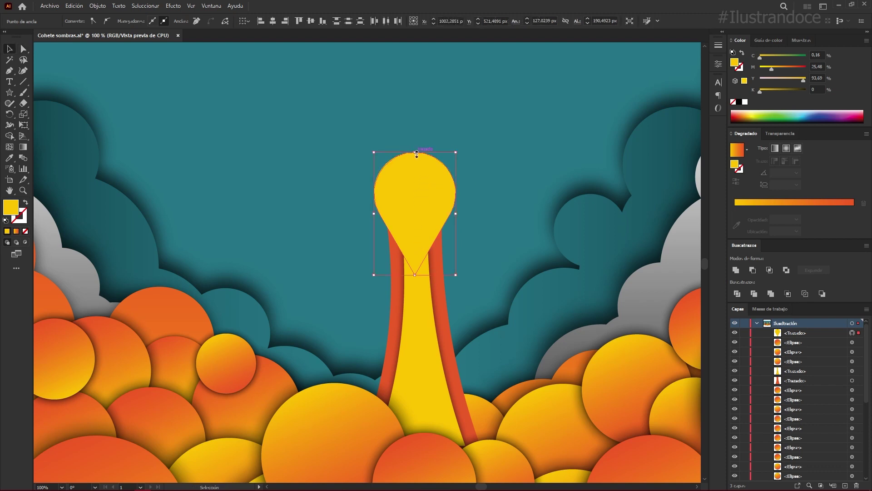
pyautogui.moveTo(416, 154); pyautogui.dragTo(415, 146)
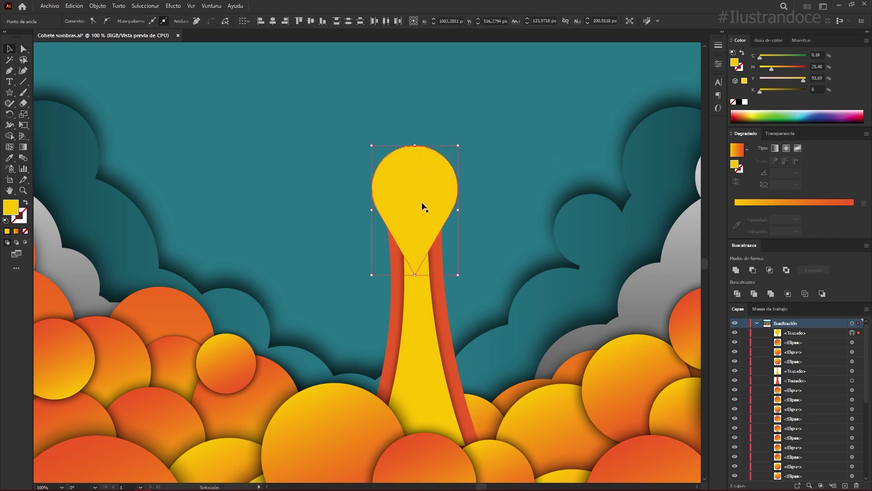
pyautogui.moveTo(416, 275); pyautogui.dragTo(415, 282)
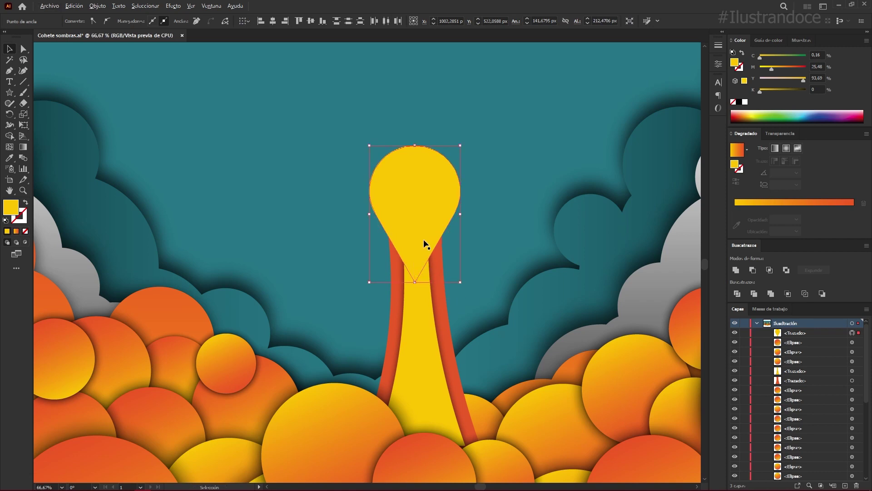
pyautogui.hotkey('ctrl', '-')
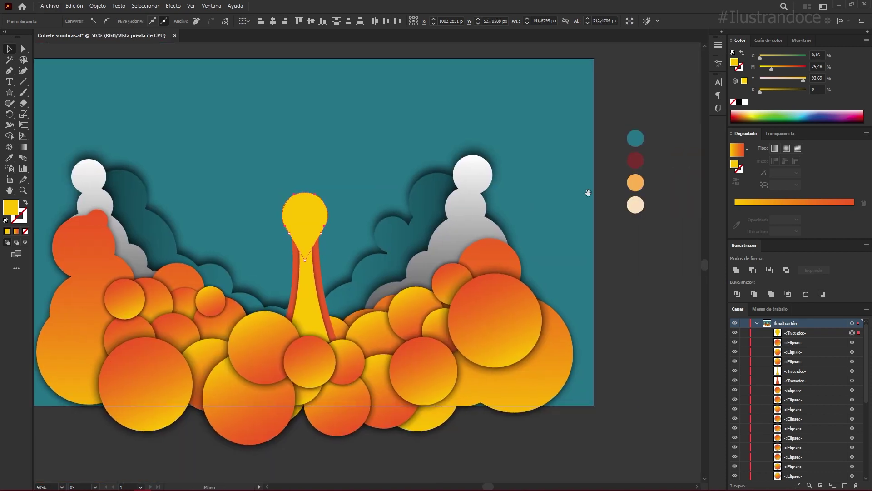
pyautogui.press('i')
pyautogui.click(632, 160)
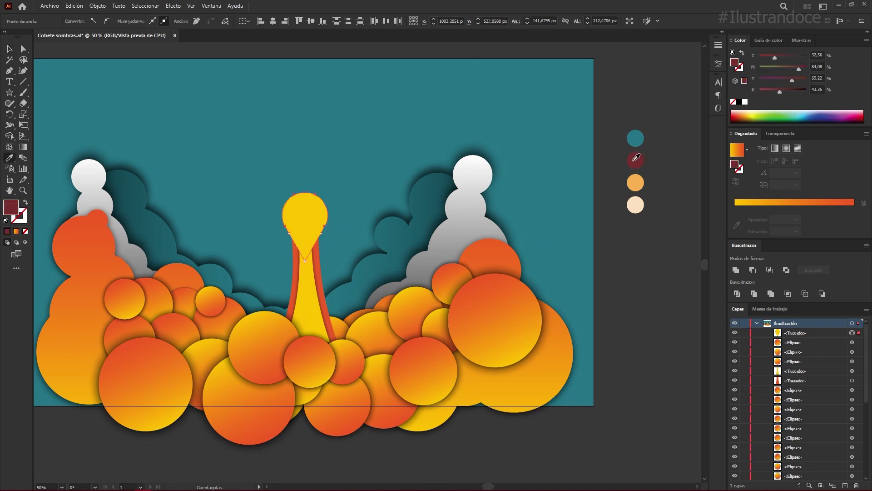
# Step: Confirm the nose cap's dark red fill (792f2e, R 121 G 47 B 46) in the Color Picker
pyautogui.doubleClick(10, 212)
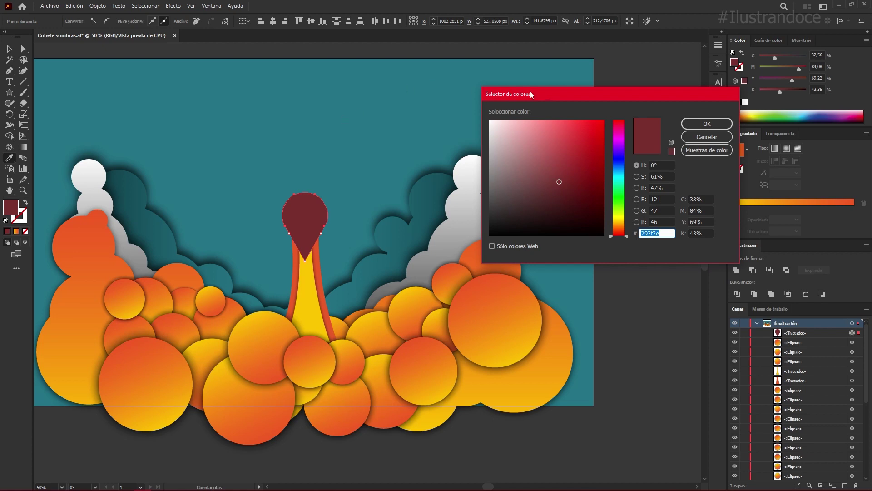
pyautogui.click(707, 124)
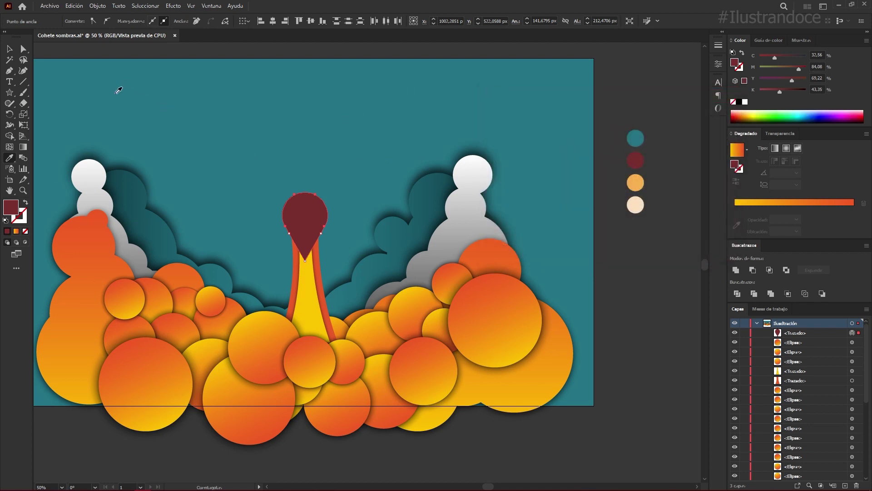
pyautogui.click(96, 6)
pyautogui.moveTo(164, 222)
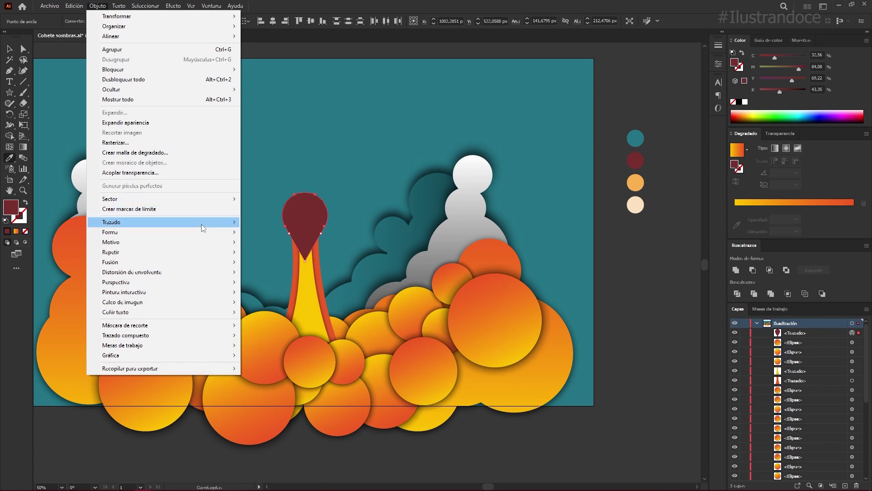
# Step: Offset the nose path by -20 px and colour the inset orange-red
pyautogui.click(275, 255)
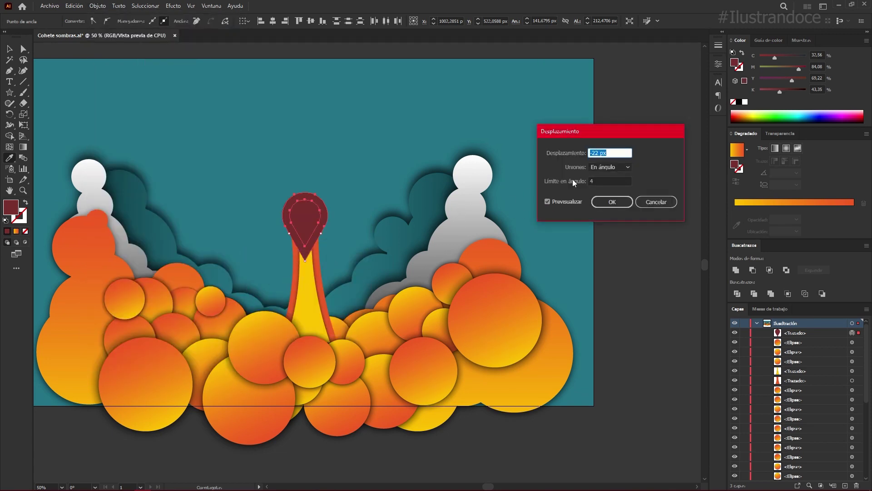
pyautogui.press('Up')
pyautogui.press('Up')
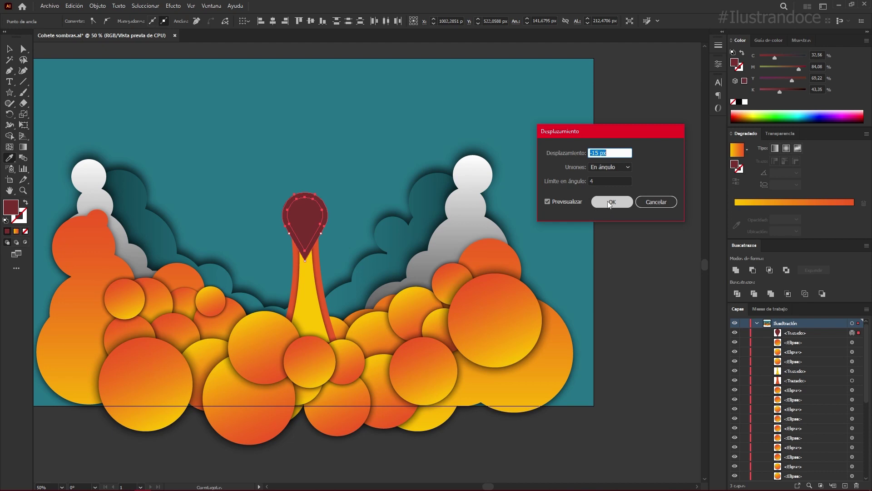
pyautogui.click(605, 205)
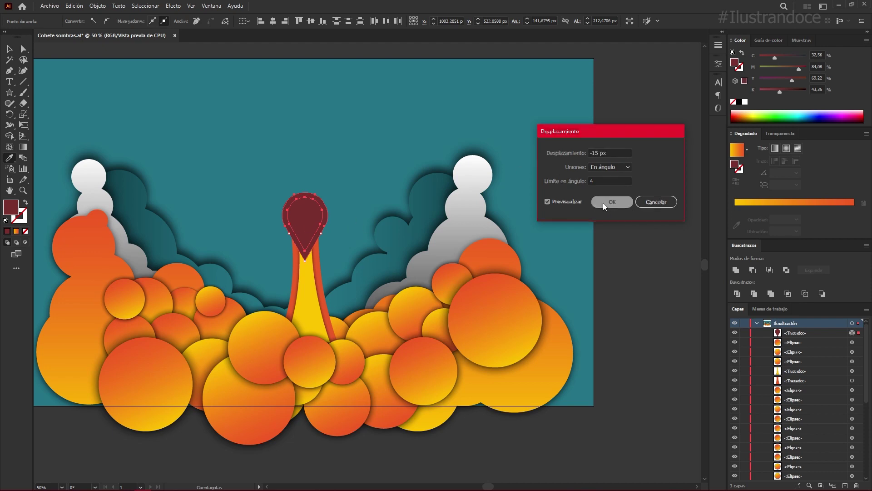
pyautogui.click(318, 283)
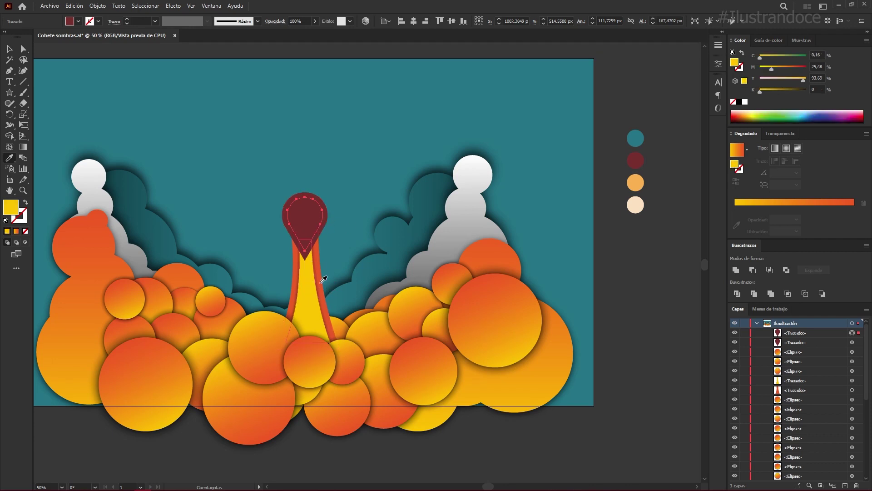
pyautogui.click(318, 257)
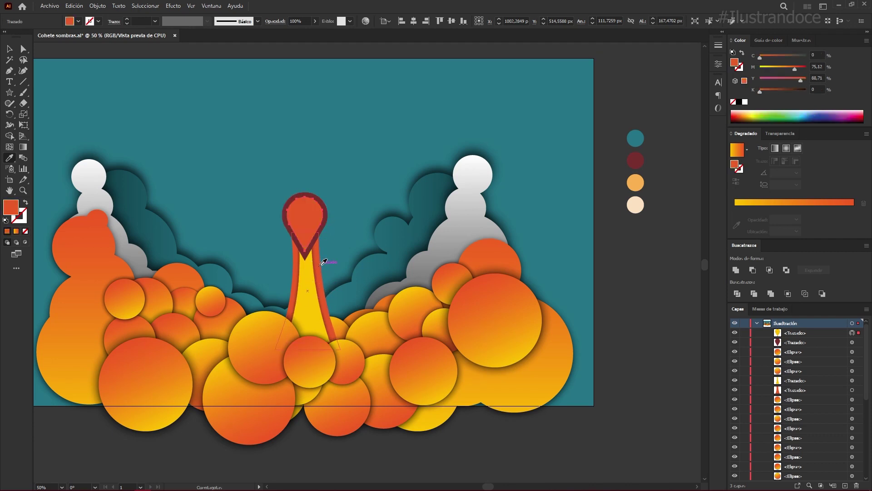
pyautogui.press('v')
# Step: Offset the inset again by -16 px and fill the innermost copy with the body's yellow
pyautogui.click(97, 6)
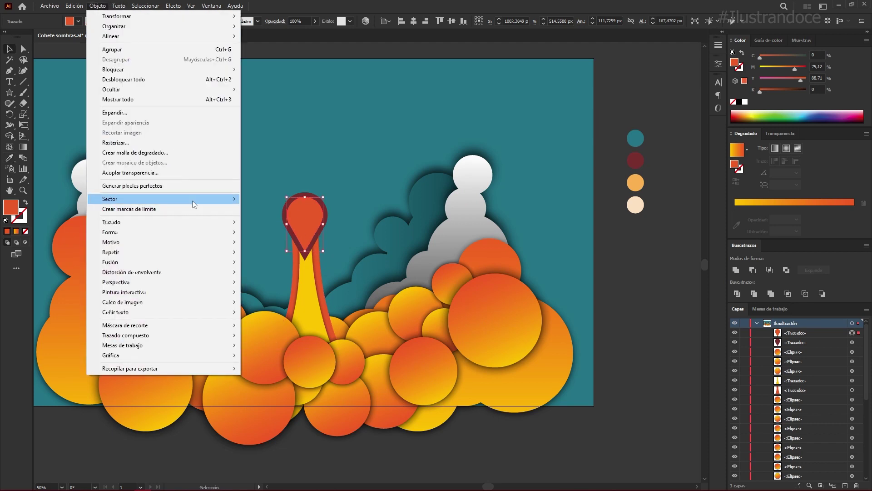
pyautogui.click(273, 255)
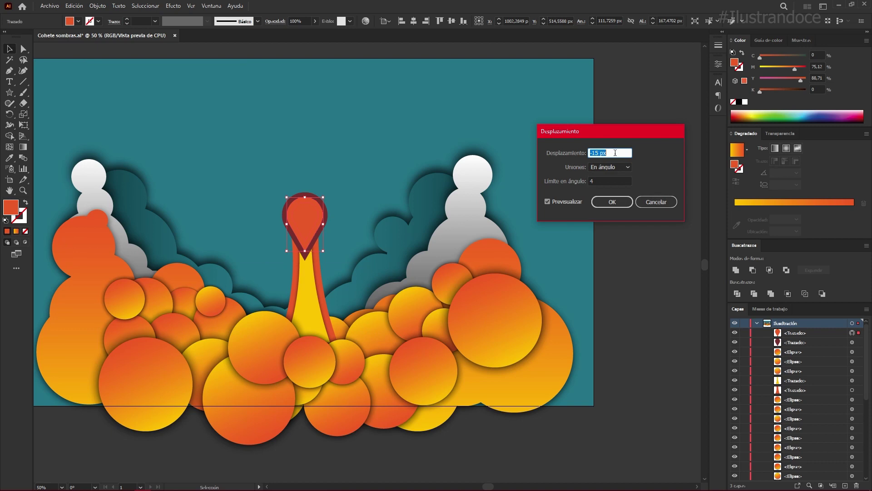
pyautogui.press('Down')
pyautogui.click(613, 201)
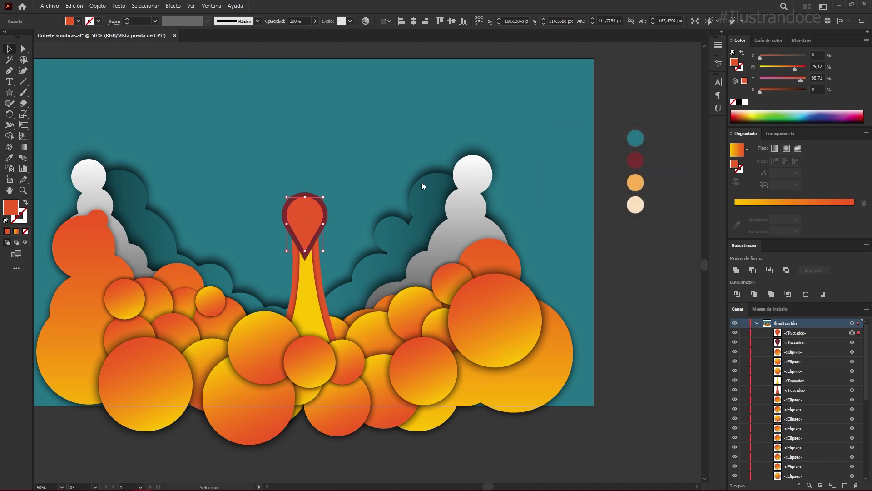
pyautogui.press('i')
pyautogui.click(313, 283)
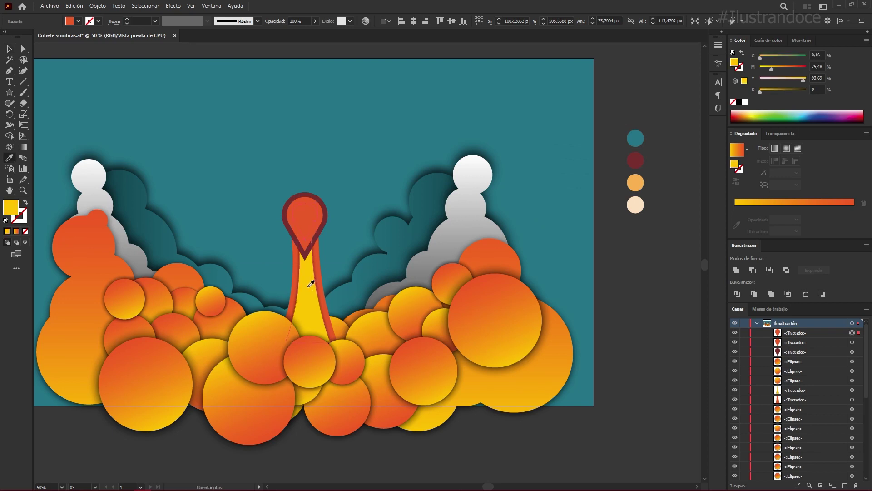
# Step: Add a Multiply, 70%, 5 px blur drop shadow to the yellow nose core
pyautogui.press('v')
pyautogui.hotkey('ctrl', 'shift', 'a')
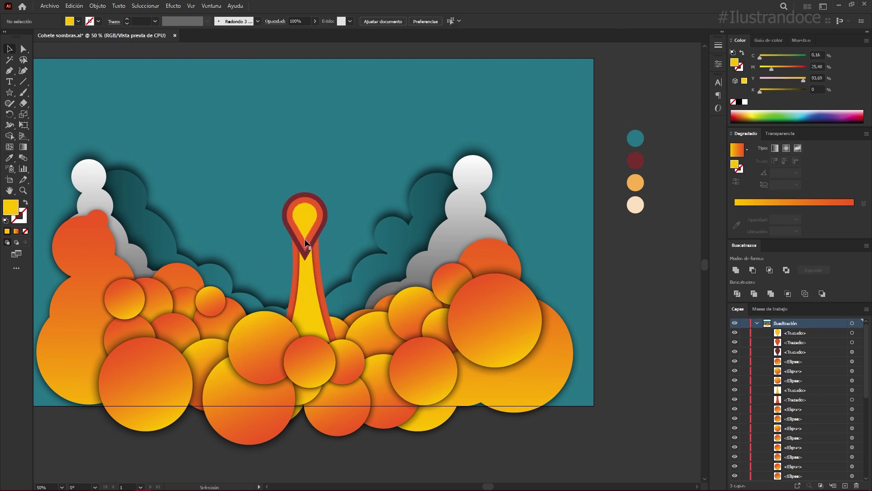
pyautogui.click(173, 5)
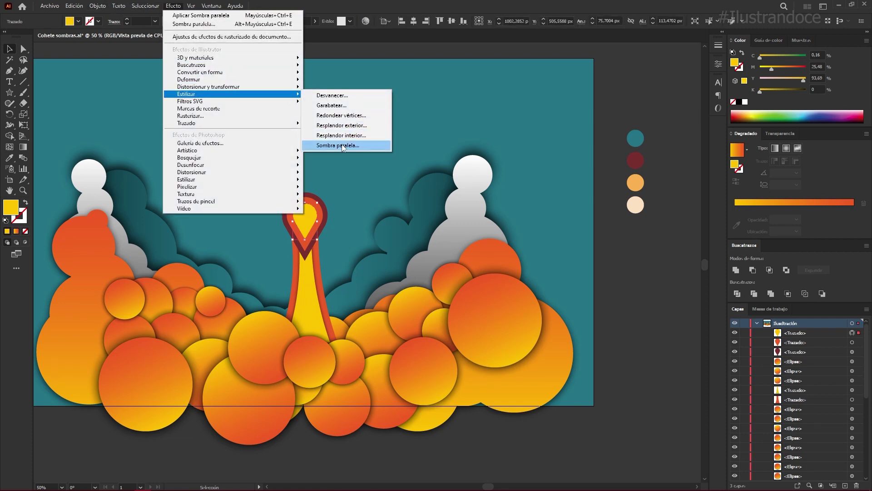
pyautogui.click(342, 144)
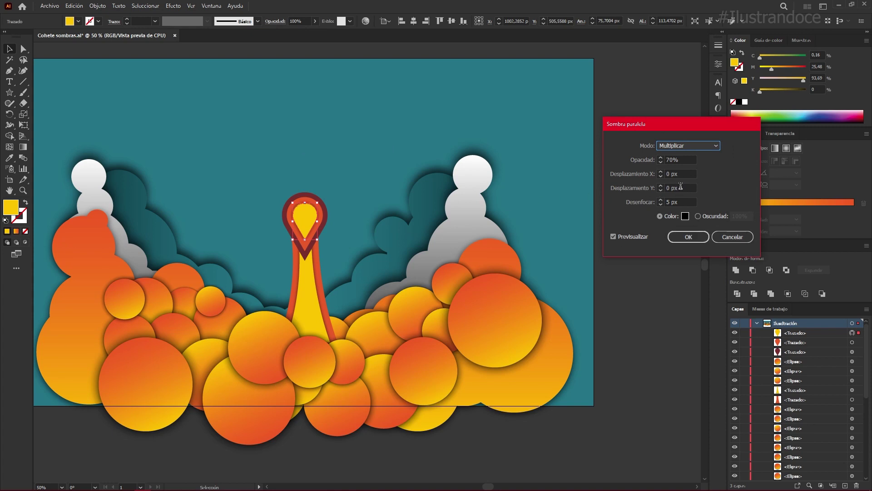
pyautogui.click(689, 237)
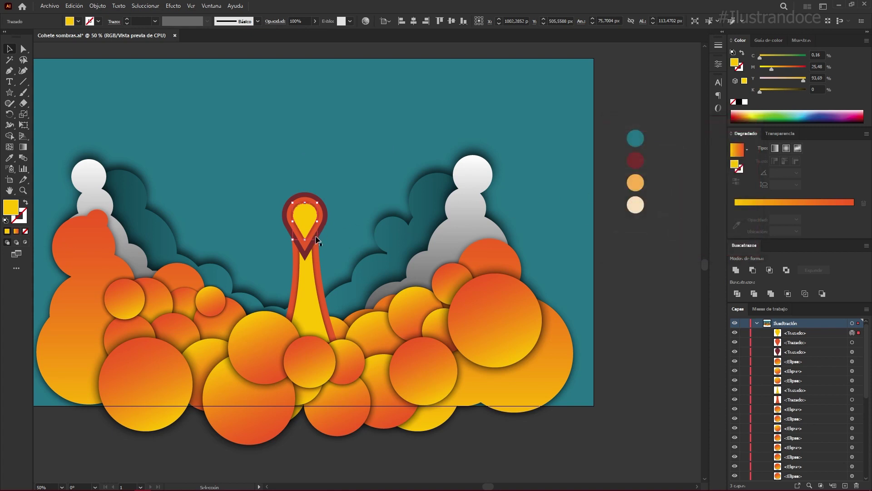
# Step: Add the same Multiply, 70%, 5 px blur drop shadow to the orange-red nose layer
pyautogui.click(307, 251)
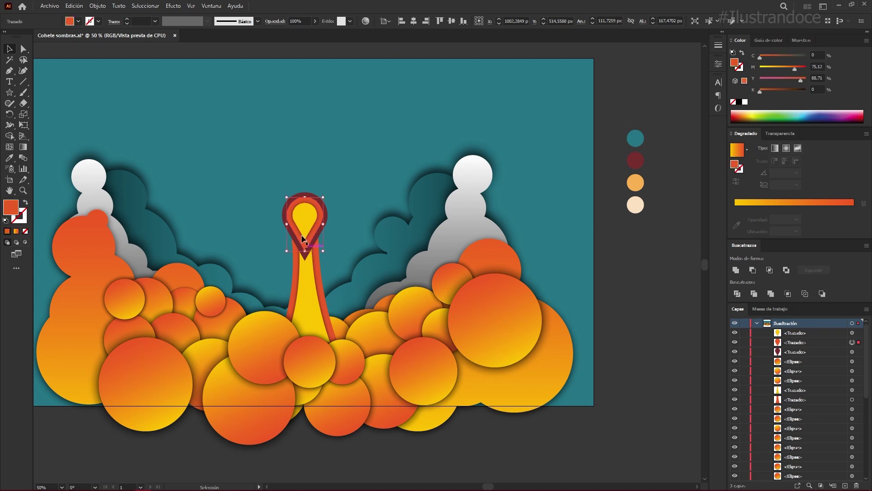
pyautogui.click(173, 6)
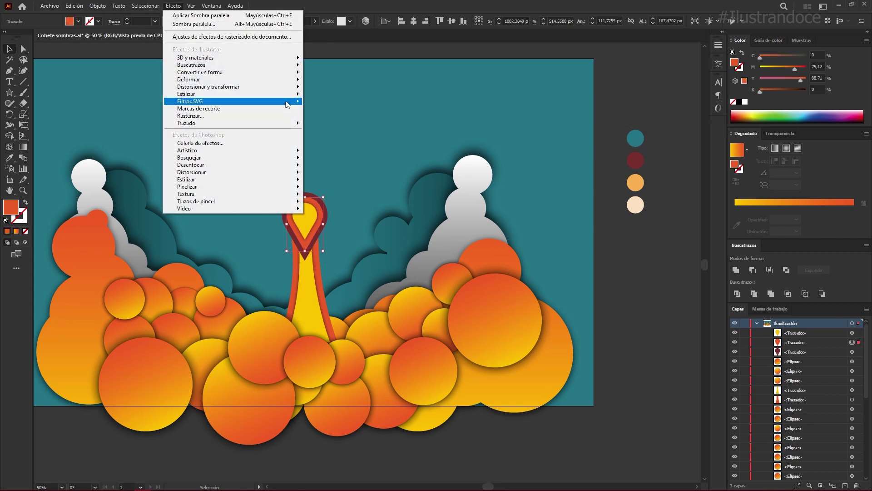
pyautogui.click(348, 145)
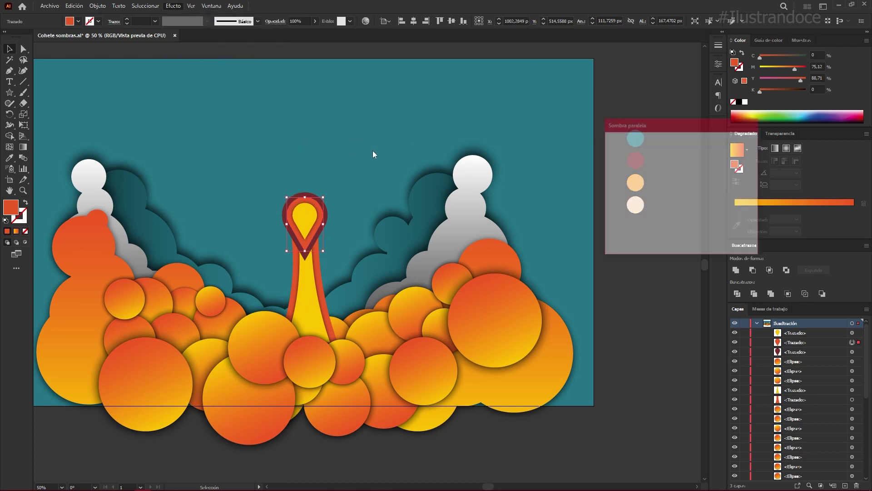
pyautogui.click(681, 234)
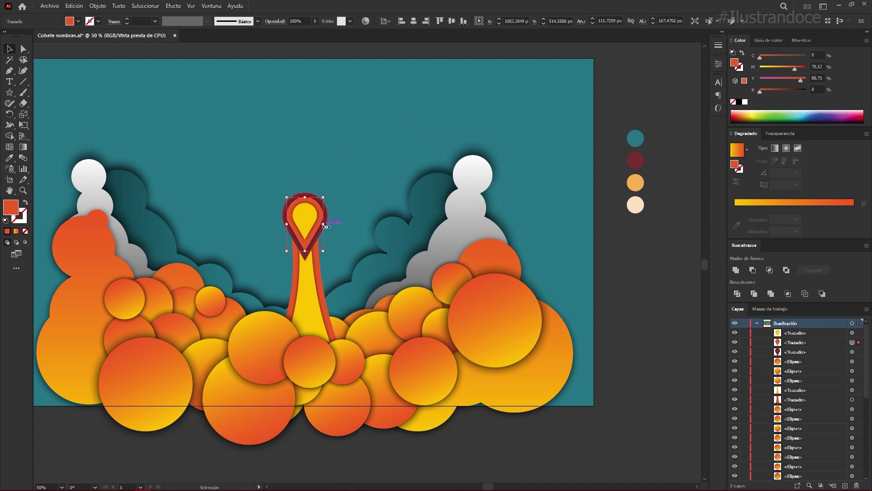
pyautogui.click(358, 146)
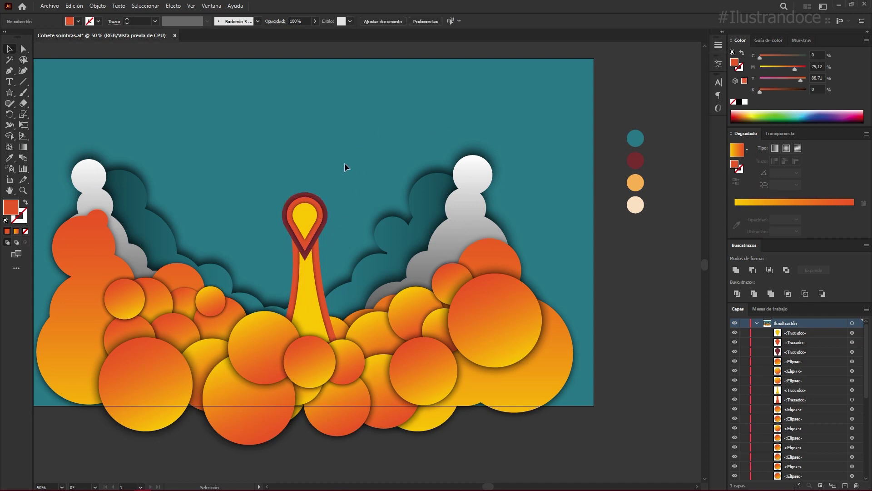
pyautogui.scroll(2, 344, 164)
pyautogui.scroll(1, 344, 165)
pyautogui.scroll(-1, 345, 165)
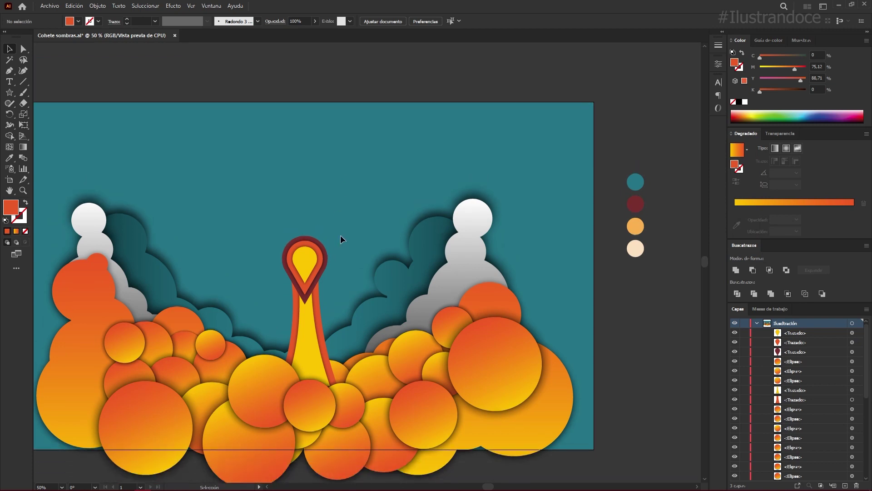
# Step: Draw a tall orange rectangle above the rocket nose
pyautogui.click(9, 94)
pyautogui.moveTo(12, 98); pyautogui.dragTo(50, 91)
pyautogui.moveTo(274, 117); pyautogui.dragTo(341, 255)
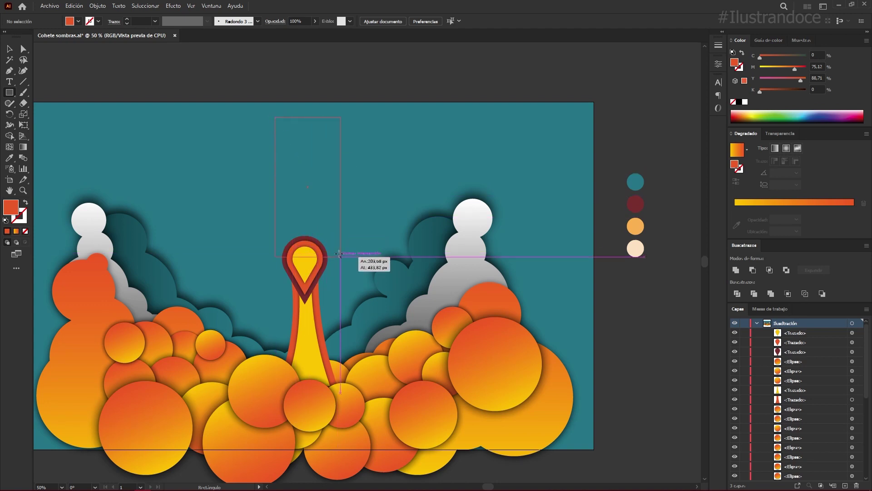
pyautogui.moveTo(341, 255); pyautogui.dragTo(338, 252)
# Step: Raise the rectangle's bottom edge off the nose and stretch its top to the artboard edge
pyautogui.moveTo(274, 184); pyautogui.dragTo(273, 187)
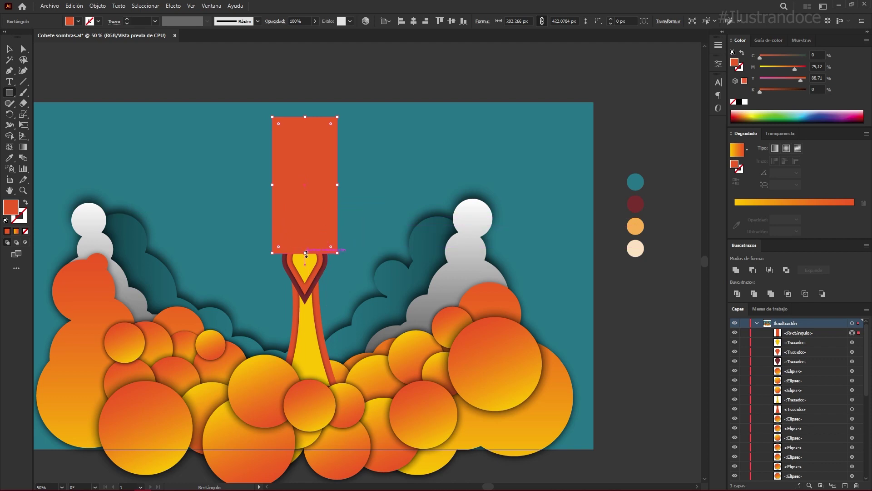
pyautogui.moveTo(305, 253); pyautogui.dragTo(306, 226)
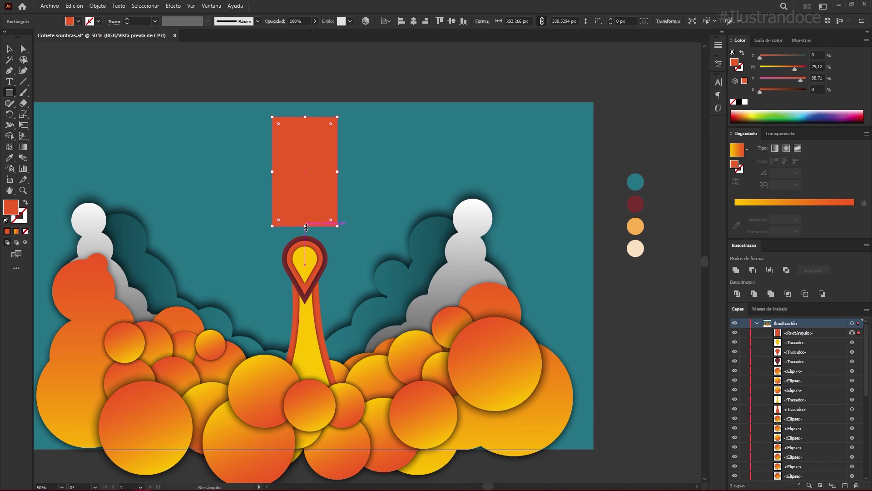
pyautogui.moveTo(306, 227); pyautogui.dragTo(306, 222)
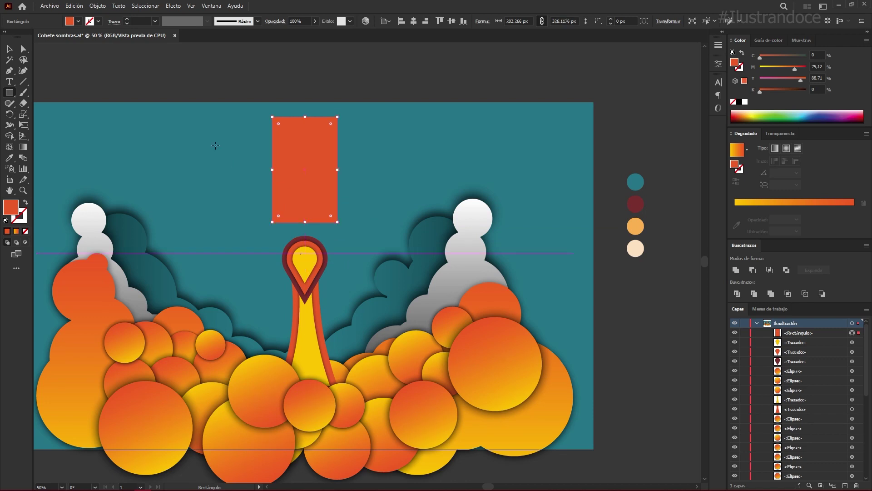
pyautogui.moveTo(305, 117); pyautogui.dragTo(305, 102)
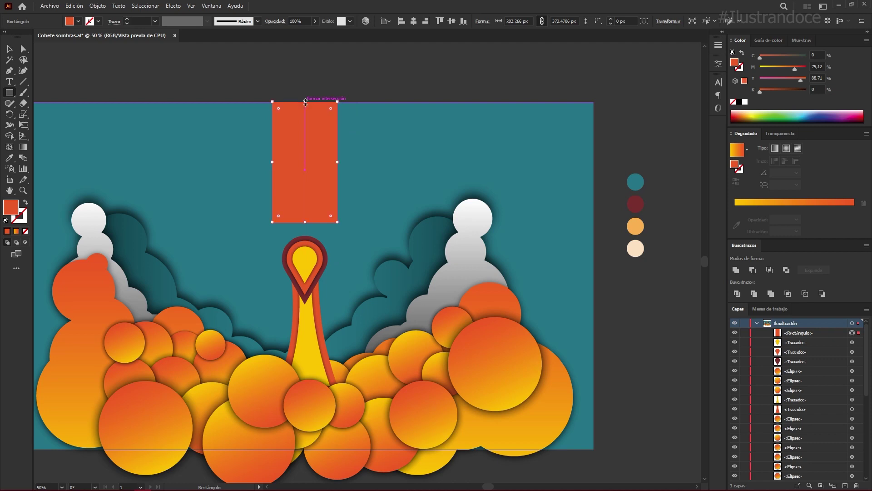
pyautogui.click(9, 48)
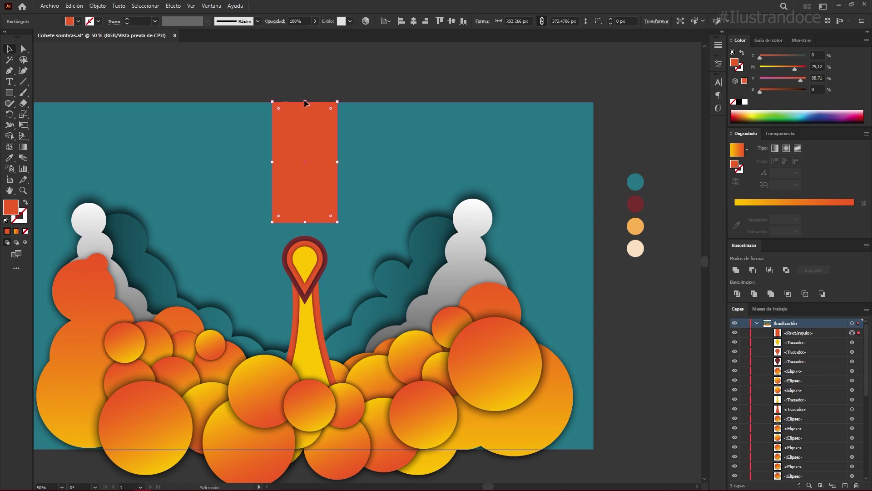
pyautogui.click(332, 100)
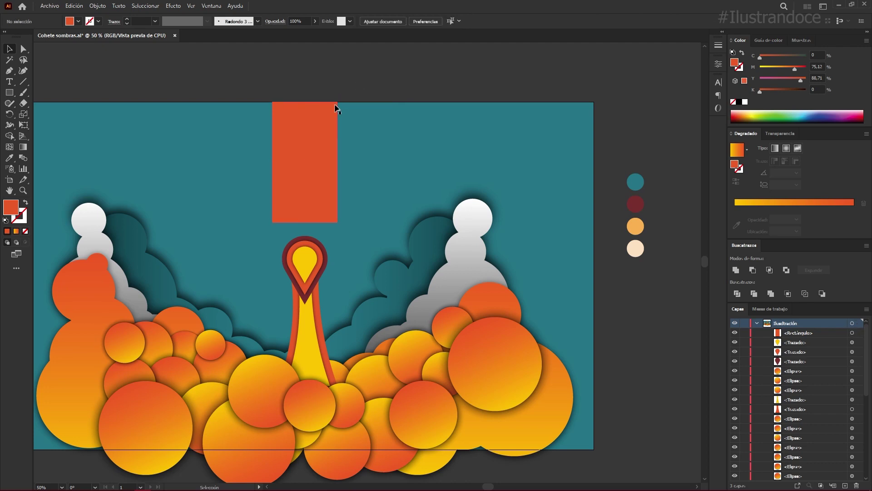
pyautogui.press('a')
pyautogui.click(339, 104)
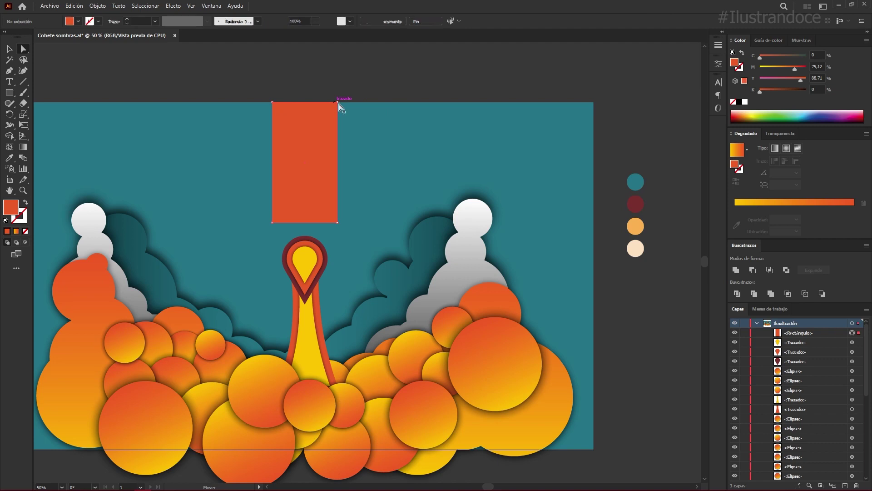
# Step: Align the rectangle's top corners with the artboard top and round them into a dome
pyautogui.click(338, 103)
pyautogui.moveTo(337, 104); pyautogui.dragTo(337, 101)
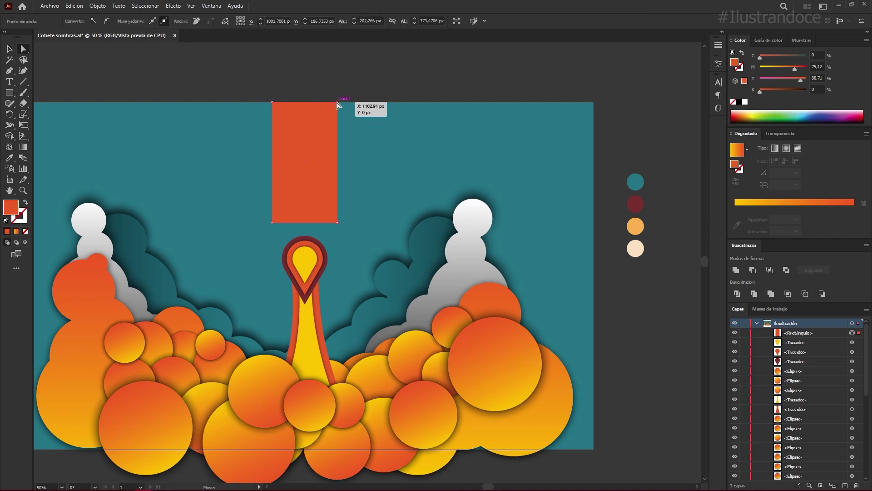
pyautogui.moveTo(273, 103); pyautogui.dragTo(272, 101)
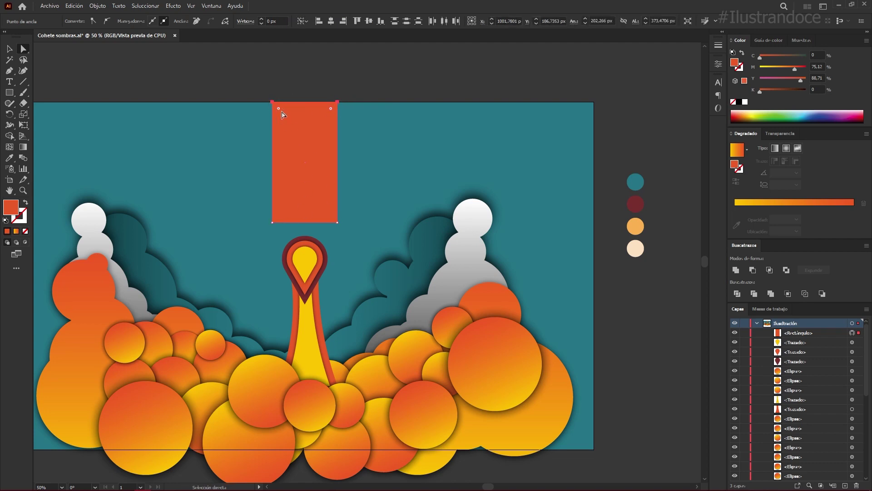
pyautogui.moveTo(279, 109); pyautogui.dragTo(312, 175)
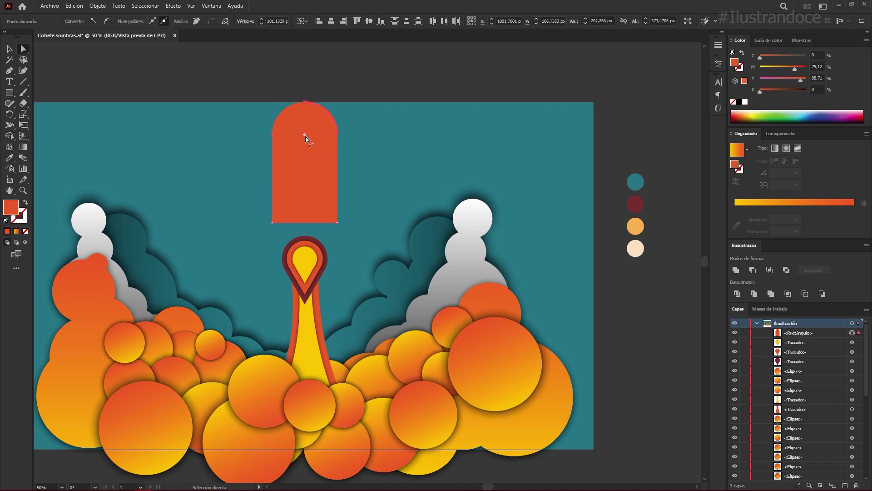
# Step: Pull both bottom corners inward to taper the shape, then move it slightly lower
pyautogui.click(337, 222)
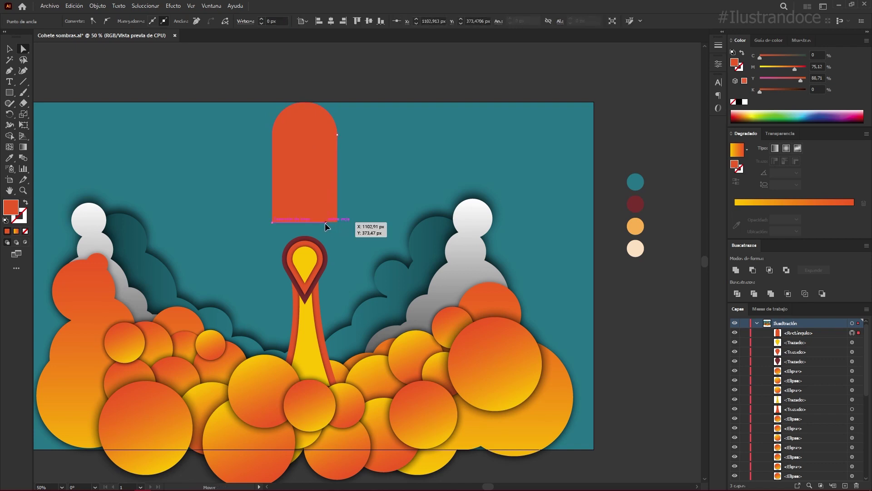
pyautogui.moveTo(325, 222); pyautogui.dragTo(325, 223)
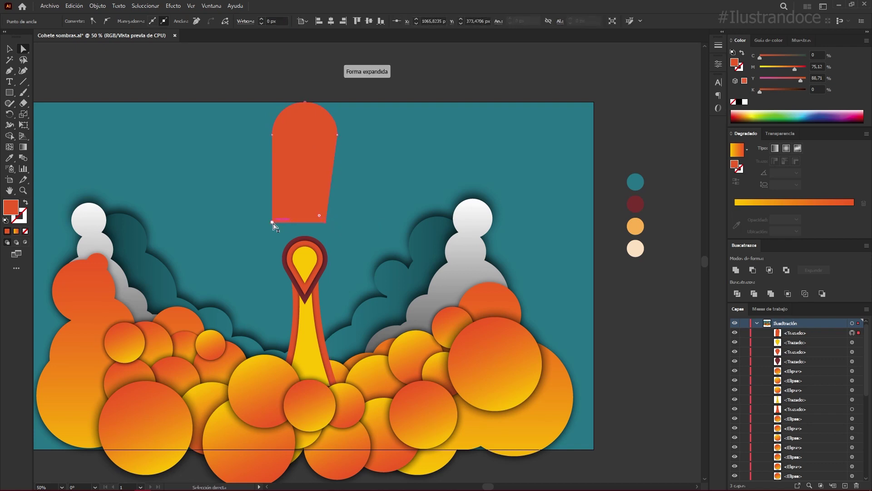
pyautogui.moveTo(273, 226); pyautogui.dragTo(289, 226)
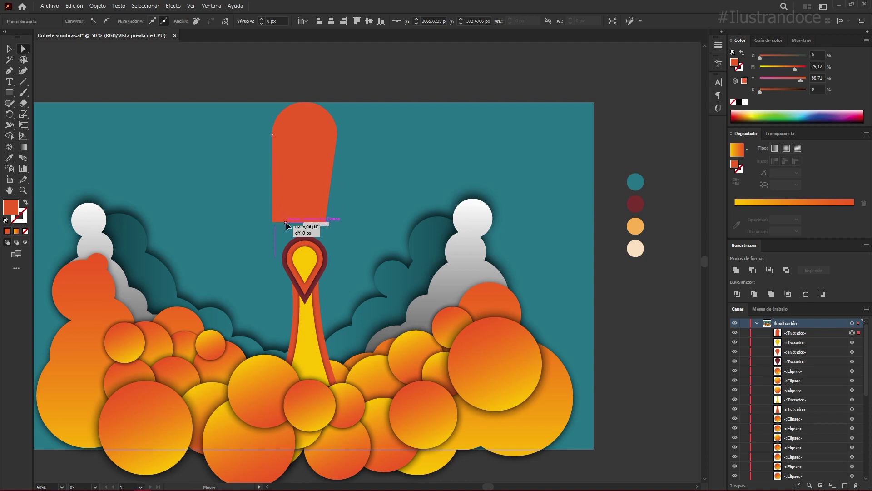
pyautogui.moveTo(288, 223); pyautogui.dragTo(287, 223)
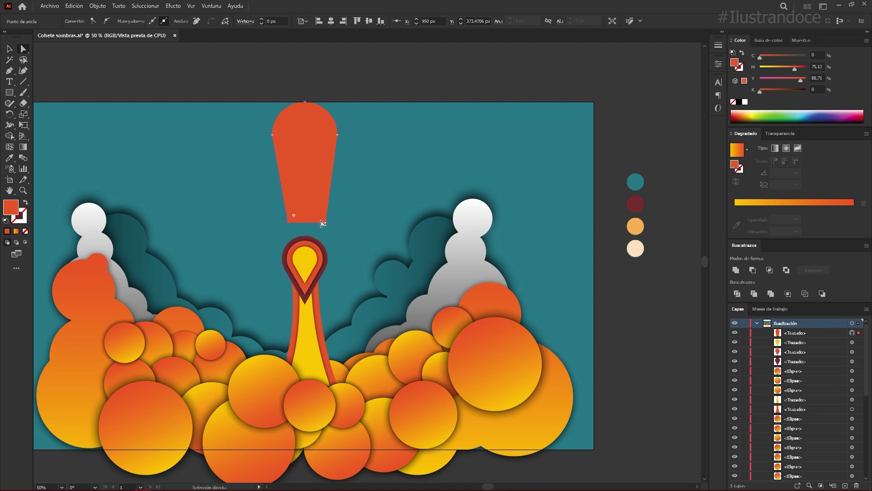
pyautogui.moveTo(325, 223); pyautogui.dragTo(326, 225)
pyautogui.click(357, 140)
pyautogui.press('v')
pyautogui.moveTo(314, 154); pyautogui.dragTo(314, 160)
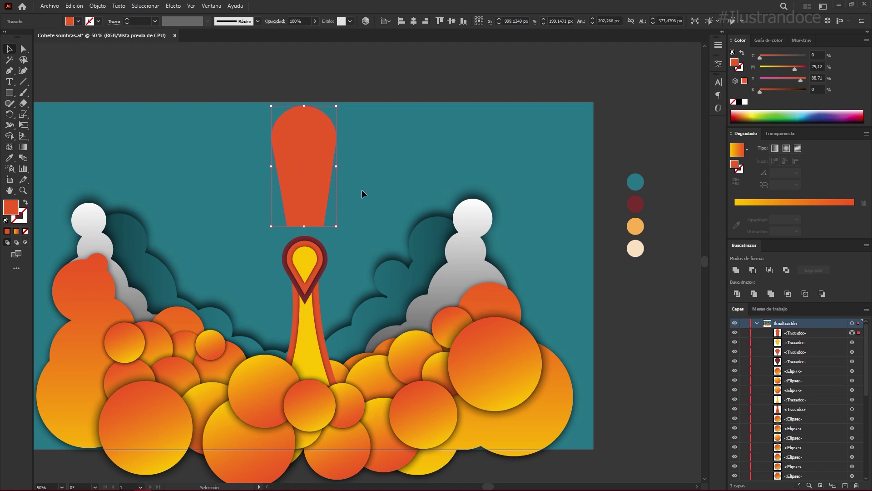
# Step: Recolour the tapered body with the palette's dark red and move it up about 12 px
pyautogui.press('i')
pyautogui.click(639, 205)
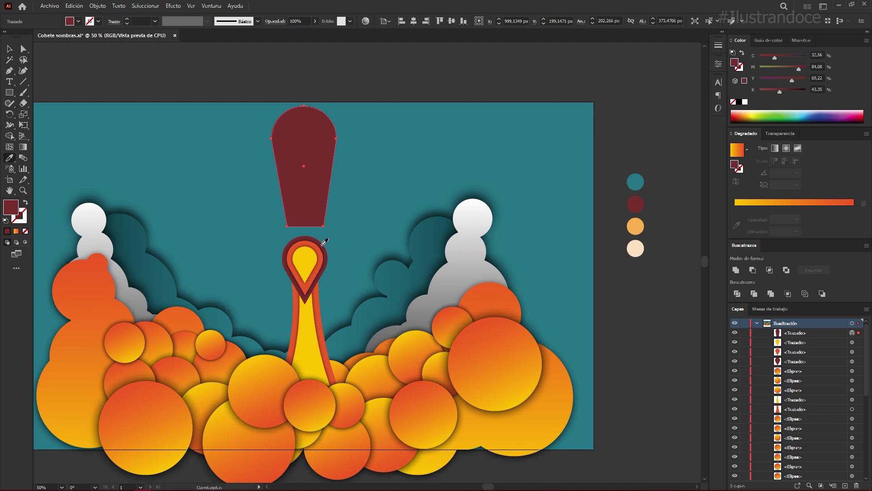
pyautogui.press('v')
pyautogui.moveTo(301, 214); pyautogui.dragTo(301, 205)
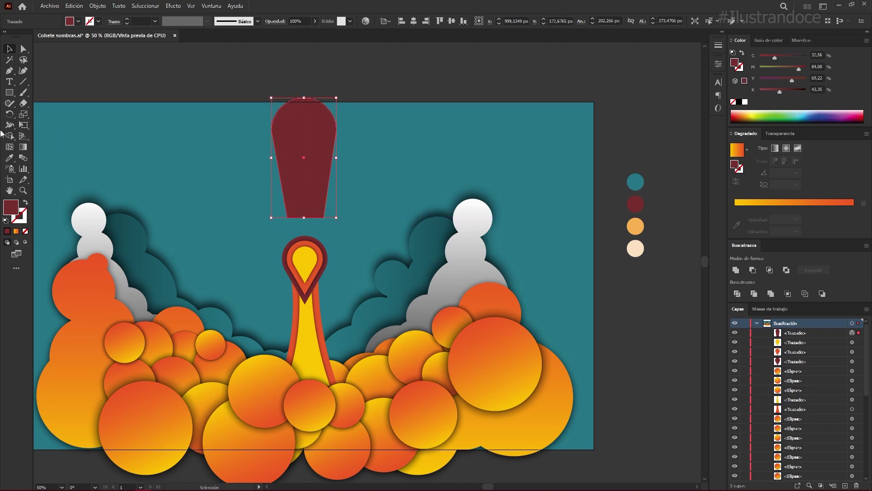
pyautogui.click(9, 92)
# Step: Draw a small rectangle under the dome and give it the cloud shadow's teal gradient at 90°
pyautogui.moveTo(292, 213); pyautogui.dragTo(320, 228)
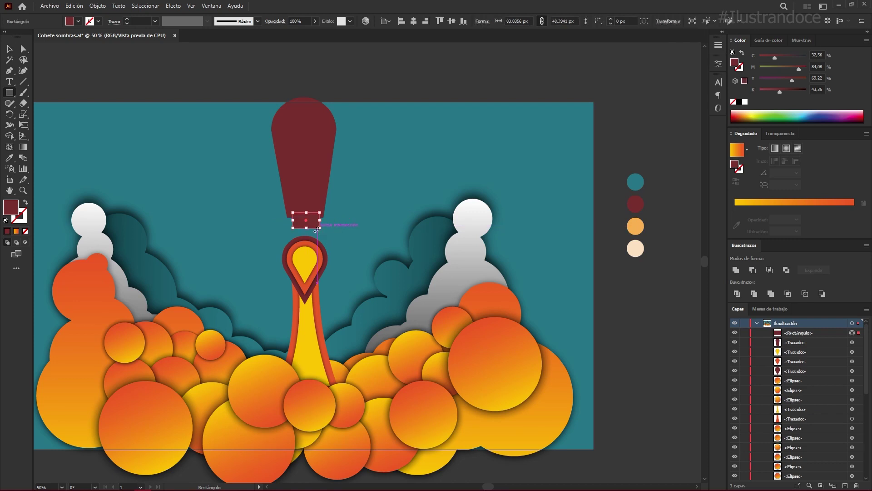
pyautogui.press('v')
pyautogui.press('i')
pyautogui.click(423, 234)
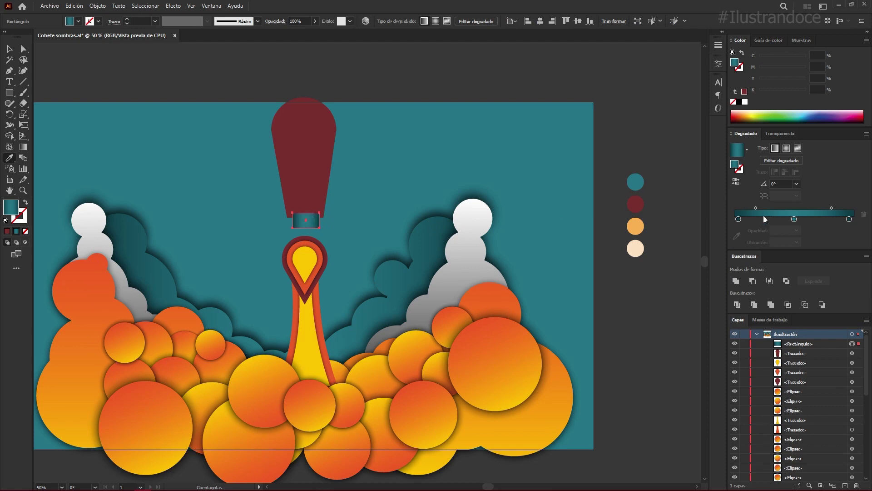
pyautogui.doubleClick(782, 184)
pyautogui.write('90')
pyautogui.press('Return')
pyautogui.click(9, 49)
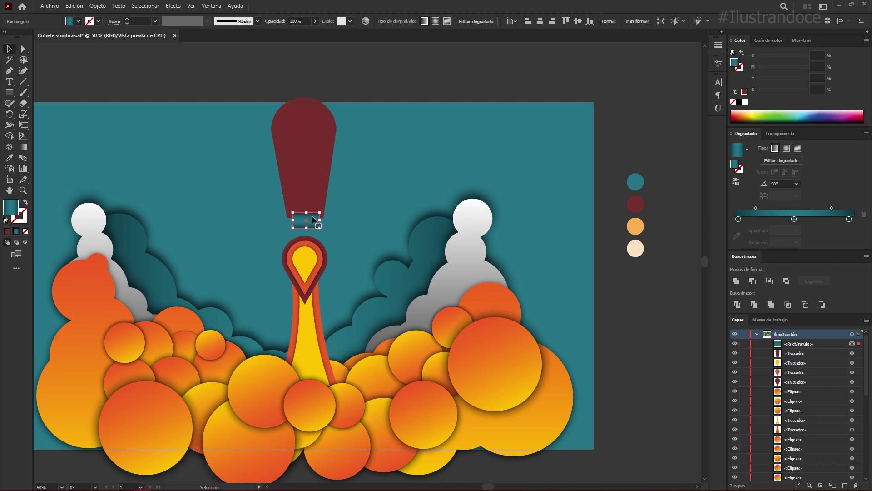
pyautogui.rightClick(317, 192)
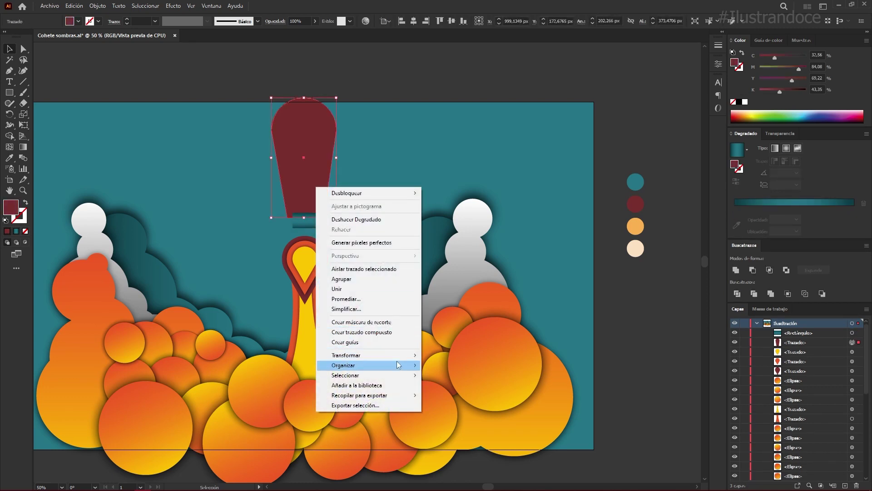
# Step: Bring the rocket body to the front, then add and shift dark and light stops on the rectangle's teal gradient
pyautogui.click(445, 365)
pyautogui.click(314, 225)
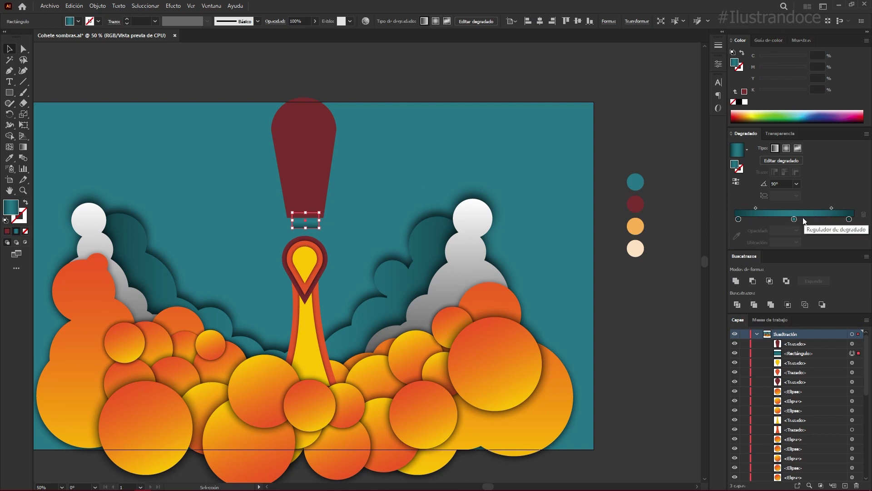
pyautogui.moveTo(793, 220); pyautogui.dragTo(764, 219)
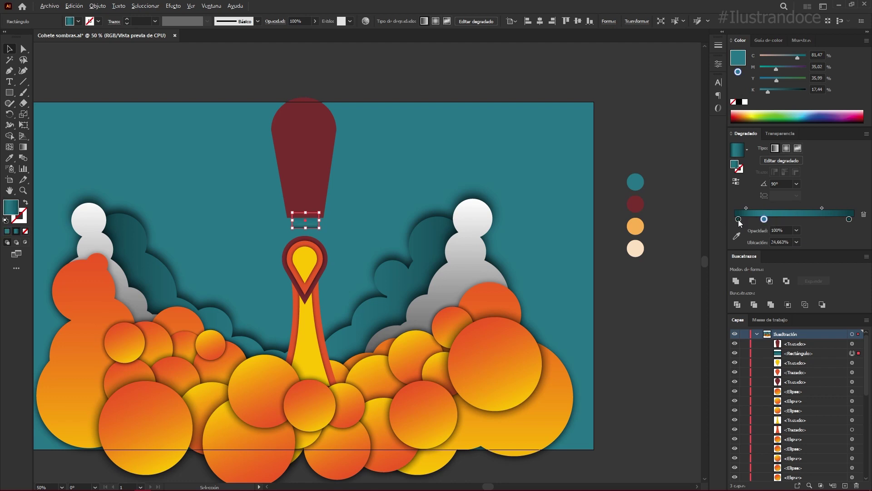
pyautogui.moveTo(738, 220); pyautogui.dragTo(790, 219)
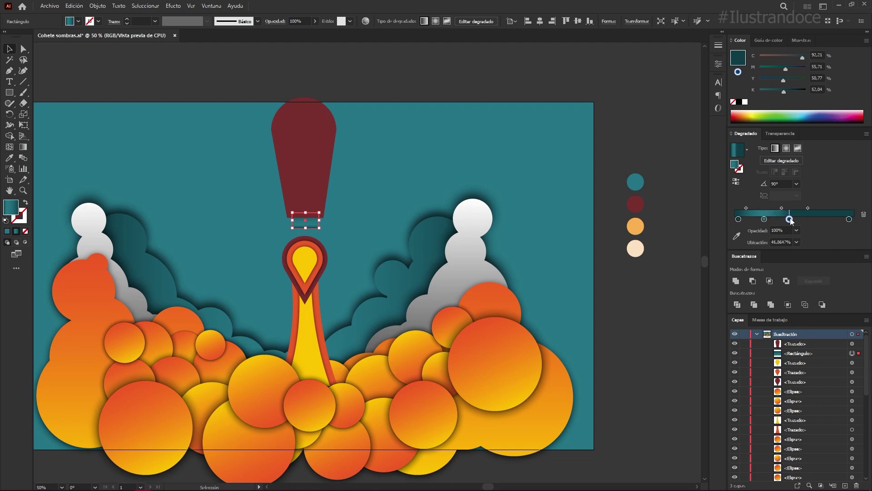
pyautogui.moveTo(791, 221); pyautogui.dragTo(795, 222)
pyautogui.moveTo(764, 219); pyautogui.dragTo(826, 223)
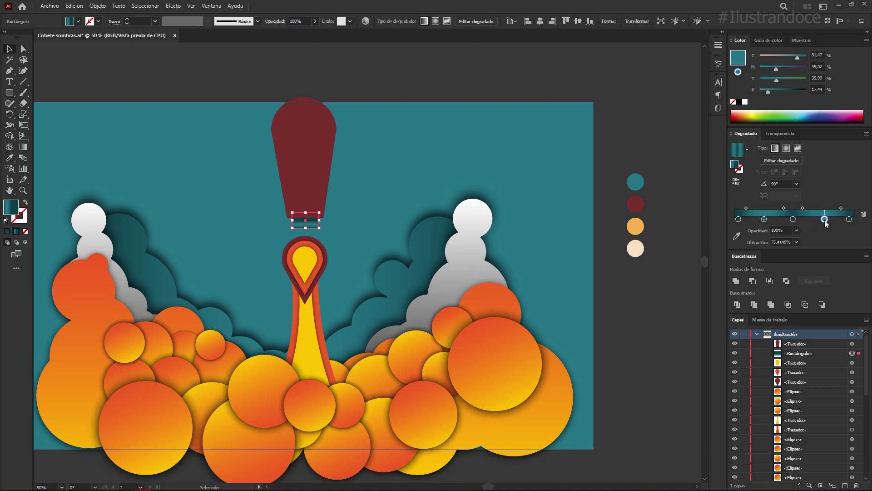
# Step: Fine-tune the gradient midpoints and preview the horizontal teal stripe bands
pyautogui.moveTo(783, 208); pyautogui.dragTo(810, 207)
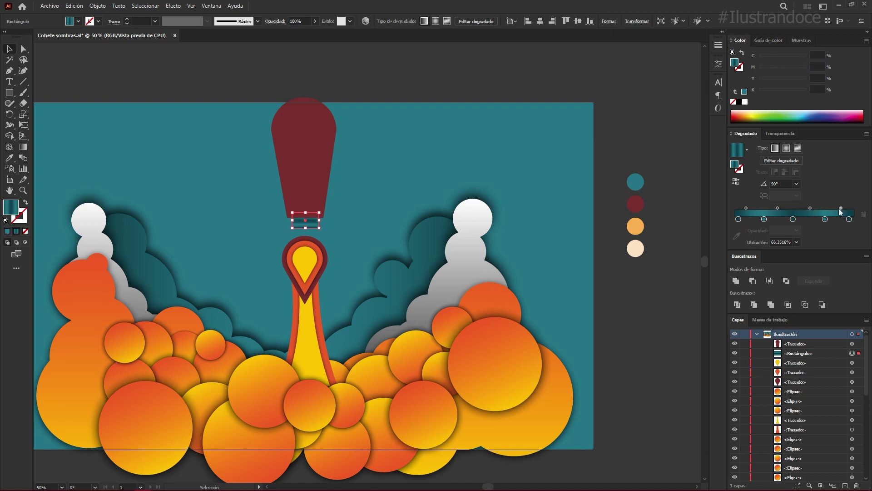
pyautogui.moveTo(839, 209); pyautogui.dragTo(837, 209)
pyautogui.moveTo(746, 207); pyautogui.dragTo(752, 205)
pyautogui.click(409, 97)
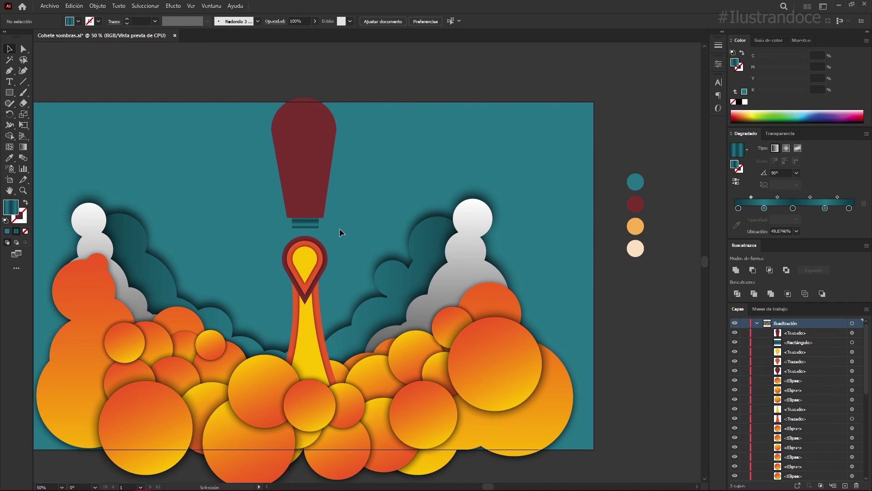
pyautogui.click(316, 222)
pyautogui.click(765, 219)
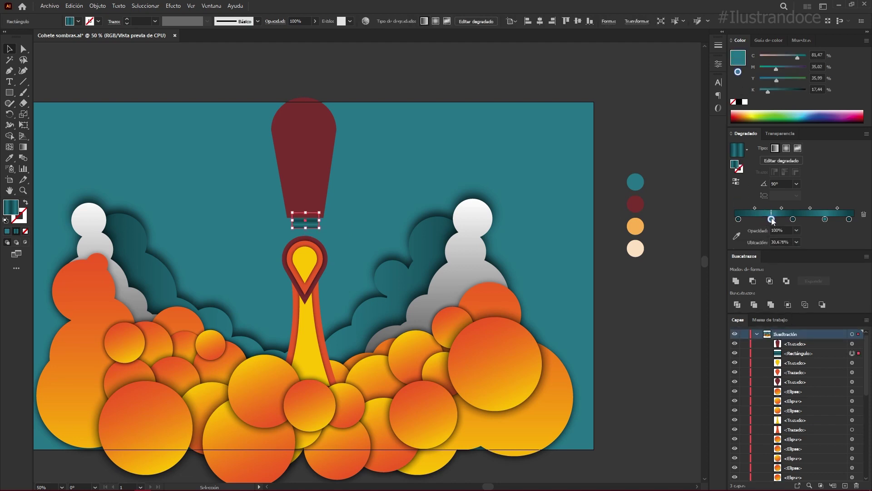
pyautogui.moveTo(754, 206); pyautogui.dragTo(759, 207)
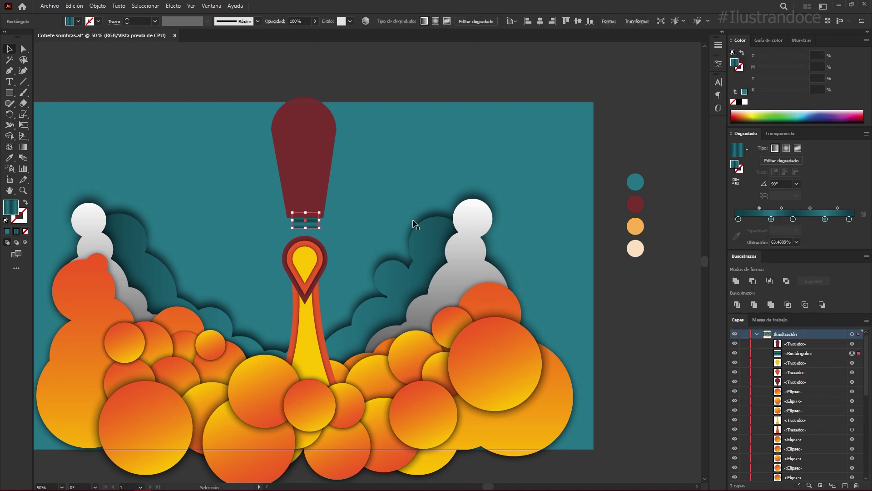
pyautogui.click(335, 214)
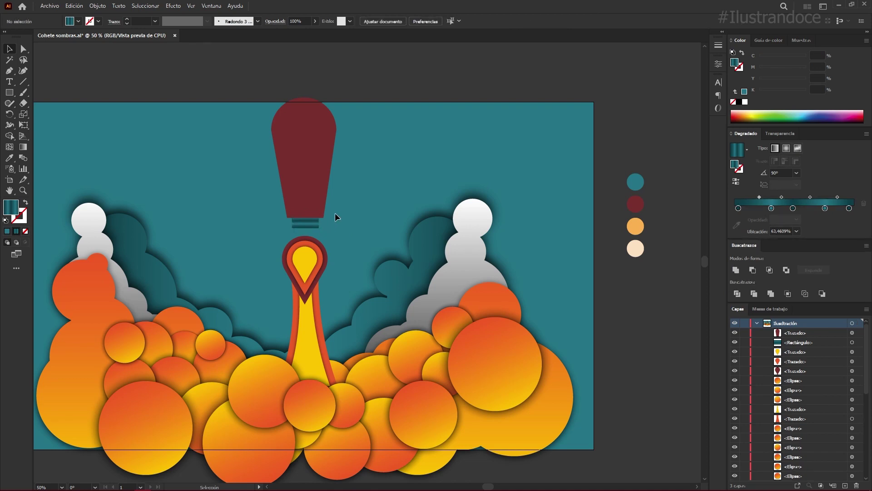
pyautogui.click(307, 225)
pyautogui.click(308, 226)
pyautogui.scroll(1, 308, 231)
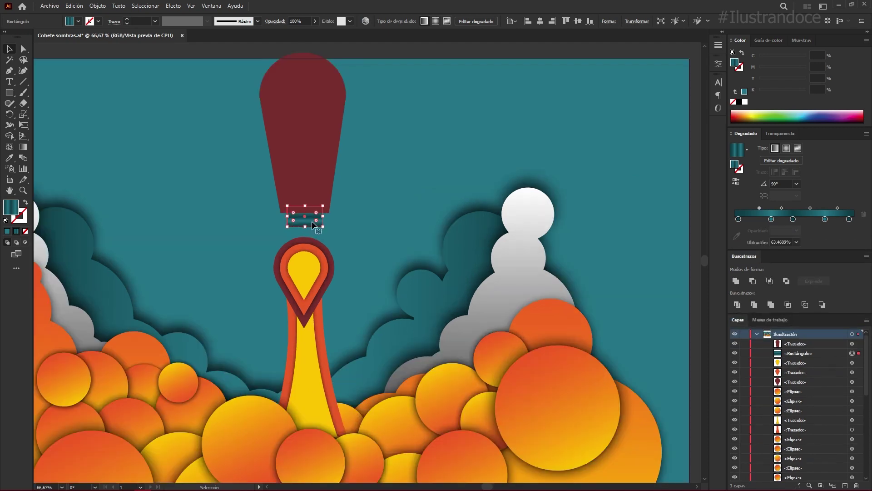
# Step: Move the teal rectangle down about 24 px, stretch it taller, and lower the rocket body about 23 px
pyautogui.moveTo(313, 220); pyautogui.dragTo(313, 230)
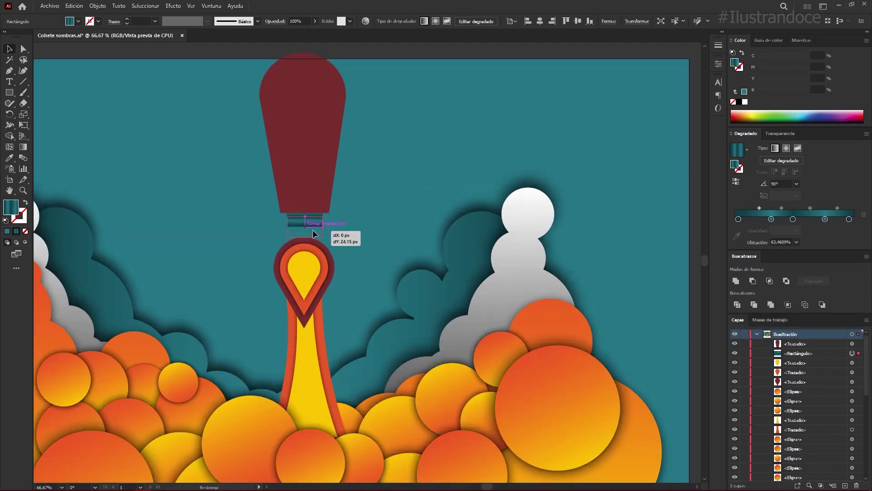
pyautogui.moveTo(305, 222); pyautogui.dragTo(305, 213)
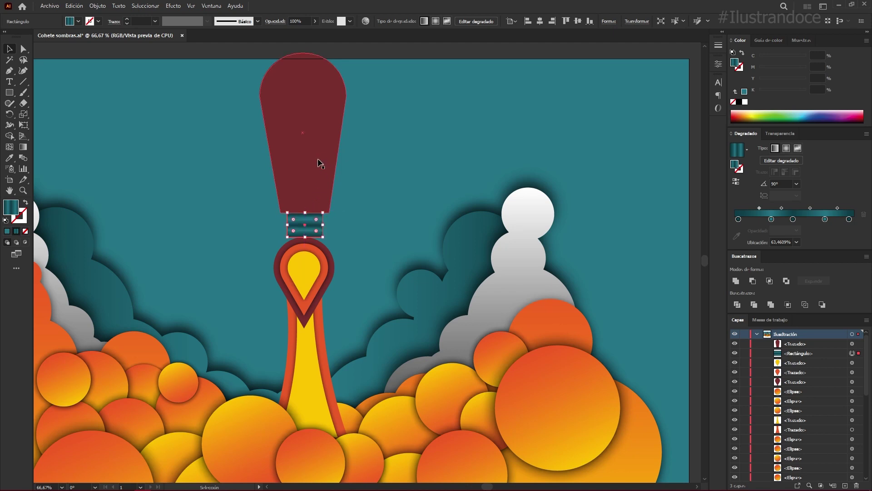
pyautogui.moveTo(324, 164); pyautogui.dragTo(327, 171)
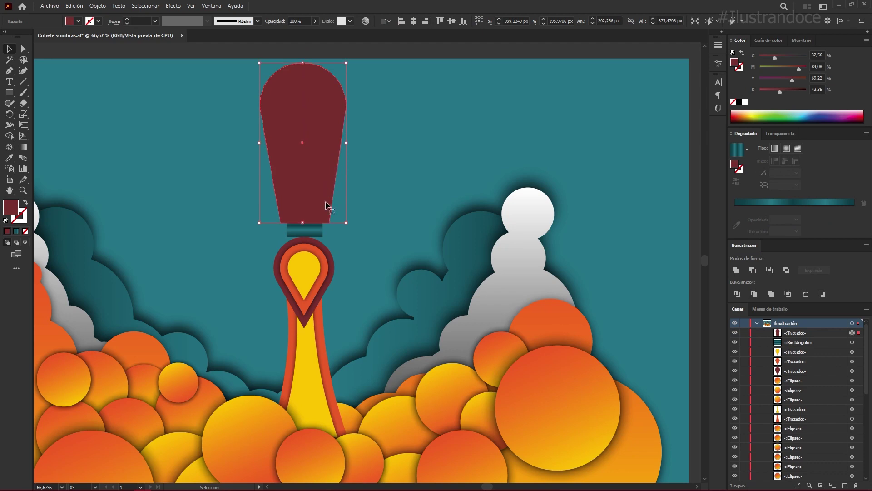
# Step: Round the teal rectangle's bottom corners with the live-corner widget
pyautogui.press('a')
pyautogui.click(323, 237)
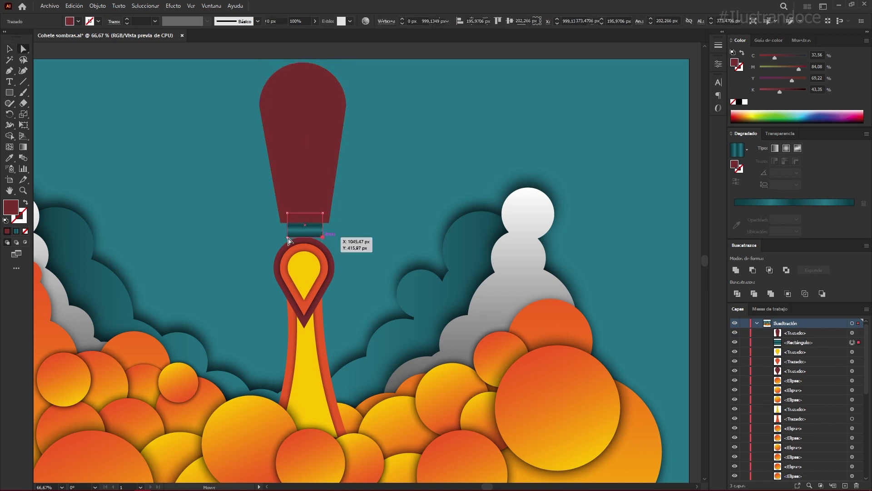
pyautogui.click(288, 237)
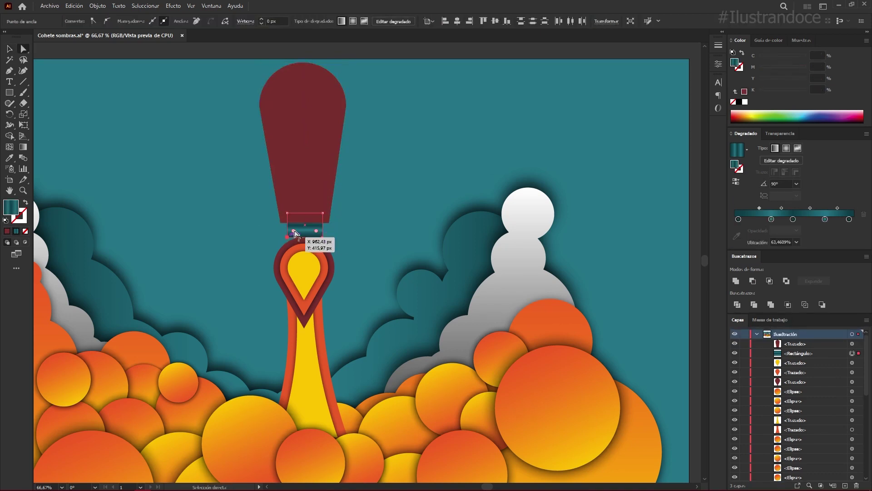
pyautogui.moveTo(293, 231); pyautogui.dragTo(298, 229)
# Step: Raise the teal piece about 9 px and nudge the rocket body up so it sits snugly on top
pyautogui.press('v')
pyautogui.moveTo(317, 233); pyautogui.dragTo(316, 230)
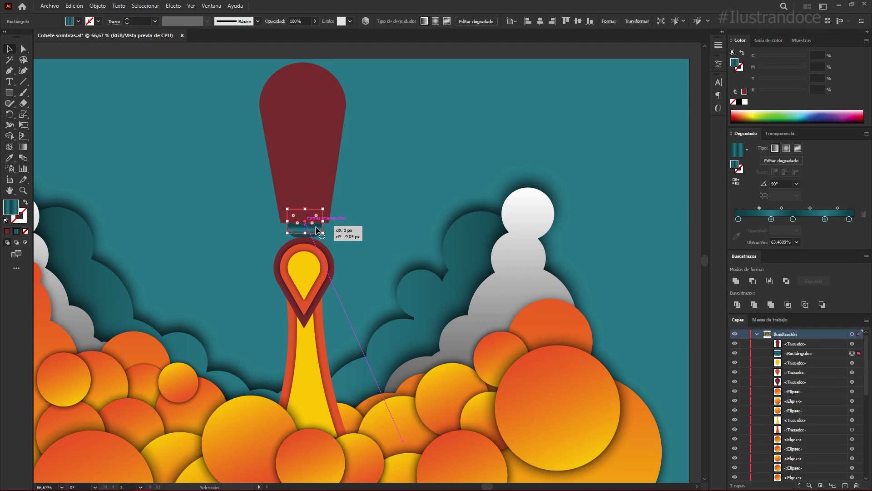
pyautogui.moveTo(317, 229); pyautogui.dragTo(316, 229)
pyautogui.click(329, 187)
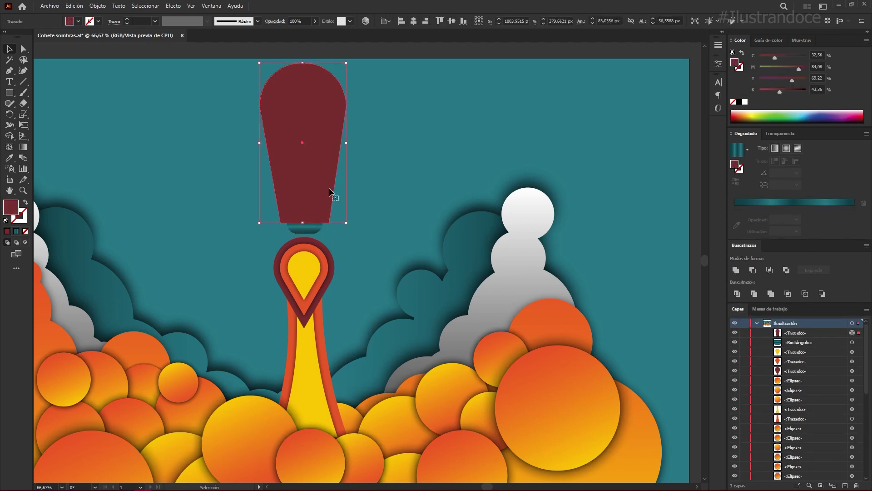
pyautogui.press('Up')
pyautogui.press('Up')
pyautogui.press('Up')
pyautogui.scroll(2, 373, 184)
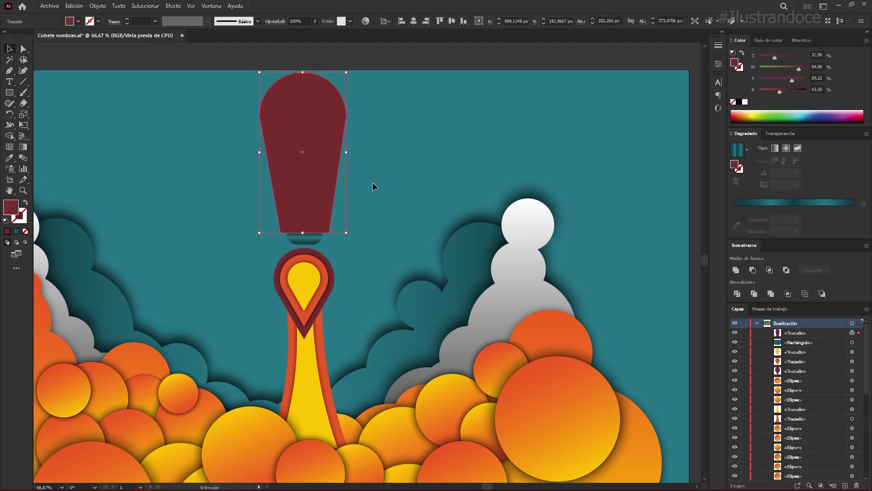
pyautogui.click(373, 180)
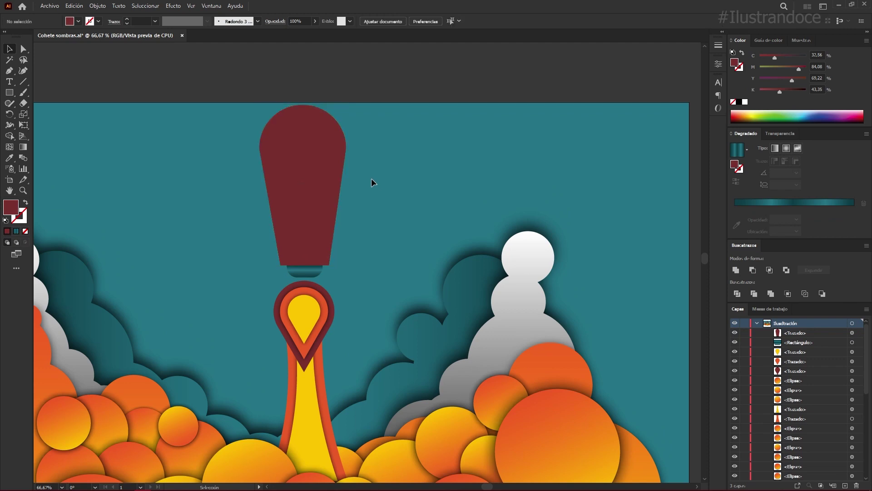
# Step: Split the rocket body in half with a tall rectangle and Shape Builder, removing the leftover strip
pyautogui.click(9, 94)
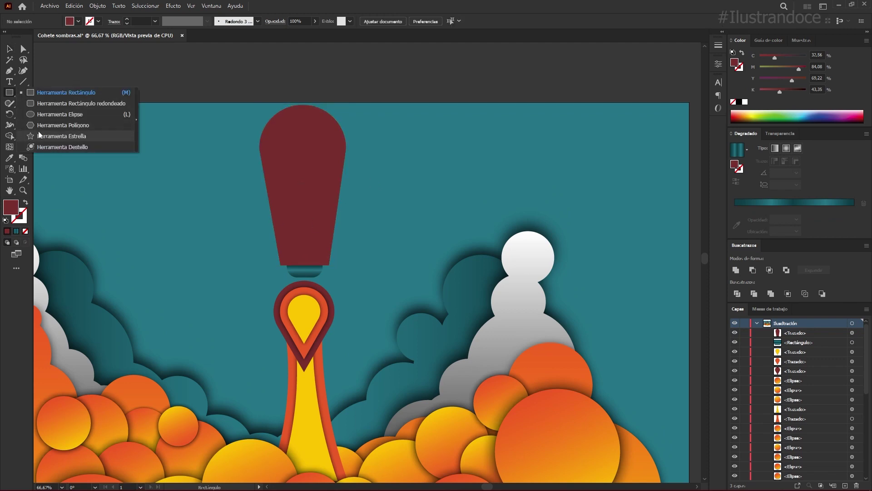
pyautogui.click(67, 93)
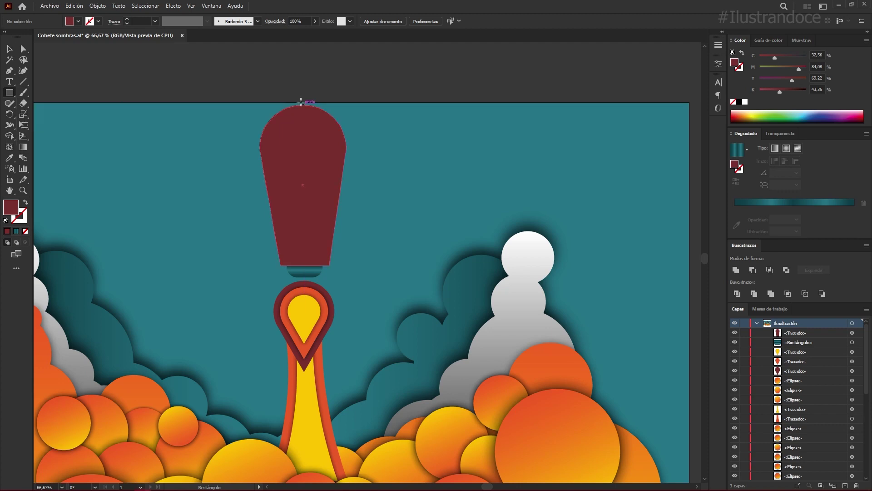
pyautogui.moveTo(302, 97)
pyautogui.mouseDown()
pyautogui.moveTo(331, 271)
pyautogui.moveTo(355, 284)
pyautogui.mouseUp()
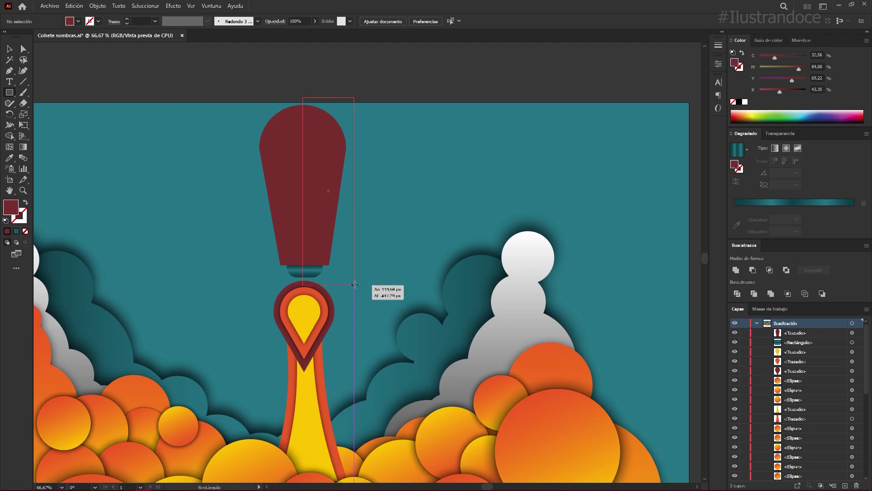
pyautogui.moveTo(355, 284); pyautogui.dragTo(355, 277)
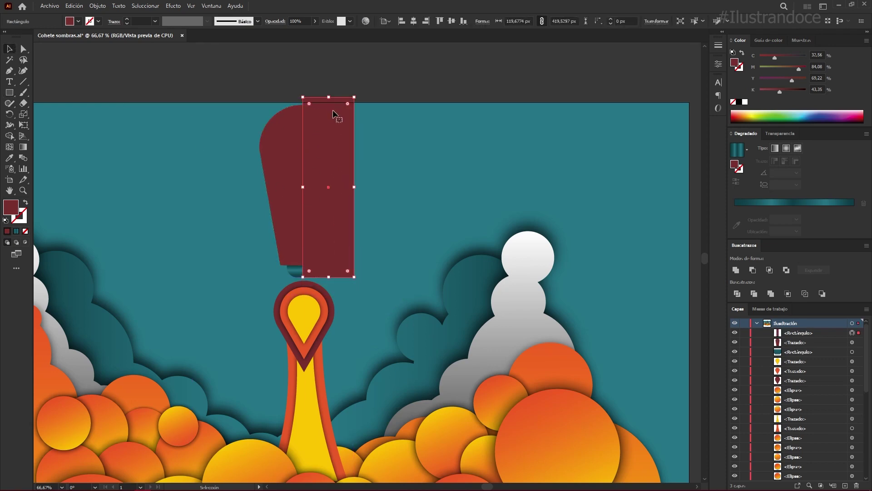
pyautogui.keyDown('shift'); pyautogui.click(284, 148); pyautogui.keyUp('shift')
pyautogui.hotkey('shift', 'm')
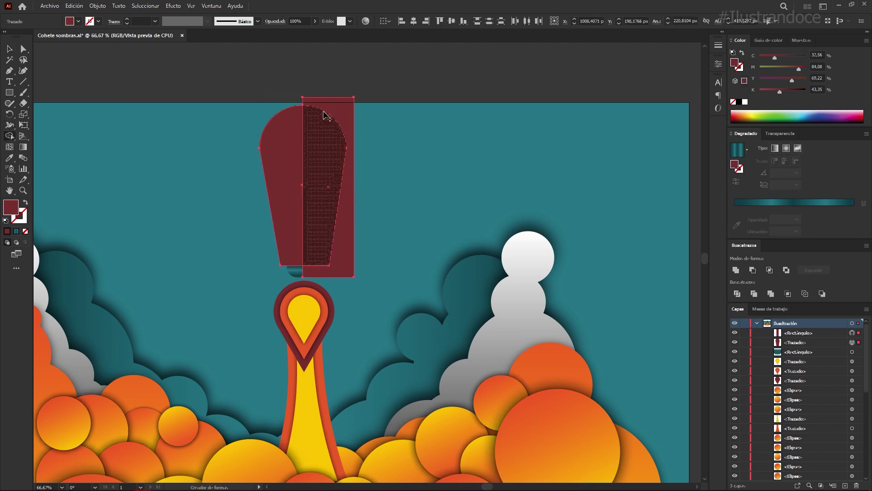
pyautogui.click(335, 113)
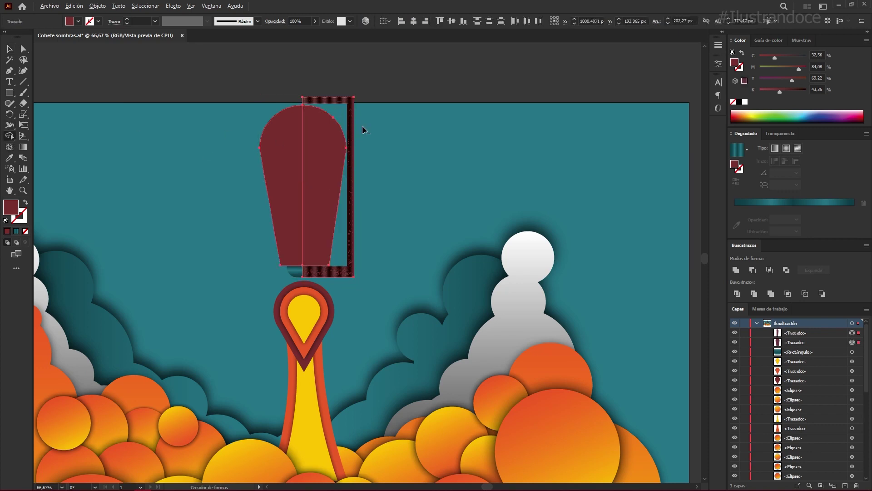
pyautogui.keyDown('alt'); pyautogui.click(351, 121); pyautogui.keyUp('alt')
pyautogui.click(9, 49)
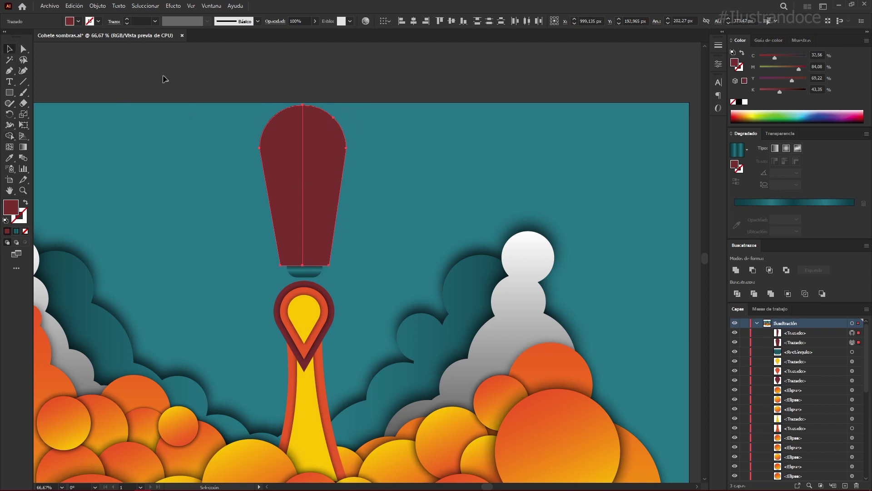
pyautogui.click(305, 83)
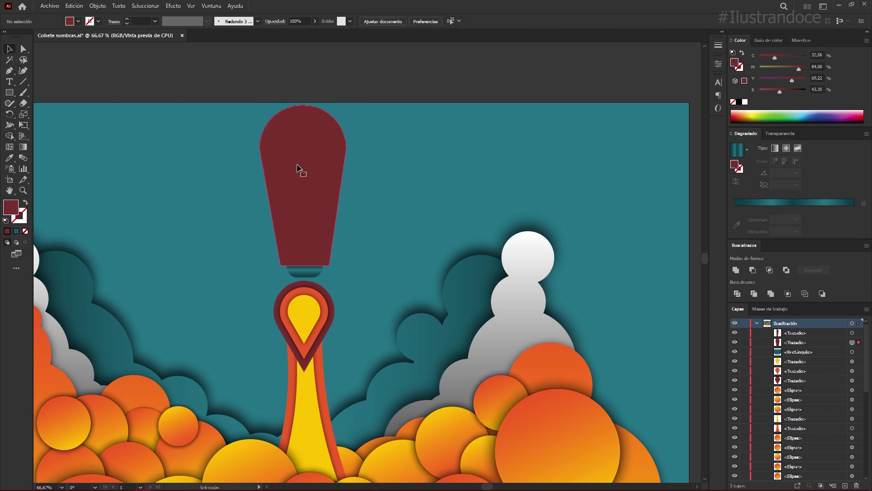
# Step: Lighten the rocket body's left half by setting its black value to 15
pyautogui.click(315, 163)
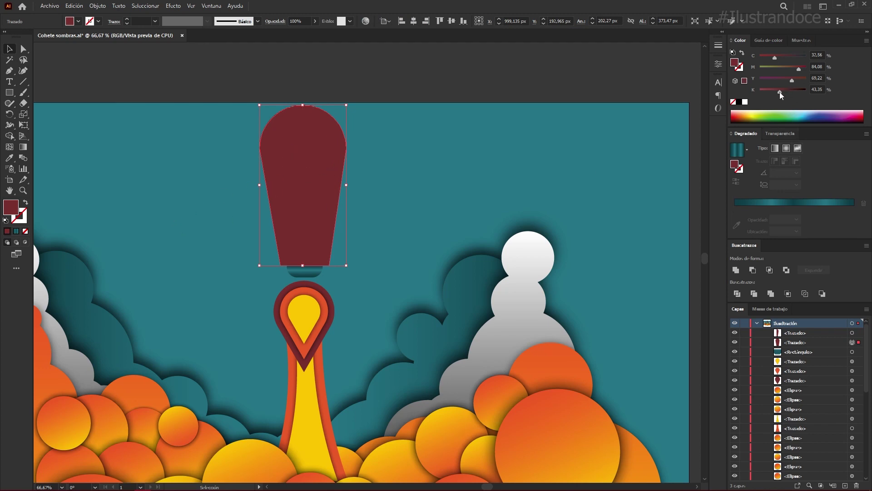
pyautogui.moveTo(780, 95); pyautogui.dragTo(774, 94)
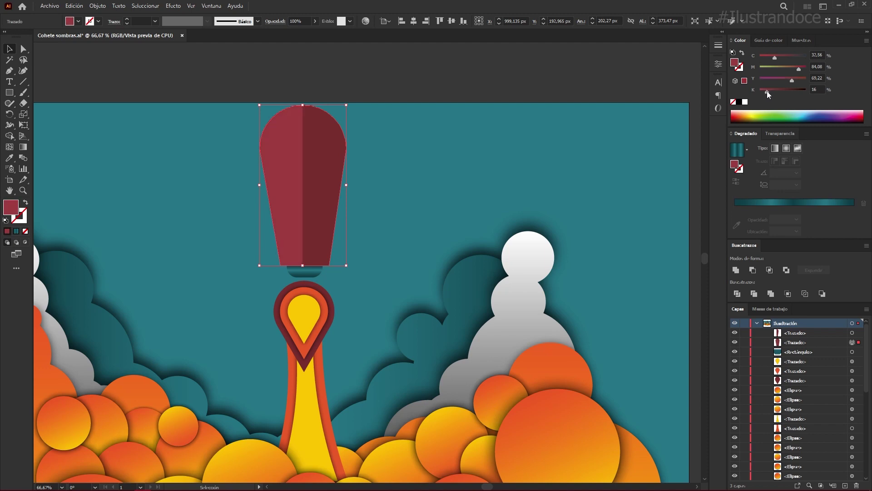
pyautogui.click(819, 89)
pyautogui.write('15')
pyautogui.press('Return')
pyautogui.click(415, 80)
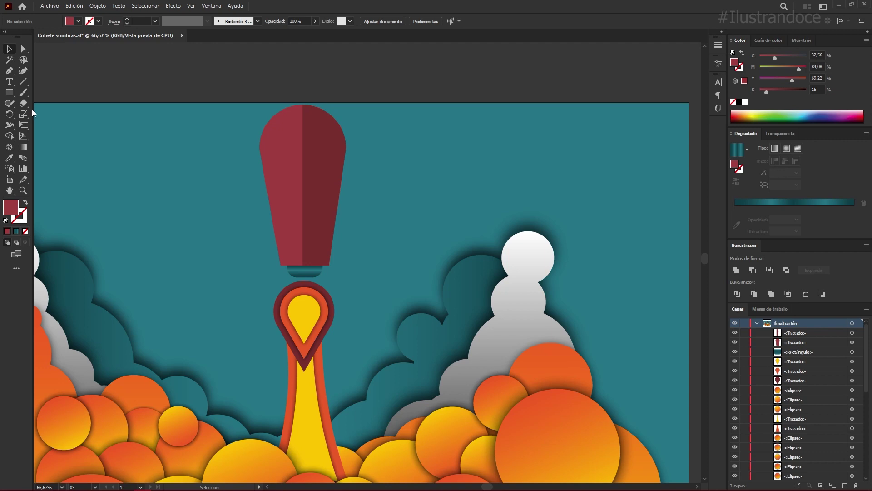
pyautogui.click(9, 93)
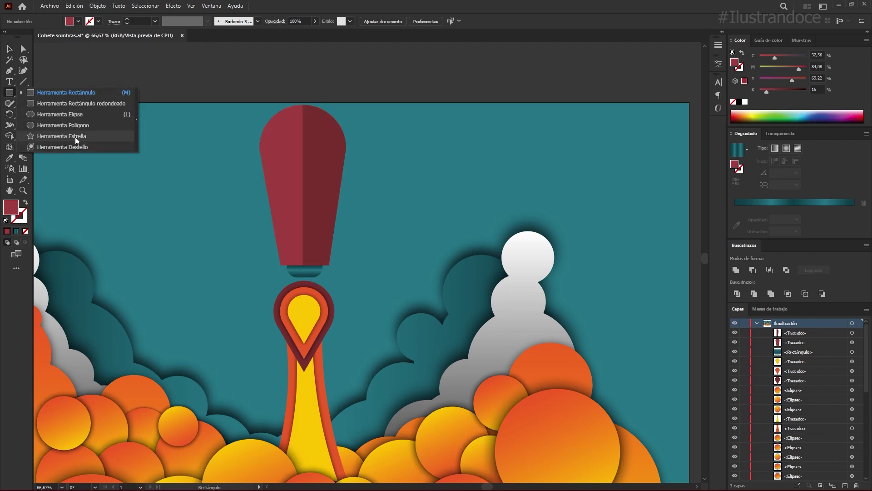
# Step: Create a three-point star triangle, stretch it taller, and narrow it into a thin spike below the rocket body
pyautogui.click(68, 136)
pyautogui.click(389, 159)
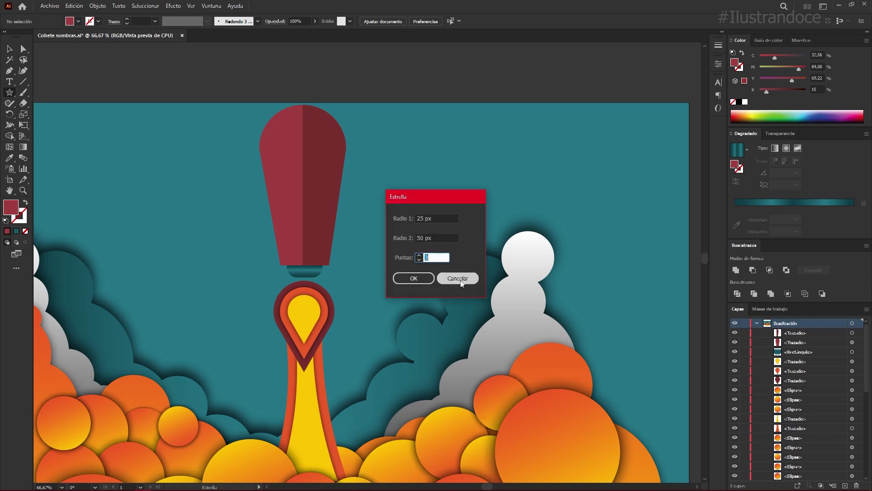
pyautogui.click(413, 278)
pyautogui.press('v')
pyautogui.moveTo(388, 182); pyautogui.dragTo(389, 233)
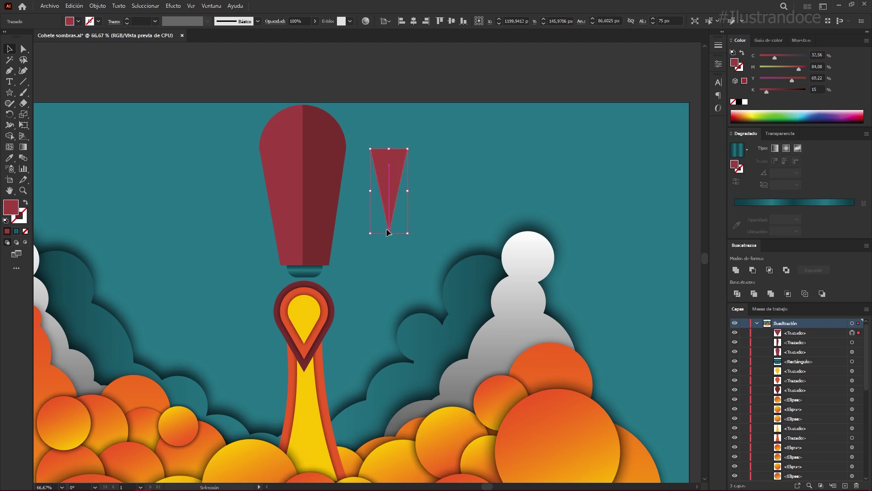
pyautogui.moveTo(383, 203)
pyautogui.mouseDown()
pyautogui.moveTo(318, 245)
pyautogui.moveTo(306, 269)
pyautogui.mouseUp()
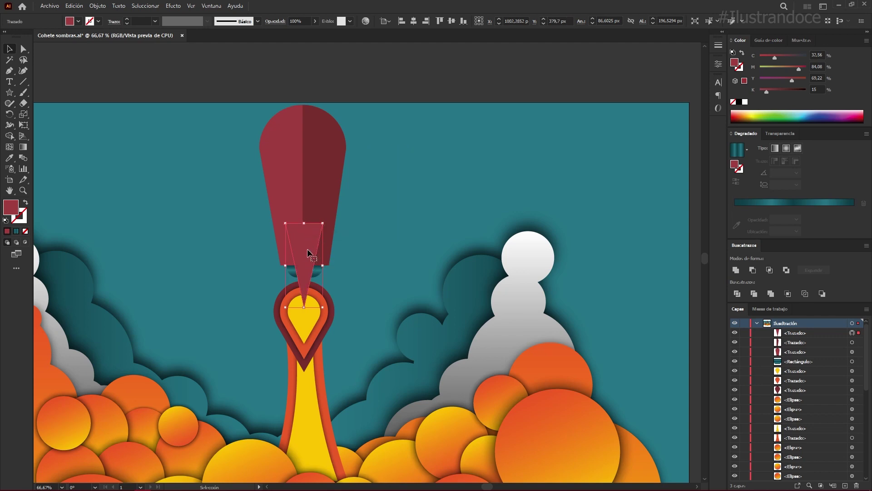
pyautogui.moveTo(323, 265); pyautogui.dragTo(315, 267)
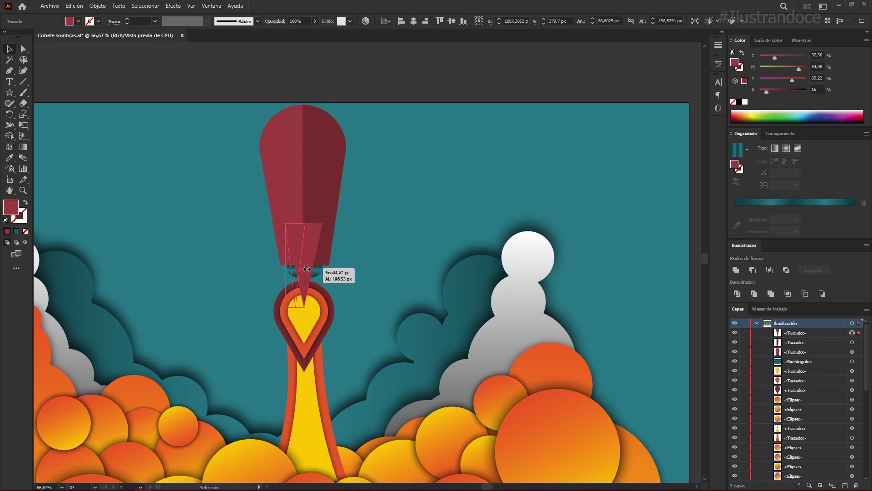
pyautogui.moveTo(315, 267); pyautogui.dragTo(303, 262)
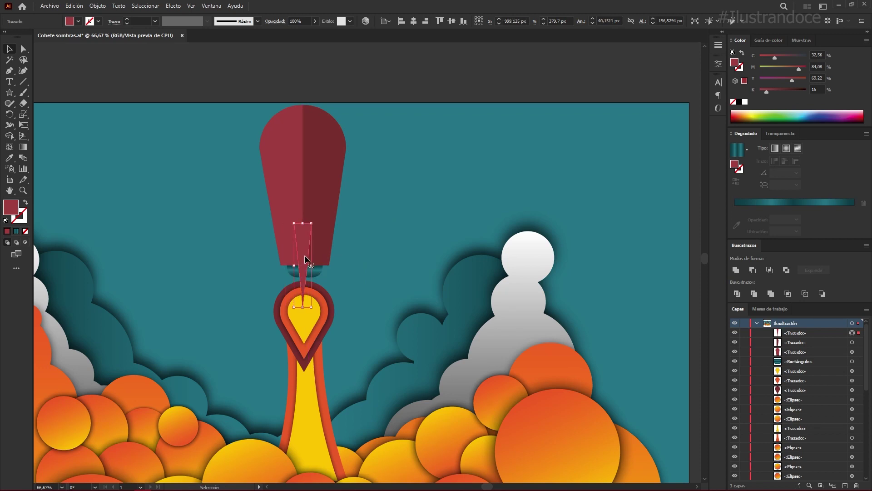
pyautogui.press('a')
pyautogui.hotkey('ctrl', '+')
pyautogui.hotkey('ctrl', '+')
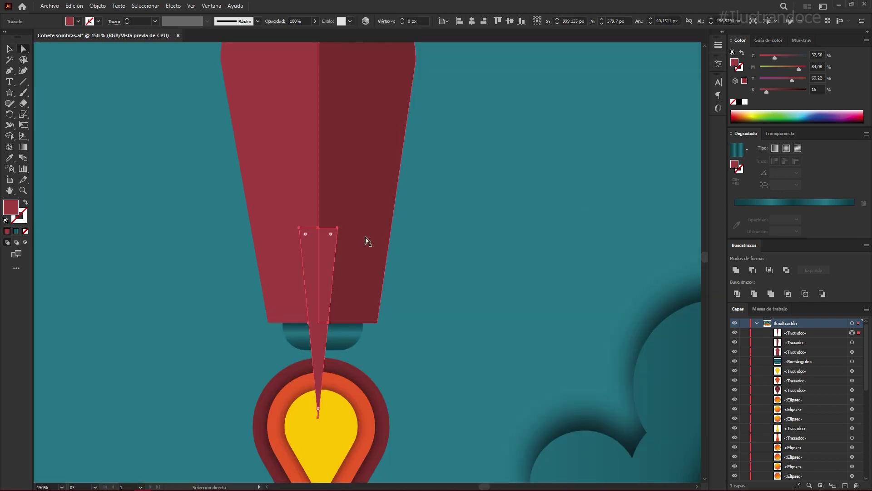
# Step: Raise the fin's top edge higher on the body and round off its pointed top
pyautogui.moveTo(320, 229); pyautogui.dragTo(320, 226)
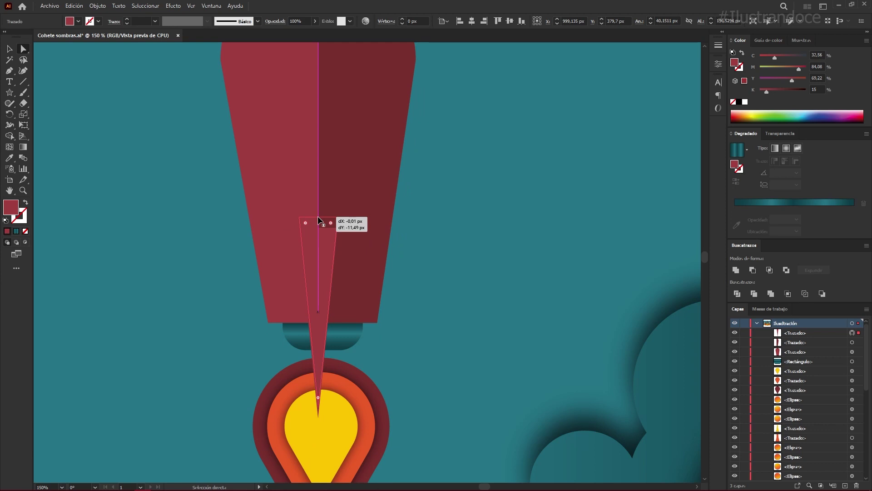
pyautogui.moveTo(320, 226); pyautogui.dragTo(320, 223)
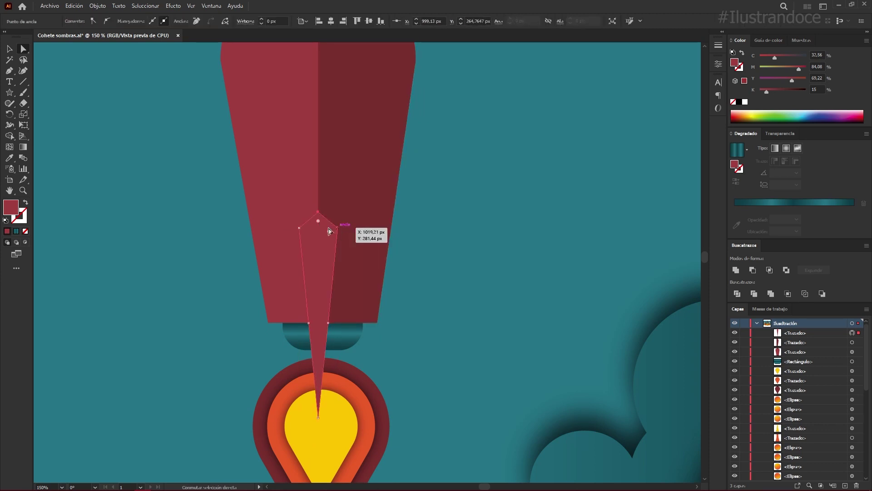
pyautogui.click(318, 225)
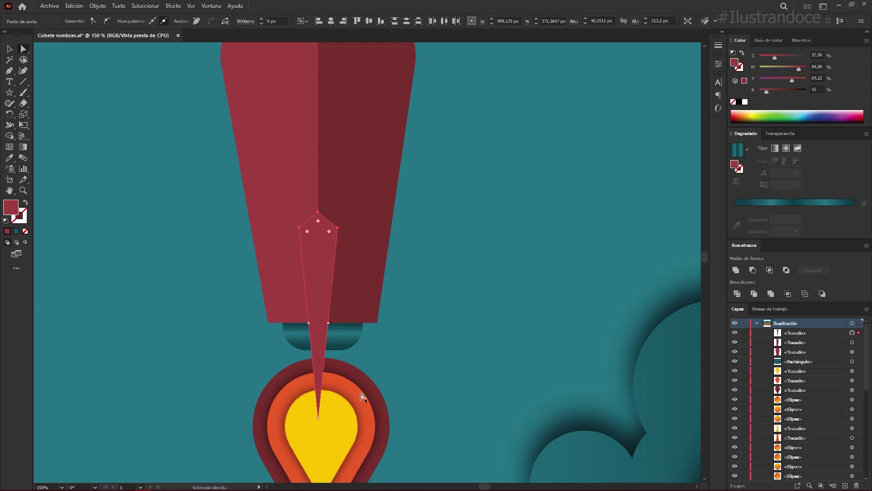
pyautogui.moveTo(318, 224); pyautogui.dragTo(322, 282)
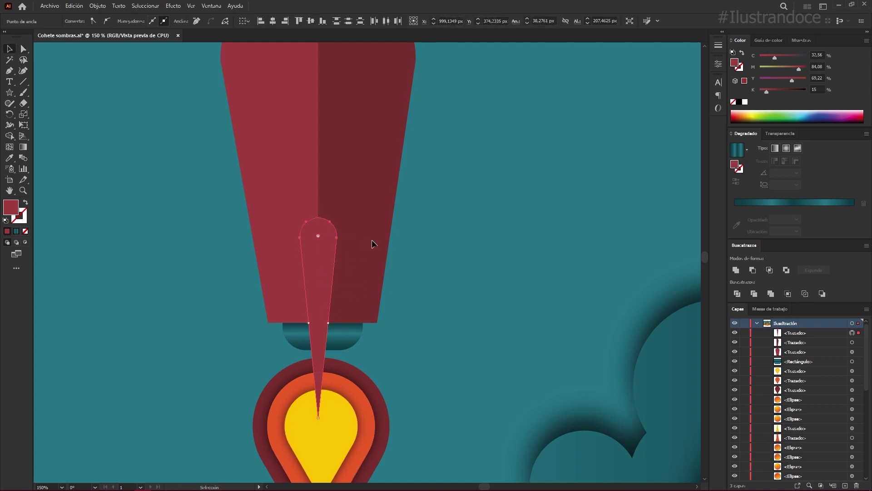
# Step: Trim the fin's left side using an overlapping rectangle and clear the leftover
pyautogui.click(10, 94)
pyautogui.moveTo(10, 94); pyautogui.dragTo(54, 92)
pyautogui.moveTo(290, 203); pyautogui.dragTo(318, 441)
pyautogui.keyDown('ctrl'); pyautogui.keyDown('shift'); pyautogui.click(328, 255); pyautogui.keyUp('shift'); pyautogui.keyUp('ctrl')
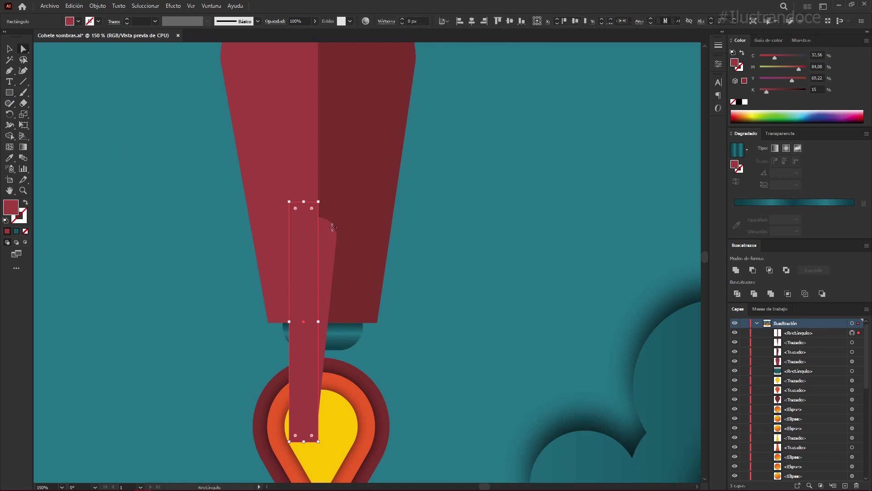
pyautogui.click(9, 135)
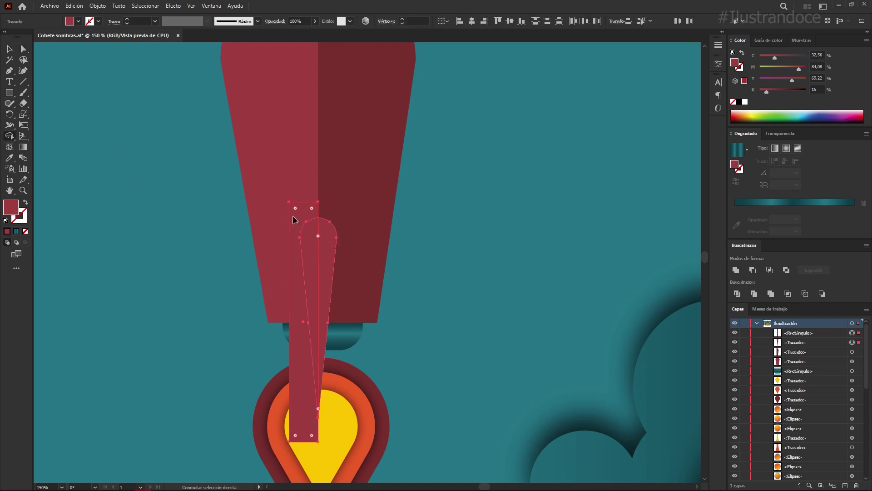
pyautogui.keyDown('alt'); pyautogui.click(299, 218); pyautogui.keyUp('alt')
pyautogui.click(471, 250)
# Step: Fill the fin with the rocket's darker red and raise its black value toward 56
pyautogui.click(328, 258)
pyautogui.press('i')
pyautogui.click(361, 156)
pyautogui.press('v')
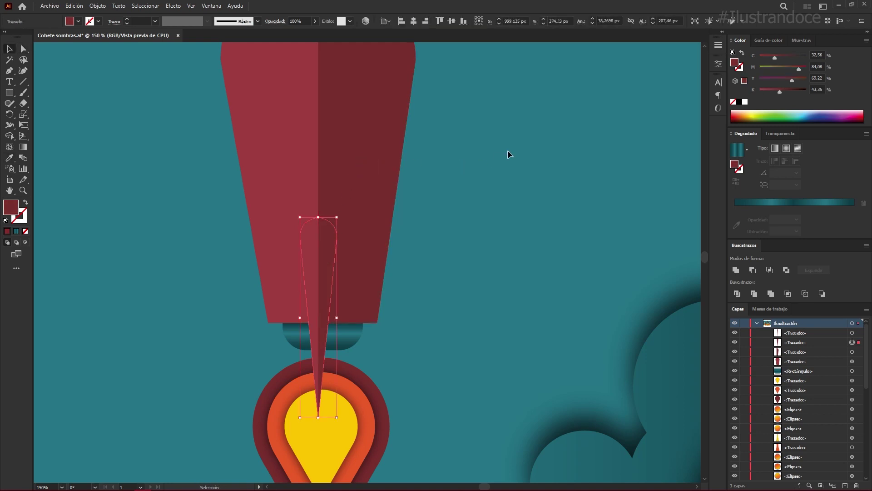
pyautogui.moveTo(781, 92); pyautogui.dragTo(786, 93)
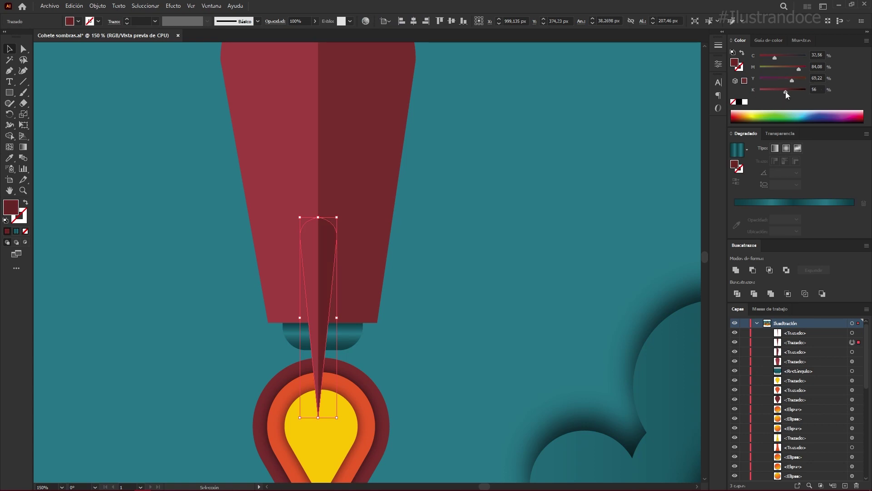
# Step: Set the fin's black value and add a Drop Shadow, setting its X offset to 5 px
pyautogui.click(817, 90)
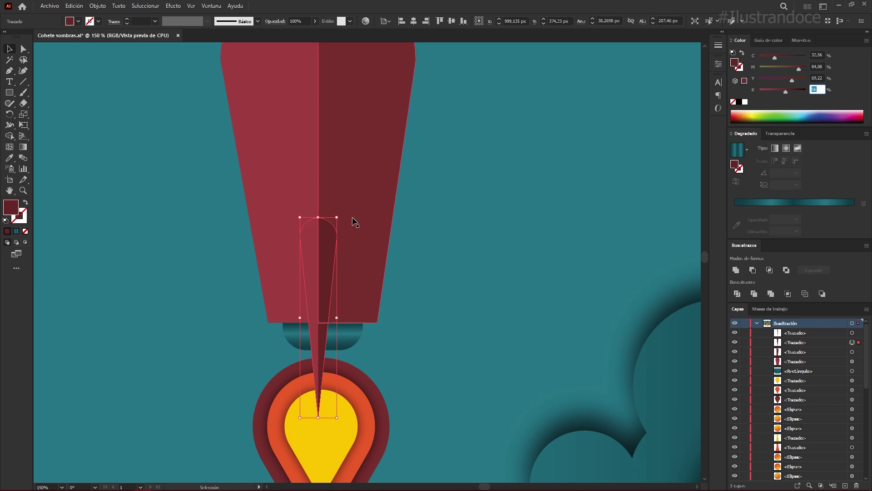
pyautogui.click(173, 6)
pyautogui.moveTo(186, 94)
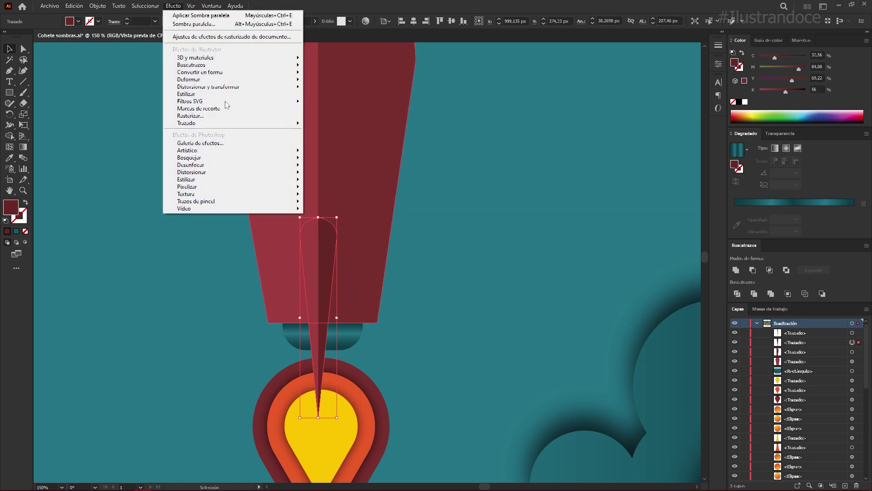
pyautogui.click(351, 145)
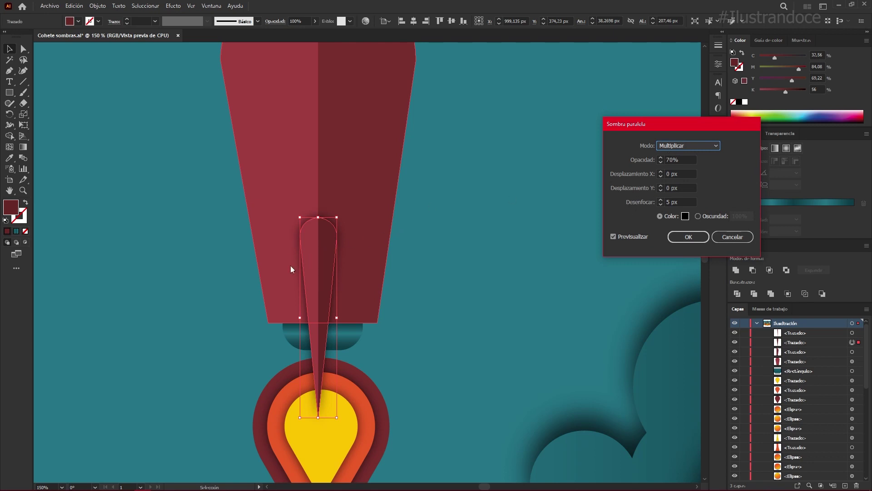
pyautogui.click(681, 173)
pyautogui.write('15')
pyautogui.click(661, 172)
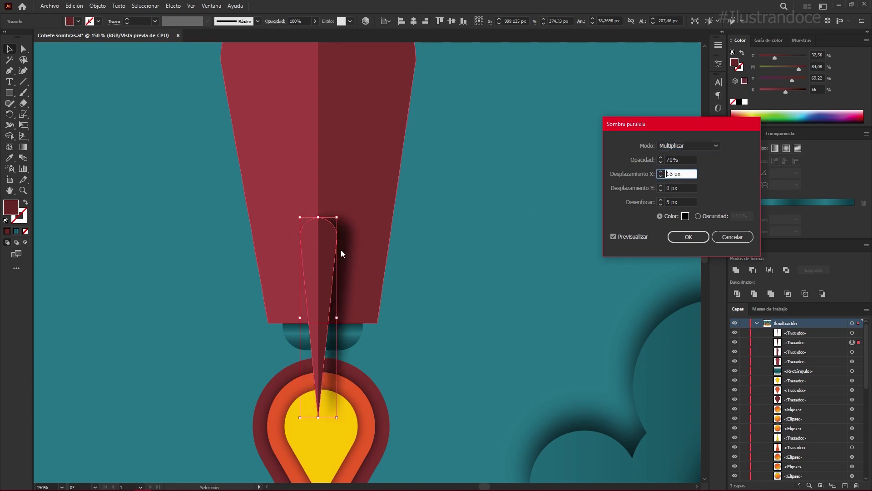
pyautogui.click(661, 176)
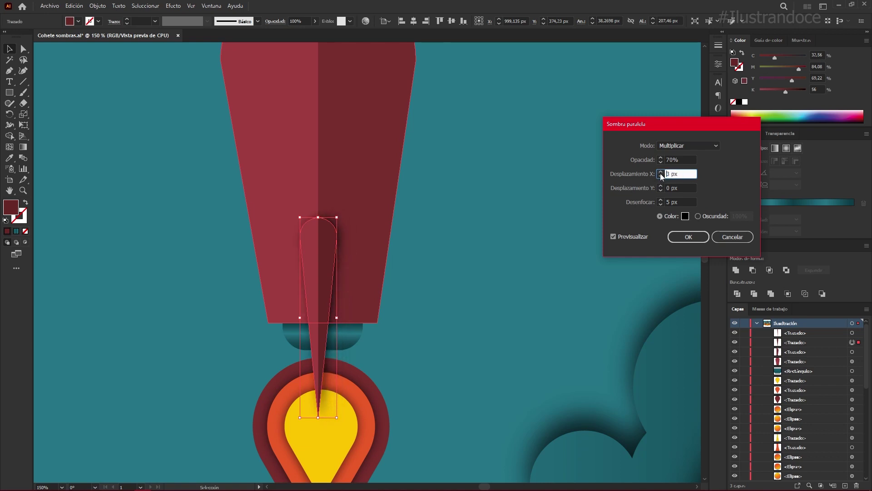
pyautogui.click(661, 172)
# Step: Set the drop shadow's Y offset to 4 px with Multiply, 70% opacity, 5 px blur, and apply it
pyautogui.click(661, 186)
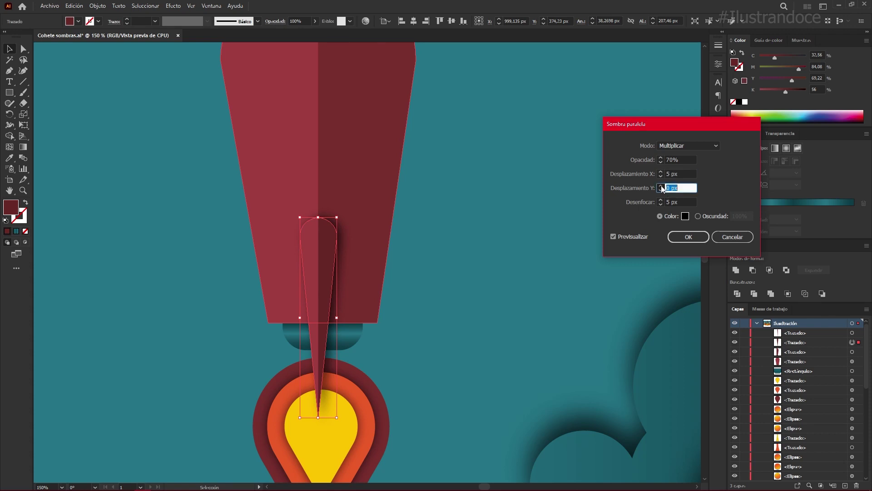
pyautogui.click(661, 186)
pyautogui.click(688, 241)
pyautogui.click(688, 235)
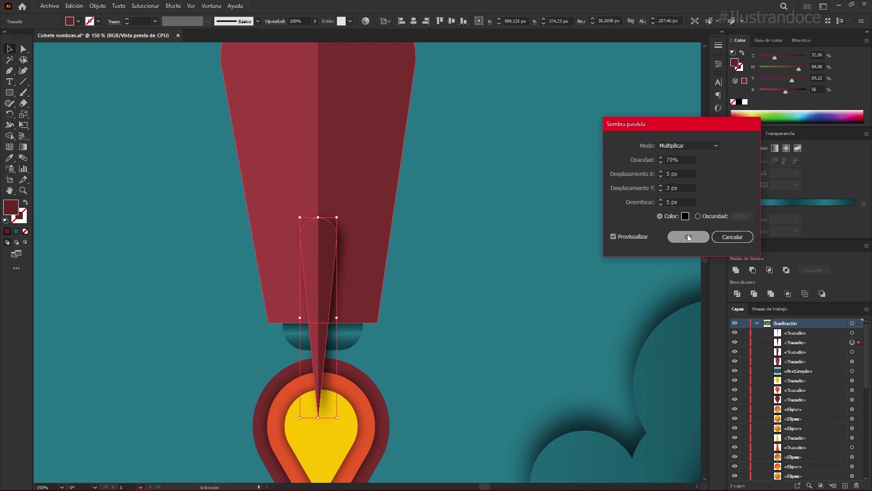
pyautogui.click(447, 248)
pyautogui.scroll(-1, 446, 247)
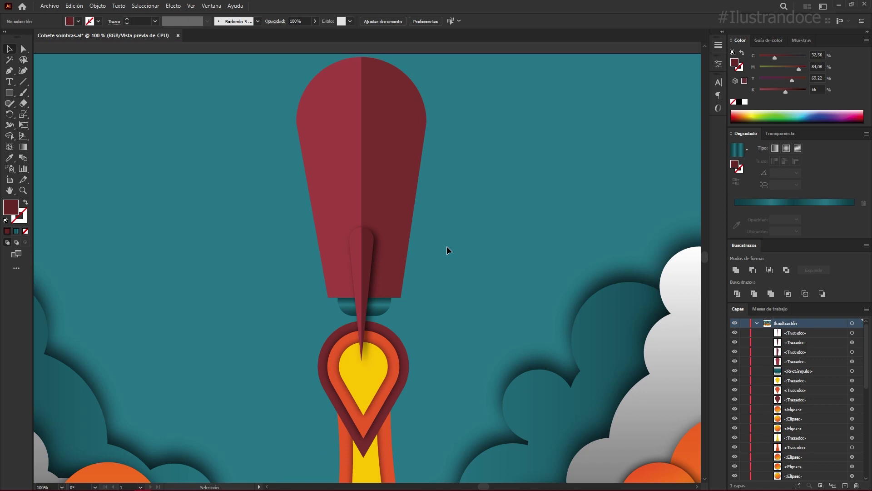
# Step: Select the thin fin and add an Inner Glow in Screen mode with a white colour
pyautogui.scroll(1, 432, 263)
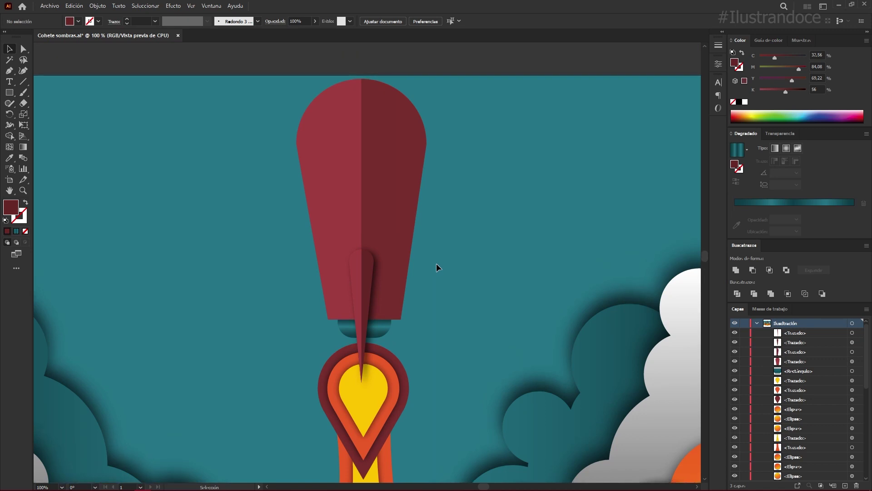
pyautogui.click(354, 263)
pyautogui.scroll(-1, 359, 286)
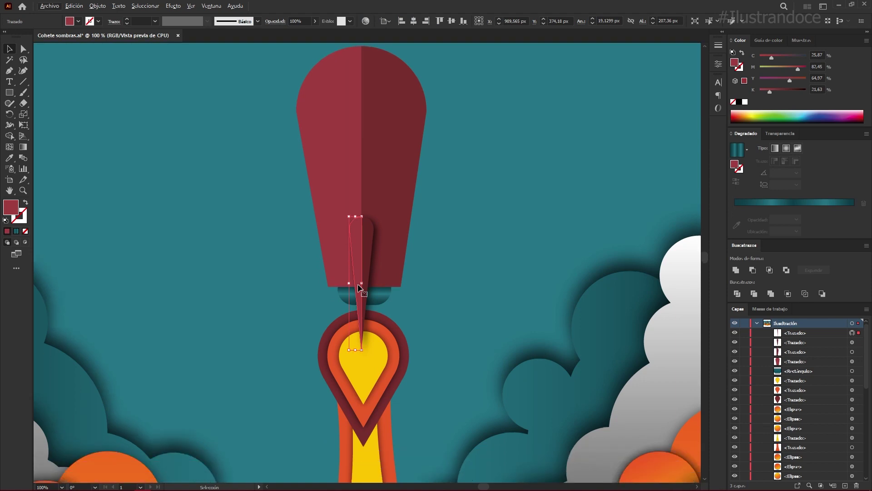
pyautogui.click(173, 5)
pyautogui.moveTo(231, 94)
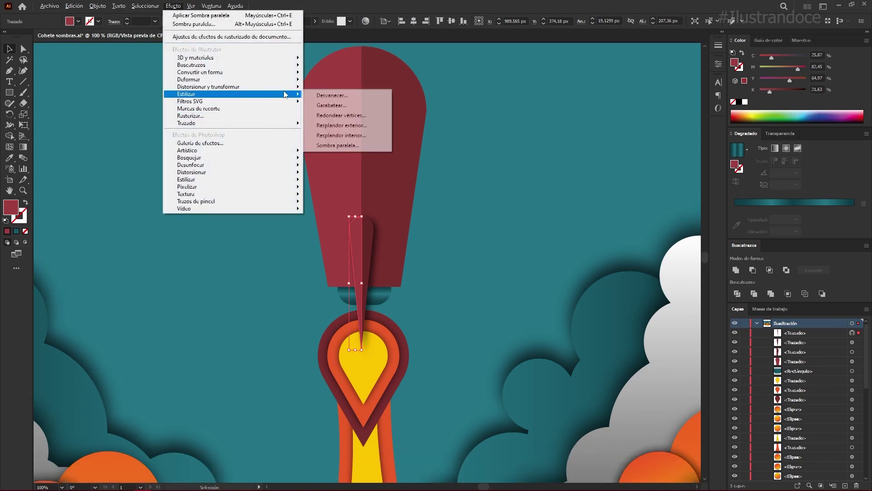
pyautogui.click(341, 136)
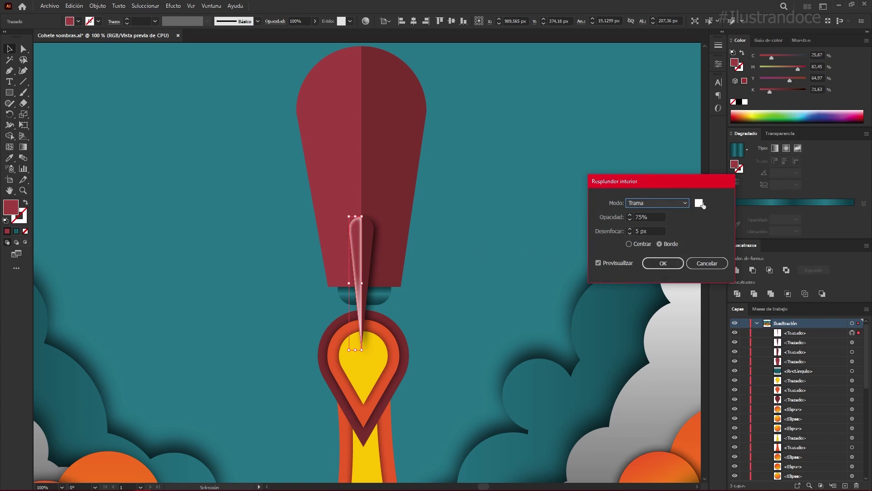
pyautogui.click(698, 203)
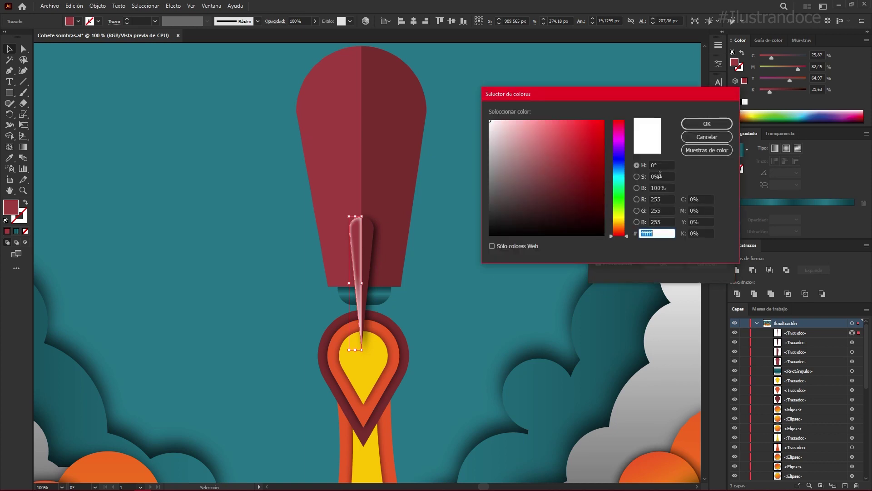
pyautogui.click(713, 127)
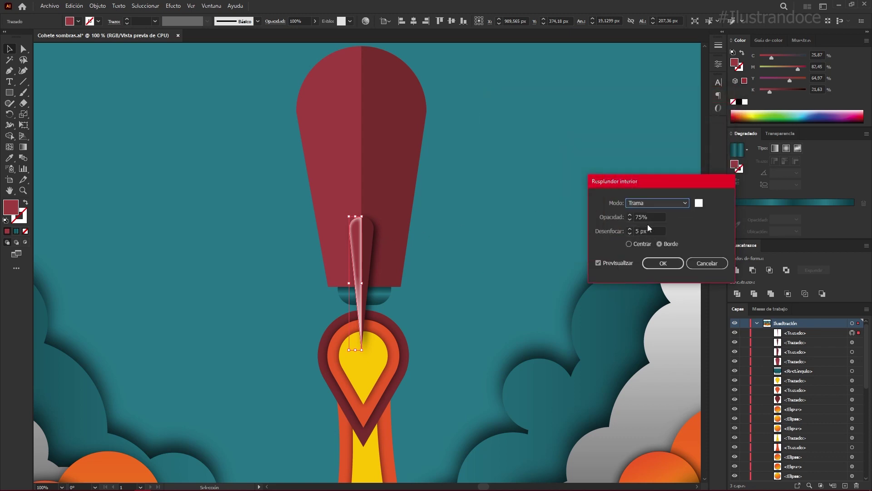
# Step: Set the inner glow to 75% opacity, 2 px blur on the Edge, and apply it
pyautogui.click(652, 218)
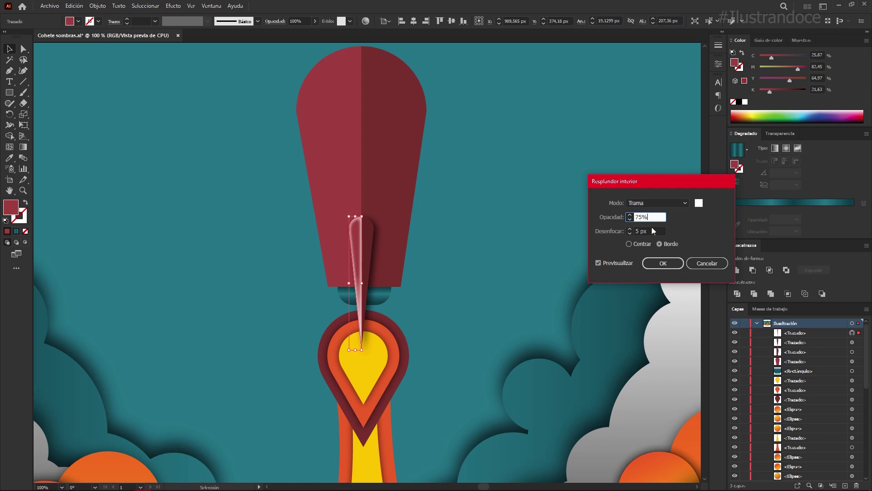
pyautogui.click(652, 231)
pyautogui.press('Down')
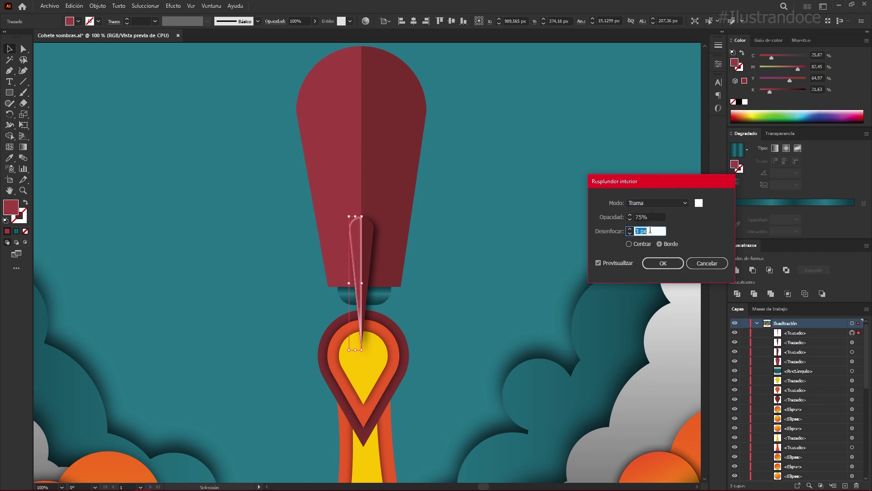
pyautogui.press('Down')
pyautogui.press('Down')
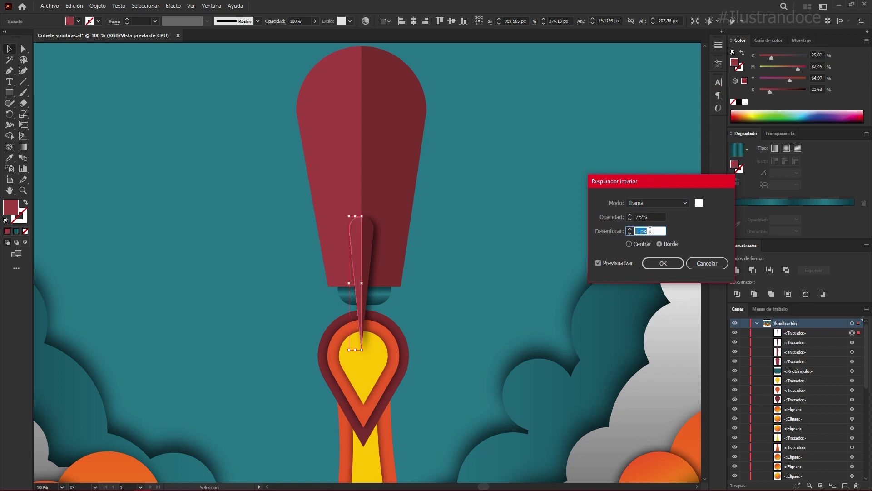
pyautogui.click(654, 261)
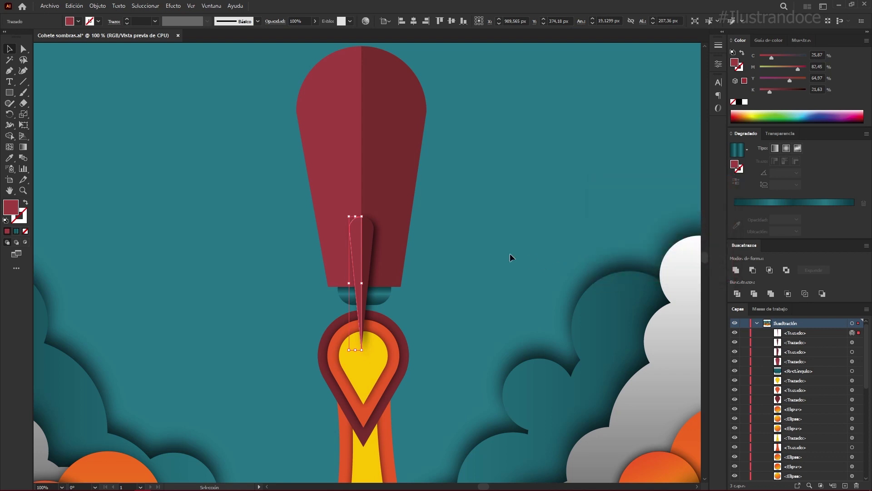
pyautogui.click(471, 246)
pyautogui.hotkey('ctrl', '-')
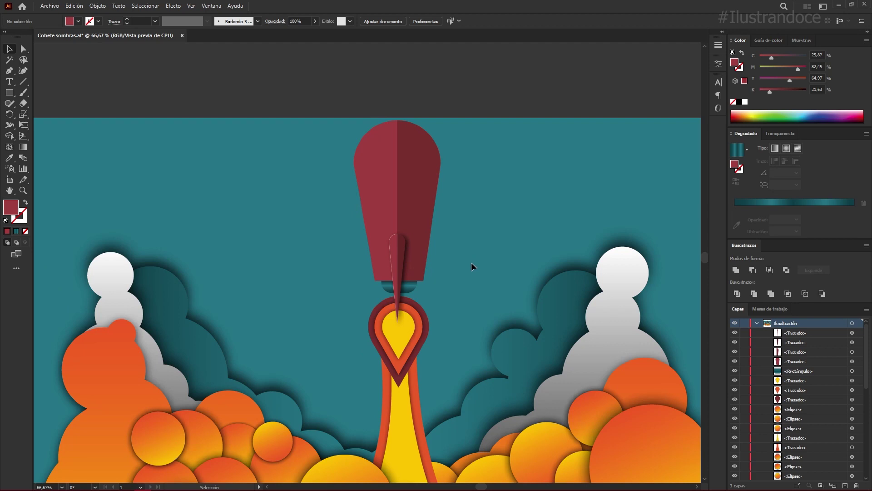
# Step: Draw a thin strip, about 7 × 285 px, down the rocket's centre seam, filled with sampled dark red
pyautogui.click(9, 93)
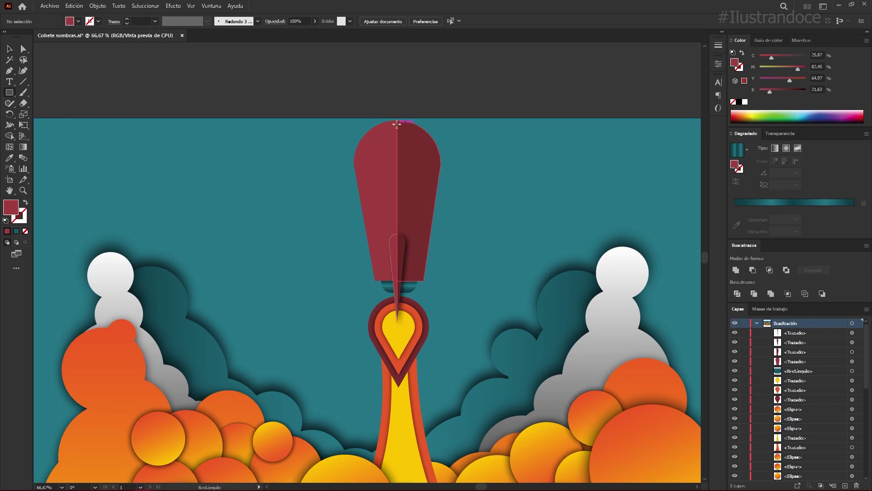
pyautogui.moveTo(395, 120); pyautogui.dragTo(400, 240)
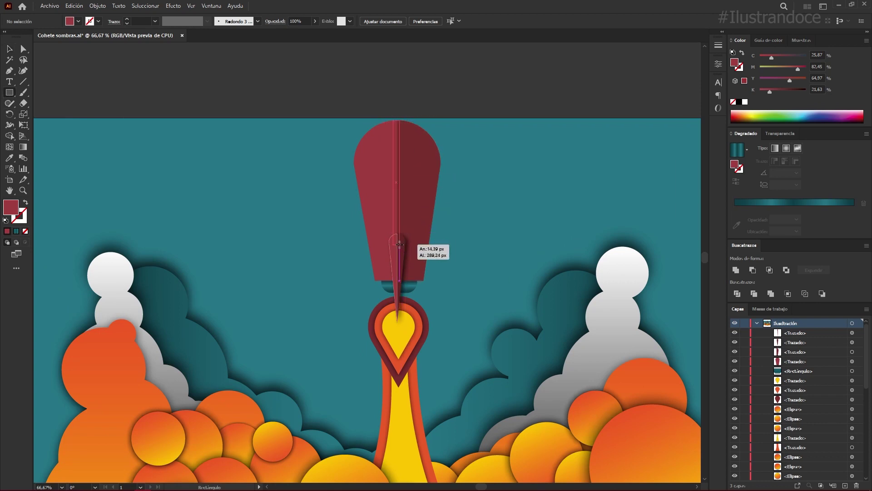
pyautogui.moveTo(400, 242); pyautogui.dragTo(399, 243)
pyautogui.scroll(2, 405, 177)
pyautogui.moveTo(378, 194); pyautogui.dragTo(385, 194)
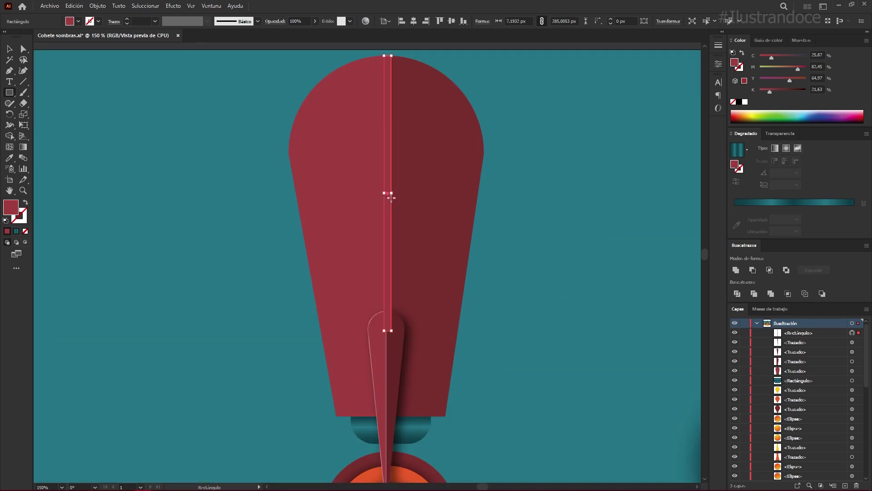
pyautogui.press('i')
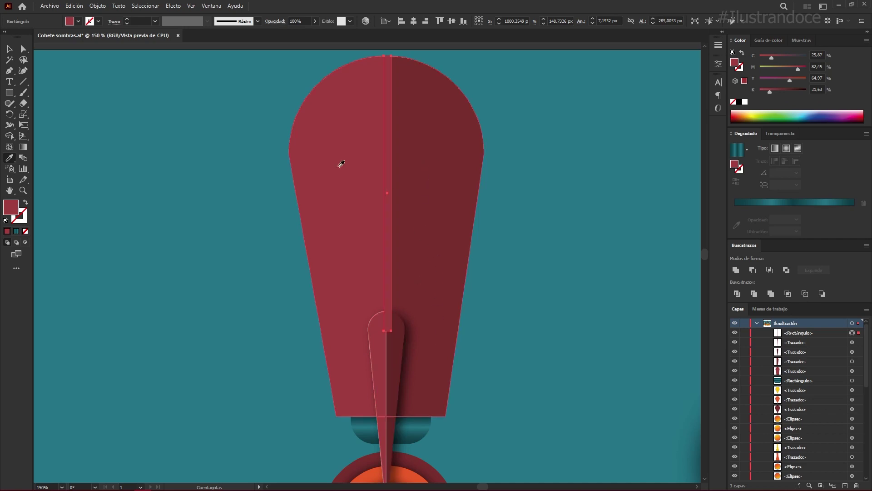
pyautogui.click(455, 145)
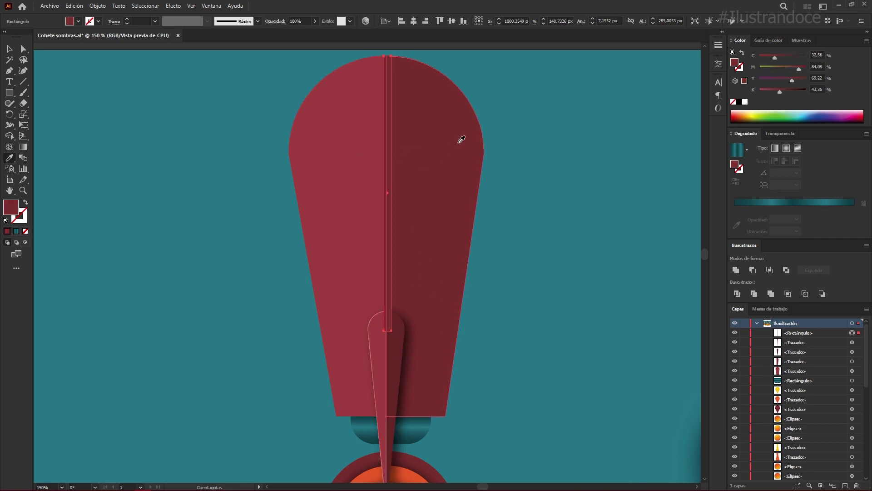
# Step: Give the strip a gradient fill and reduce it to just two end stops
pyautogui.click(16, 231)
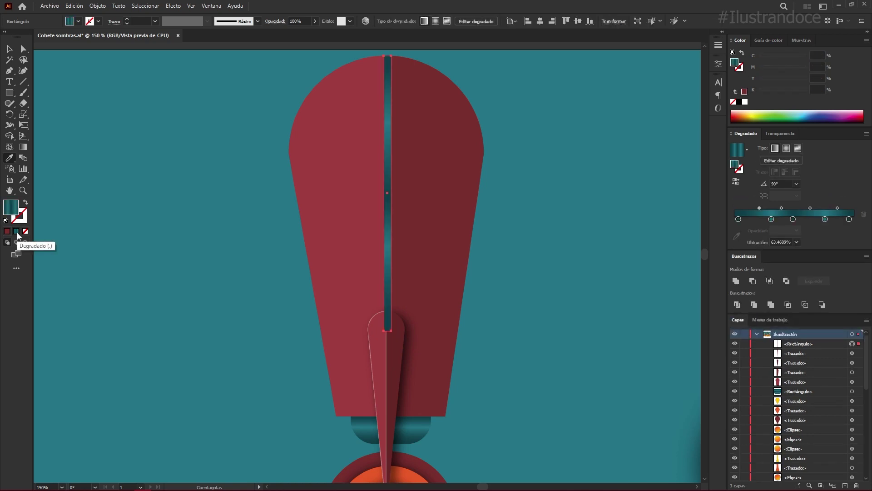
pyautogui.click(771, 219)
pyautogui.click(864, 214)
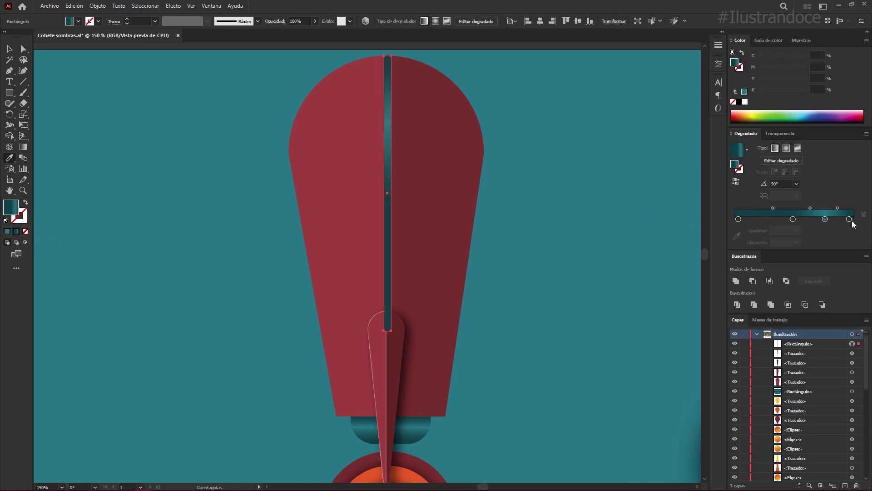
pyautogui.click(864, 215)
pyautogui.click(825, 219)
pyautogui.click(864, 214)
pyautogui.moveTo(793, 219); pyautogui.dragTo(854, 219)
# Step: Sample the rocket's dark and lighter reds into the left and right gradient stops
pyautogui.click(738, 220)
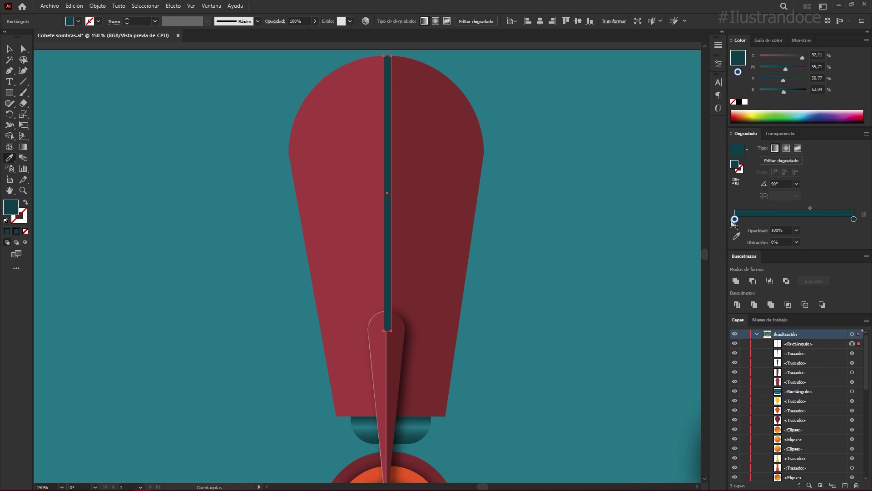
pyautogui.doubleClick(736, 220)
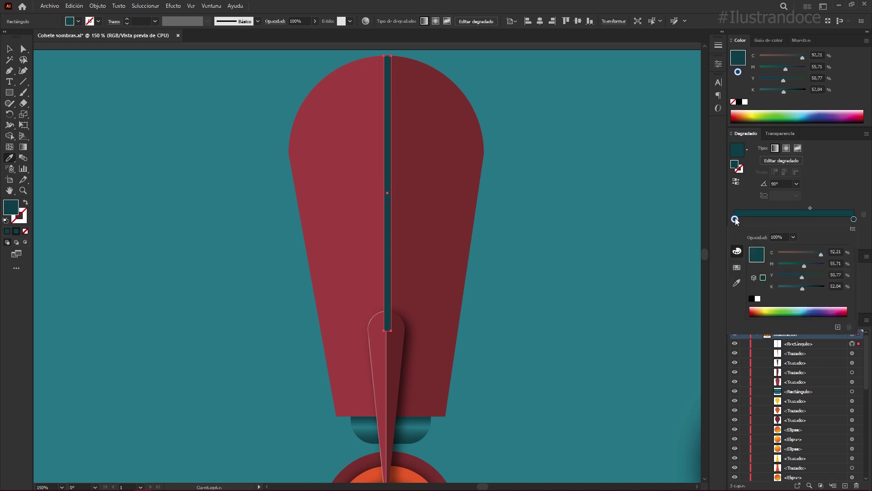
pyautogui.click(736, 286)
pyautogui.click(445, 149)
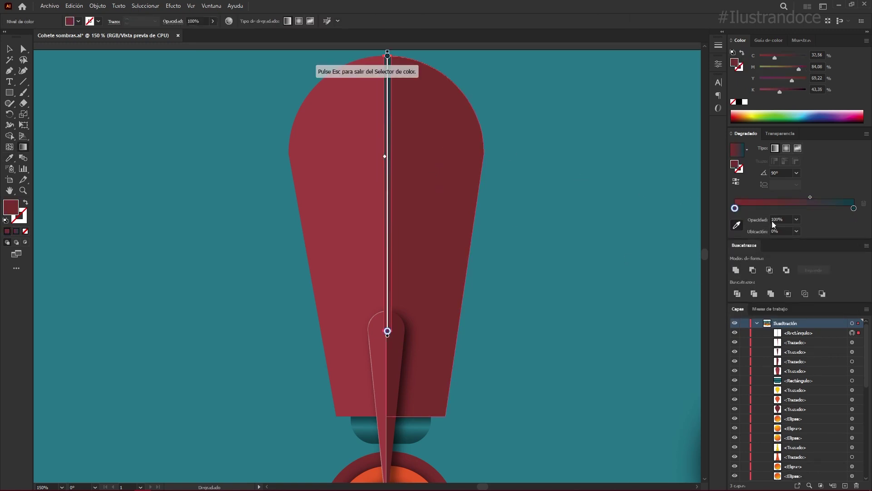
pyautogui.click(854, 208)
pyautogui.doubleClick(854, 208)
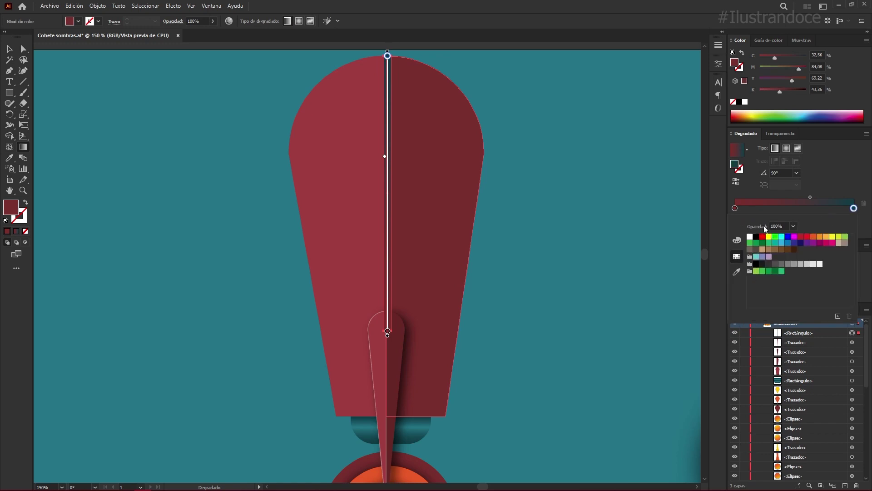
pyautogui.click(737, 272)
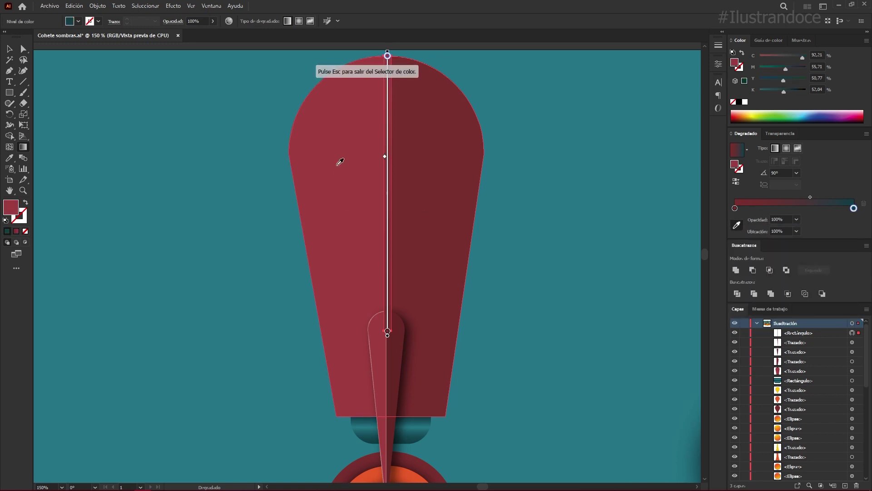
pyautogui.click(431, 163)
pyautogui.click(439, 154)
pyautogui.click(363, 156)
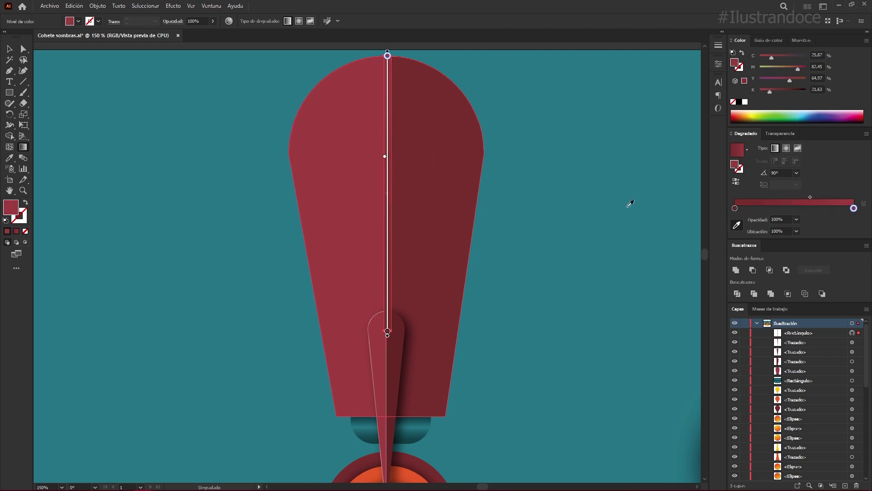
# Step: Set the left stop to K 71, the right stop to K 0, and the gradient angle to 30°
pyautogui.click(735, 209)
pyautogui.doubleClick(735, 209)
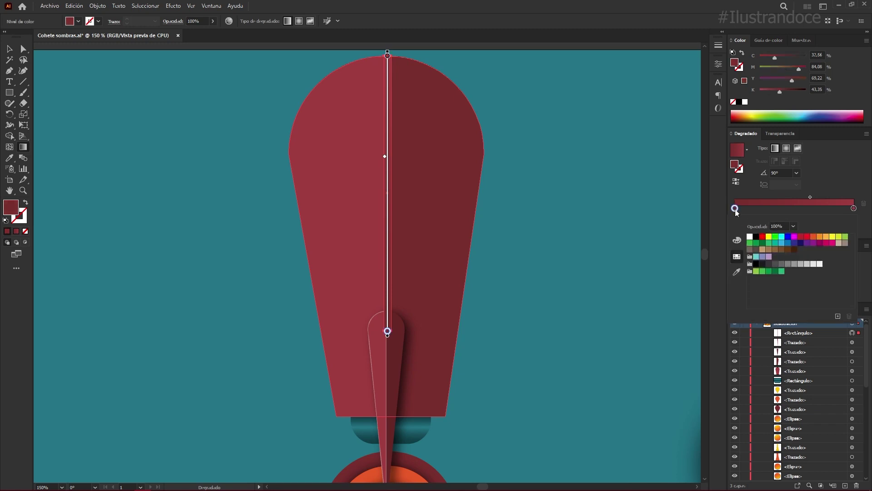
pyautogui.click(738, 241)
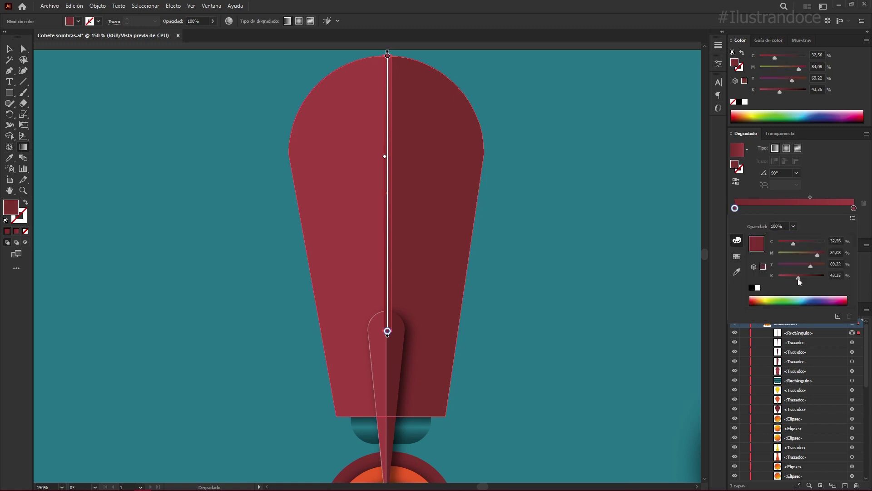
pyautogui.moveTo(809, 280); pyautogui.dragTo(812, 280)
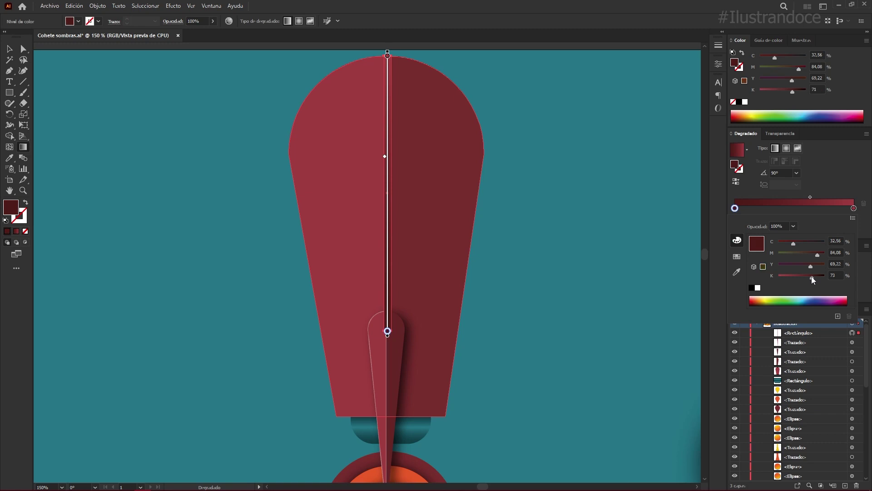
pyautogui.click(852, 192)
pyautogui.doubleClick(854, 208)
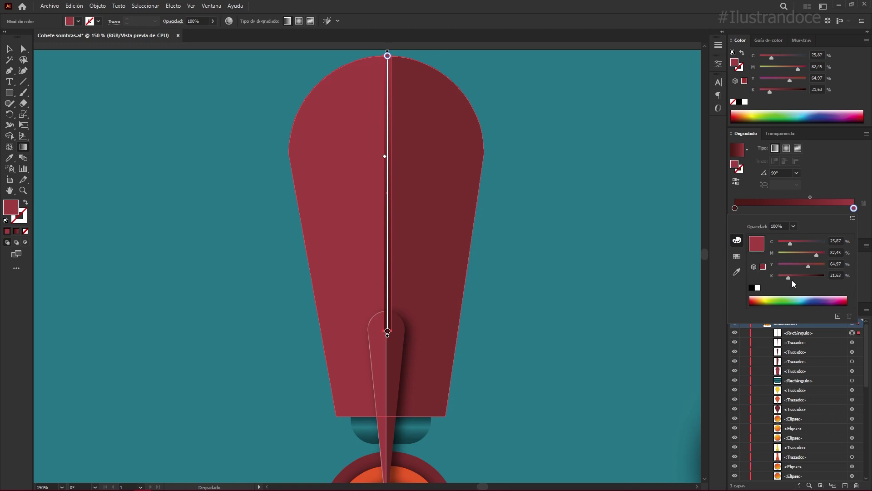
pyautogui.moveTo(789, 278); pyautogui.dragTo(770, 278)
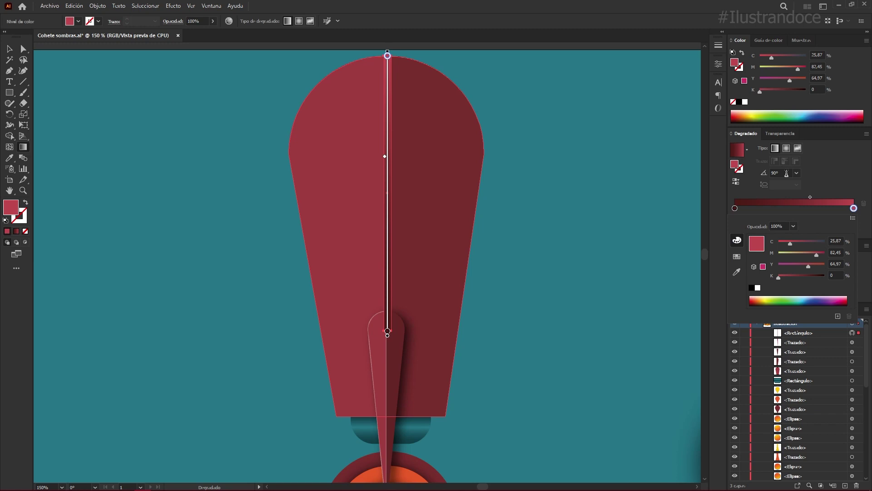
pyautogui.click(760, 174)
pyautogui.write('30')
pyautogui.press('Return')
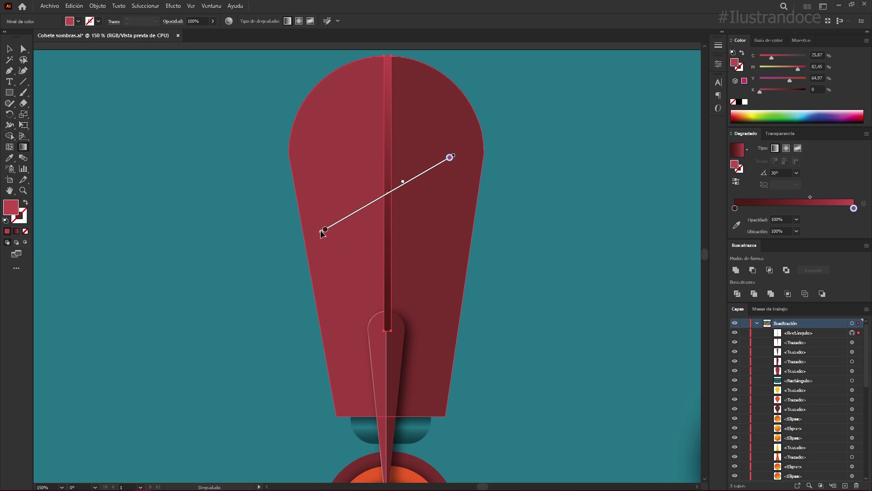
# Step: Turn the centre strip's gradient to about 0.46°, pulling the bright stop to ~68% and the midpoint right
pyautogui.moveTo(458, 154); pyautogui.dragTo(464, 224)
pyautogui.moveTo(463, 225); pyautogui.dragTo(464, 227)
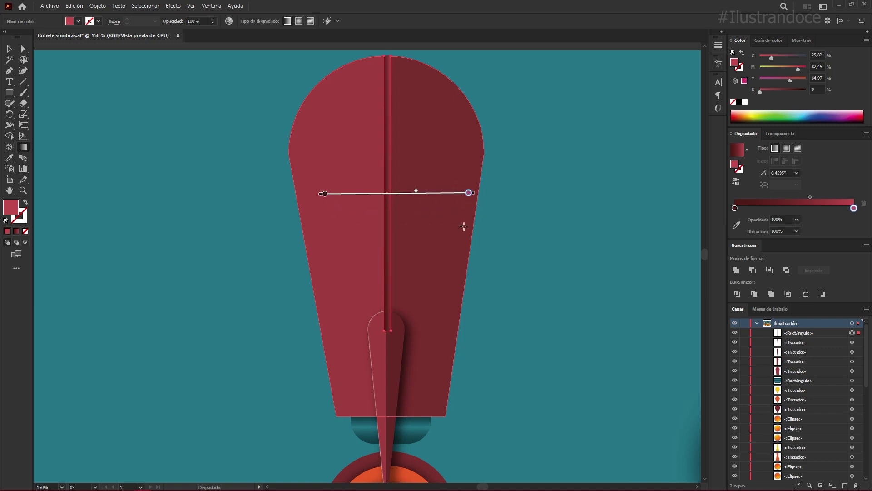
pyautogui.click(9, 49)
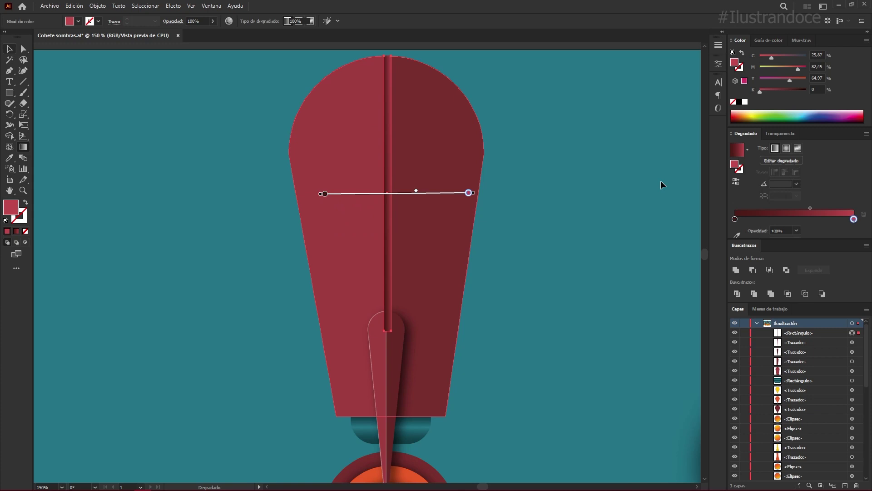
pyautogui.moveTo(854, 219); pyautogui.dragTo(799, 220)
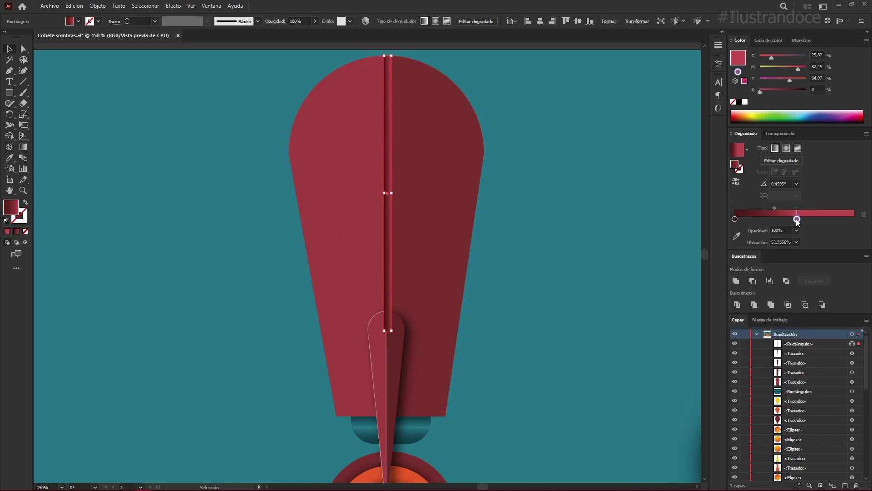
pyautogui.moveTo(798, 220); pyautogui.dragTo(816, 220)
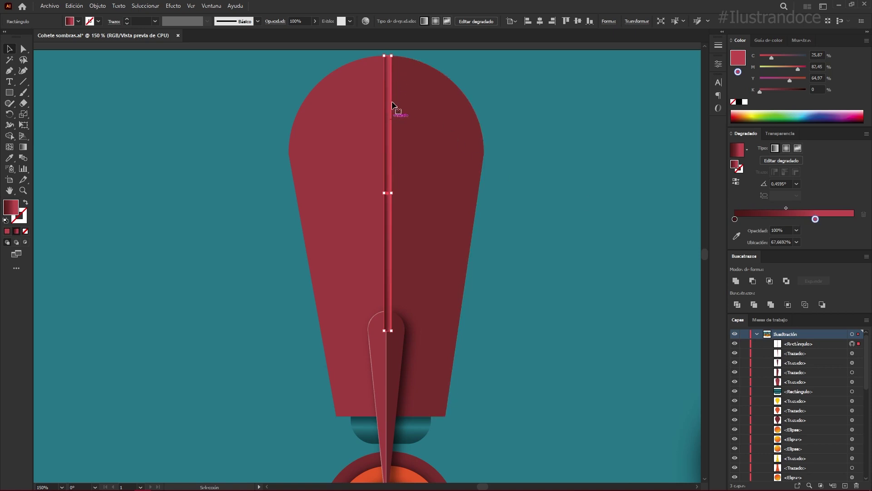
pyautogui.moveTo(786, 208); pyautogui.dragTo(792, 207)
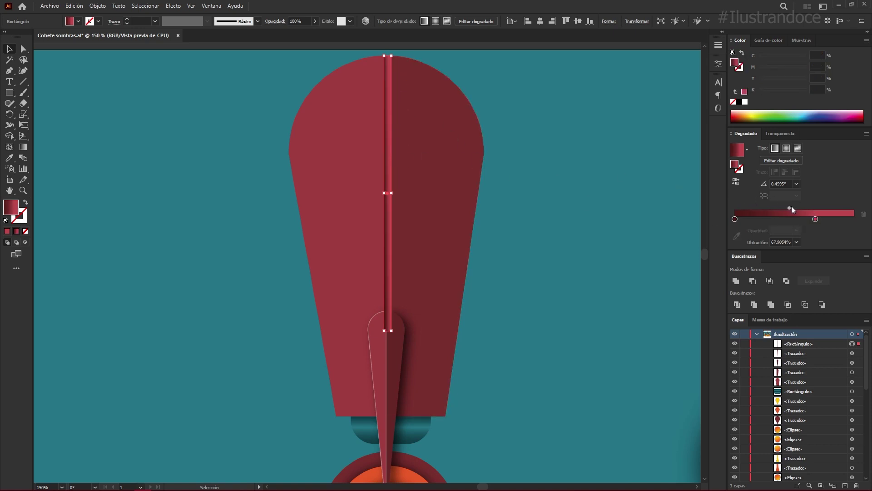
pyautogui.click(536, 112)
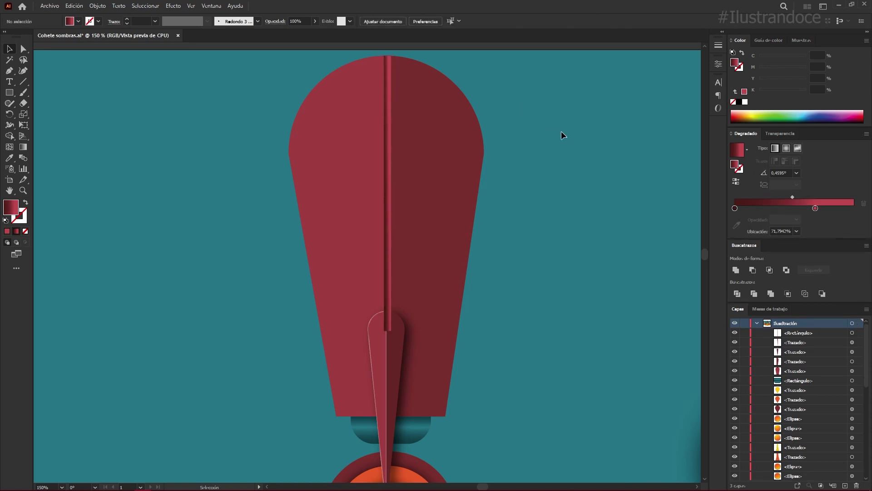
pyautogui.scroll(-3, 561, 130)
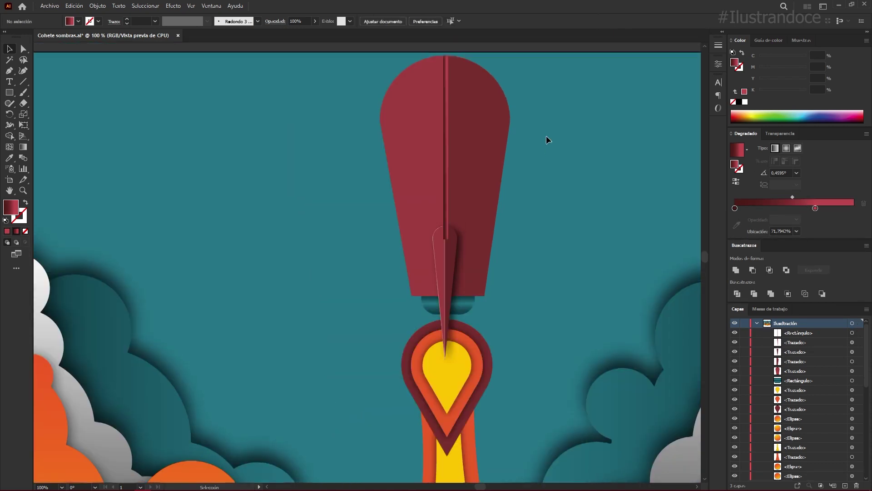
# Step: Bring both pointed fin paths forward (Organizar > Hacia delante) over the centre strip
pyautogui.scroll(2, 546, 135)
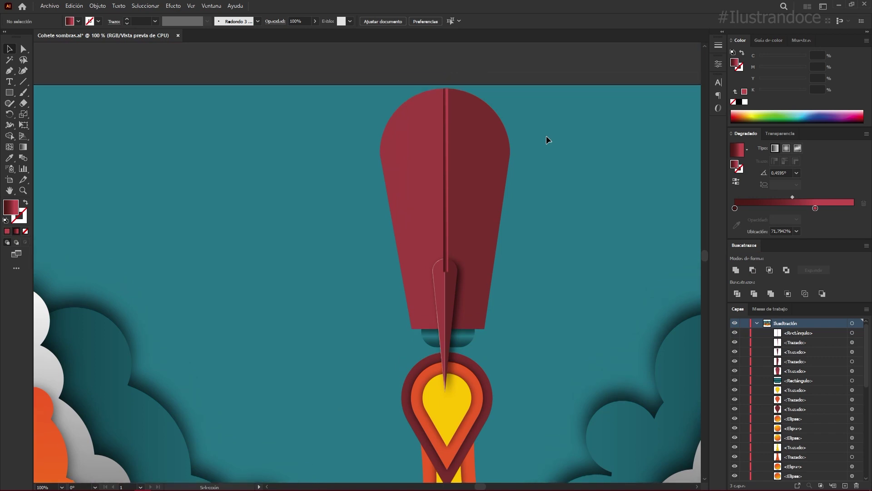
pyautogui.click(439, 286)
pyautogui.keyDown('shift'); pyautogui.click(449, 297); pyautogui.keyUp('shift')
pyautogui.rightClick(451, 300)
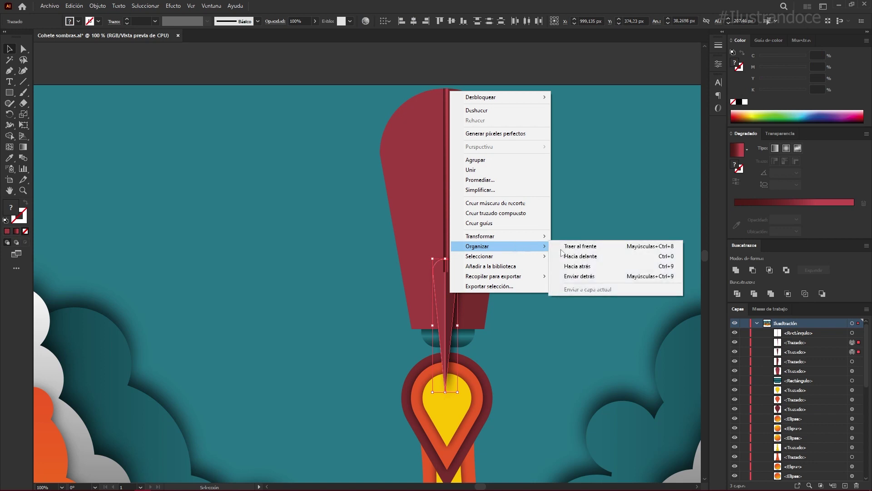
pyautogui.click(608, 256)
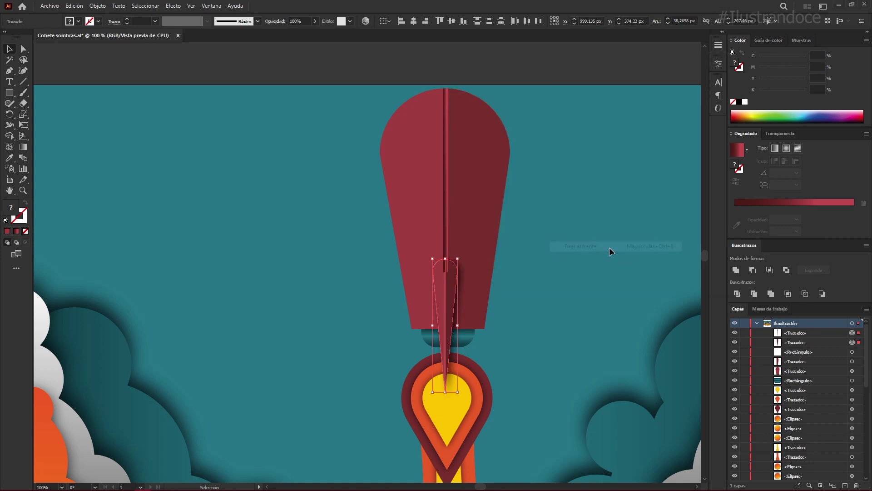
pyautogui.click(558, 226)
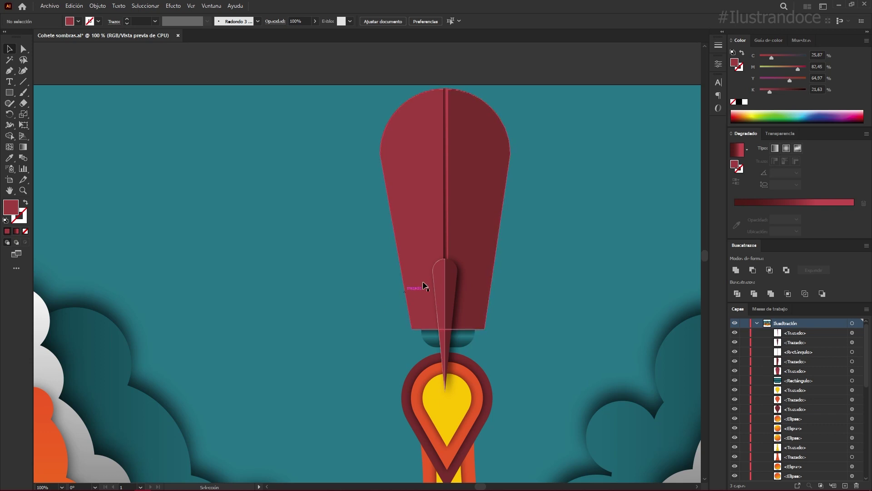
# Step: Draw two overlapping red rectangles left of the rocket and subtract the front one with Minus Front
pyautogui.click(10, 93)
pyautogui.moveTo(237, 133); pyautogui.dragTo(295, 268)
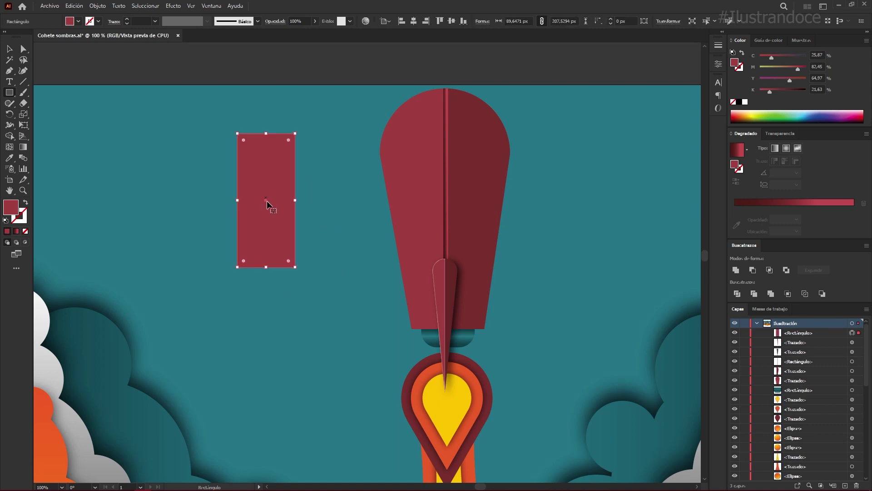
pyautogui.moveTo(325, 338); pyautogui.dragTo(267, 200)
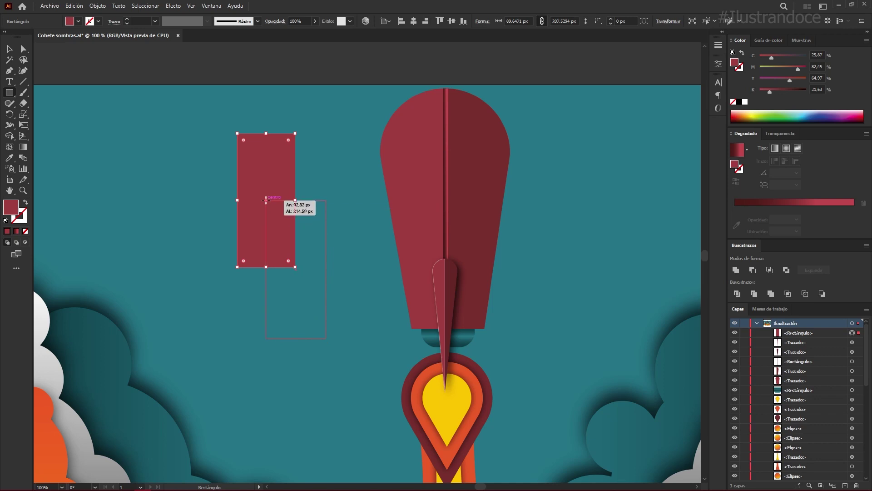
pyautogui.press('v')
pyautogui.moveTo(296, 200); pyautogui.dragTo(300, 180)
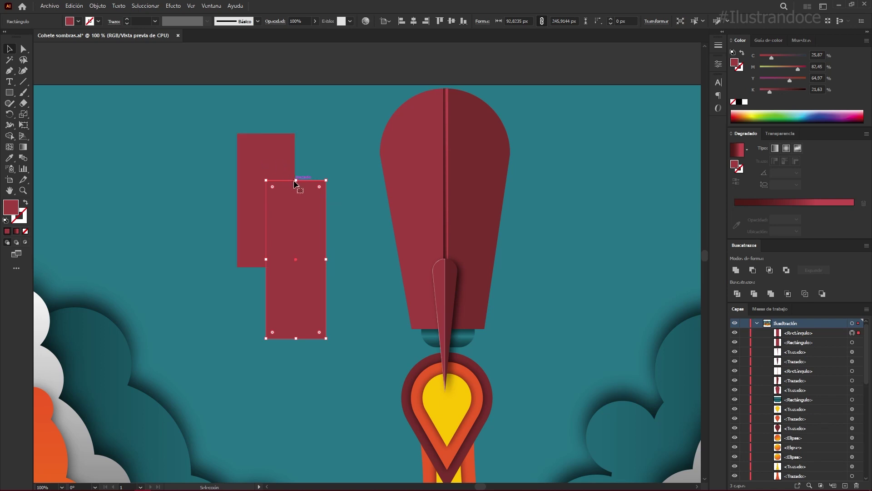
pyautogui.keyDown('shift'); pyautogui.click(278, 167); pyautogui.keyUp('shift')
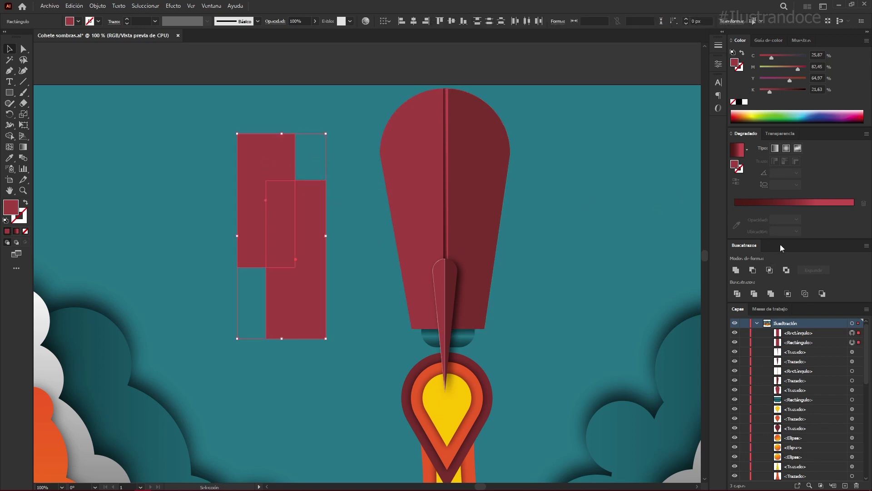
pyautogui.click(753, 270)
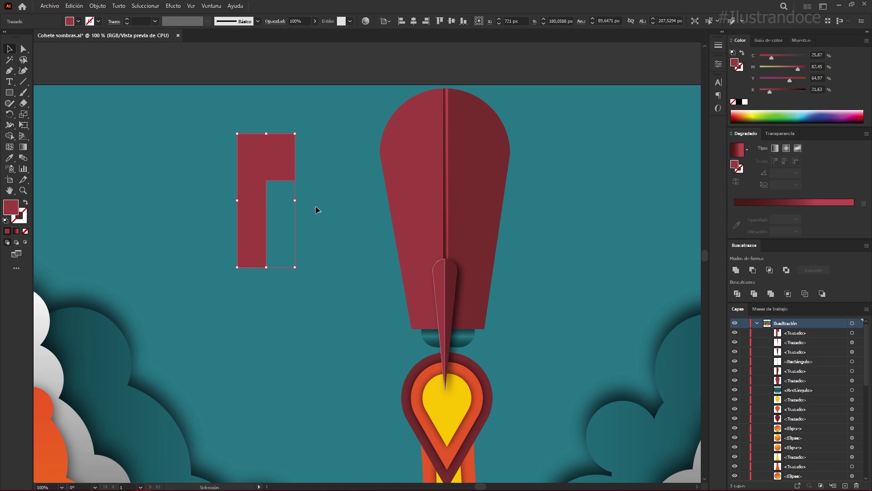
pyautogui.click(319, 190)
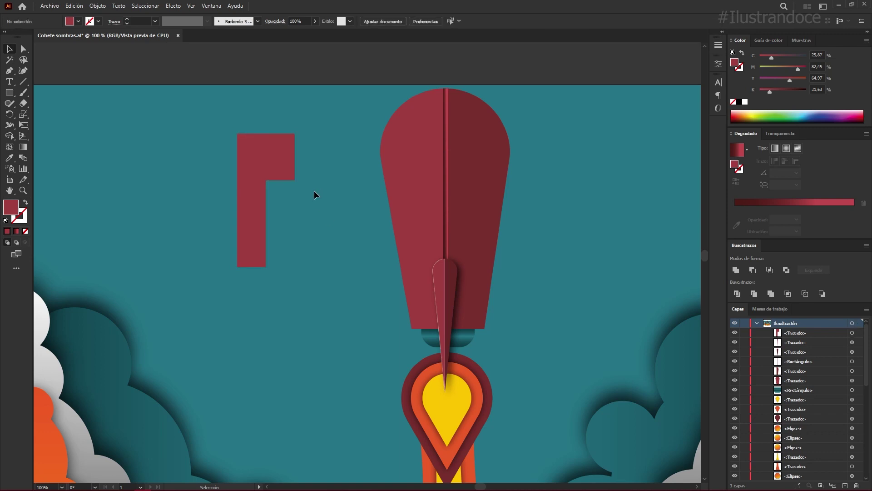
# Step: Round the L-shape's top-left, inner and bottom corners with live-corner widgets
pyautogui.press('a')
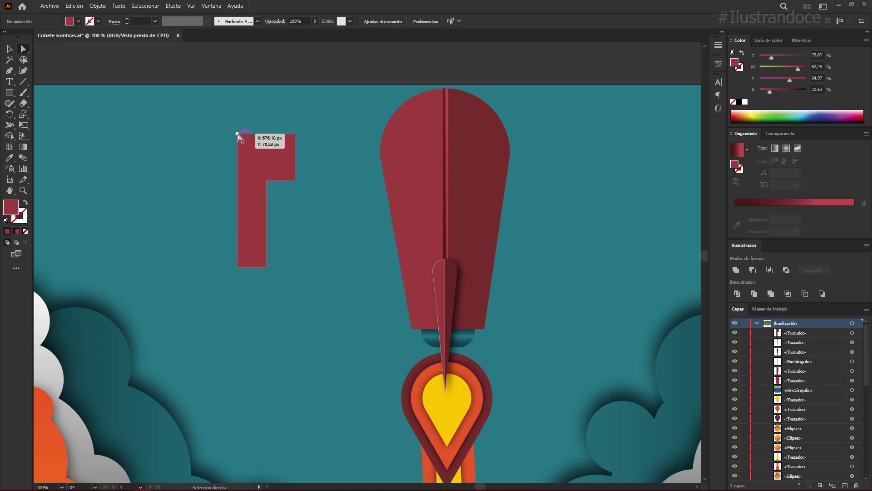
pyautogui.click(238, 136)
pyautogui.moveTo(244, 140); pyautogui.dragTo(299, 210)
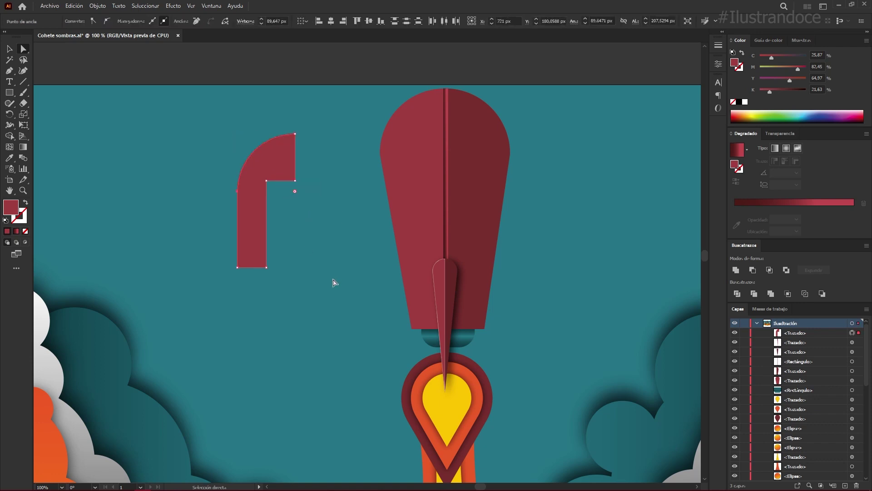
pyautogui.click(266, 181)
pyautogui.moveTo(275, 189); pyautogui.dragTo(312, 232)
pyautogui.click(267, 268)
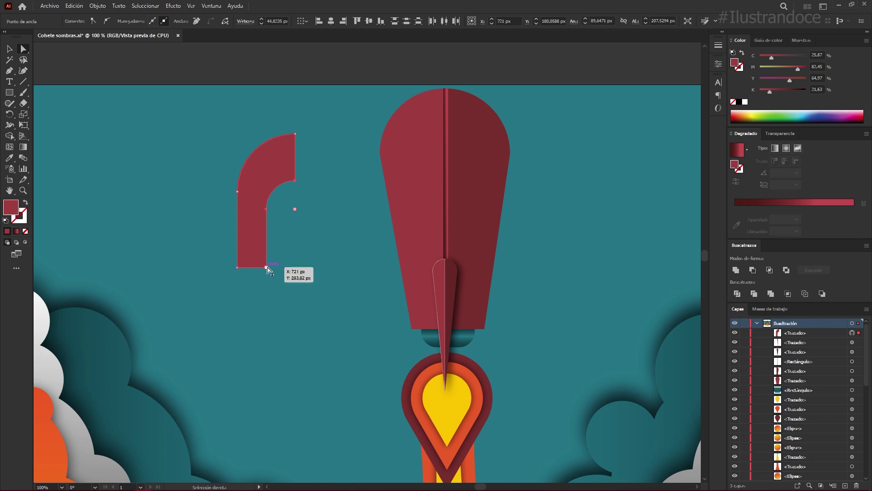
pyautogui.moveTo(260, 262); pyautogui.dragTo(244, 214)
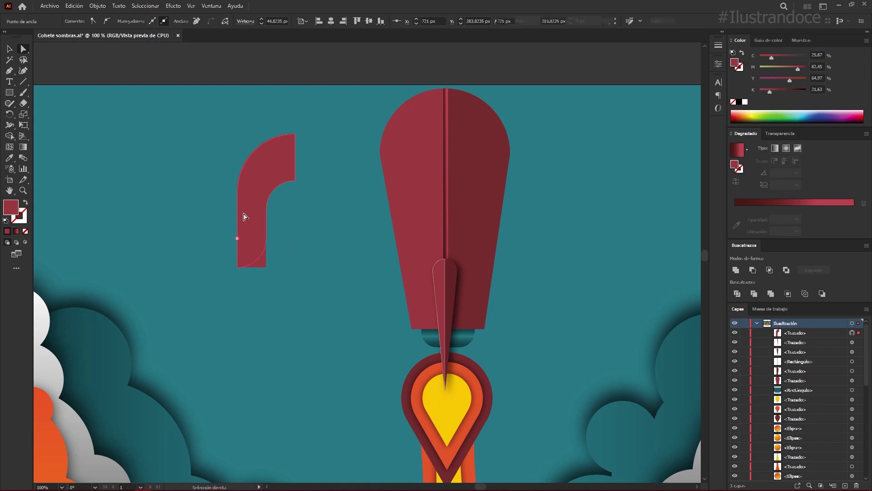
# Step: Give the fin the rocket's dark red, then darken it to K 62
pyautogui.press('v')
pyautogui.press('i')
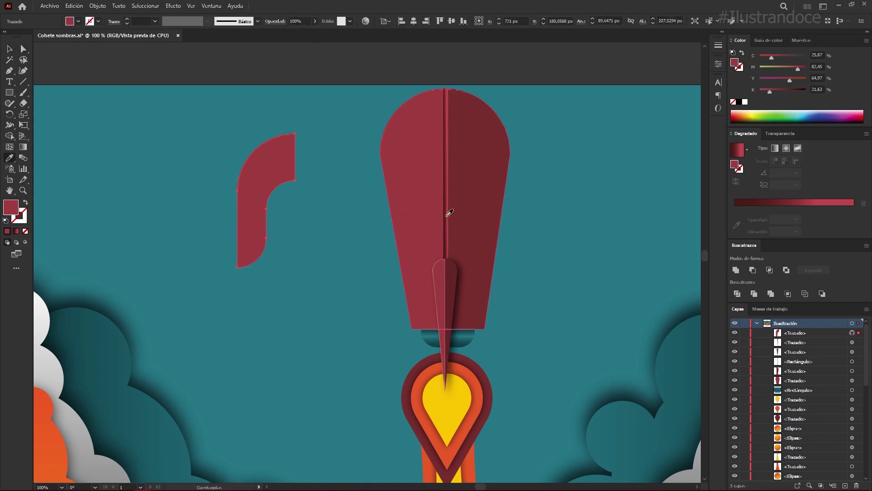
pyautogui.click(479, 170)
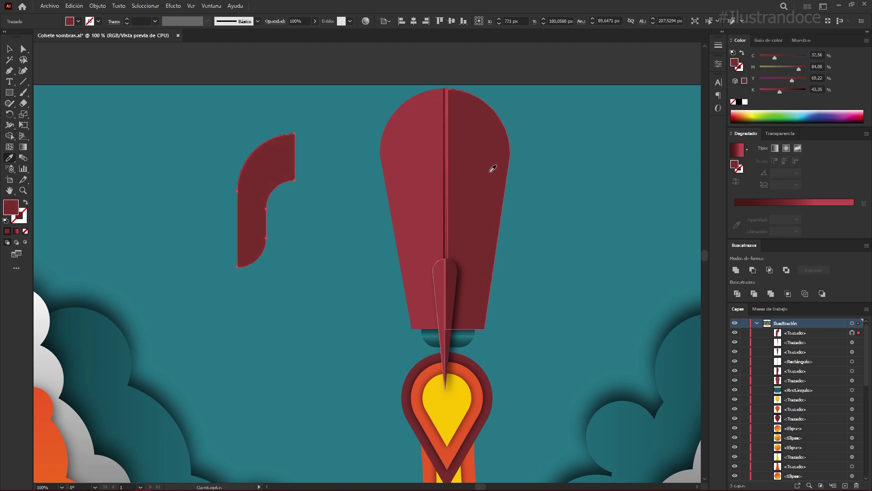
pyautogui.moveTo(782, 92); pyautogui.dragTo(789, 91)
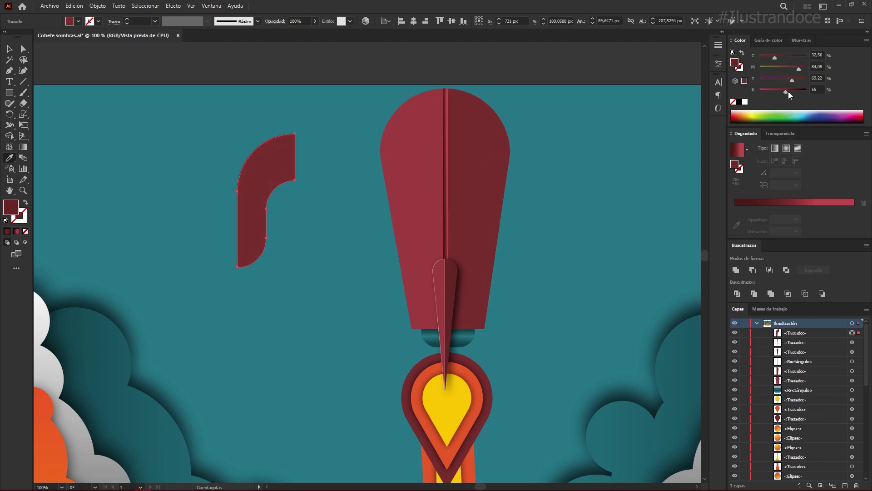
# Step: Tilt the fin about 11.5° clockwise and move it against the rocket's left side
pyautogui.click(9, 50)
pyautogui.moveTo(299, 272); pyautogui.dragTo(307, 257)
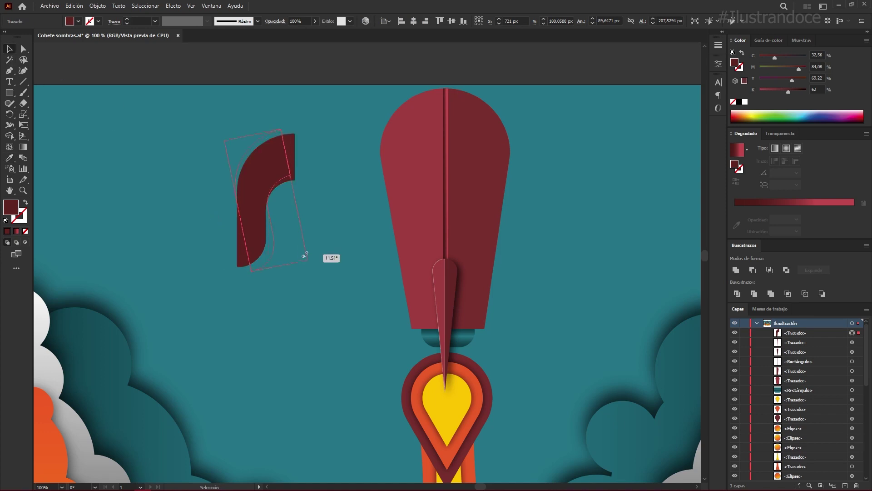
pyautogui.moveTo(265, 206); pyautogui.dragTo(375, 303)
# Step: Send the fin behind the rocket body (Enviar detrás) but keep it above the sky rectangle
pyautogui.rightClick(375, 303)
pyautogui.moveTo(404, 245)
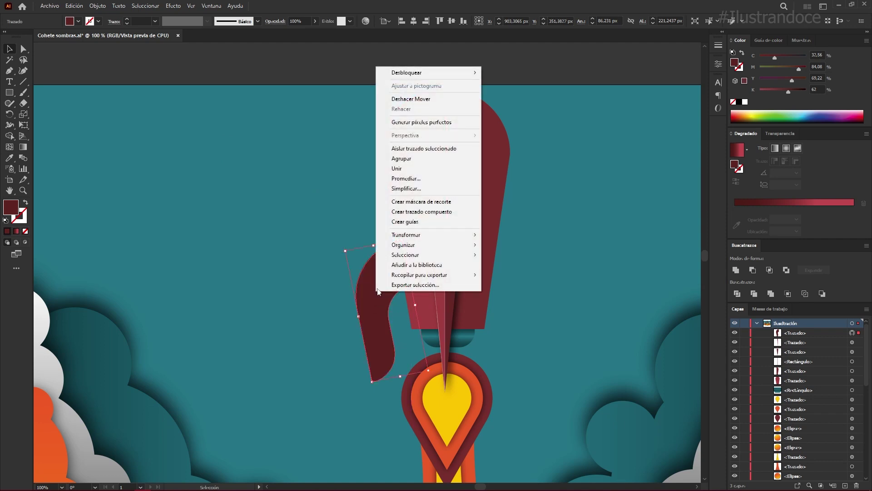
pyautogui.click(517, 278)
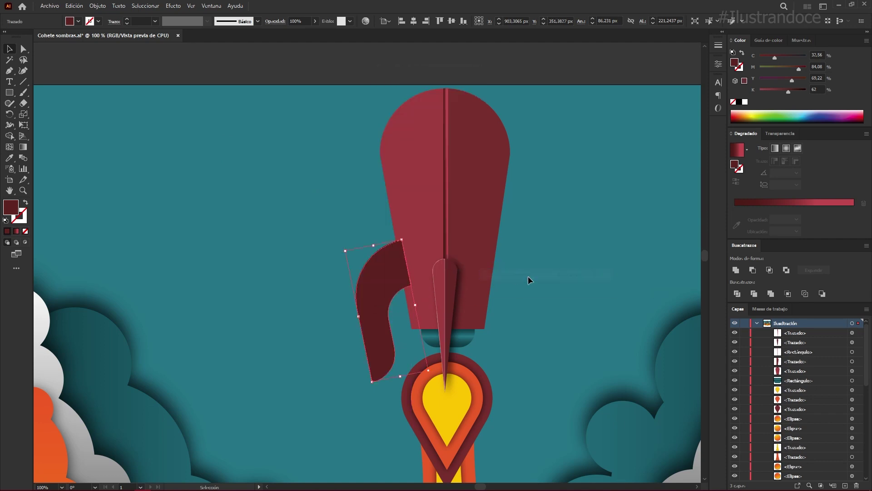
pyautogui.click(810, 485)
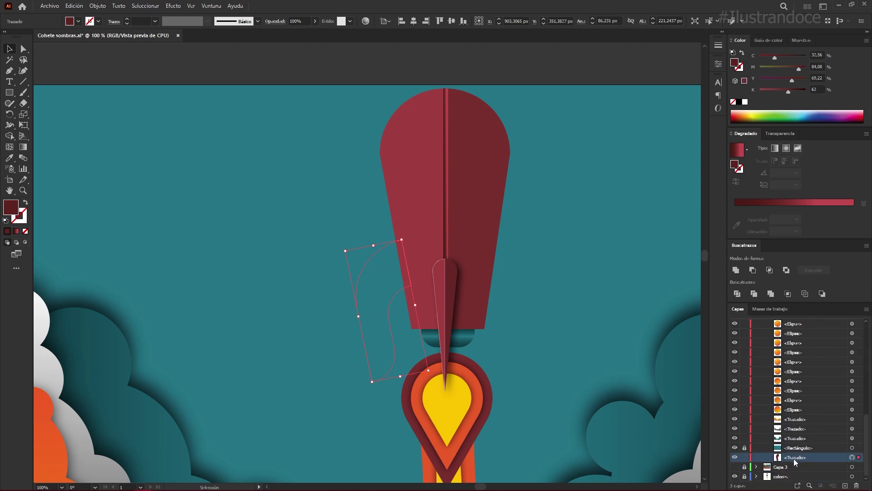
pyautogui.moveTo(795, 459); pyautogui.dragTo(799, 445)
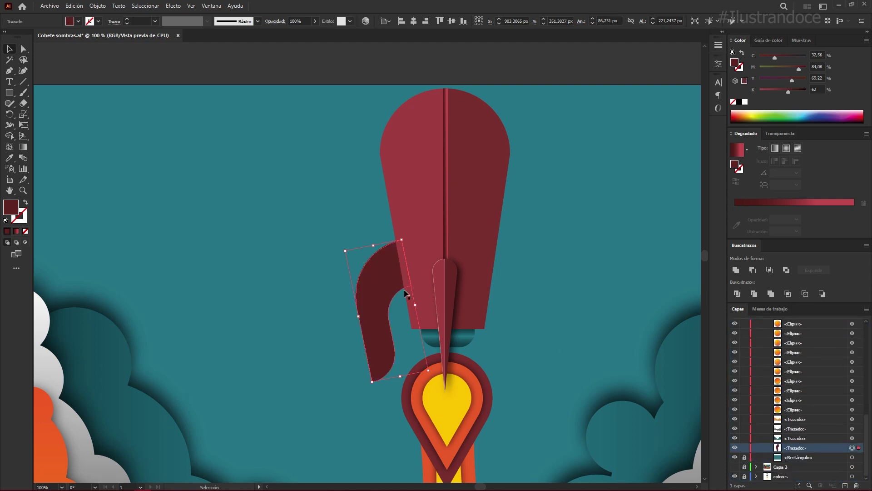
# Step: Scale the fin down to about 77 × 197 px and nudge it lower under the rocket's edge
pyautogui.moveTo(380, 308); pyautogui.dragTo(385, 315)
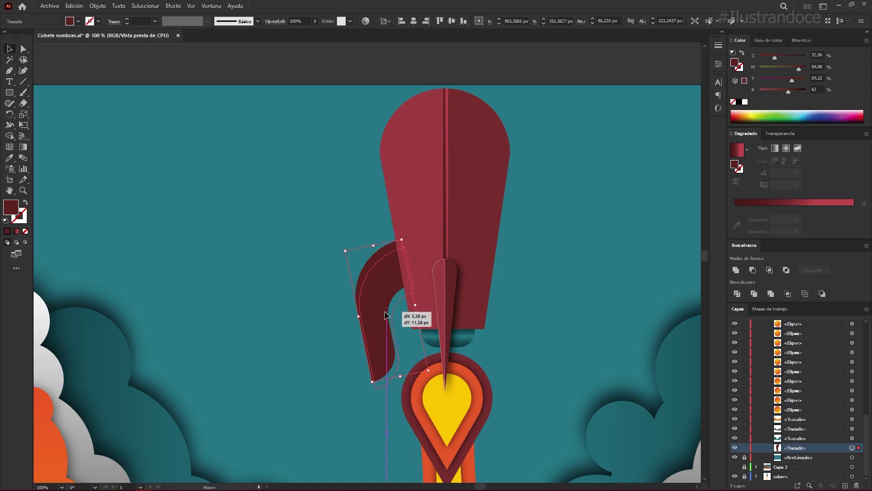
pyautogui.moveTo(385, 310); pyautogui.dragTo(384, 309)
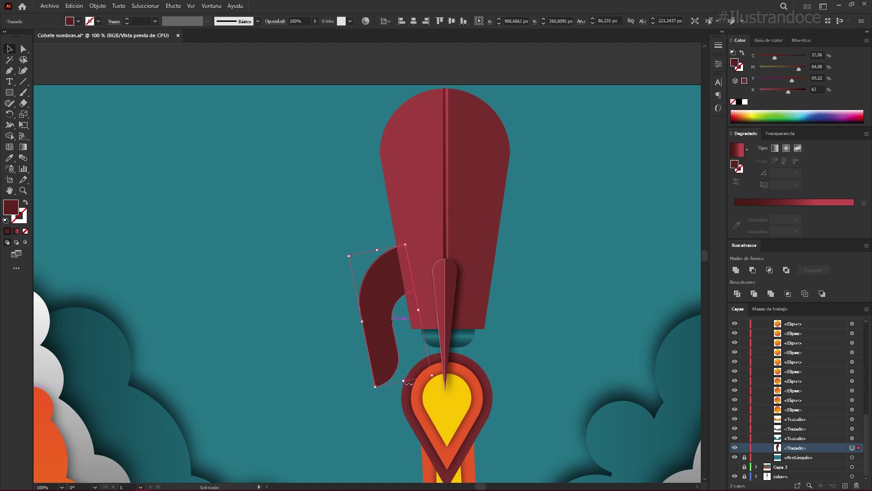
pyautogui.moveTo(406, 381); pyautogui.dragTo(400, 364)
pyautogui.moveTo(382, 323); pyautogui.dragTo(388, 333)
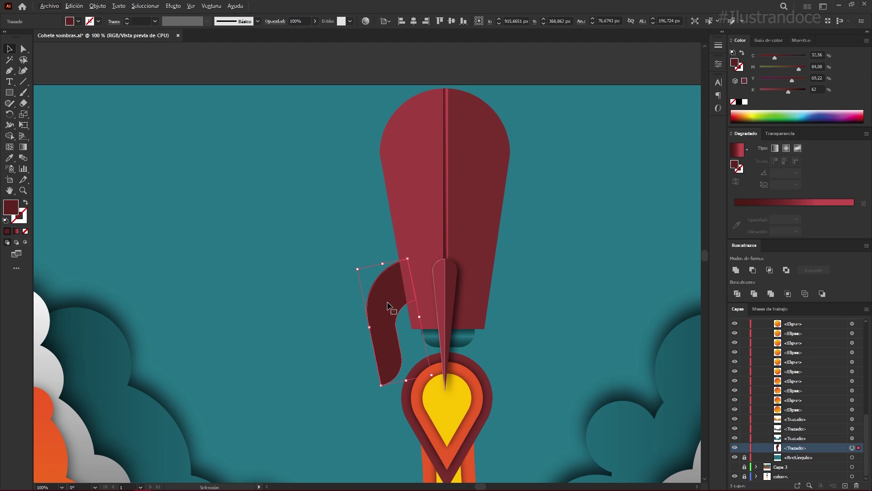
# Step: Make a vertical-axis reflected copy of the fin and place it on the rocket's right side
pyautogui.rightClick(390, 306)
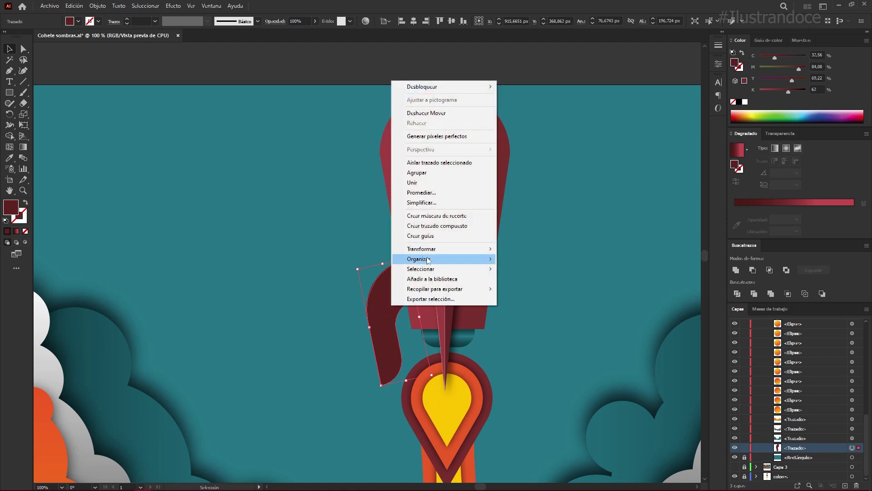
pyautogui.moveTo(421, 249)
pyautogui.click(527, 281)
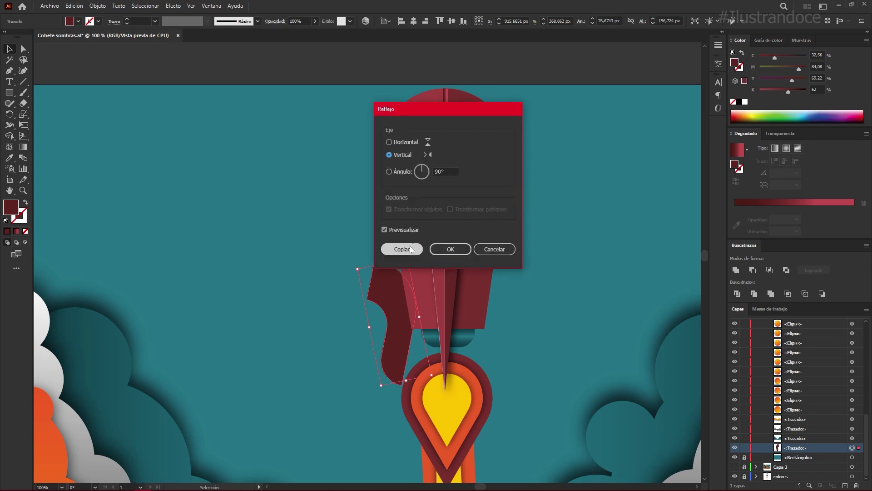
pyautogui.click(410, 249)
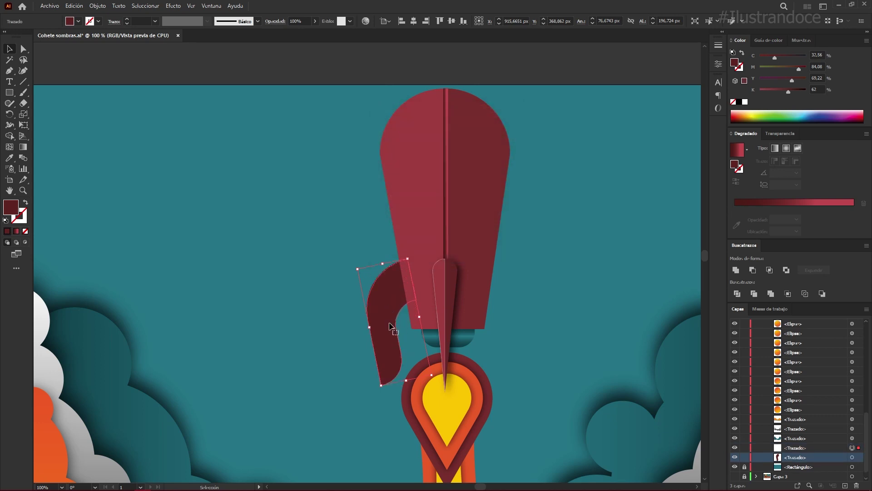
pyautogui.moveTo(406, 319); pyautogui.dragTo(506, 317)
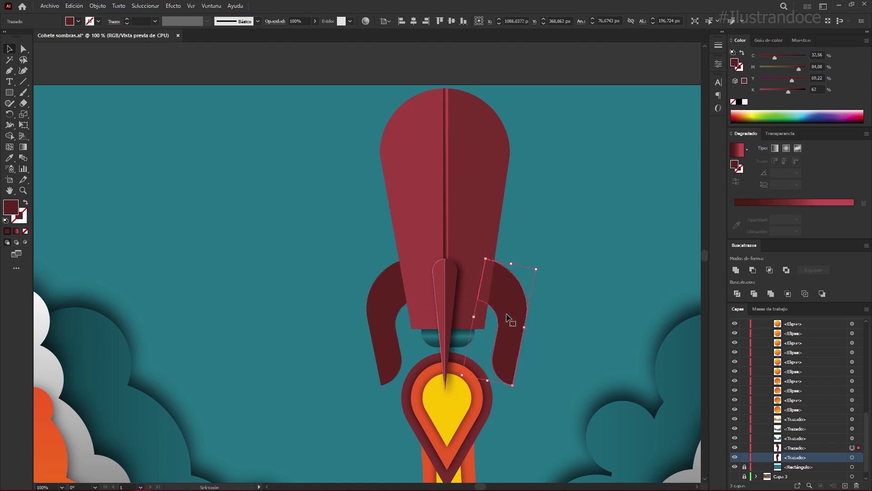
pyautogui.press('Left')
# Step: Add a white edge inner glow with 3 px blur to the right fin
pyautogui.click(173, 10)
pyautogui.moveTo(186, 94)
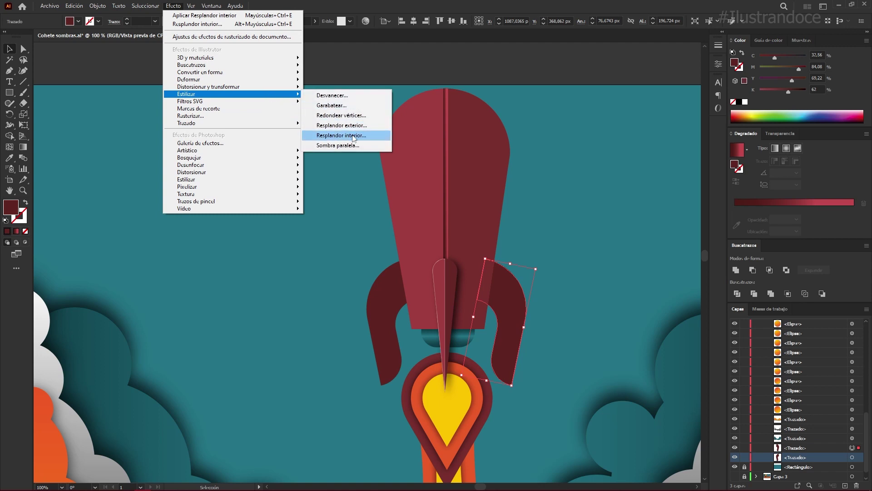
pyautogui.click(350, 134)
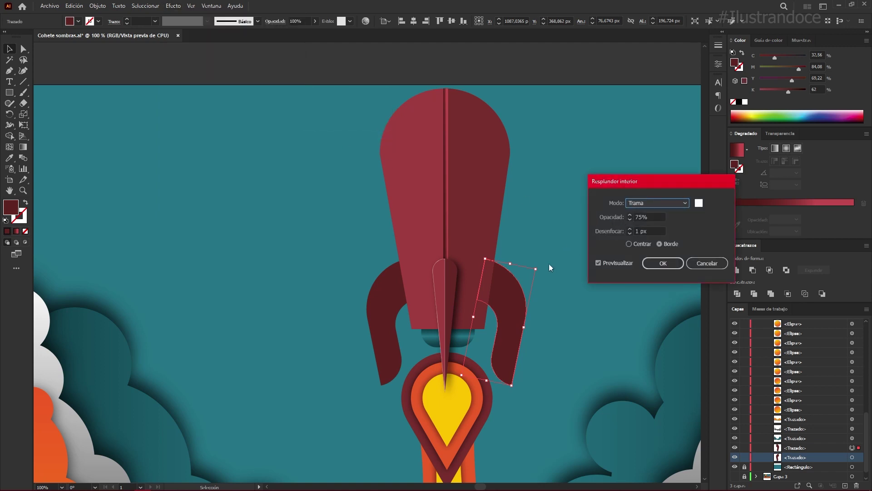
pyautogui.click(651, 231)
pyautogui.press('Up')
pyautogui.press('Up')
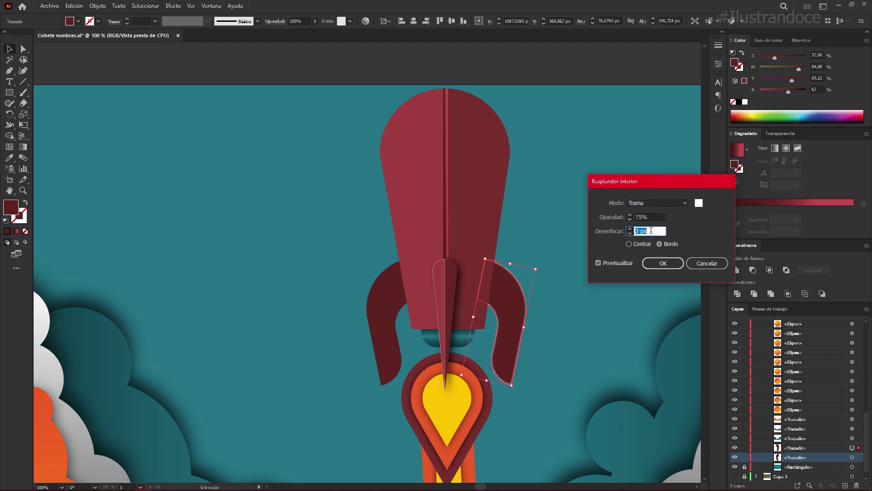
pyautogui.click(663, 263)
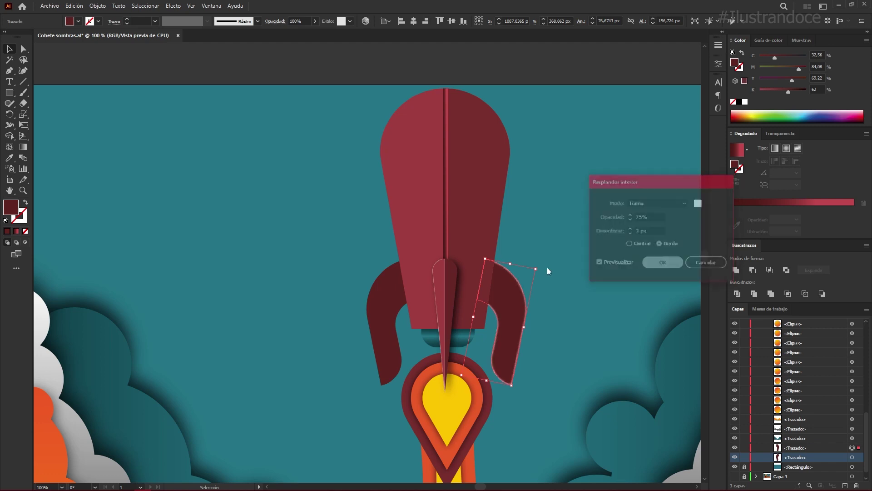
# Step: Apply the same white edge inner glow to the left fin
pyautogui.click(385, 308)
pyautogui.click(173, 6)
pyautogui.moveTo(186, 94)
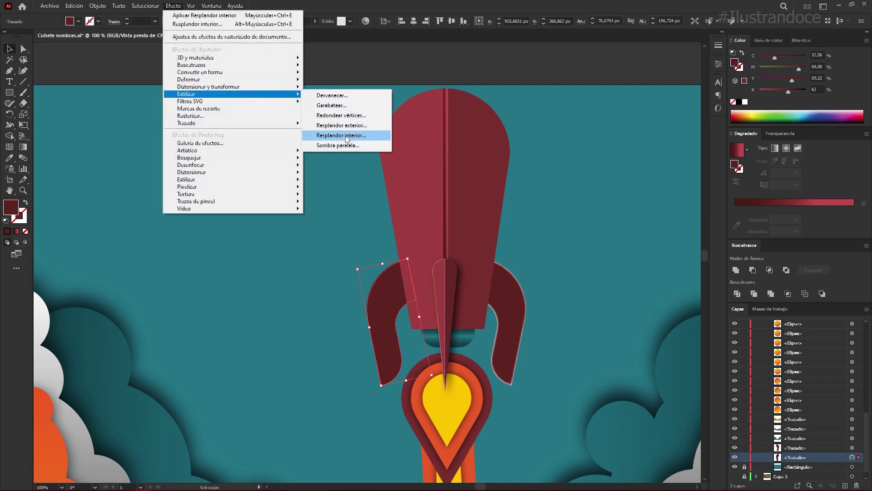
pyautogui.click(347, 136)
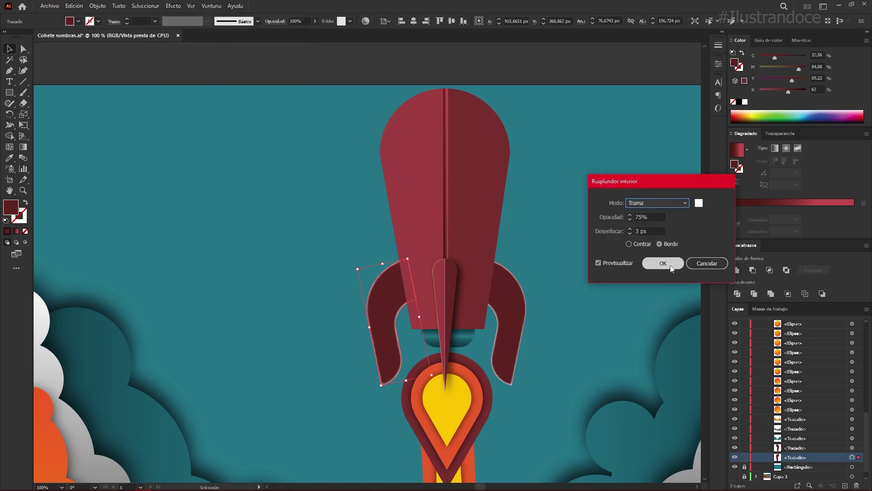
pyautogui.click(666, 264)
pyautogui.click(494, 190)
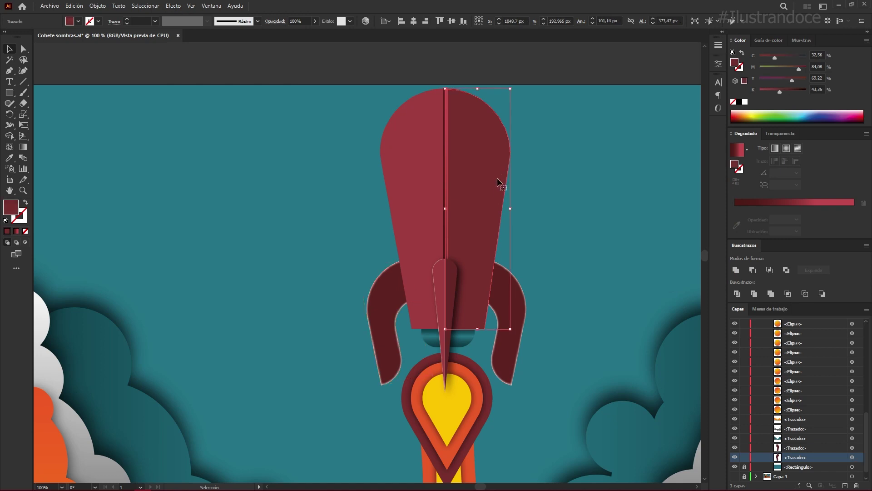
# Step: Give the right body half a Multiply drop shadow at 60% opacity with a reduced blur
pyautogui.click(173, 6)
pyautogui.click(347, 146)
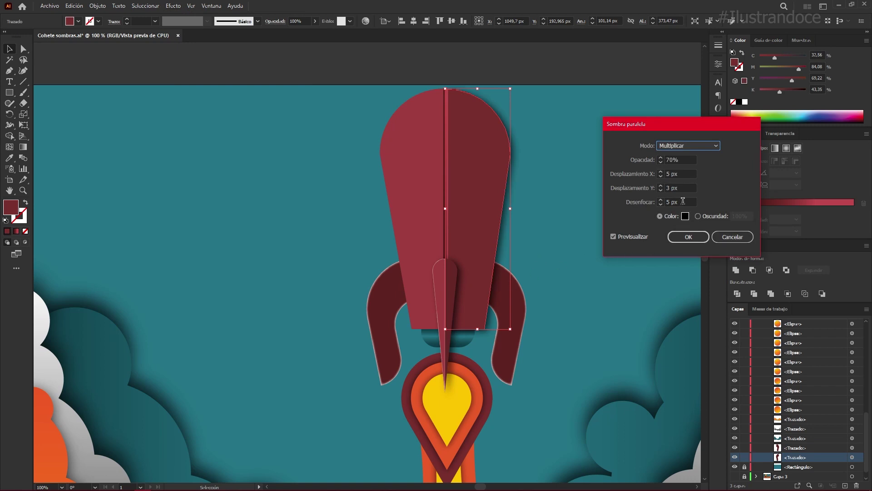
pyautogui.click(686, 157)
pyautogui.press('Down')
pyautogui.press('Down')
pyautogui.press('Down')
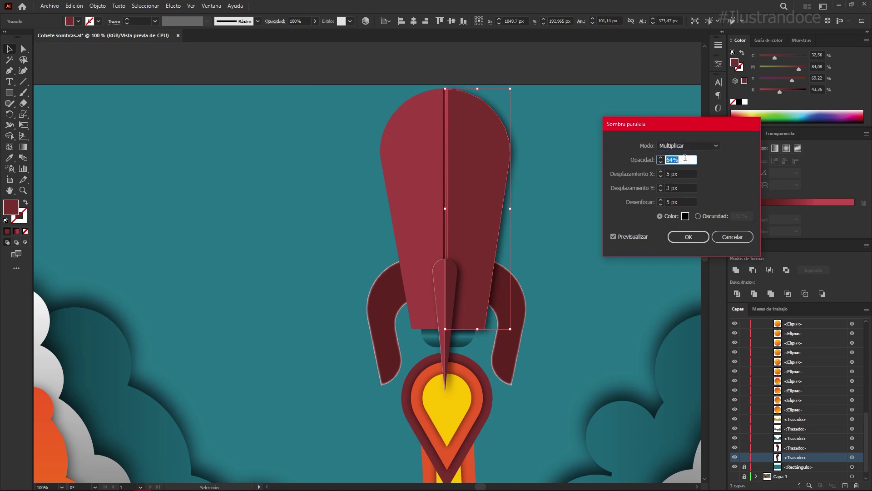
pyautogui.click(682, 202)
pyautogui.press('Down')
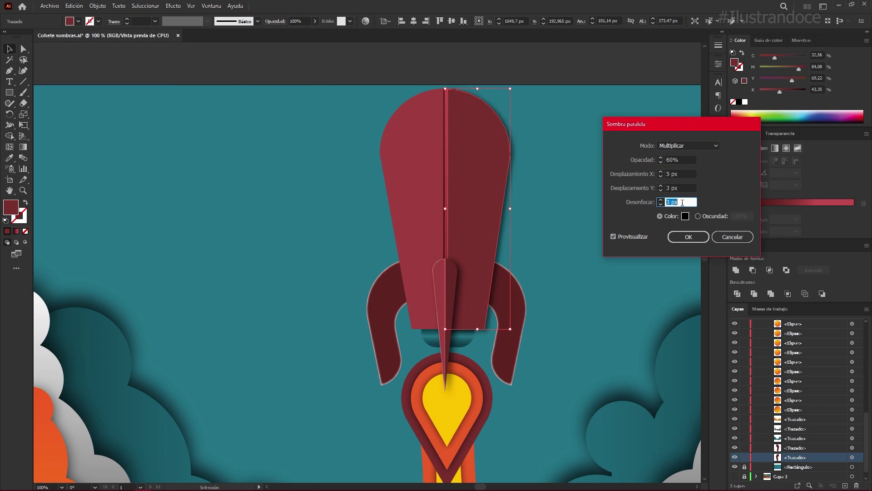
pyautogui.click(684, 241)
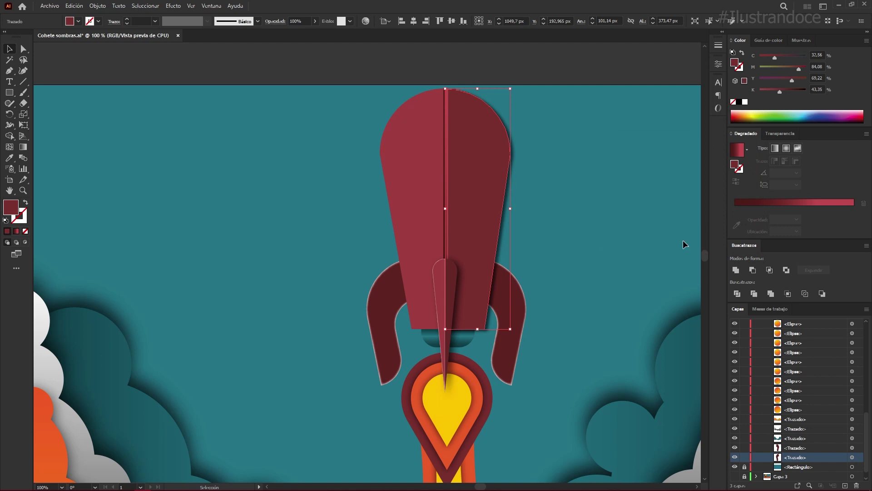
pyautogui.click(590, 254)
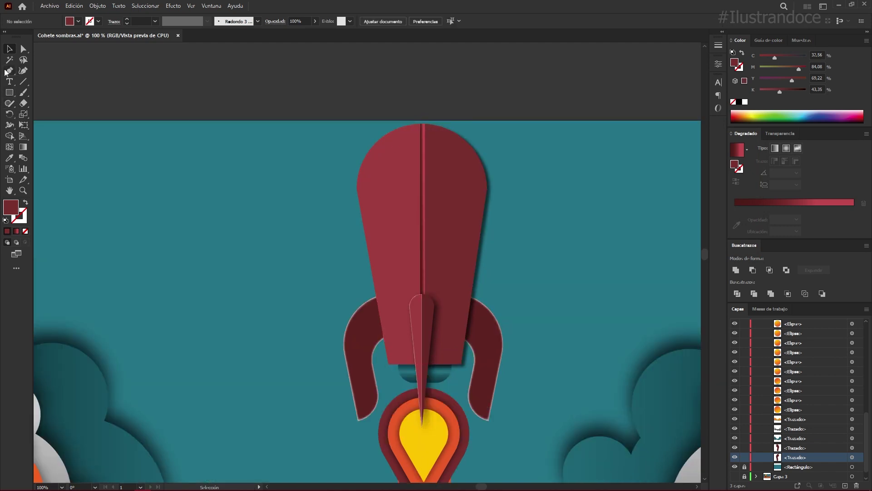
# Step: Draw a small rectangle at the rocket's tip and round its corners fully into a pill
pyautogui.click(8, 93)
pyautogui.moveTo(417, 121); pyautogui.dragTo(430, 126)
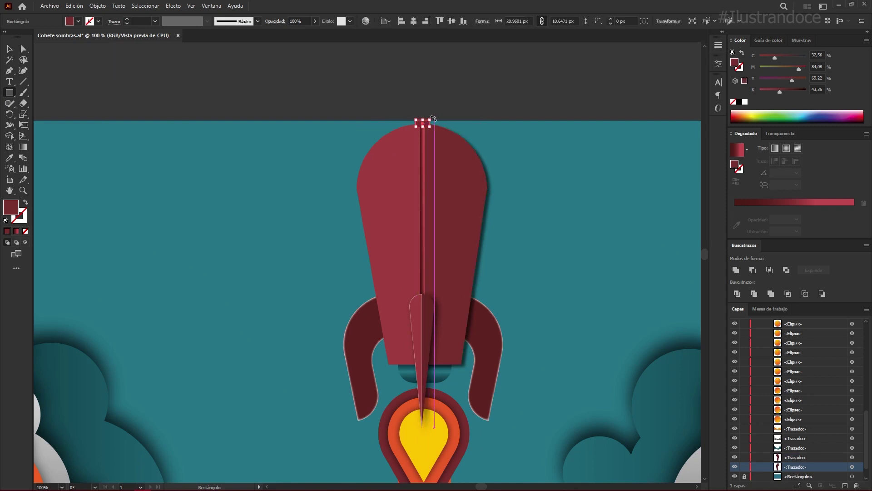
pyautogui.scroll(3, 433, 119)
pyautogui.press('a')
pyautogui.moveTo(418, 131)
pyautogui.mouseDown()
pyautogui.moveTo(392, 142)
pyautogui.moveTo(408, 140)
pyautogui.mouseUp()
pyautogui.press('v')
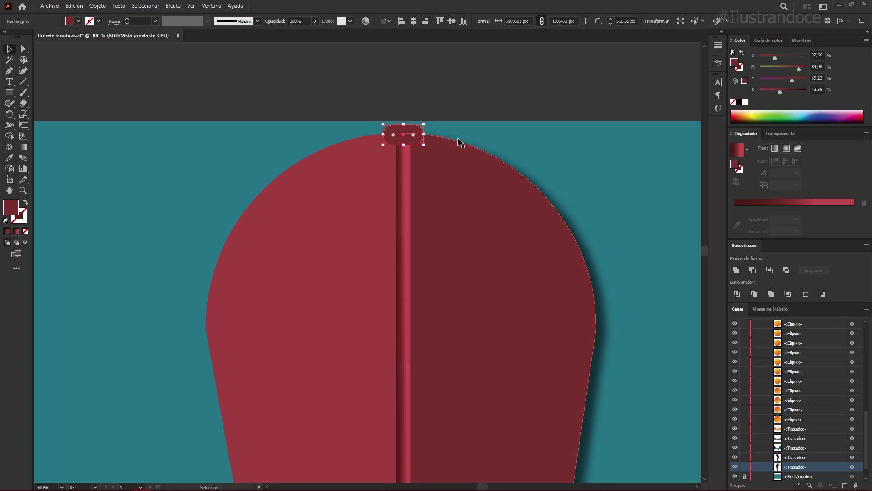
pyautogui.scroll(-2, 460, 141)
pyautogui.scroll(-2, 460, 141)
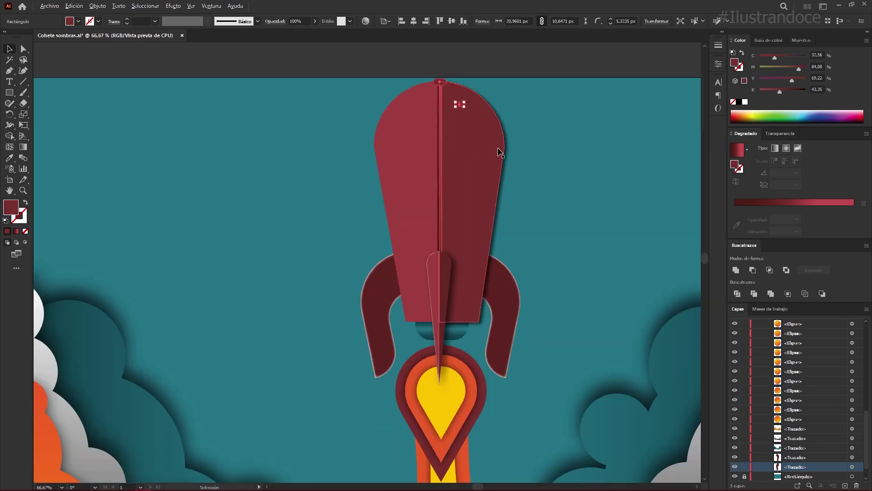
# Step: Fill the pill with the dark cloud's teal gradient set to a 90° angle
pyautogui.press('i')
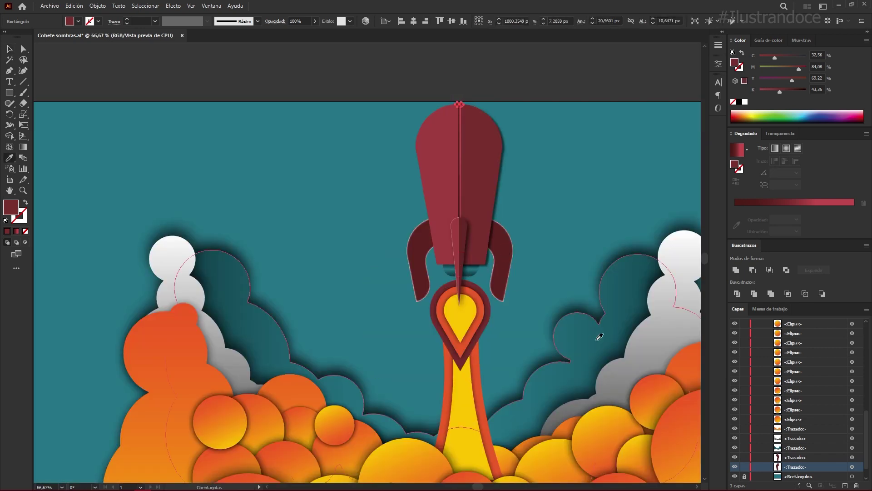
pyautogui.click(630, 304)
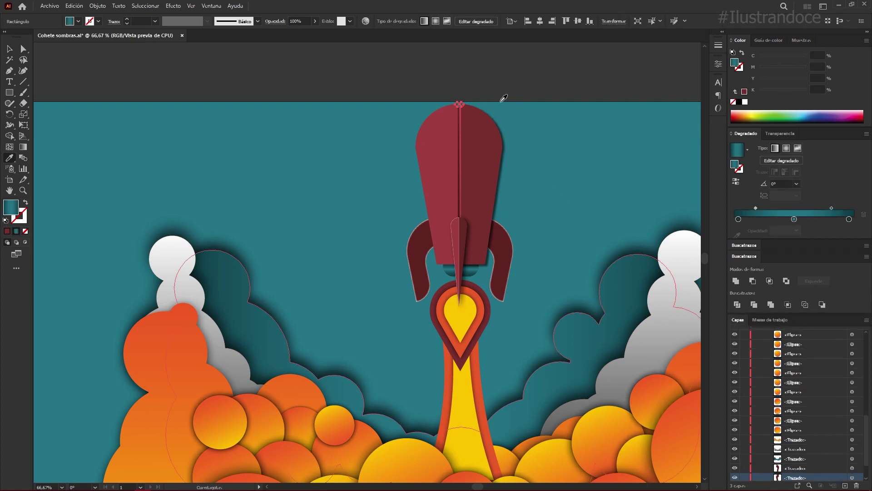
pyautogui.scroll(3, 504, 98)
pyautogui.click(778, 184)
pyautogui.write('90')
pyautogui.press('Return')
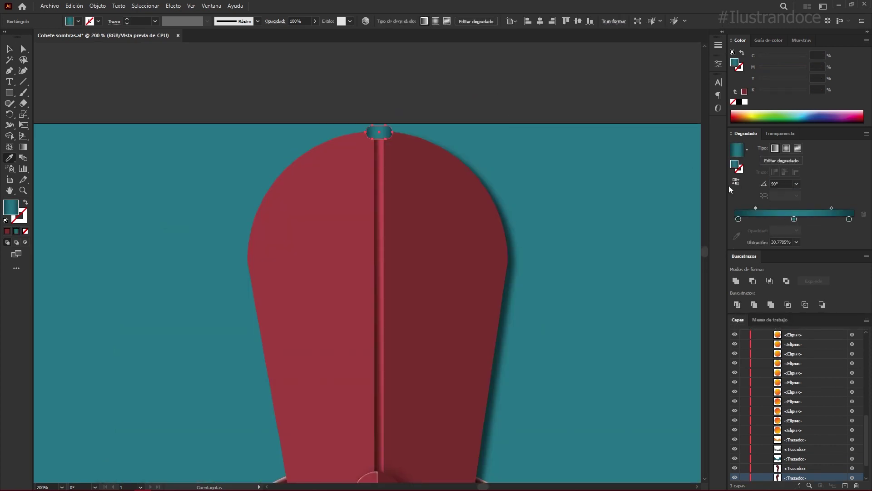
pyautogui.click(9, 48)
pyautogui.click(180, 6)
pyautogui.moveTo(187, 93)
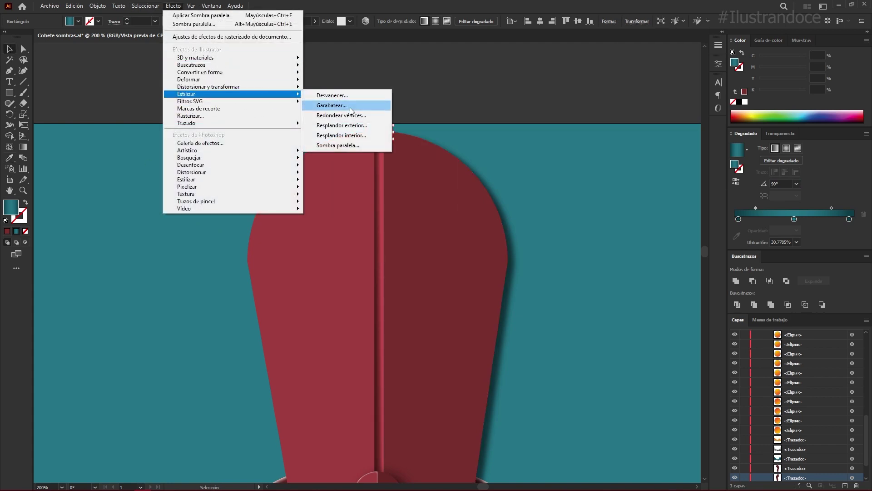
# Step: Set the cap's inner glow to 2 px blur with black (000000) colour
pyautogui.click(342, 135)
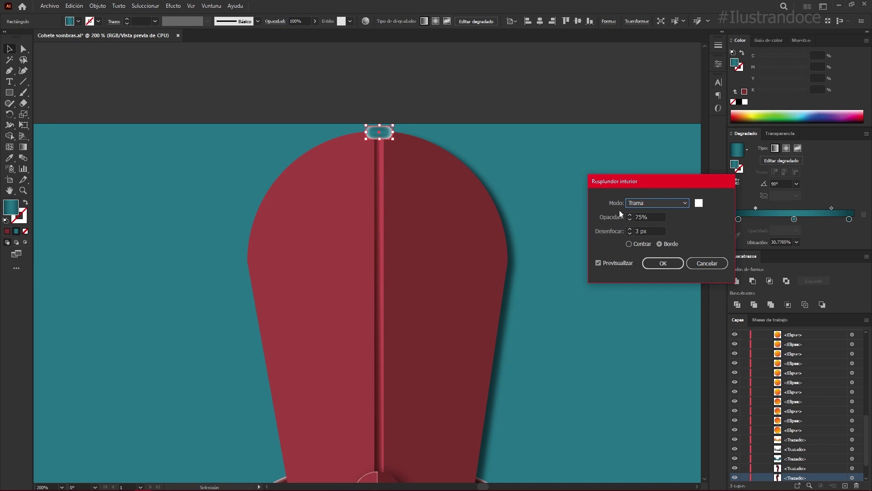
pyautogui.click(656, 231)
pyautogui.press('Down')
pyautogui.press('Down')
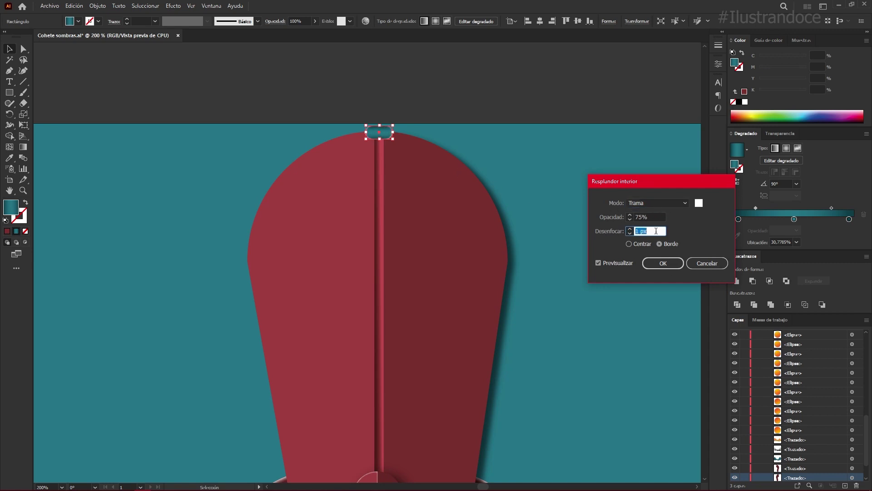
pyautogui.press('Up')
pyautogui.click(700, 205)
pyautogui.write('000000')
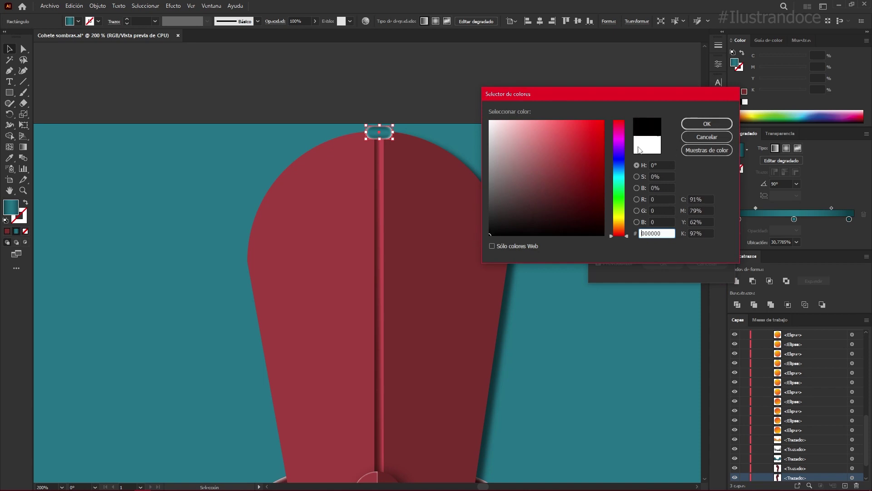
pyautogui.click(700, 122)
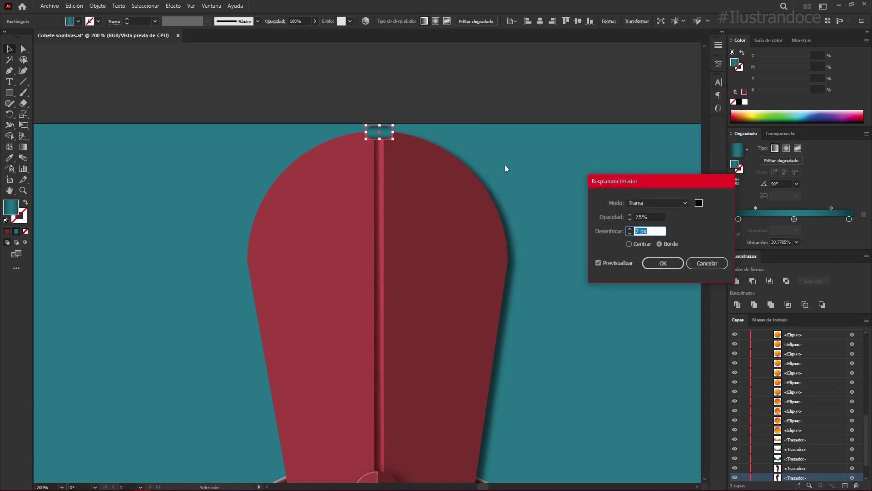
# Step: Finish the glow at 100% opacity in Normal mode, apply it, and zoom out to the whole rocket
pyautogui.click(649, 217)
pyautogui.press('Up')
pyautogui.press('Up')
pyautogui.press('Up')
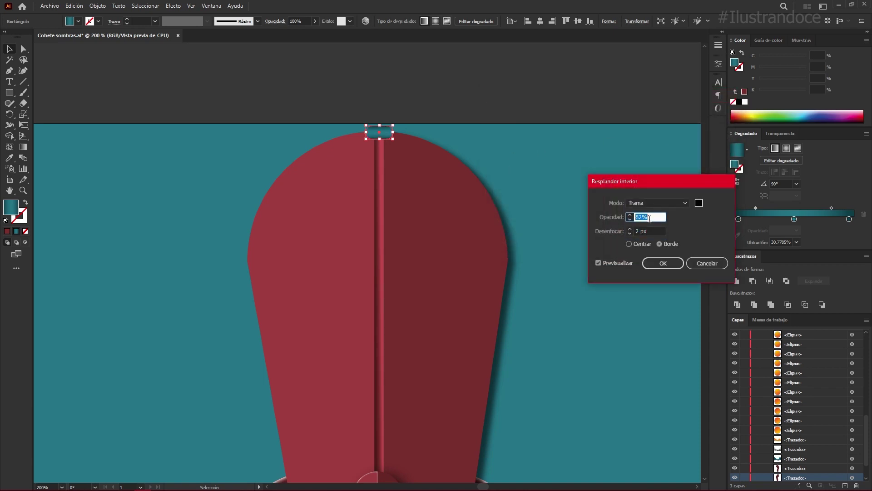
pyautogui.press('Up')
pyautogui.click(655, 203)
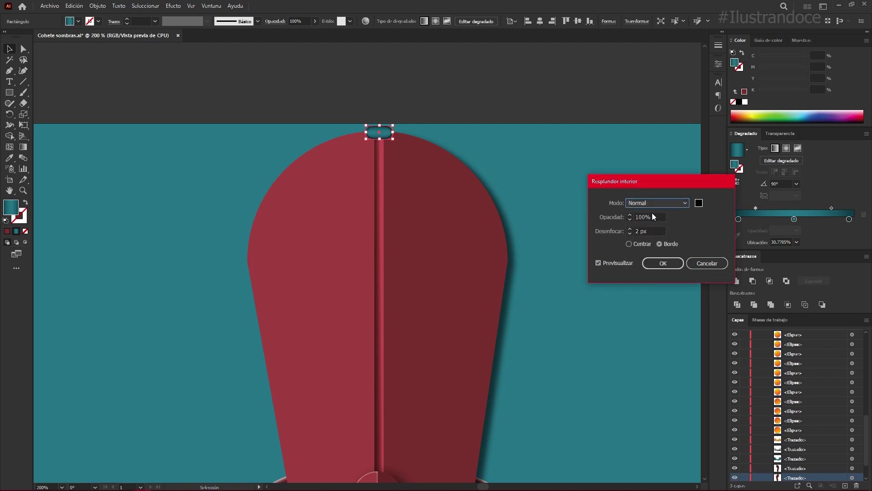
pyautogui.click(661, 266)
pyautogui.click(478, 98)
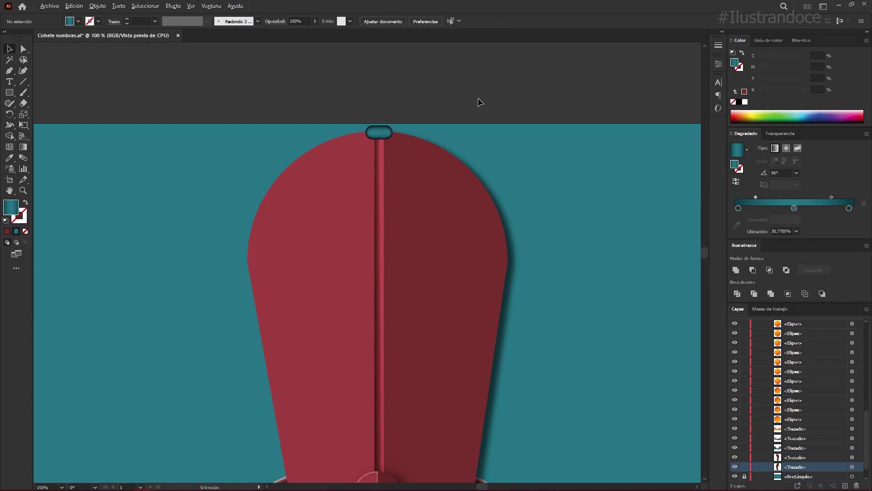
pyautogui.hotkey('ctrl', '-')
pyautogui.scroll(1, 478, 97)
pyautogui.scroll(-3, 457, 172)
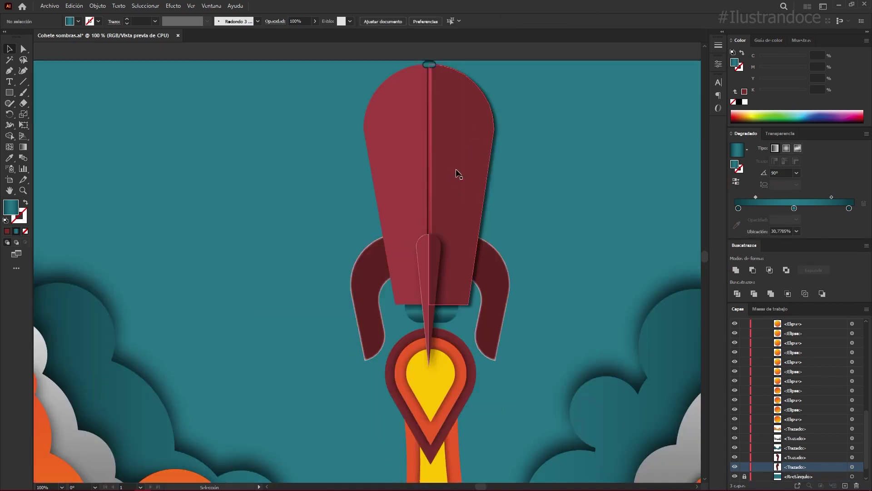
# Step: Draw a circle for the porthole on the upper rocket body
pyautogui.moveTo(9, 92); pyautogui.dragTo(40, 117)
pyautogui.click(40, 114)
pyautogui.moveTo(414, 96)
pyautogui.mouseDown()
pyautogui.moveTo(468, 167)
pyautogui.moveTo(450, 148)
pyautogui.moveTo(444, 157)
pyautogui.mouseUp()
pyautogui.press('v')
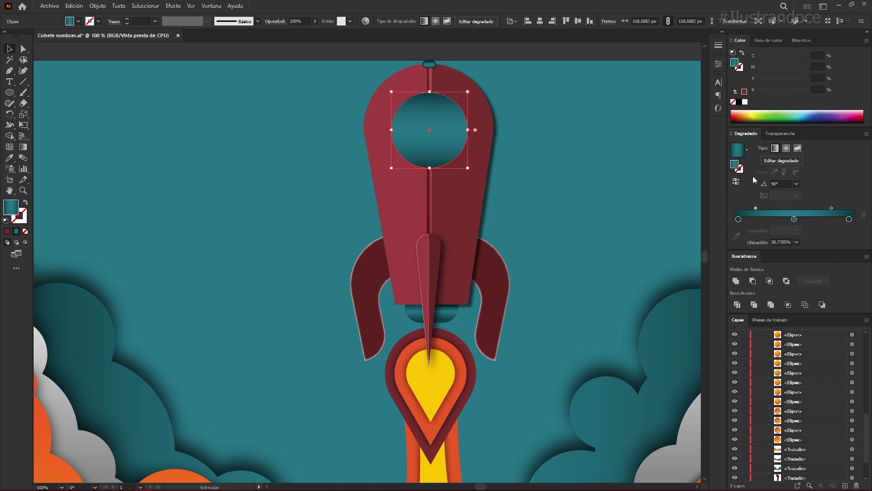
# Step: Fill the circle with the White, Black gradient preset angled at 30°
pyautogui.click(747, 150)
pyautogui.click(713, 165)
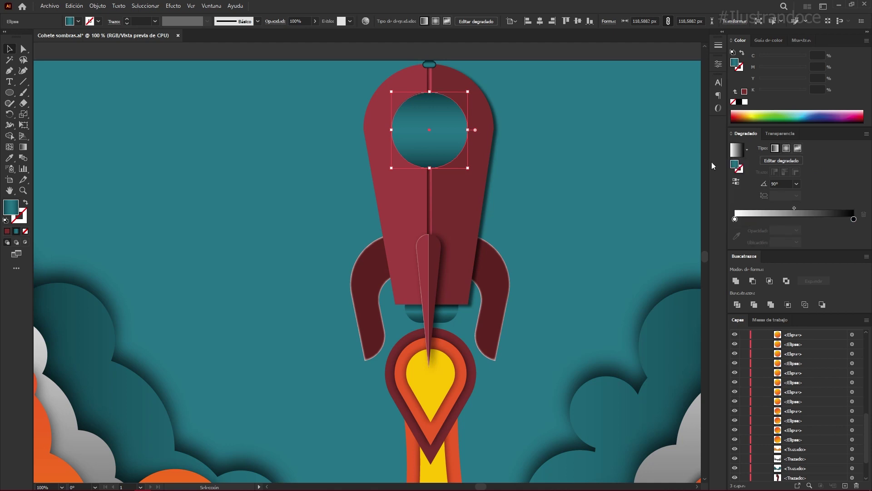
pyautogui.click(764, 183)
pyautogui.write('30')
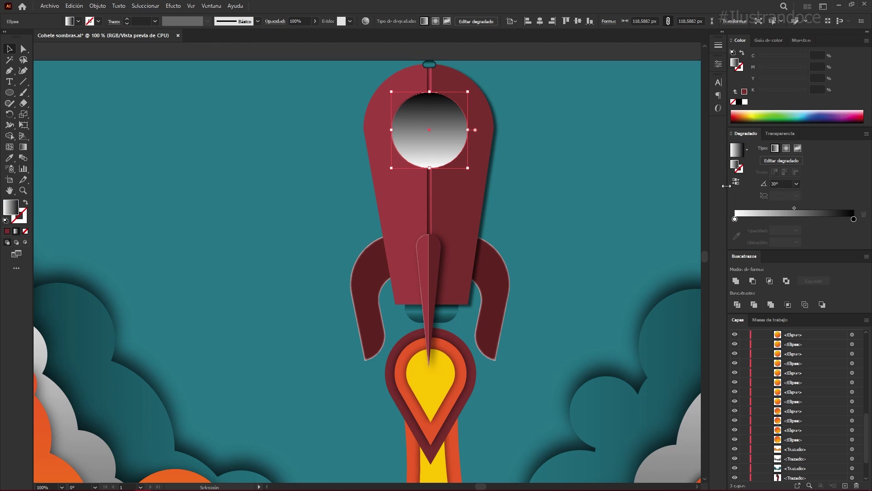
pyautogui.press('Return')
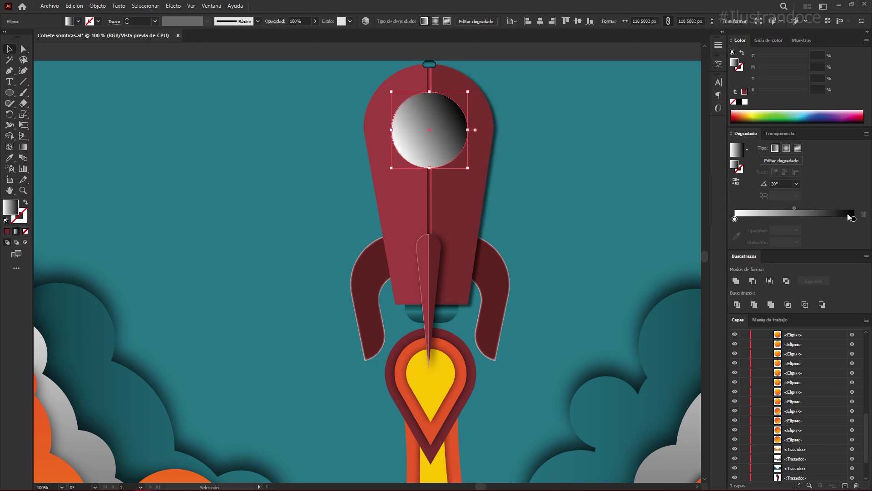
# Step: Recolour the black gradient stop light grey and move it to about 81%
pyautogui.doubleClick(854, 220)
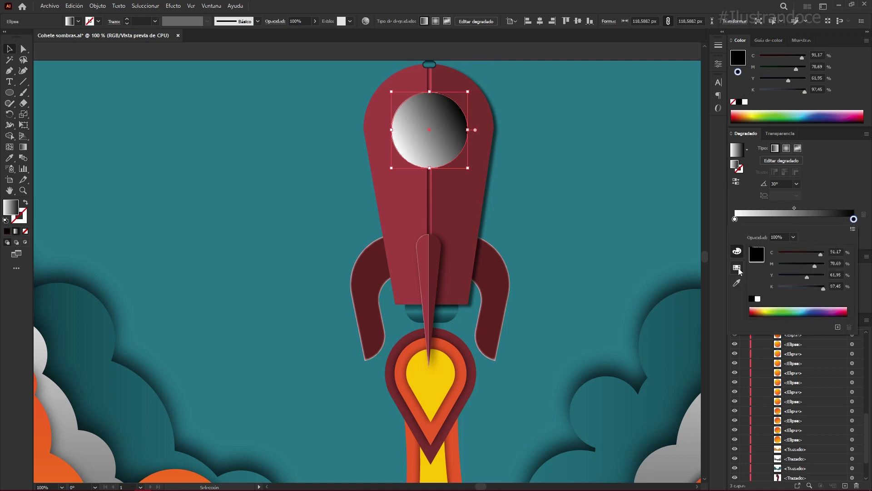
pyautogui.click(738, 268)
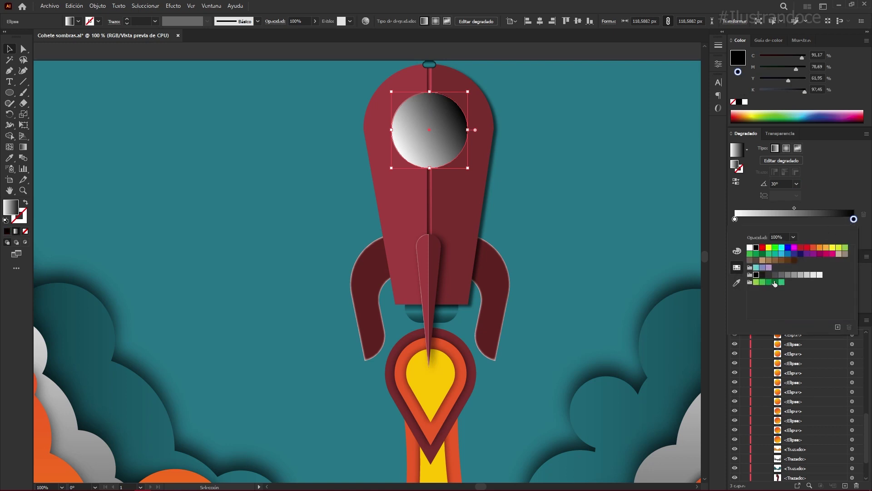
pyautogui.click(800, 275)
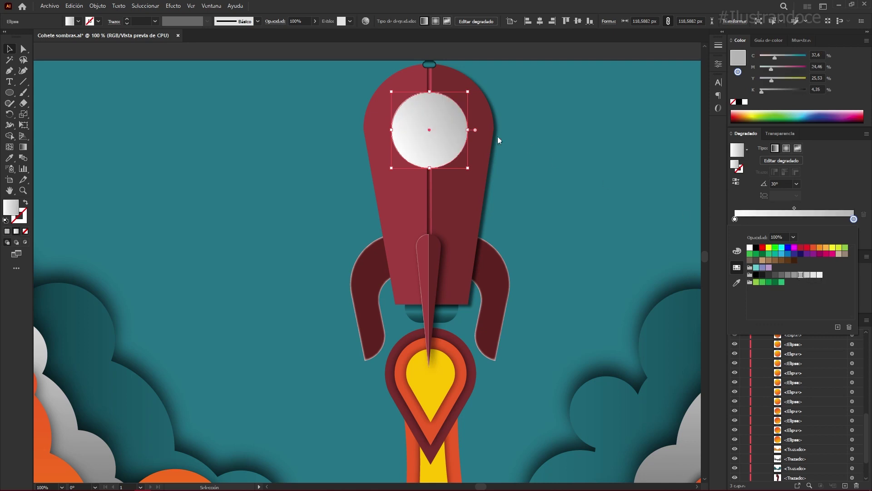
pyautogui.press('Escape')
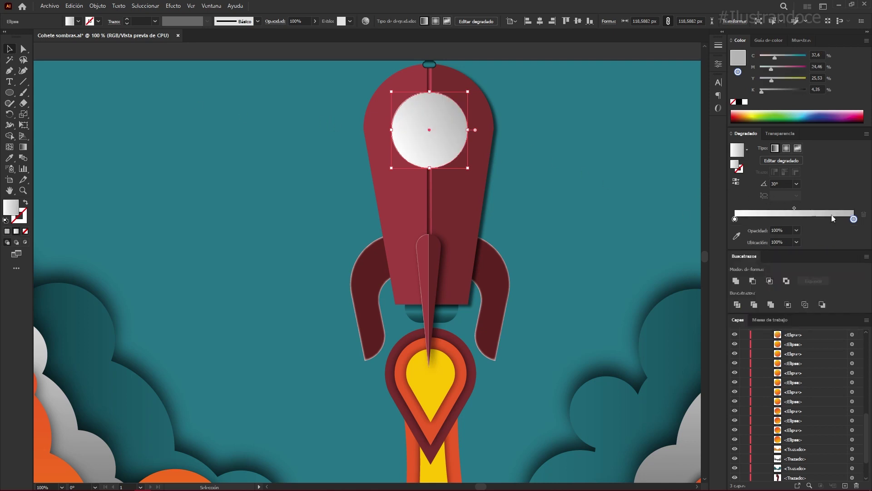
pyautogui.moveTo(854, 219); pyautogui.dragTo(838, 219)
pyautogui.moveTo(838, 220); pyautogui.dragTo(831, 221)
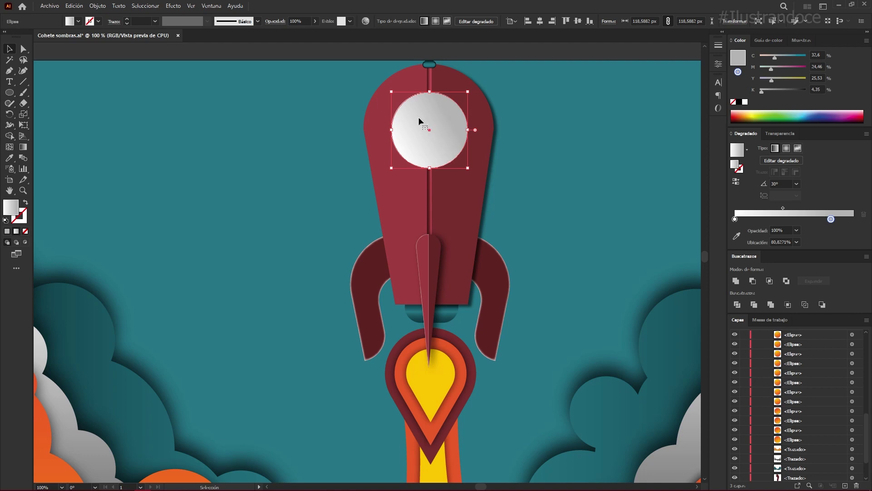
pyautogui.click(174, 5)
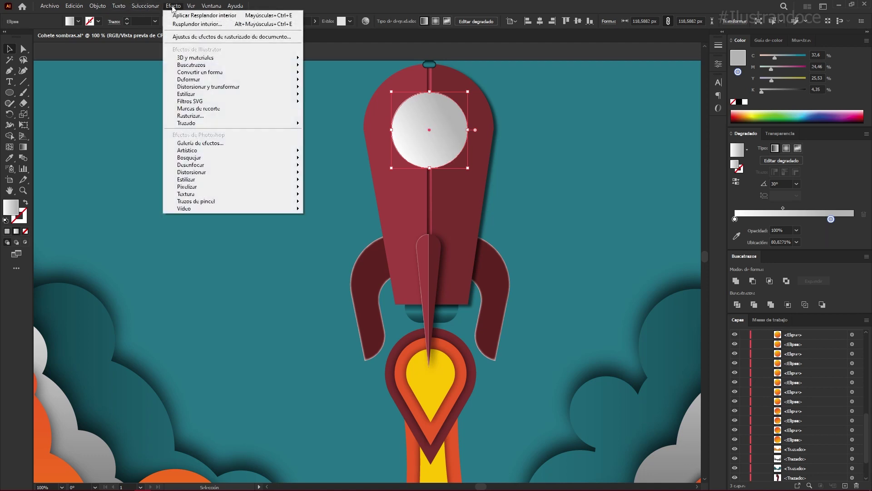
# Step: Create an inset circle inside the porthole with a -10 px Offset Path
pyautogui.click(97, 6)
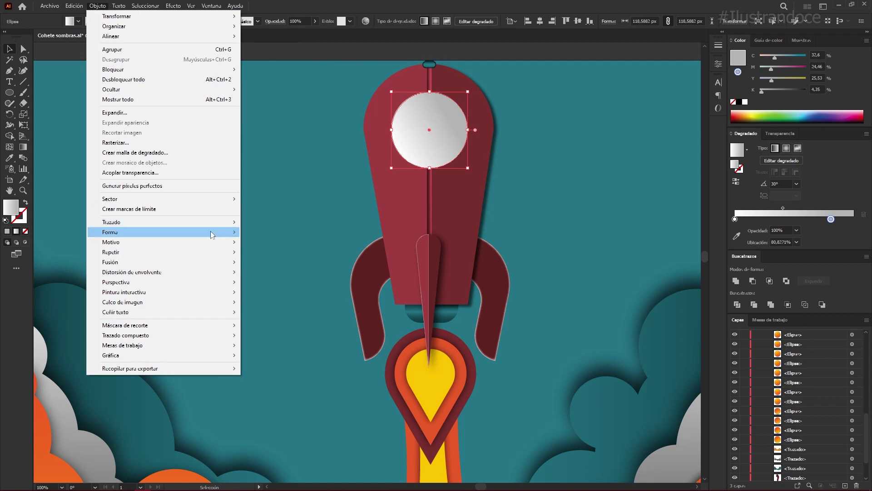
pyautogui.moveTo(111, 222)
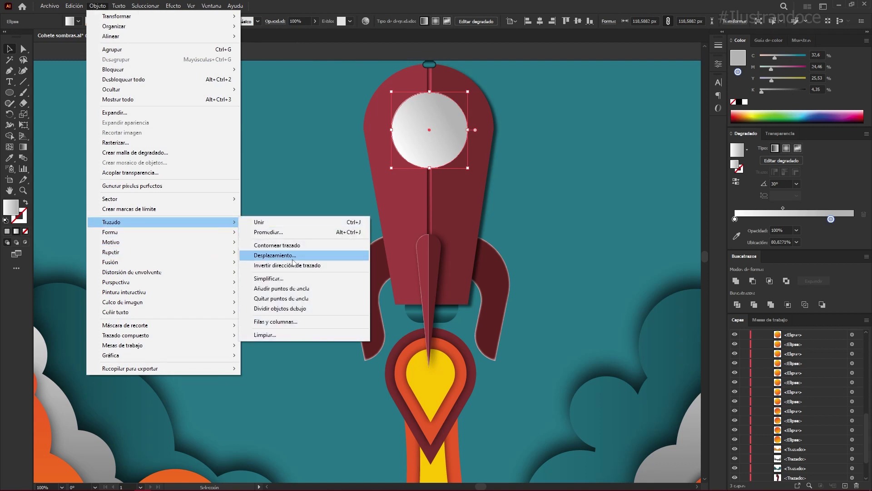
pyautogui.click(295, 255)
pyautogui.click(616, 153)
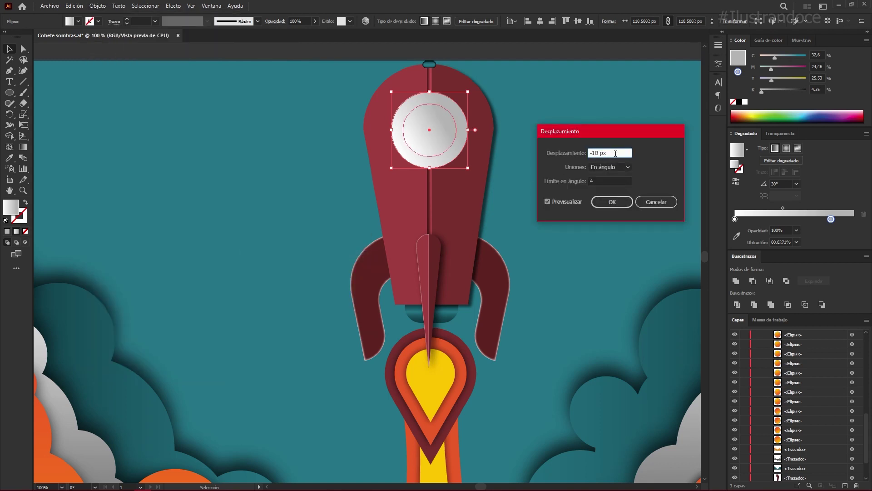
pyautogui.press('Up')
pyautogui.press('Up')
pyautogui.press('Up')
pyautogui.press('Up')
pyautogui.press('Up')
pyautogui.press('Up')
pyautogui.press('Up')
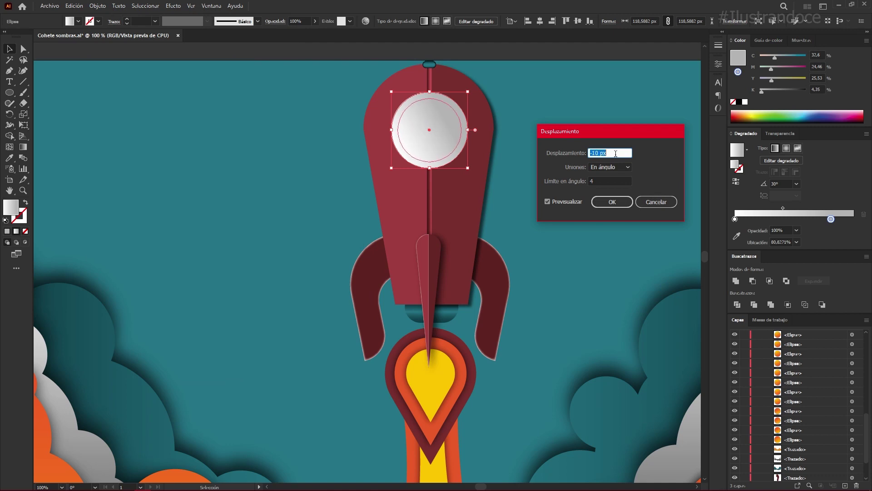
pyautogui.click(619, 198)
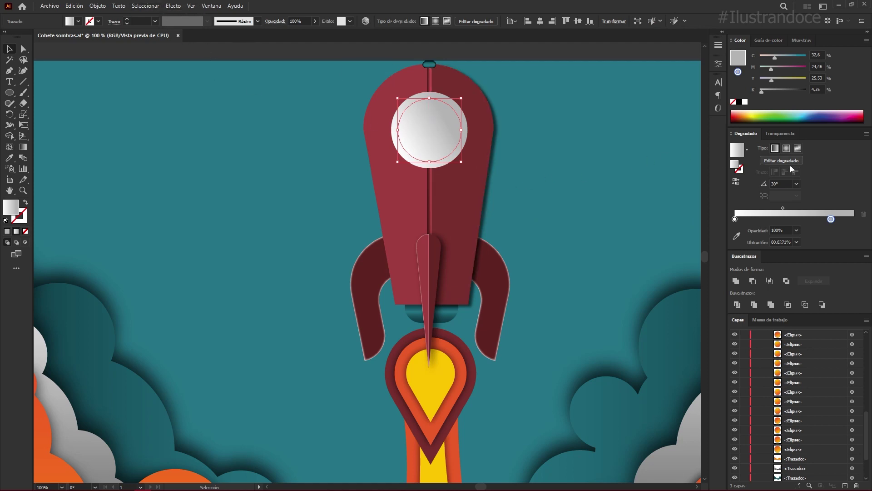
# Step: Reverse the inner circle's gradient and shift its midpoint toward the lighter end
pyautogui.click(736, 183)
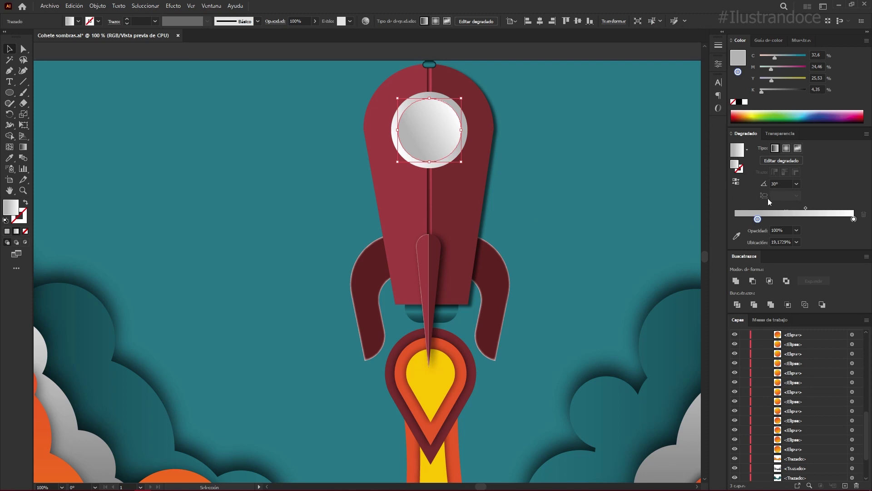
pyautogui.moveTo(806, 209); pyautogui.dragTo(812, 209)
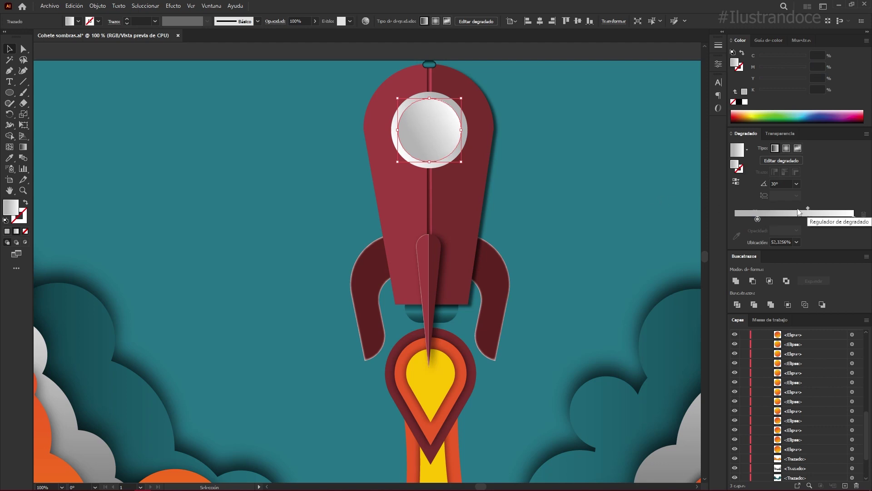
pyautogui.click(175, 6)
pyautogui.moveTo(205, 93)
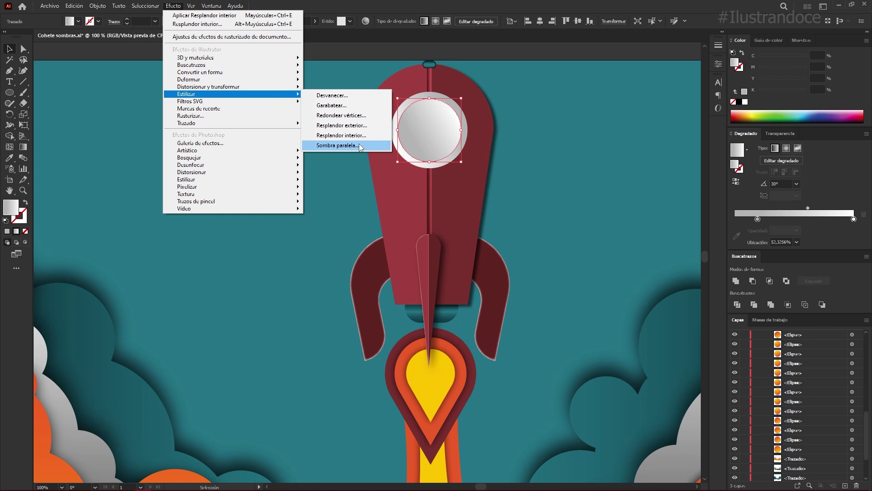
# Step: Give the inner circle a centred drop shadow (0 px offsets, 1 px blur), then select the gray porthole disc
pyautogui.click(362, 146)
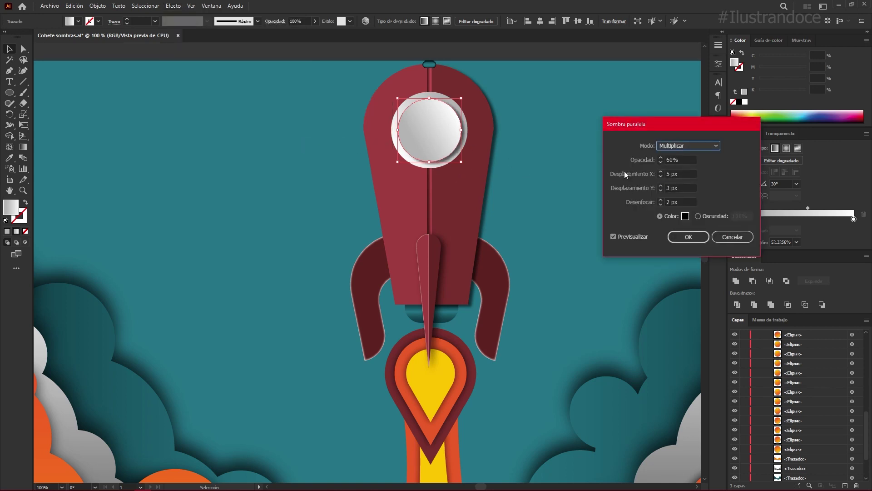
pyautogui.click(683, 173)
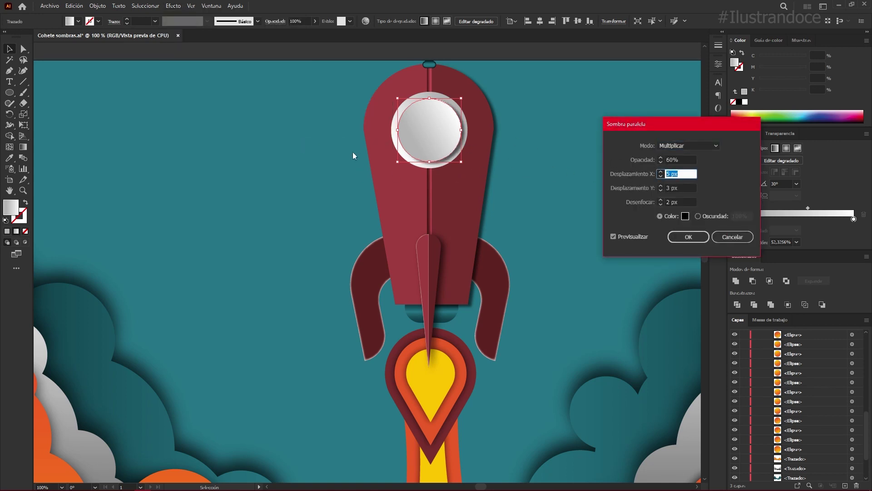
pyautogui.write('0')
pyautogui.press('Tab')
pyautogui.write('0')
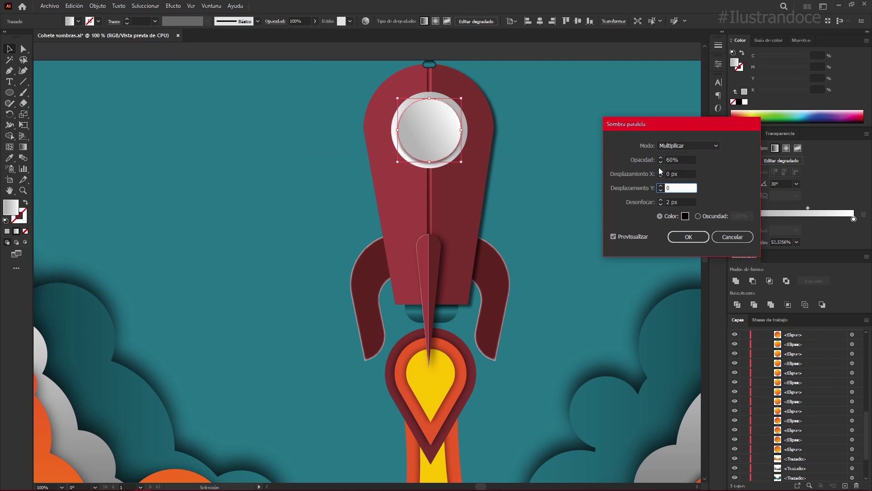
pyautogui.click(688, 201)
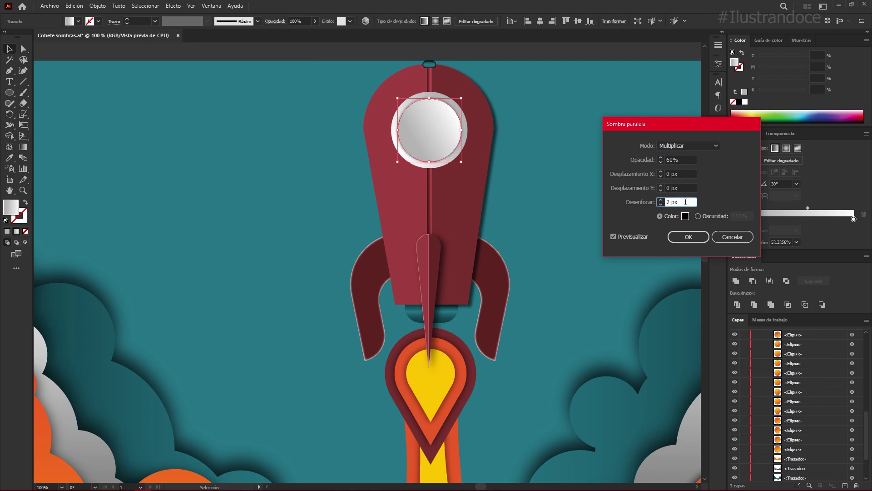
pyautogui.press('Down')
pyautogui.click(686, 236)
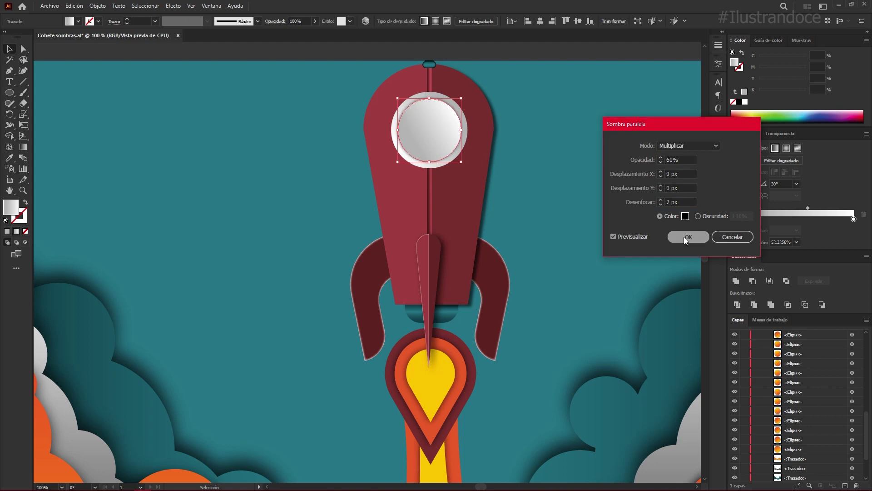
pyautogui.click(521, 138)
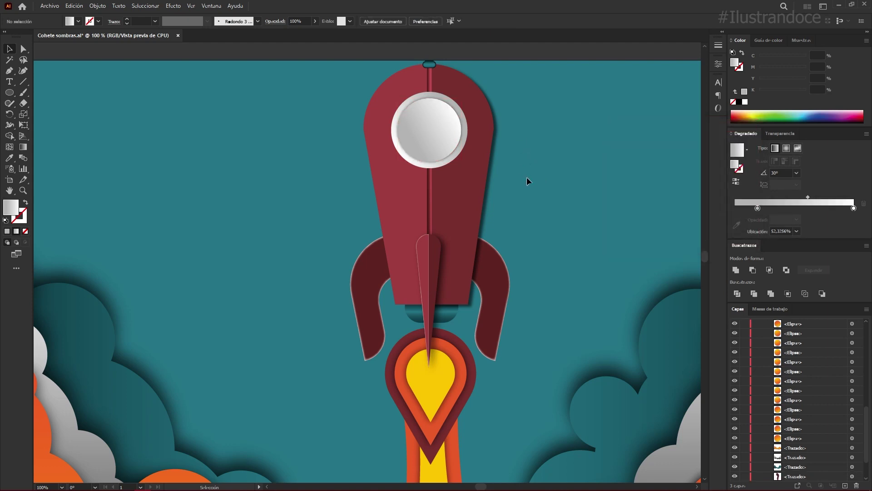
pyautogui.click(436, 123)
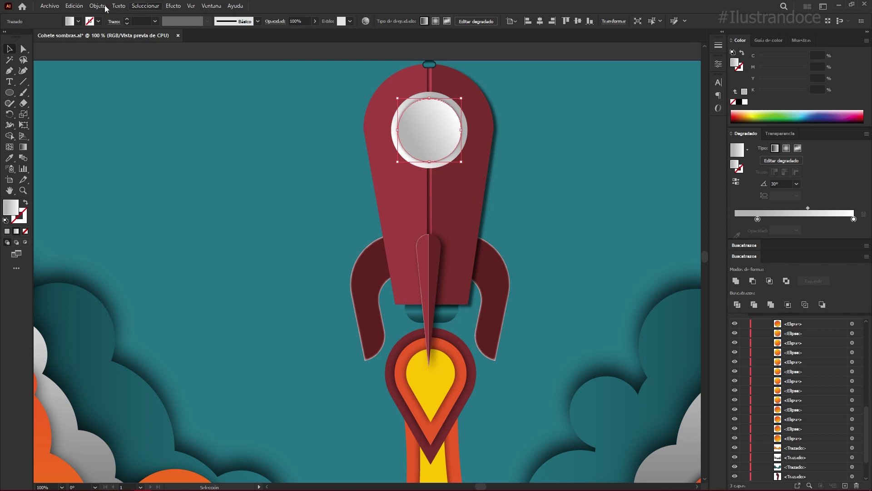
# Step: Add a -10 px offset inner circle and copy the cloud's teal gradient onto it
pyautogui.click(97, 6)
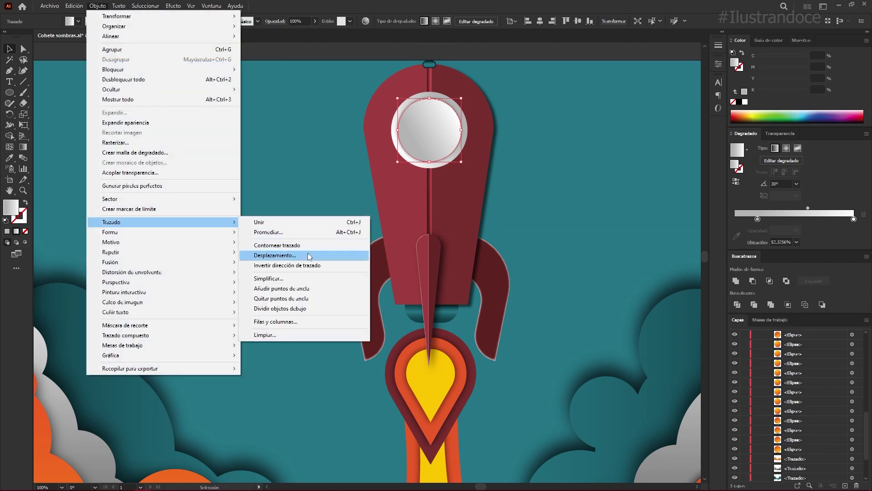
pyautogui.click(361, 253)
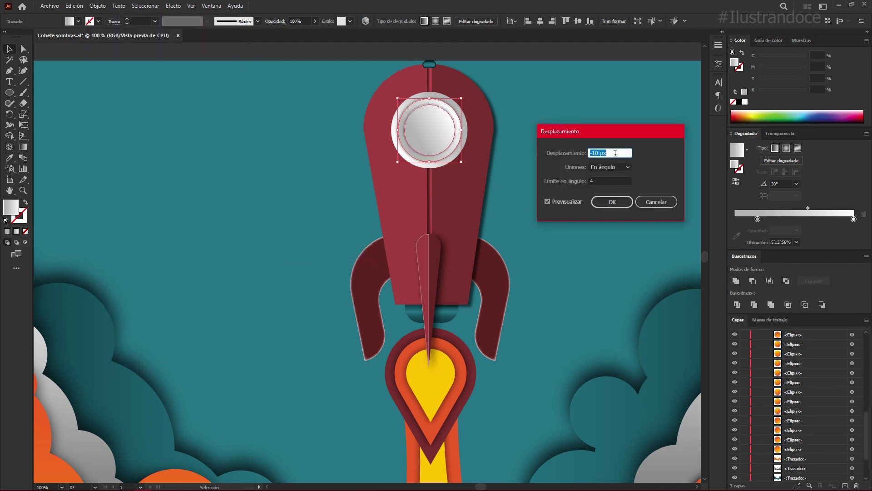
pyautogui.click(612, 202)
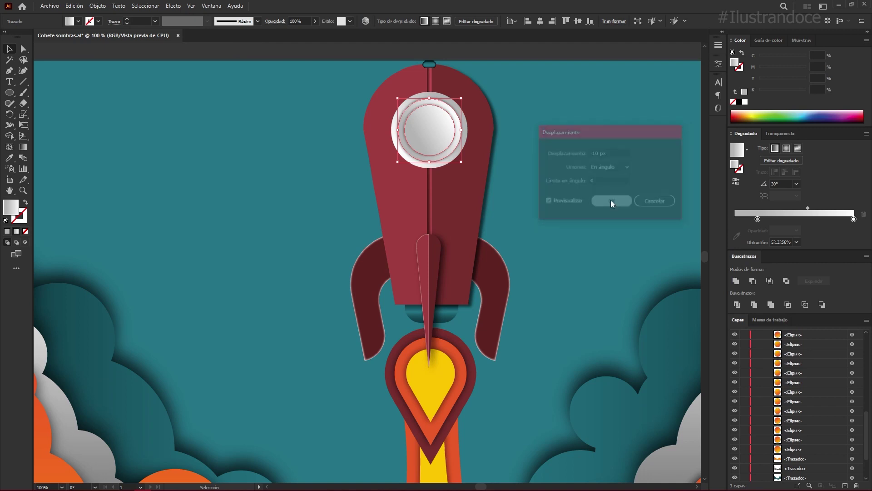
pyautogui.click(9, 158)
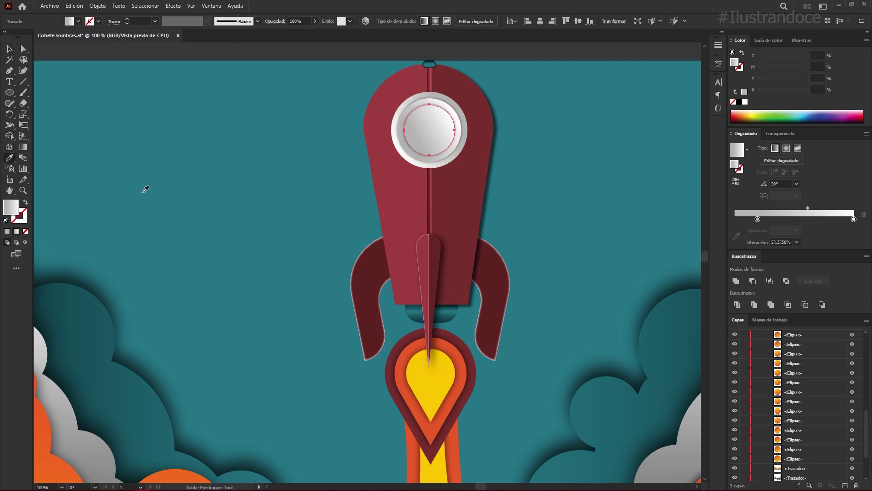
pyautogui.click(669, 335)
pyautogui.press('v')
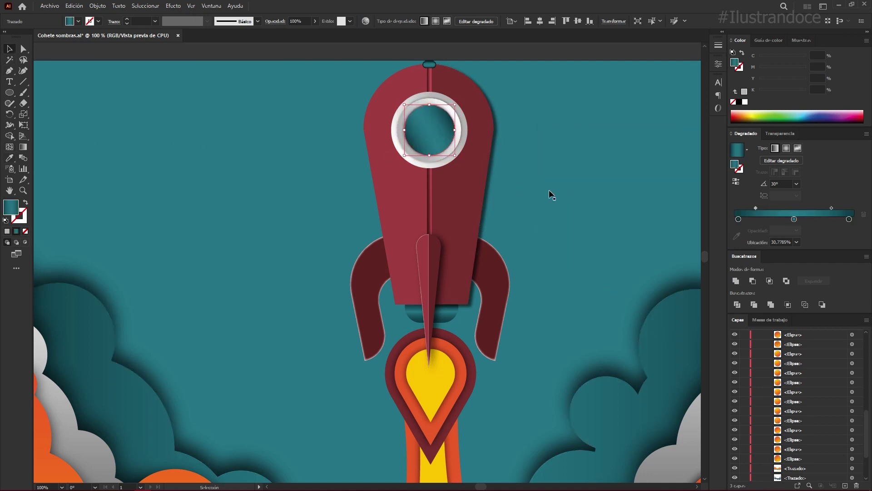
# Step: Set the window gradient angle to 90°, then tilt it diagonally across the circle
pyautogui.click(782, 184)
pyautogui.write('90')
pyautogui.press('Return')
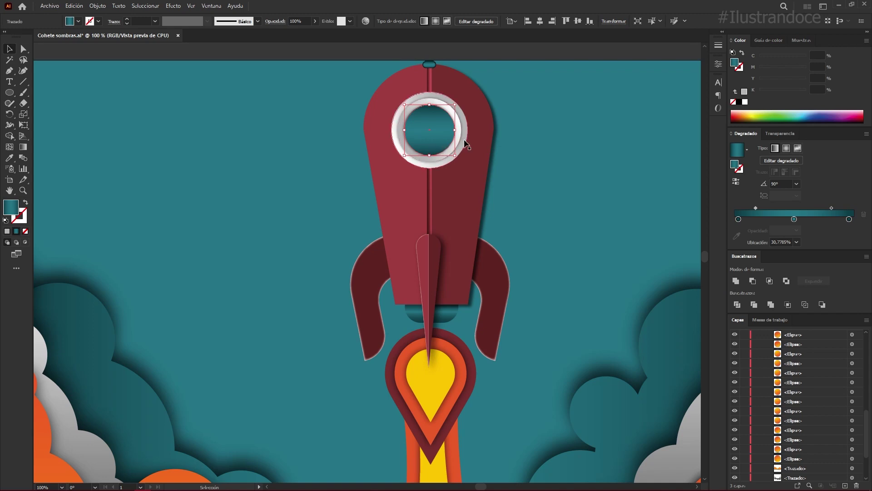
pyautogui.click(25, 150)
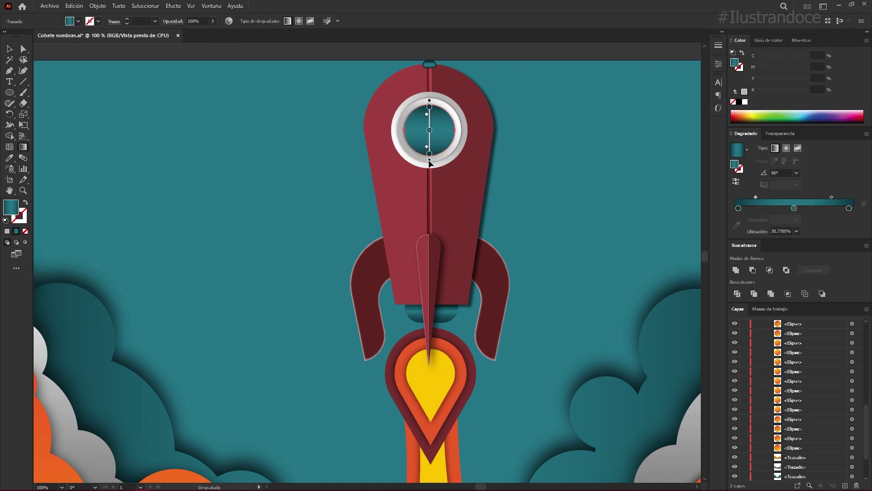
pyautogui.moveTo(430, 106); pyautogui.dragTo(473, 120)
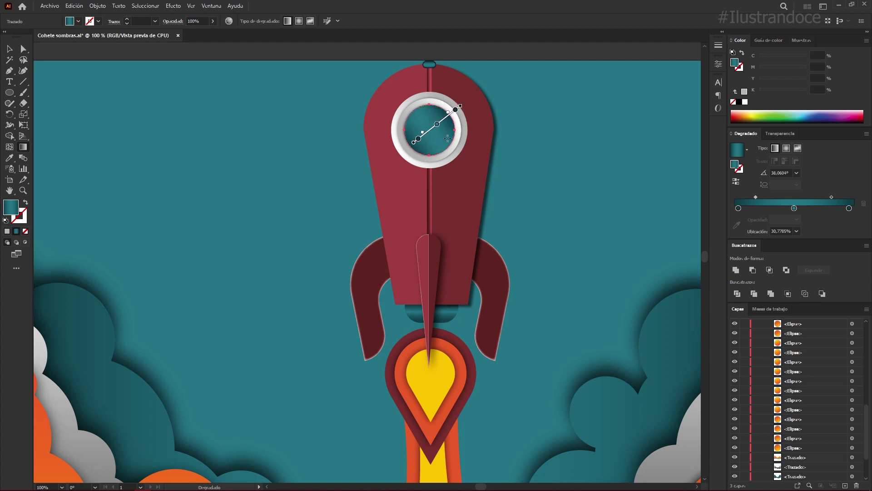
# Step: Remove the extra gradient stop and adjust the remaining stops and midpoint, darker stop near 19%
pyautogui.click(850, 208)
pyautogui.click(864, 205)
pyautogui.moveTo(794, 208); pyautogui.dragTo(854, 208)
pyautogui.moveTo(738, 208); pyautogui.dragTo(797, 208)
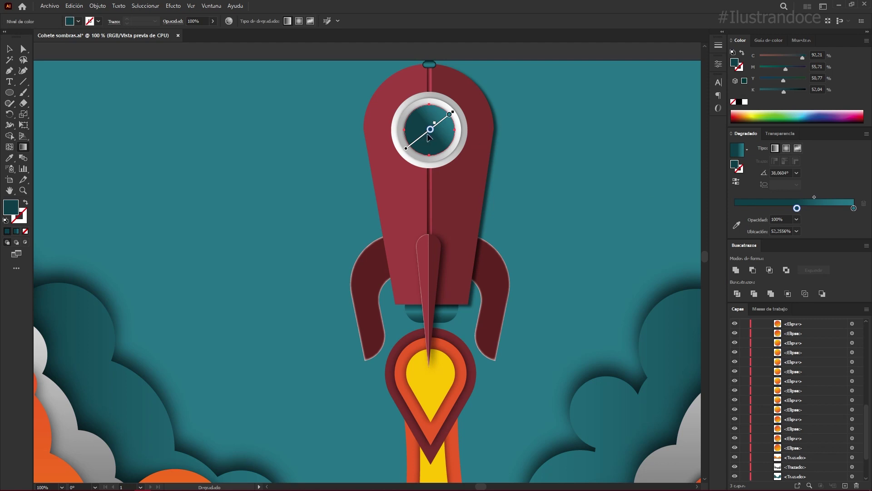
pyautogui.moveTo(814, 197); pyautogui.dragTo(835, 197)
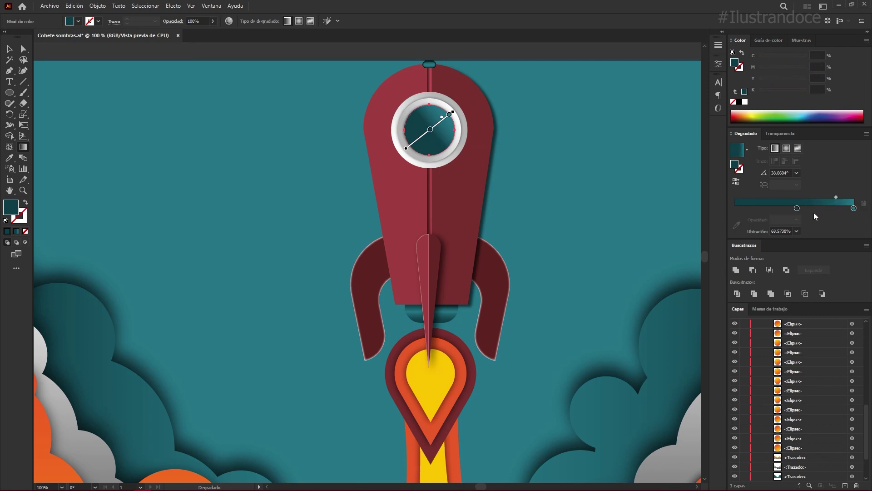
pyautogui.moveTo(797, 208); pyautogui.dragTo(757, 210)
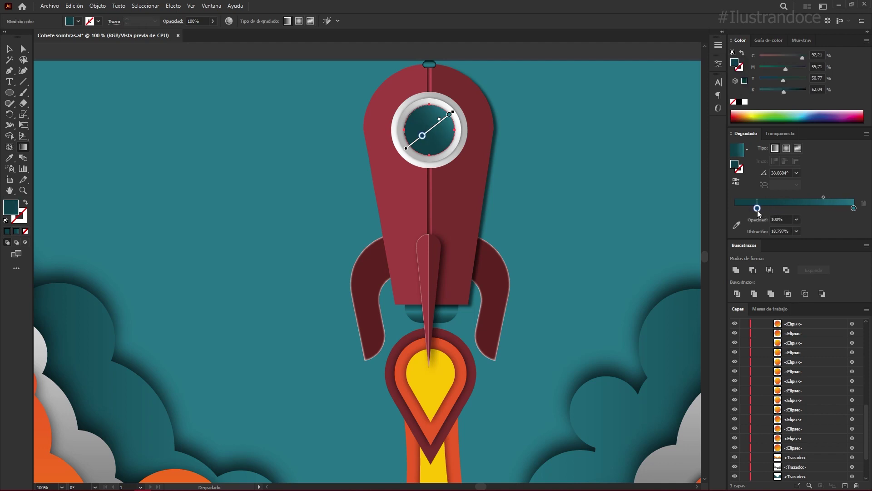
pyautogui.click(9, 48)
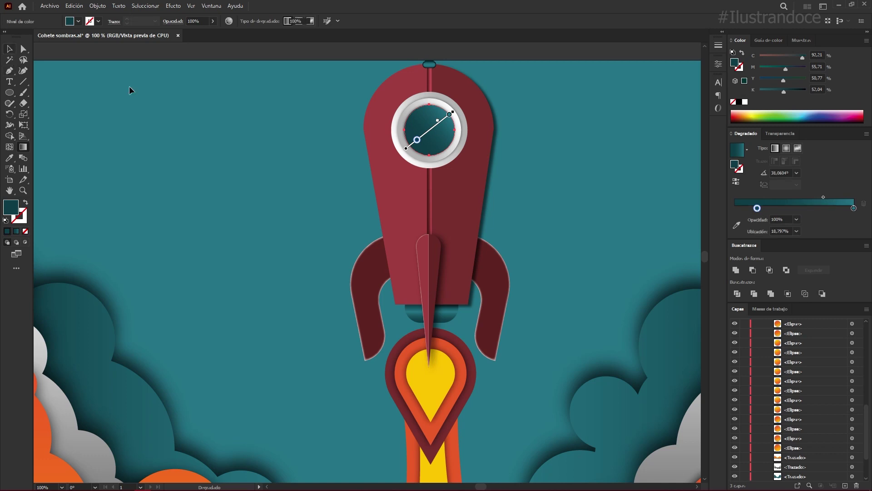
pyautogui.click(569, 152)
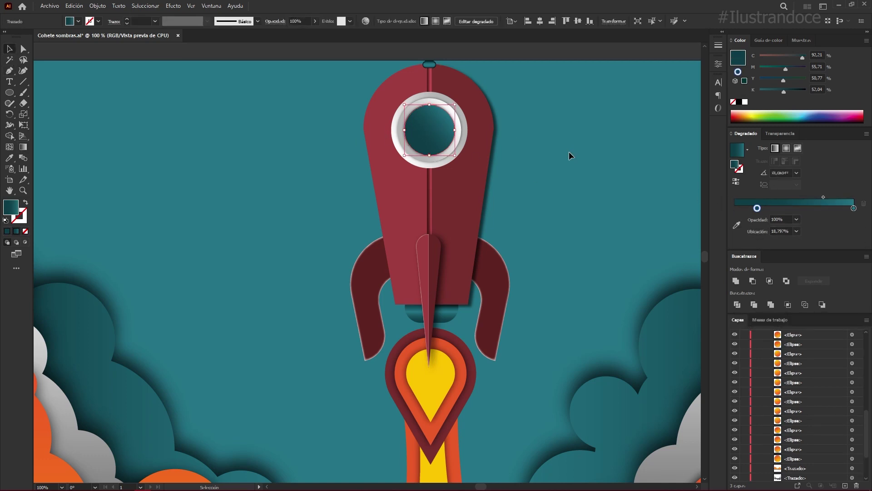
# Step: Add a centred Multiply drop shadow to the teal window with 0 px offsets and 4 px blur
pyautogui.click(425, 137)
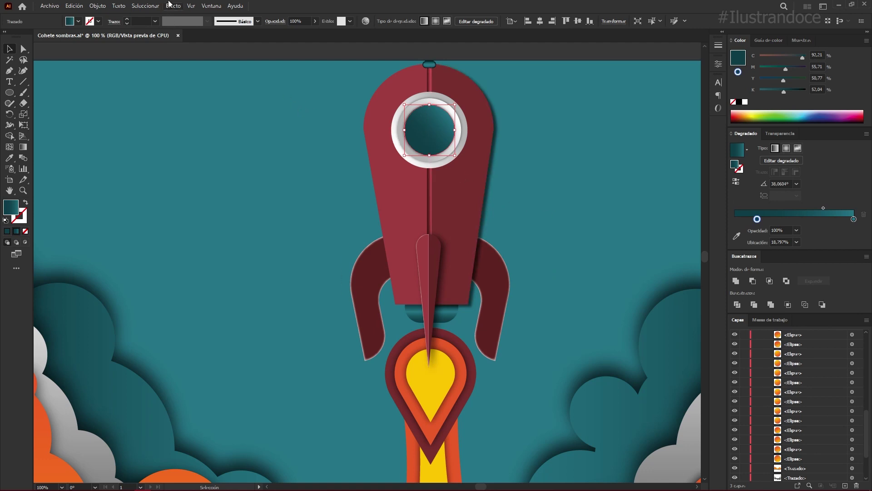
pyautogui.click(174, 5)
pyautogui.moveTo(187, 94)
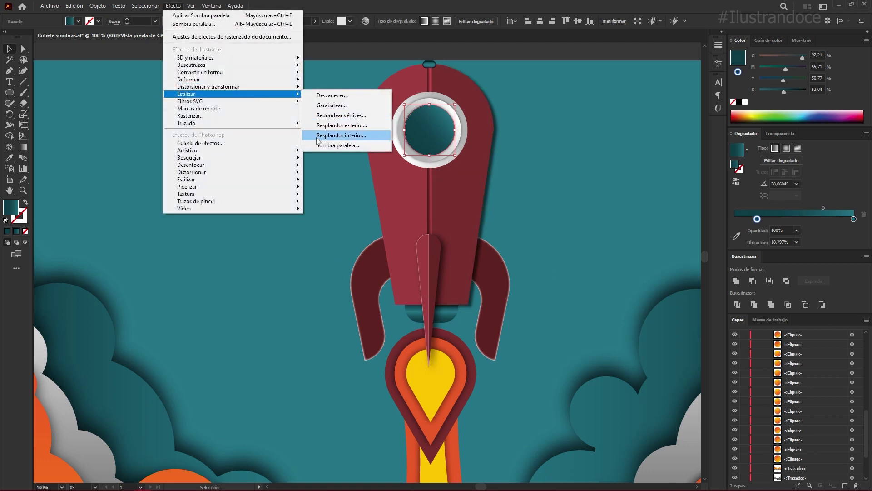
pyautogui.click(338, 146)
pyautogui.click(470, 264)
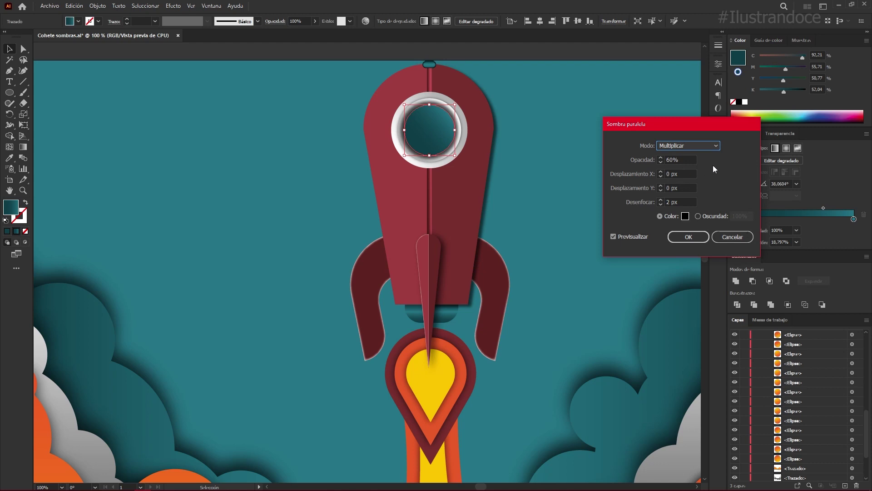
pyautogui.click(682, 203)
pyautogui.press('Down')
pyautogui.press('Down')
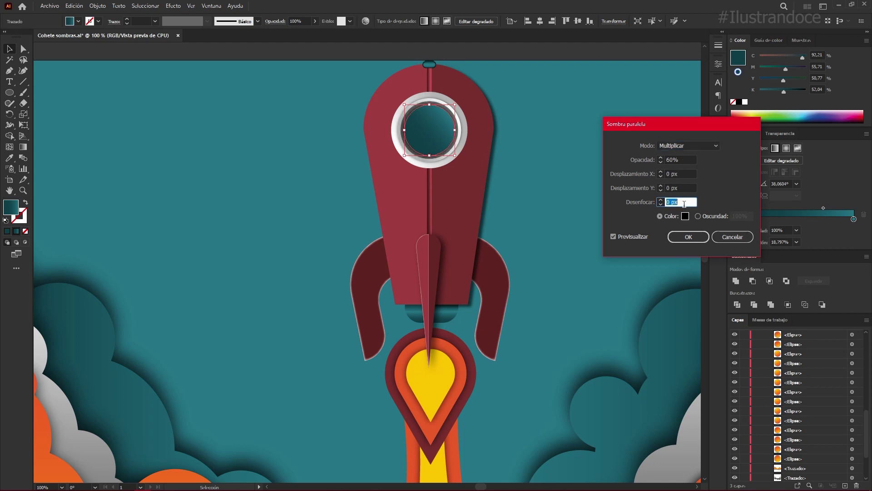
pyautogui.press('Up')
pyautogui.press('Up')
pyautogui.press('Up')
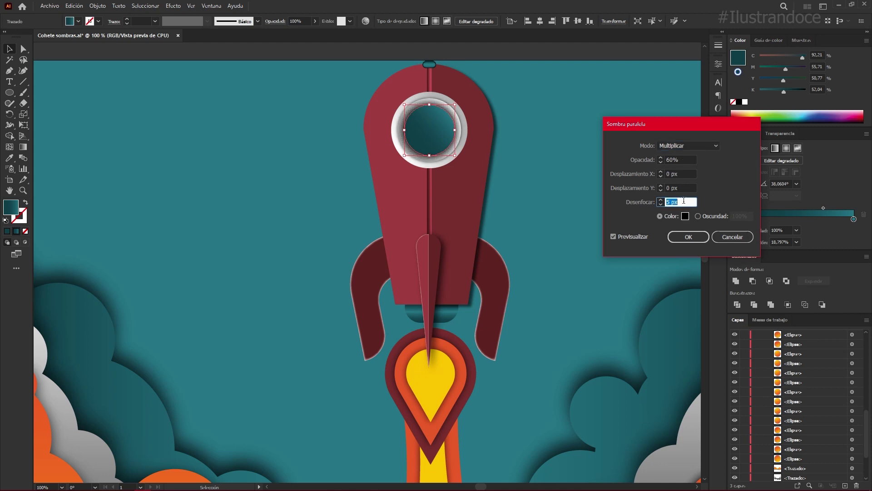
pyautogui.click(661, 160)
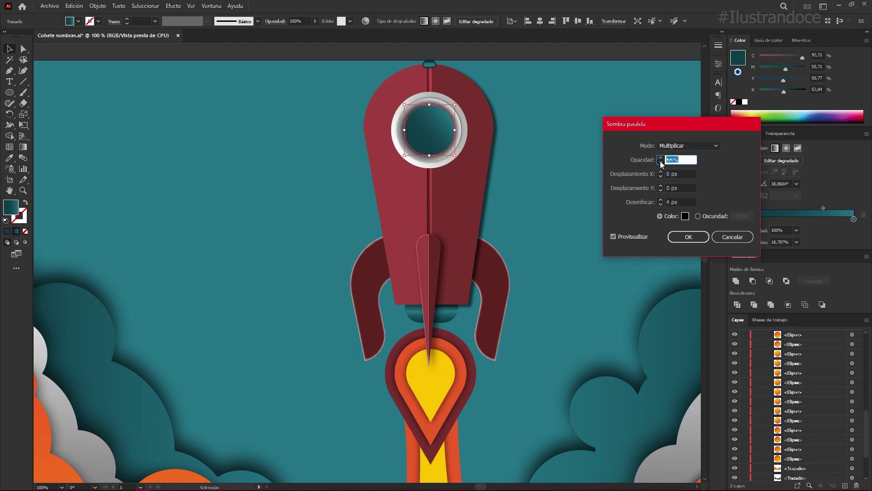
pyautogui.write('65')
pyautogui.click(687, 238)
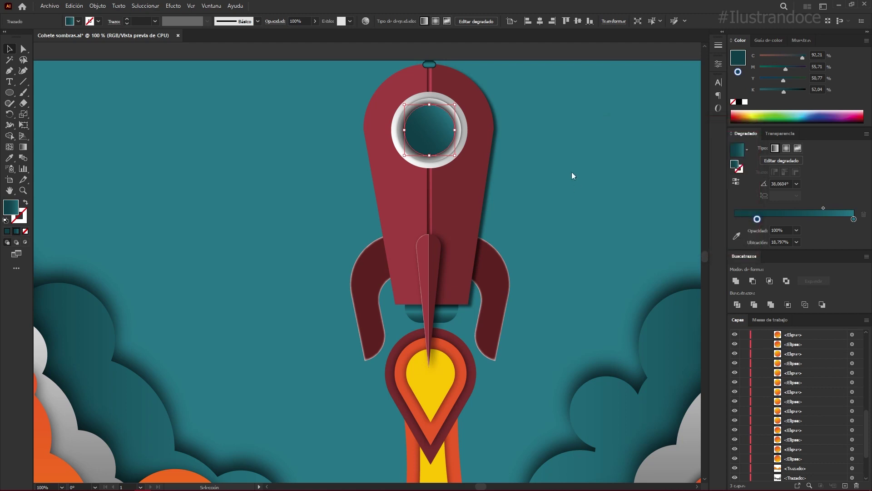
pyautogui.click(572, 175)
pyautogui.scroll(3, 559, 169)
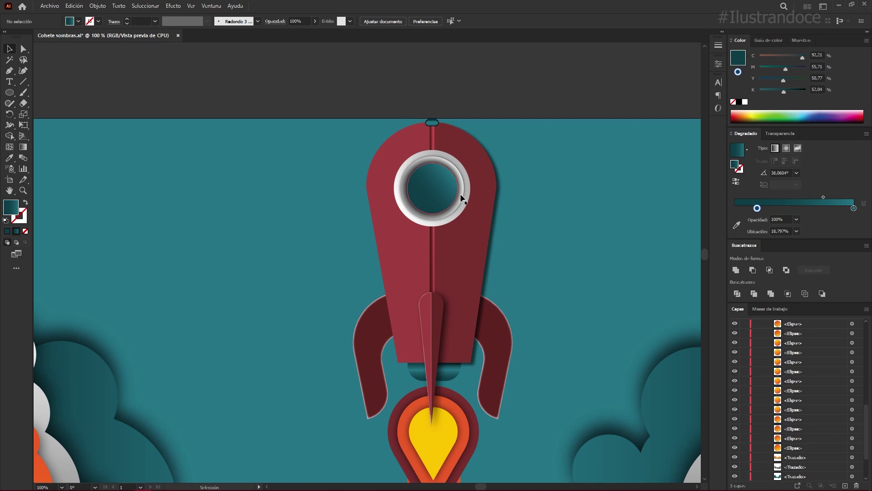
pyautogui.scroll(1, 461, 163)
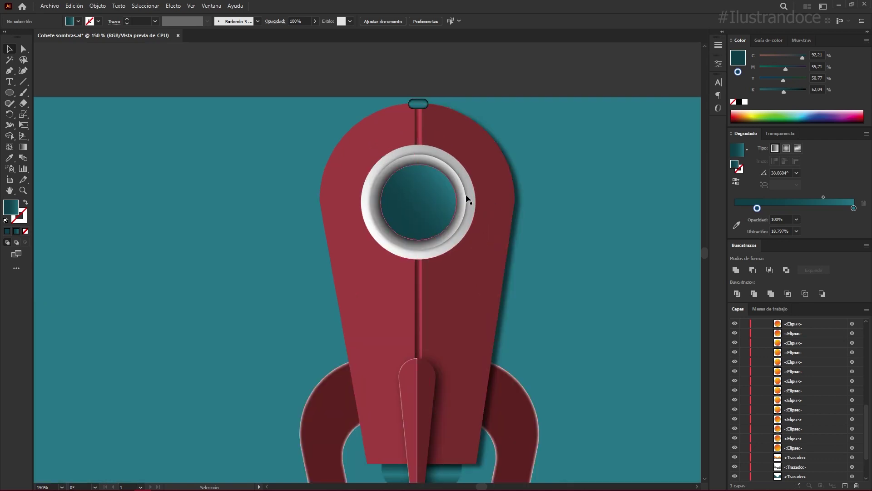
pyautogui.click(473, 198)
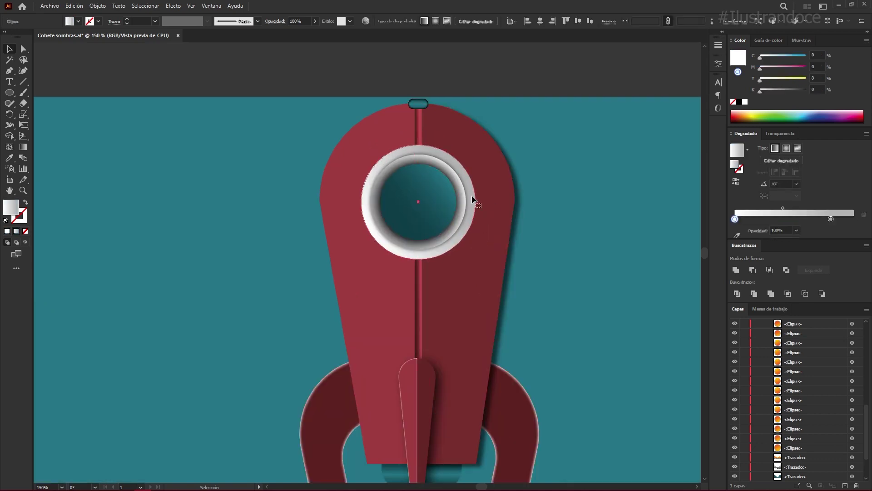
pyautogui.click(173, 6)
pyautogui.moveTo(204, 94)
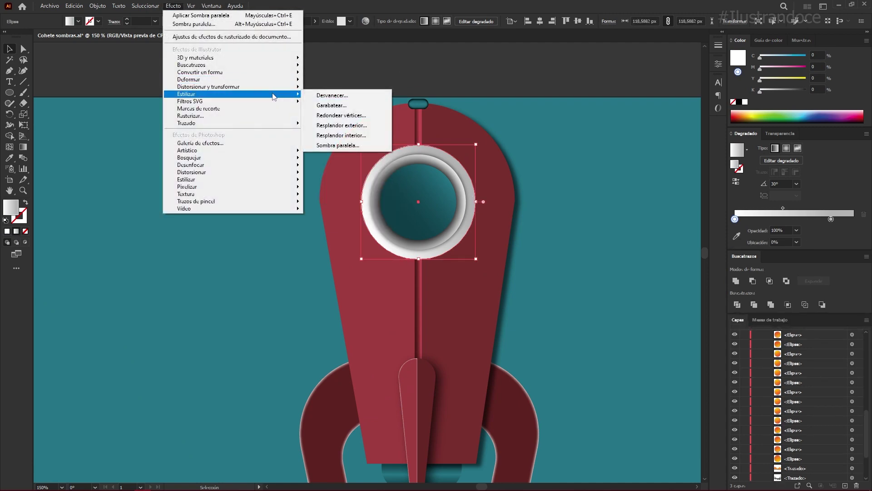
pyautogui.click(499, 80)
pyautogui.click(498, 80)
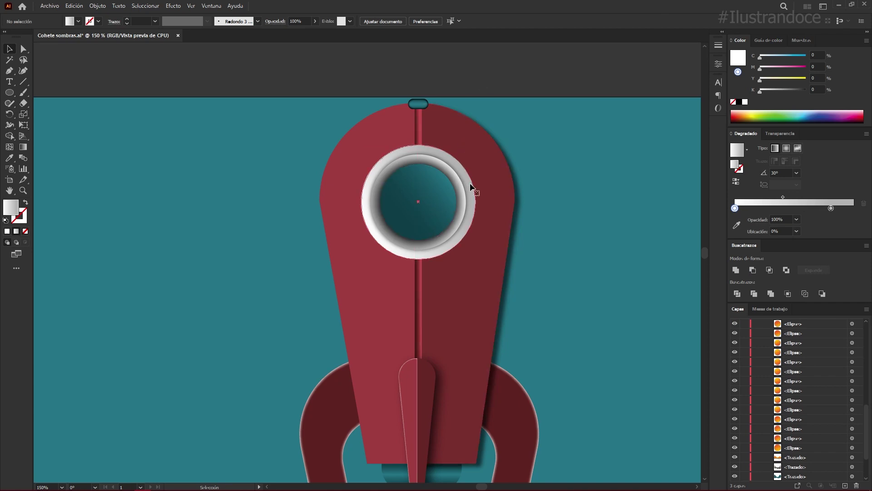
# Step: Add a Drop Shadow effect to the porthole ellipse and bring its X offset down to 6 px
pyautogui.click(455, 187)
pyautogui.click(173, 6)
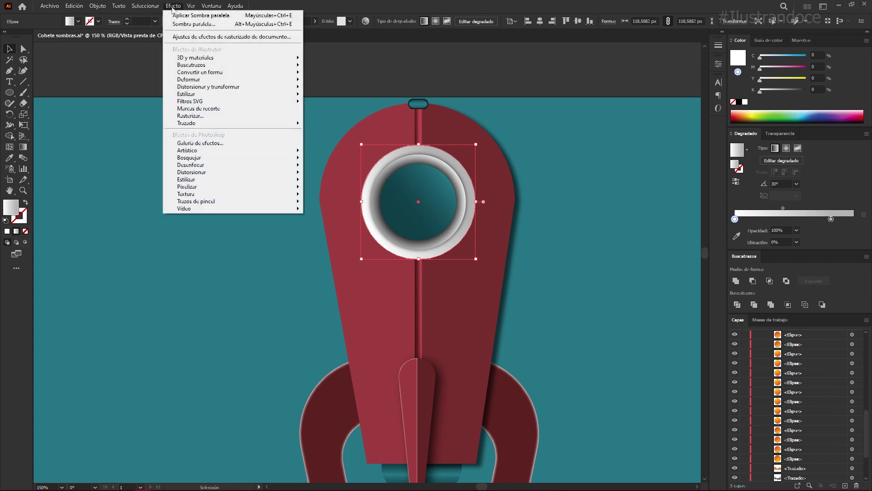
pyautogui.click(349, 147)
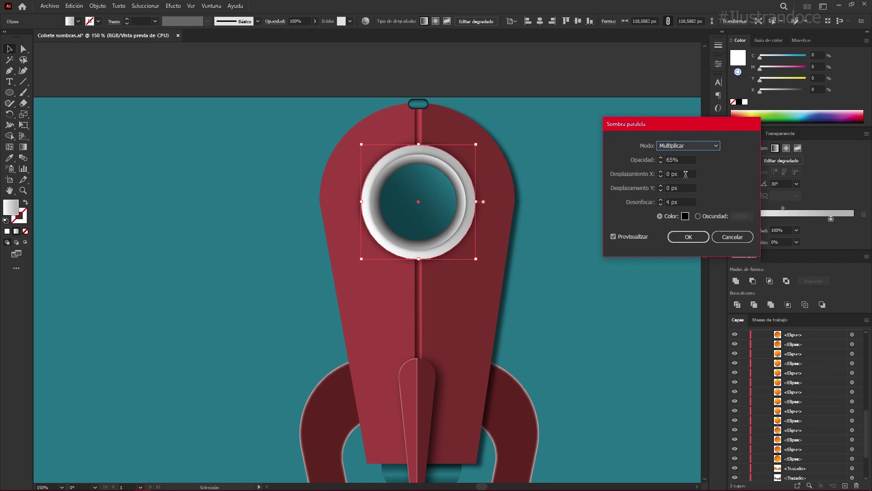
pyautogui.moveTo(686, 175); pyautogui.dragTo(630, 176)
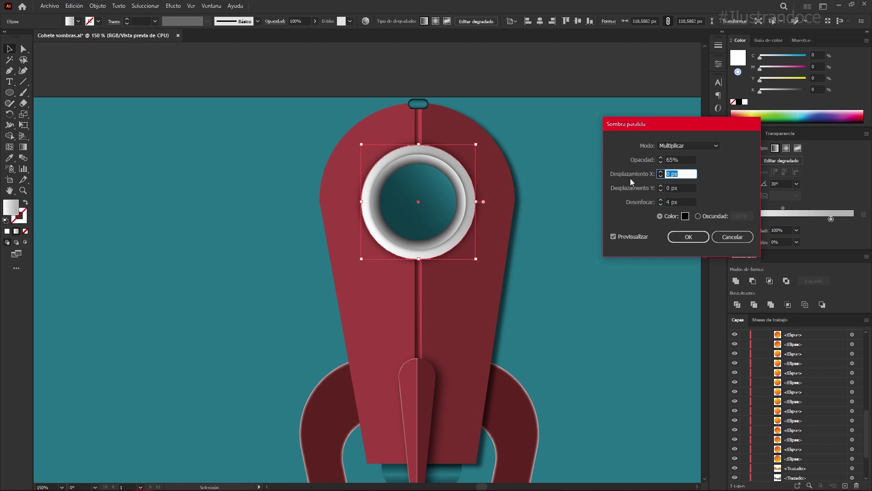
pyautogui.write('10')
pyautogui.click(661, 176)
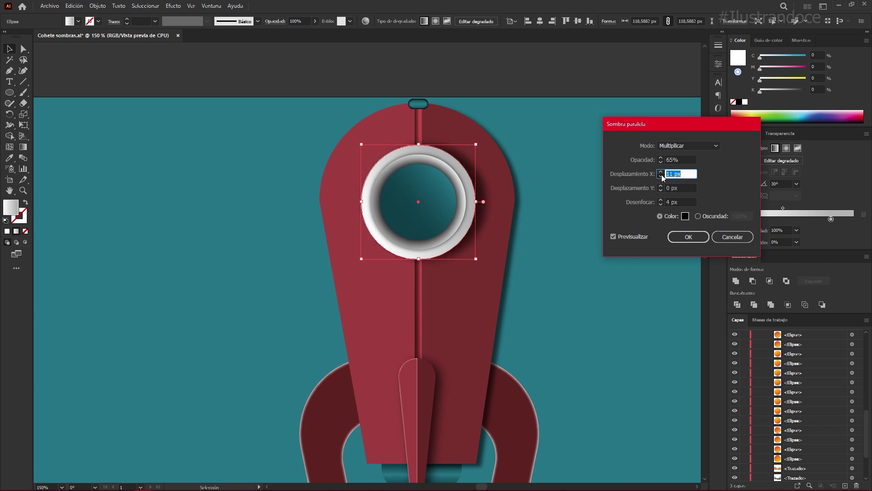
pyautogui.click(661, 177)
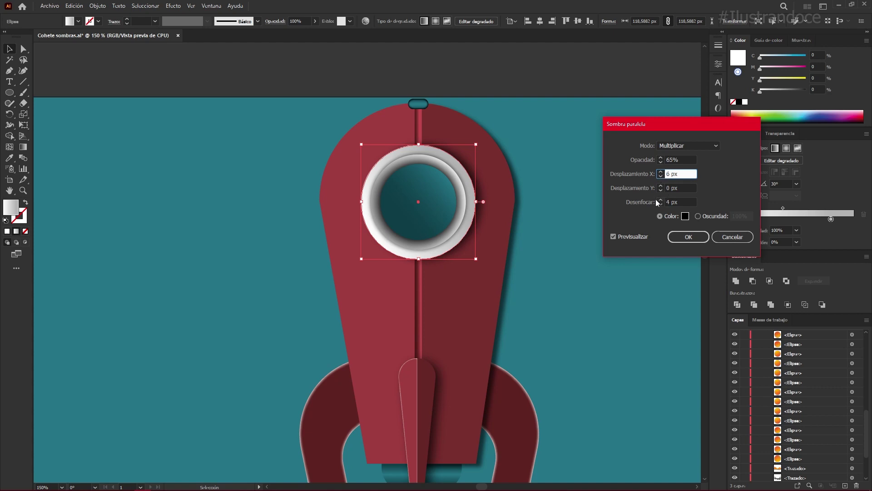
# Step: Finish the shadow at 75% opacity, 3 px blur and 5 px X offset, and apply it
pyautogui.click(661, 157)
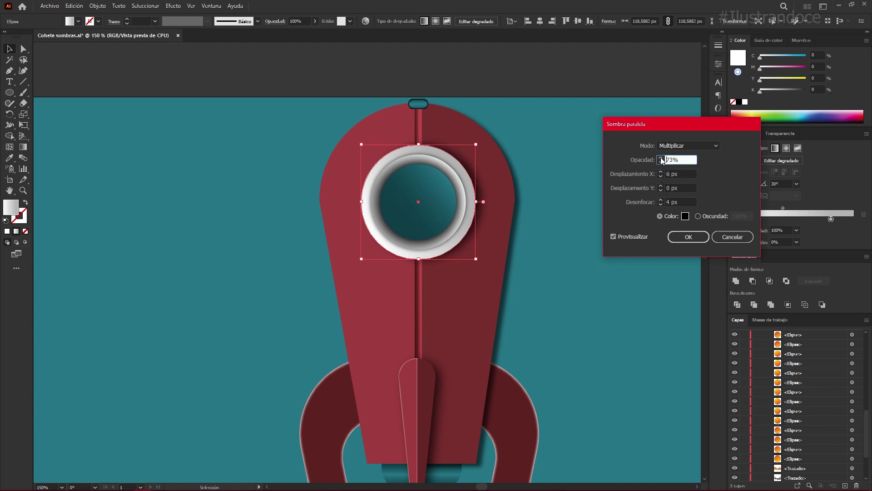
pyautogui.click(660, 157)
pyautogui.click(661, 204)
pyautogui.click(671, 175)
pyautogui.press('Down')
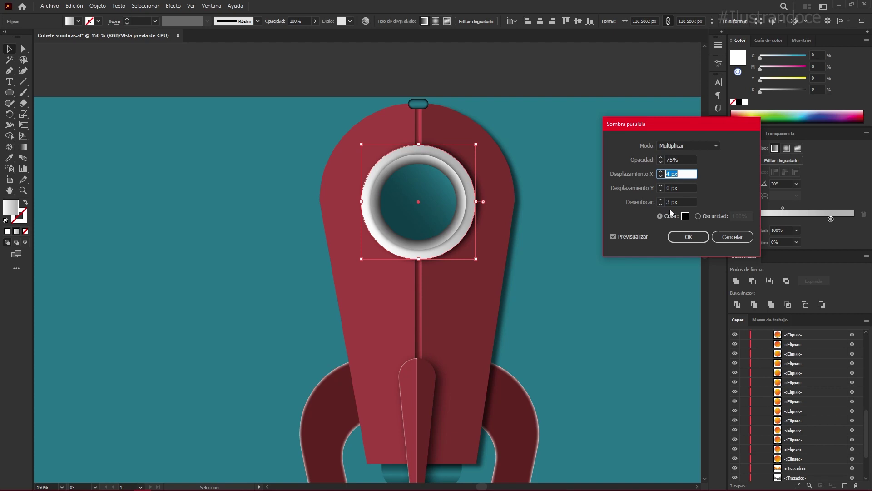
pyautogui.click(689, 236)
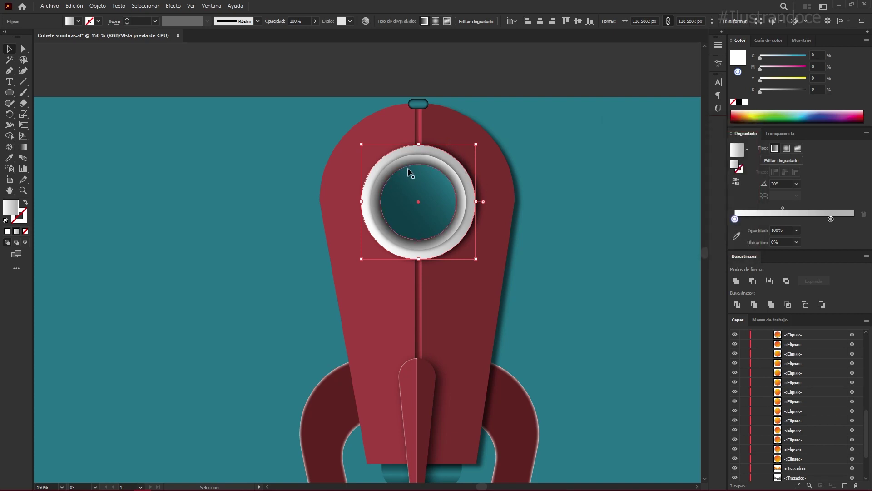
pyautogui.click(541, 241)
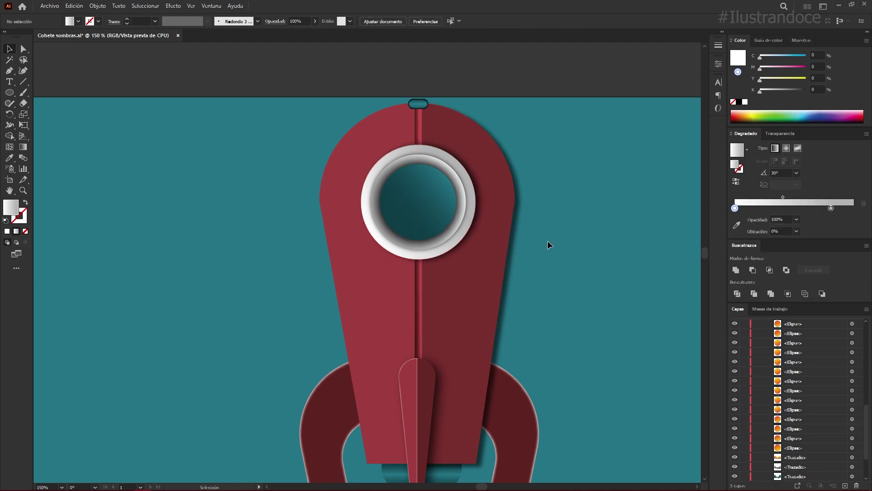
# Step: Draw a tiny circle atop the porthole ring with the inner circle's teal gradient, pivoting at the porthole centre
pyautogui.click(9, 94)
pyautogui.scroll(2, 418, 143)
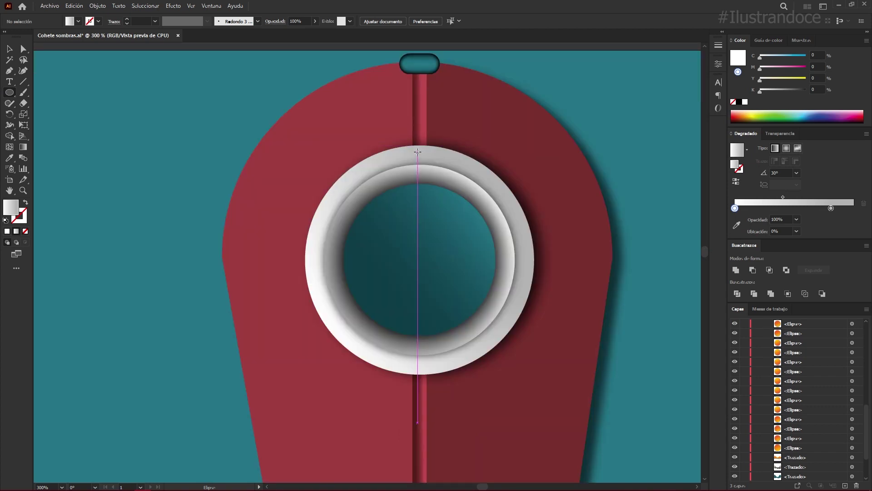
pyautogui.moveTo(417, 151); pyautogui.dragTo(419, 155)
pyautogui.press('i')
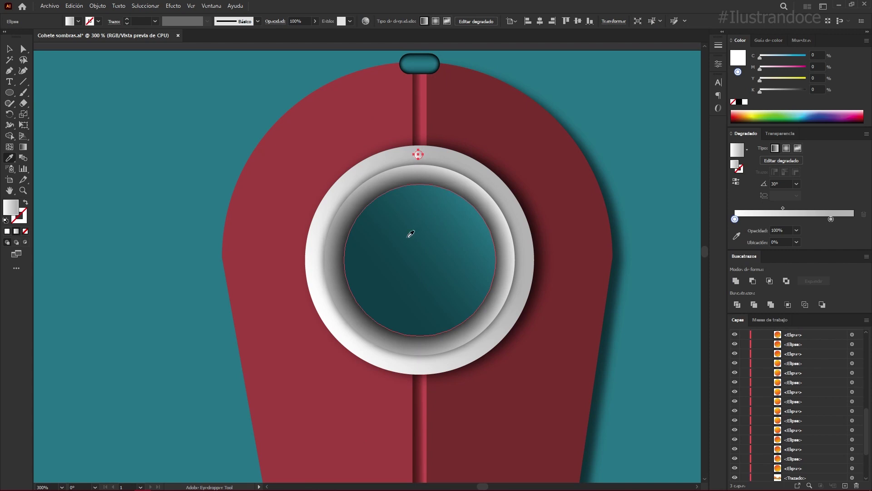
pyautogui.click(411, 234)
pyautogui.press('v')
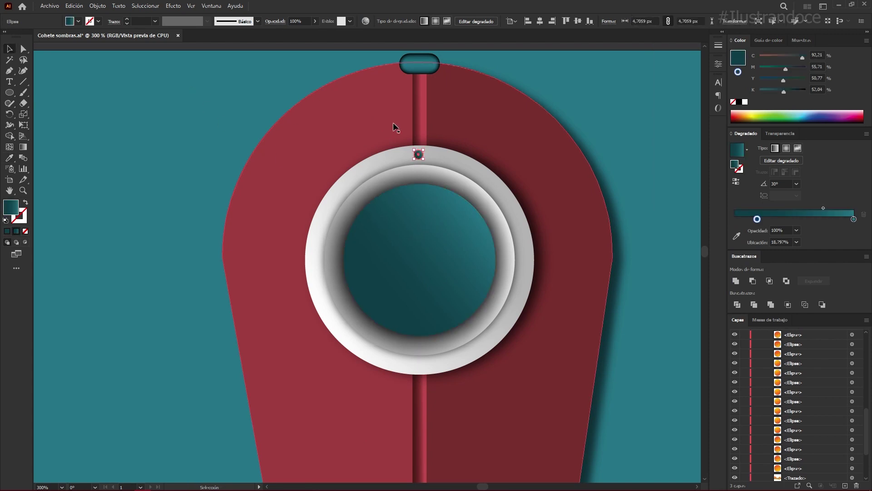
pyautogui.click(10, 115)
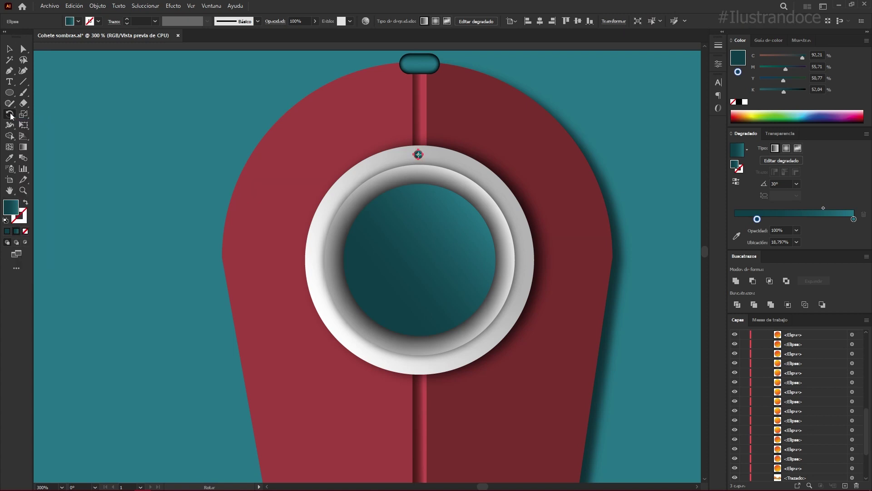
pyautogui.keyDown('alt'); pyautogui.click(421, 256); pyautogui.keyUp('alt')
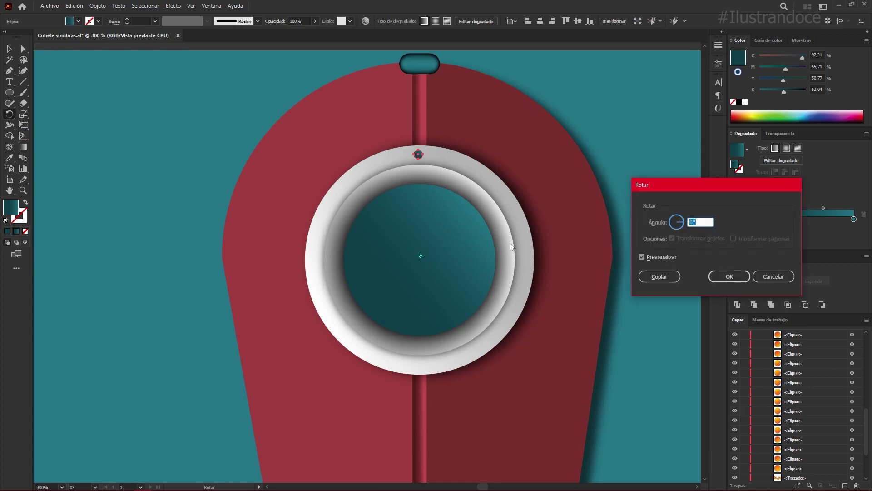
# Step: Make a -90° rotated copy of the teal dot at the ring's right
pyautogui.moveTo(674, 189); pyautogui.dragTo(569, 178)
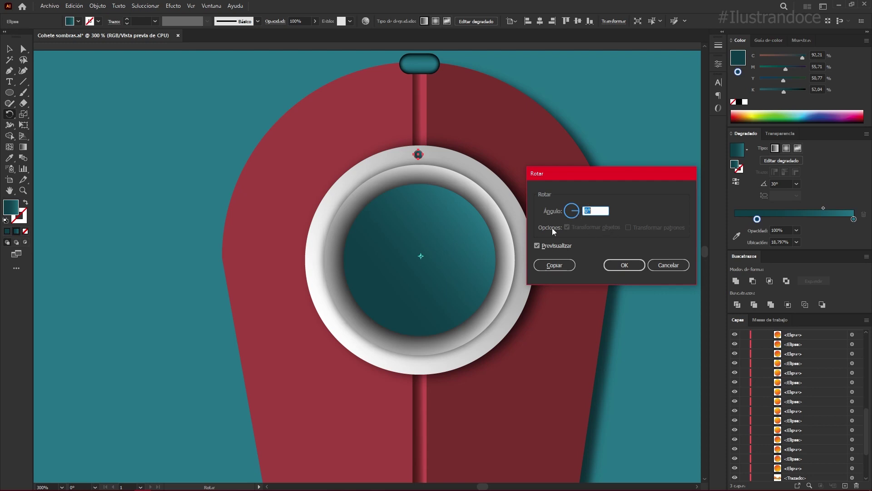
pyautogui.write('0')
pyautogui.scroll(-2, 592, 212)
pyautogui.scroll(-8, 592, 212)
pyautogui.scroll(-8, 592, 212)
pyautogui.scroll(-12, 594, 211)
pyautogui.scroll(-6, 593, 210)
pyautogui.scroll(-7, 594, 211)
pyautogui.moveTo(584, 176); pyautogui.dragTo(642, 174)
pyautogui.scroll(-9, 657, 207)
pyautogui.scroll(-9, 657, 207)
pyautogui.scroll(-9, 657, 206)
pyautogui.scroll(-9, 656, 206)
pyautogui.scroll(-7, 656, 207)
pyautogui.scroll(-1, 656, 207)
pyautogui.scroll(-2, 655, 207)
pyautogui.scroll(-1, 655, 207)
pyautogui.scroll(1, 655, 207)
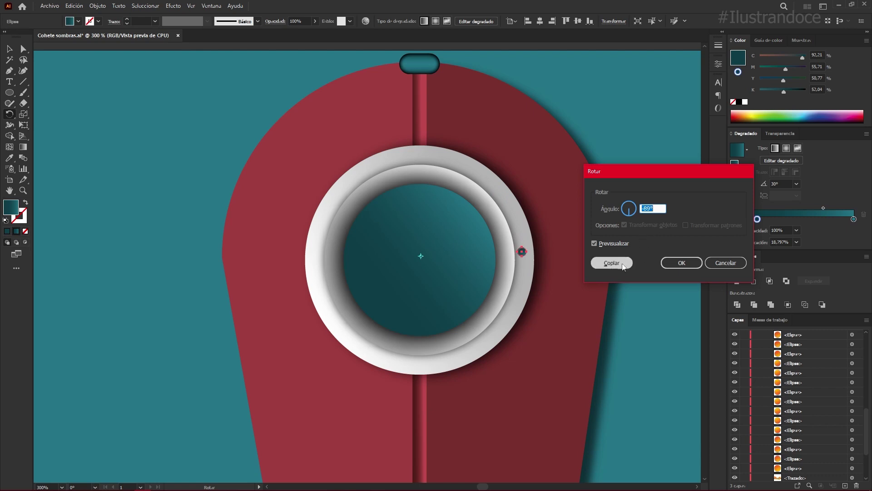
pyautogui.press('Escape')
# Step: Repeat the rotated copy for bottom and left dots, nudging the left dot onto the ring
pyautogui.press('v')
pyautogui.hotkey('ctrl', 'd')
pyautogui.hotkey('ctrl', 'd')
pyautogui.press('r')
pyautogui.press('v')
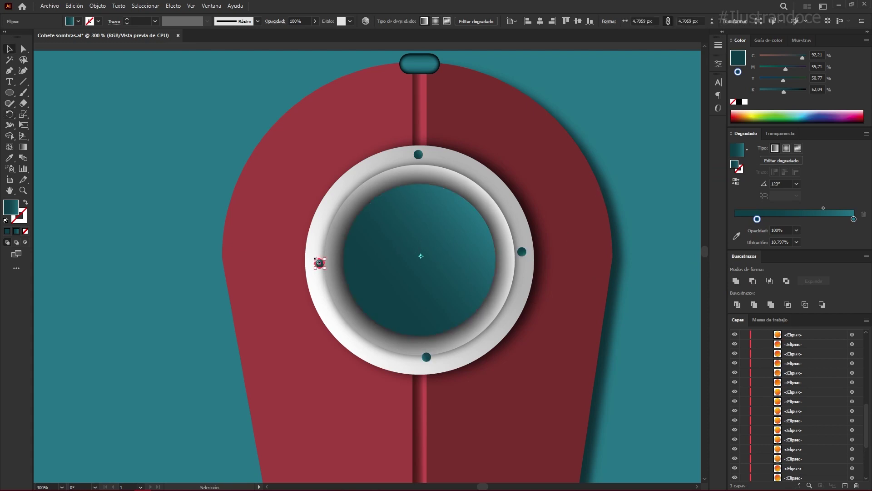
pyautogui.press('Left')
pyautogui.press('Left')
pyautogui.press('Left')
pyautogui.press('Left')
pyautogui.click(427, 356)
# Step: Nudge the bottom dot down and the right dot outward onto the ring
pyautogui.press('Down')
pyautogui.press('Down')
pyautogui.press('Down')
pyautogui.press('Down')
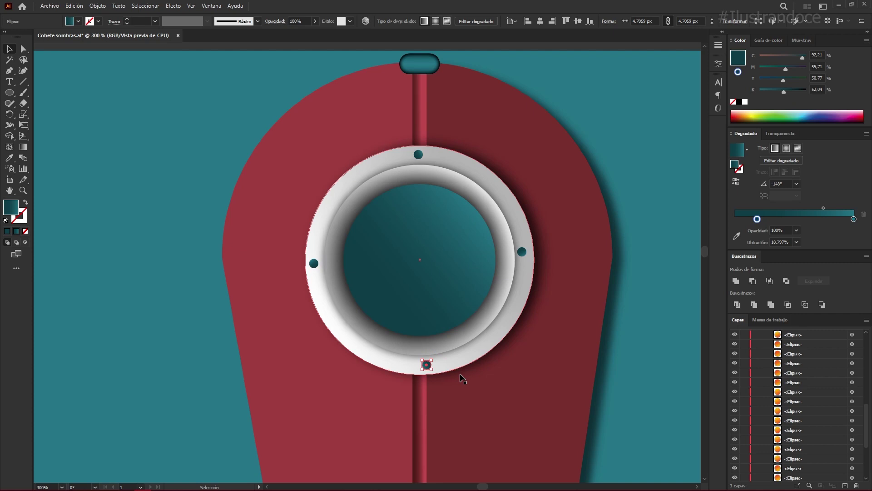
pyautogui.click(522, 252)
pyautogui.press('Right')
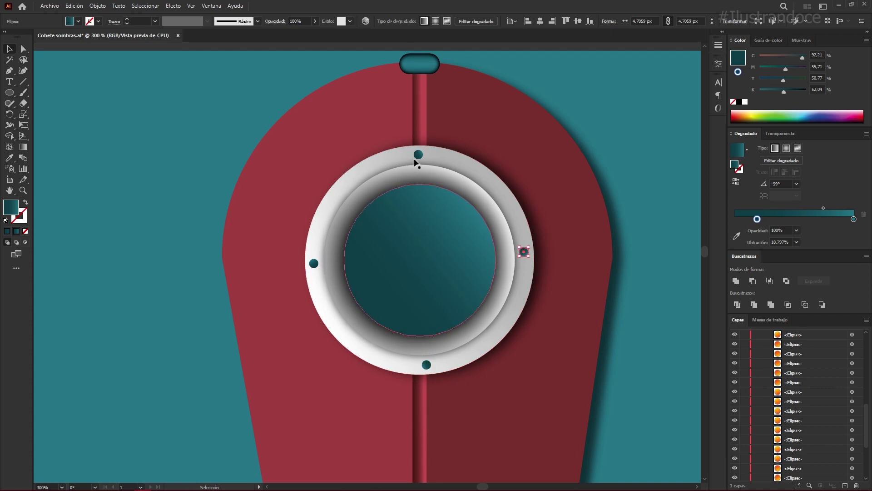
# Step: Select all four dots and rotate them slightly so they sit evenly around the ring
pyautogui.keyDown('shift'); pyautogui.click(419, 154); pyautogui.keyUp('shift')
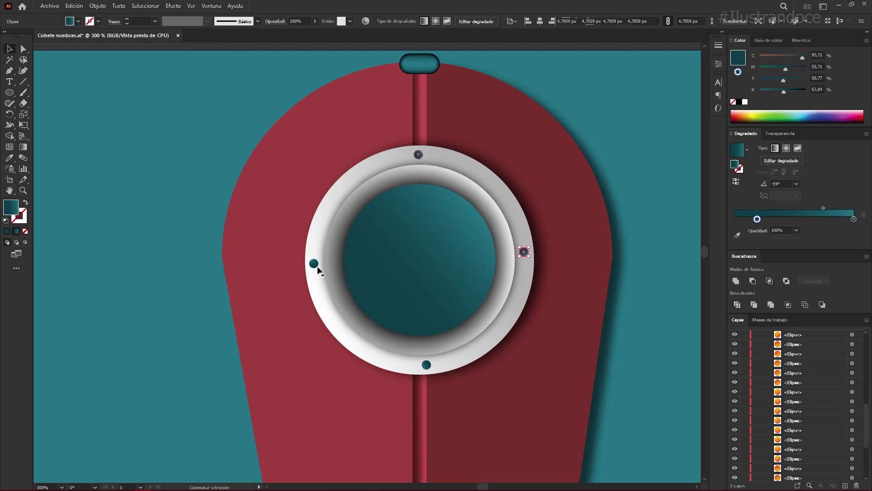
pyautogui.keyDown('shift'); pyautogui.click(314, 263); pyautogui.keyUp('shift')
pyautogui.keyDown('shift'); pyautogui.click(425, 367); pyautogui.keyUp('shift')
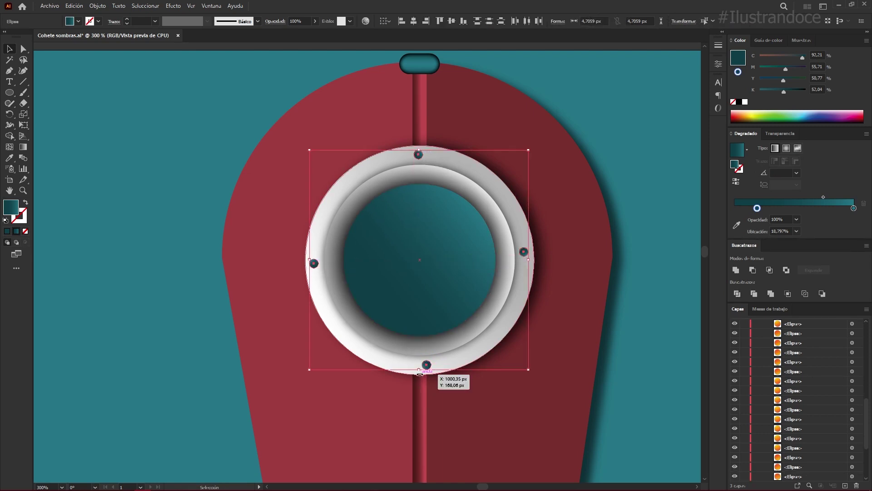
pyautogui.moveTo(421, 373); pyautogui.dragTo(420, 374)
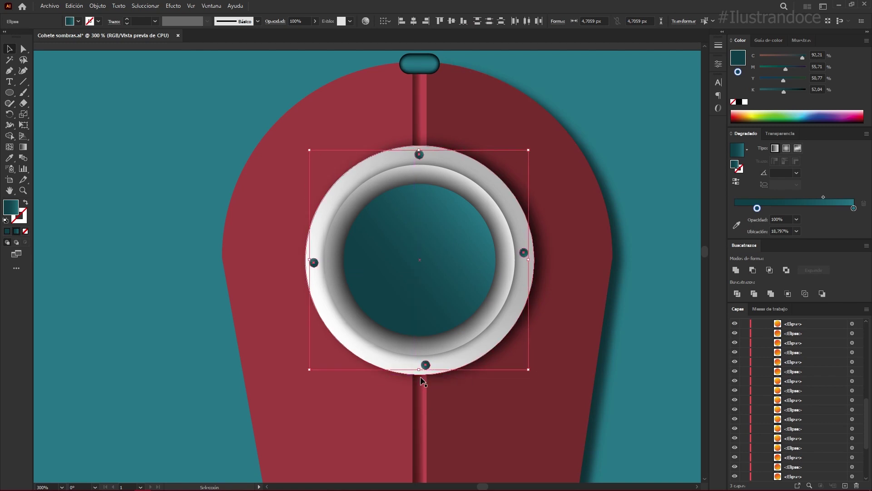
pyautogui.moveTo(420, 373); pyautogui.dragTo(422, 373)
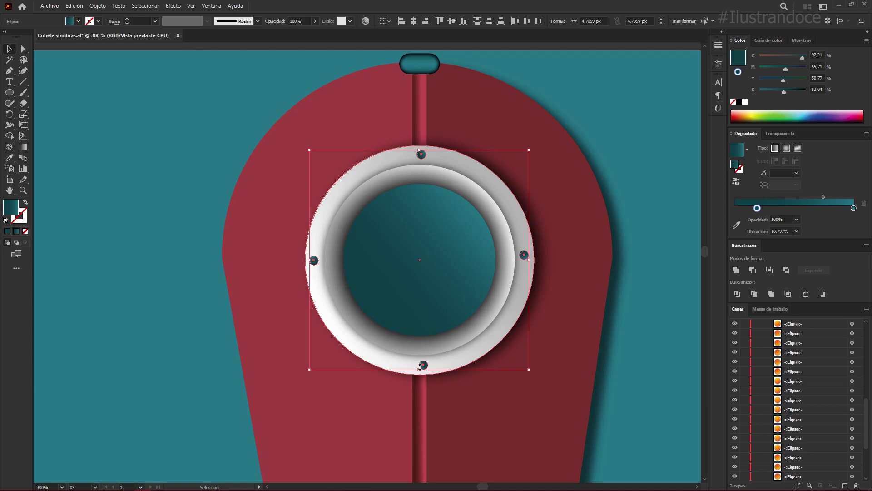
pyautogui.click(236, 124)
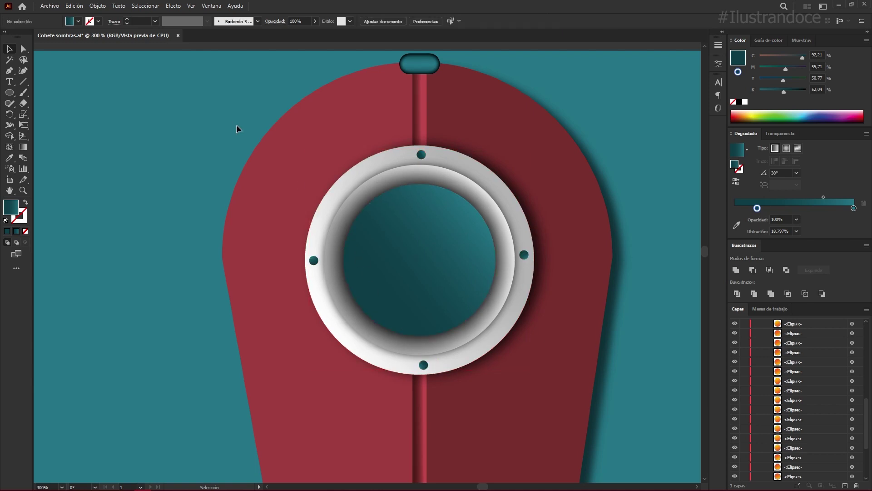
pyautogui.scroll(-2, 236, 124)
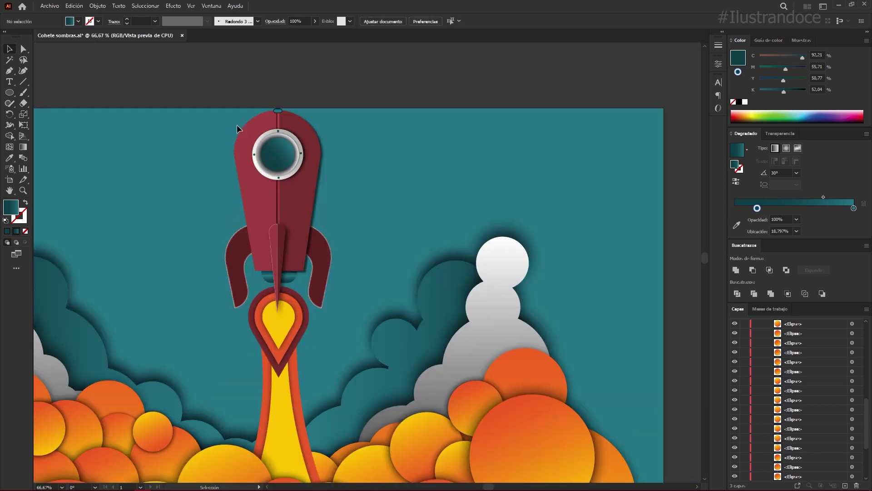
# Step: Select the whole rocket, shorten it from the top, and reposition it over the flame clouds
pyautogui.scroll(-3, 236, 124)
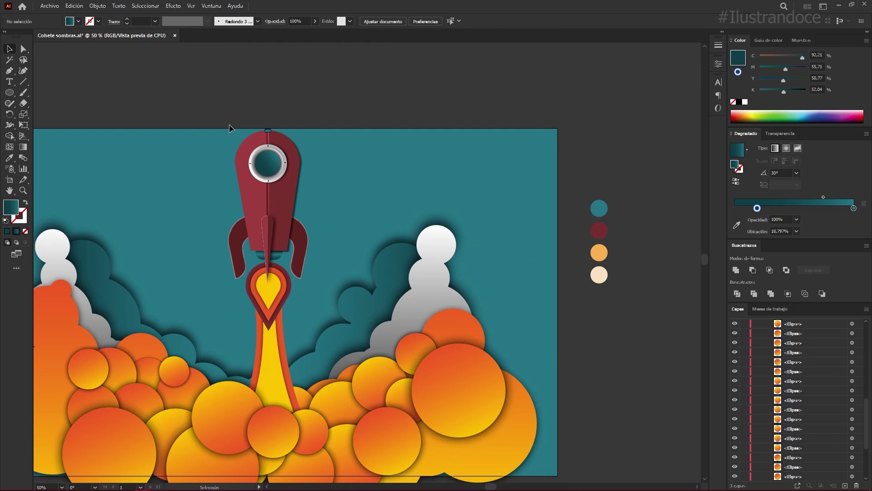
pyautogui.scroll(-1, 270, 153)
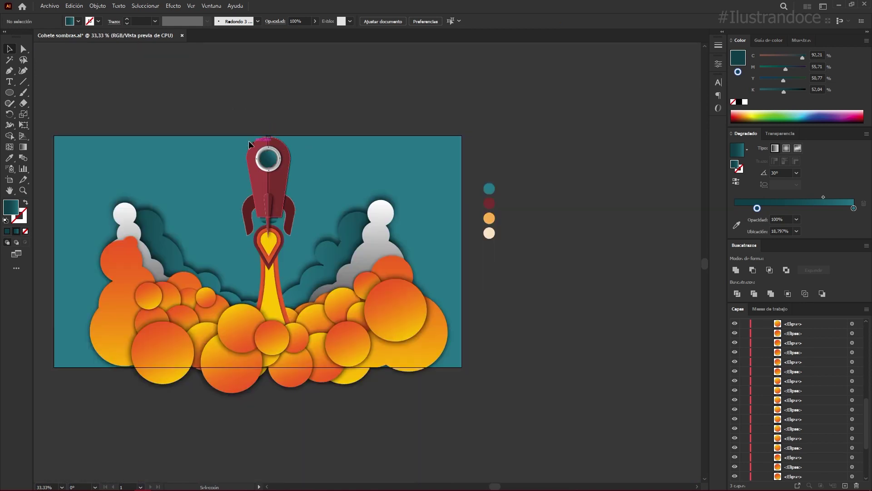
pyautogui.moveTo(218, 118); pyautogui.dragTo(296, 264)
pyautogui.moveTo(273, 197); pyautogui.dragTo(273, 206)
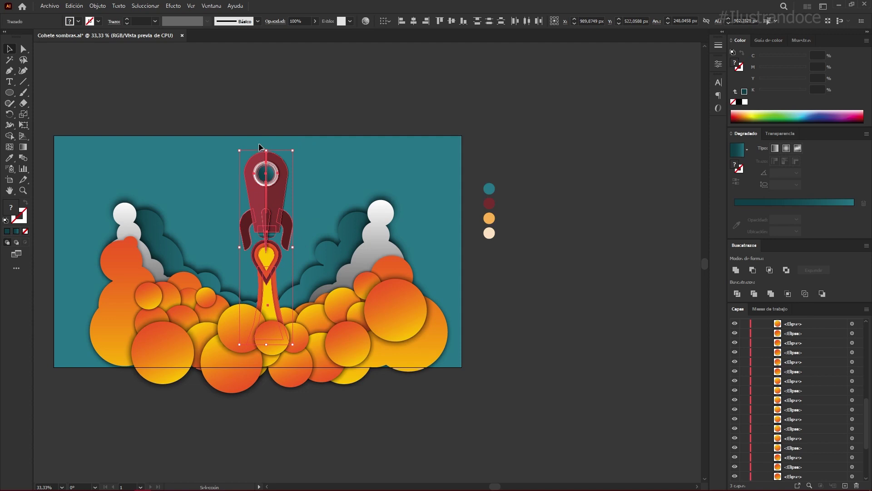
pyautogui.moveTo(266, 151); pyautogui.dragTo(277, 216)
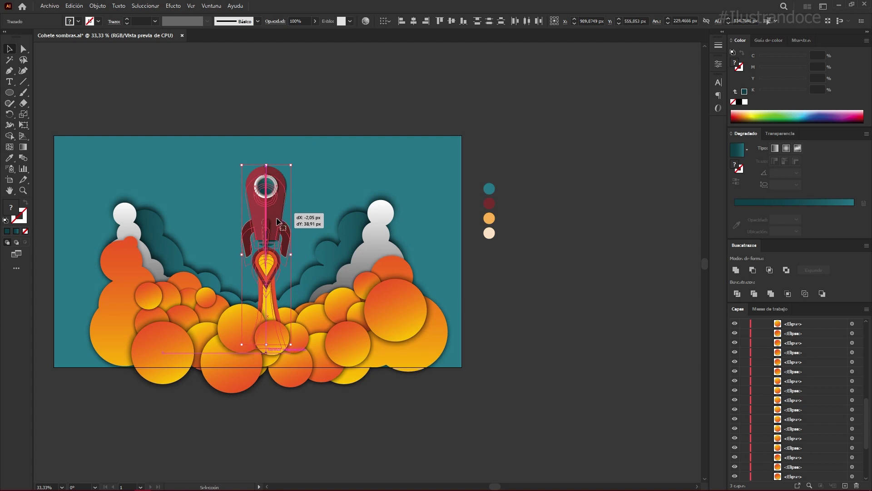
pyautogui.moveTo(266, 171); pyautogui.dragTo(269, 194)
pyautogui.moveTo(275, 237); pyautogui.dragTo(274, 223)
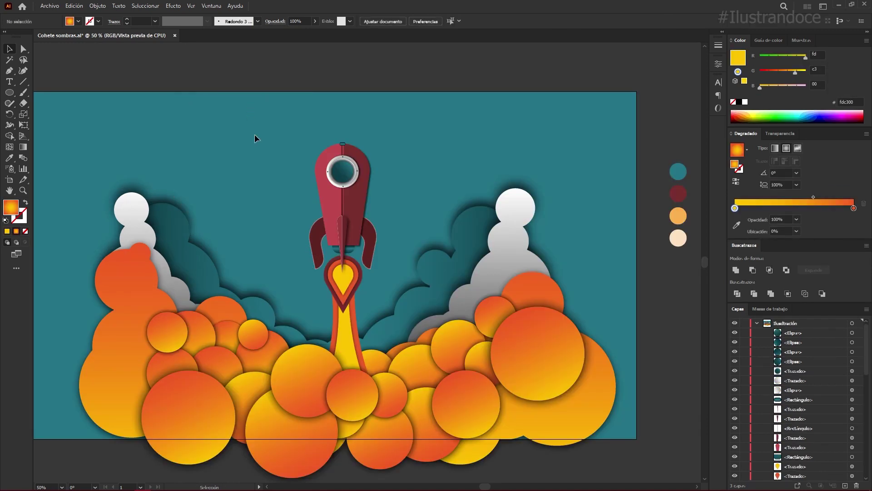
# Step: Draw a large gradient sun circle in the upper-left sky and adjust its gradient stops
pyautogui.press('l')
pyautogui.moveTo(179, 102); pyautogui.dragTo(289, 248)
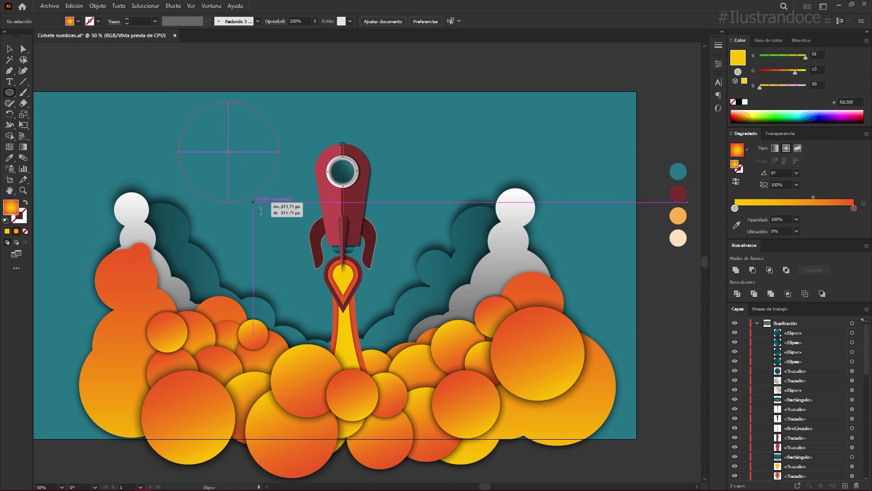
pyautogui.moveTo(289, 248); pyautogui.dragTo(291, 252)
pyautogui.press('v')
pyautogui.moveTo(294, 214); pyautogui.dragTo(277, 199)
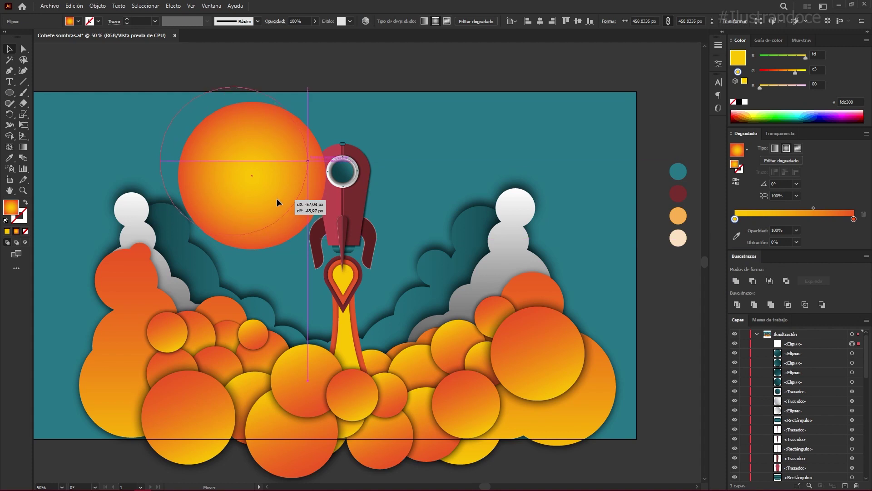
pyautogui.moveTo(277, 198); pyautogui.dragTo(276, 196)
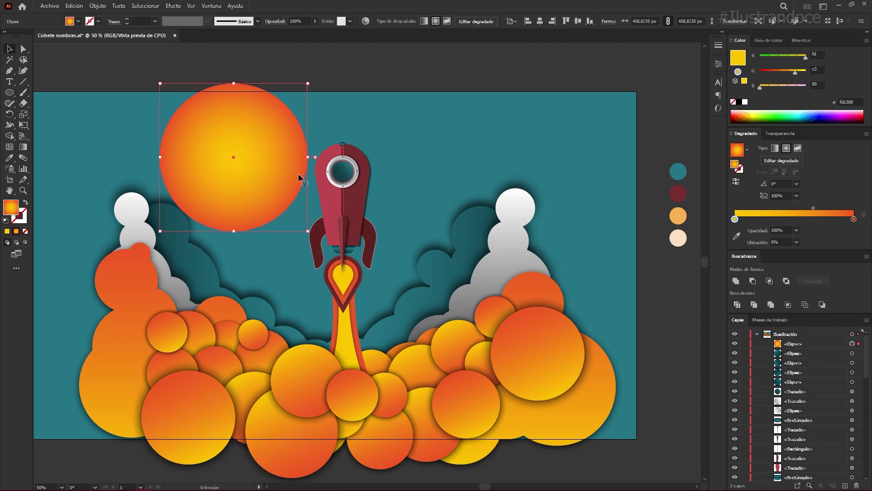
pyautogui.click(745, 219)
pyautogui.click(854, 220)
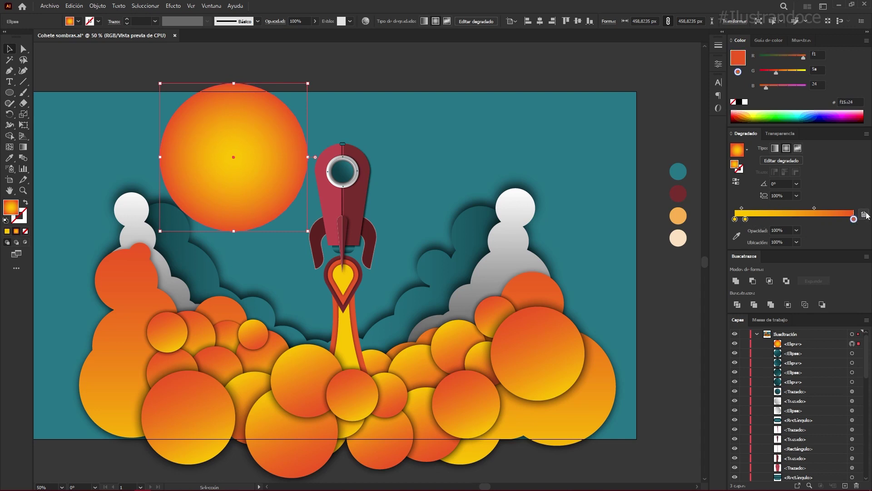
# Step: Remove the orange stop, move the yellow stop to the right end, and brighten it in RGB
pyautogui.click(752, 220)
pyautogui.moveTo(752, 220); pyautogui.dragTo(862, 221)
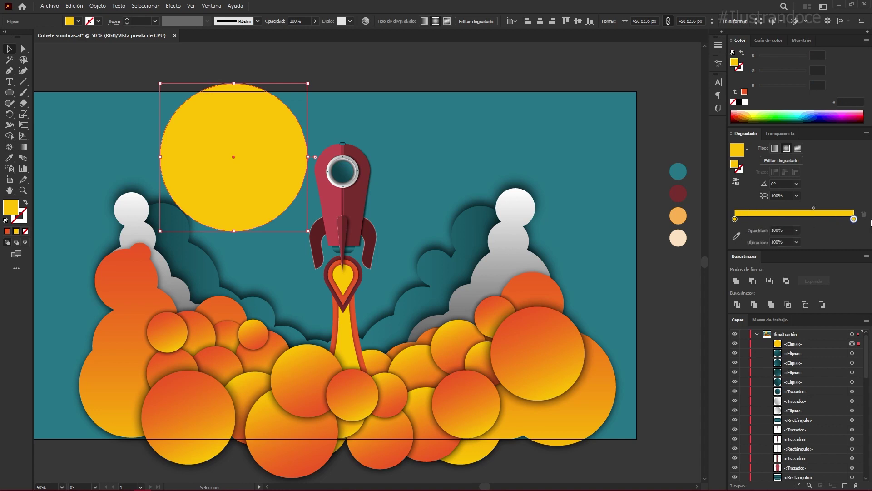
pyautogui.doubleClick(855, 220)
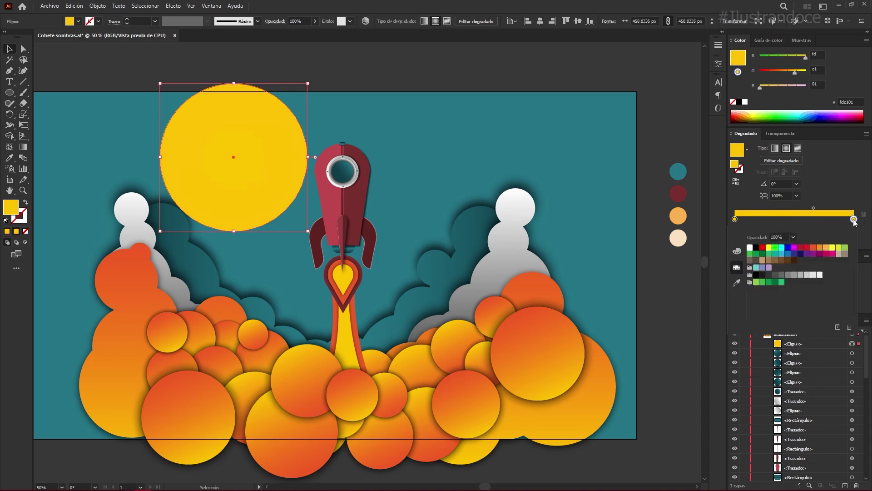
pyautogui.click(738, 250)
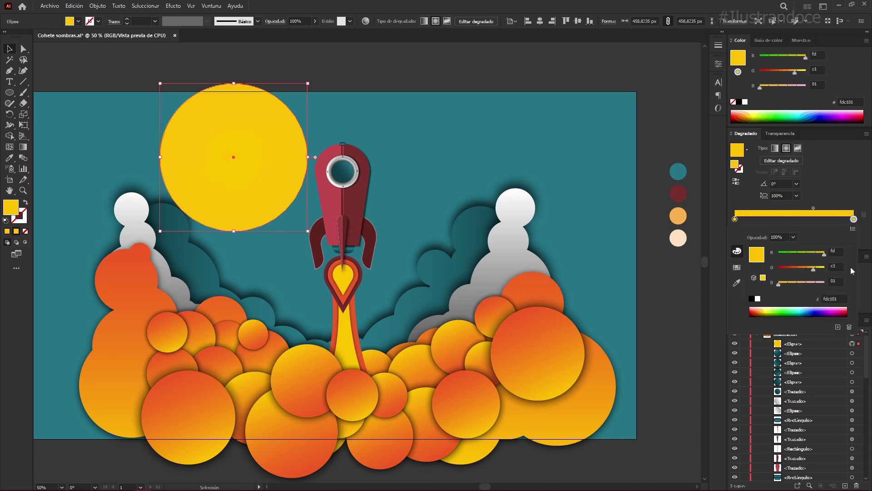
pyautogui.click(852, 229)
pyautogui.click(772, 240)
pyautogui.moveTo(813, 269); pyautogui.dragTo(828, 268)
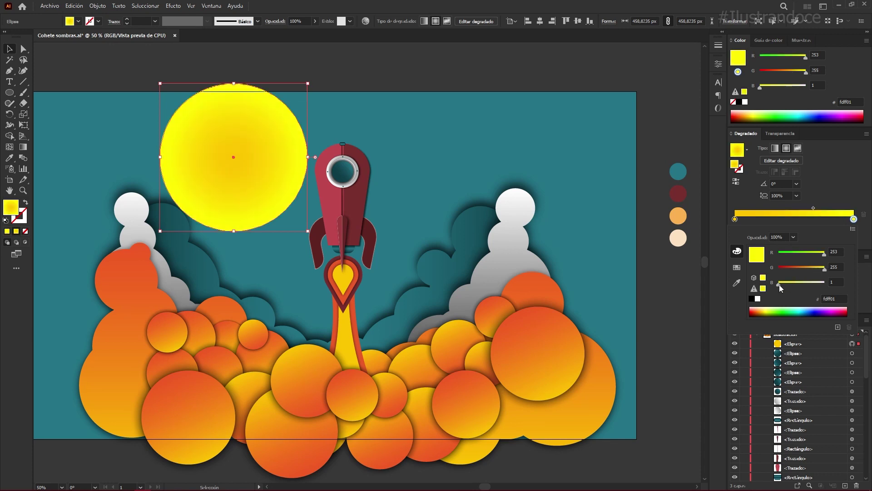
pyautogui.moveTo(779, 285); pyautogui.dragTo(793, 284)
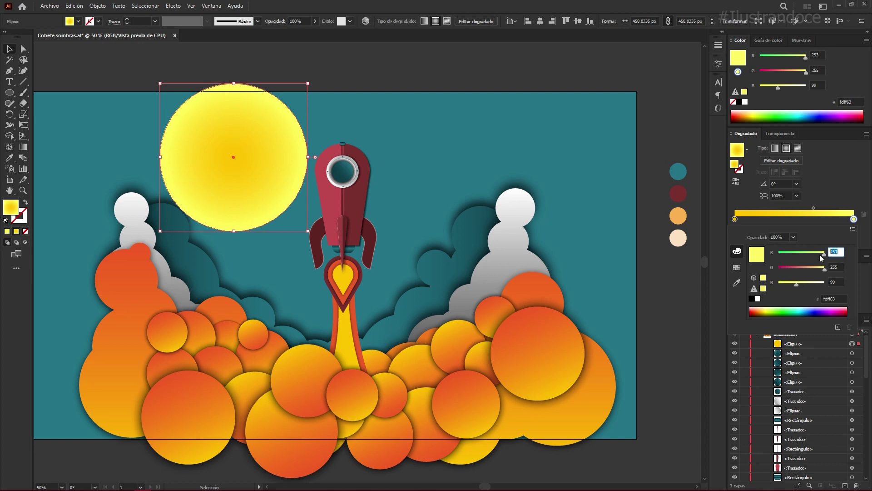
# Step: Switch the gradient stop colour to CMYK and set its Y value to 72
pyautogui.click(853, 229)
pyautogui.click(804, 262)
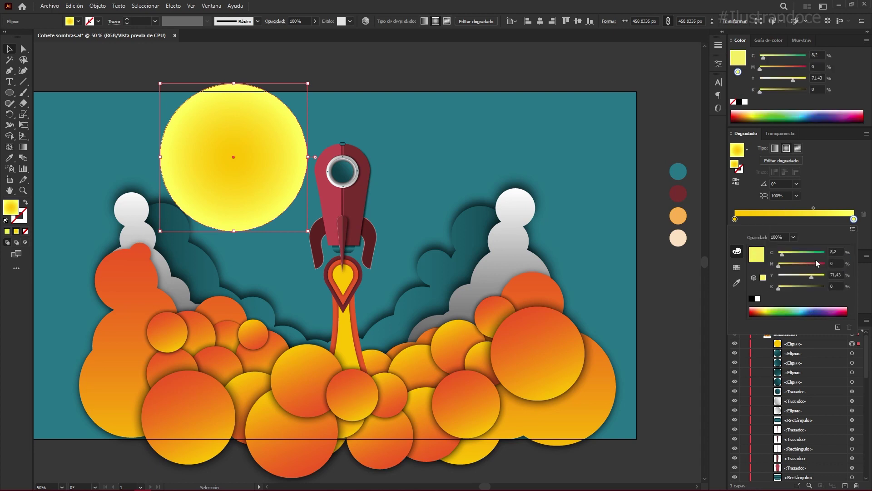
pyautogui.click(853, 229)
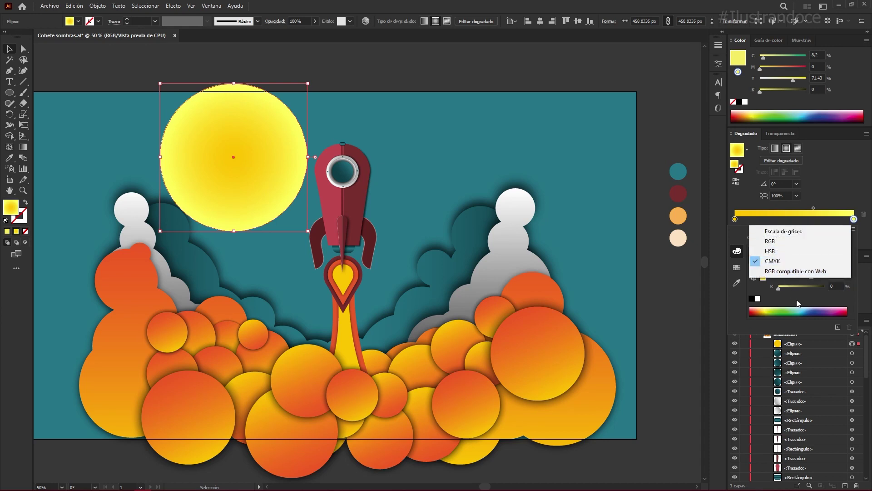
pyautogui.click(778, 262)
pyautogui.click(842, 274)
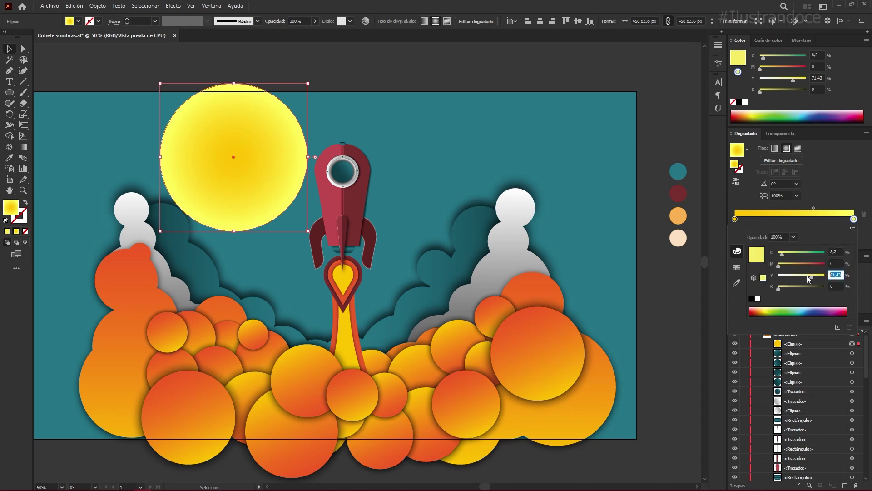
pyautogui.write('72')
pyautogui.click(836, 252)
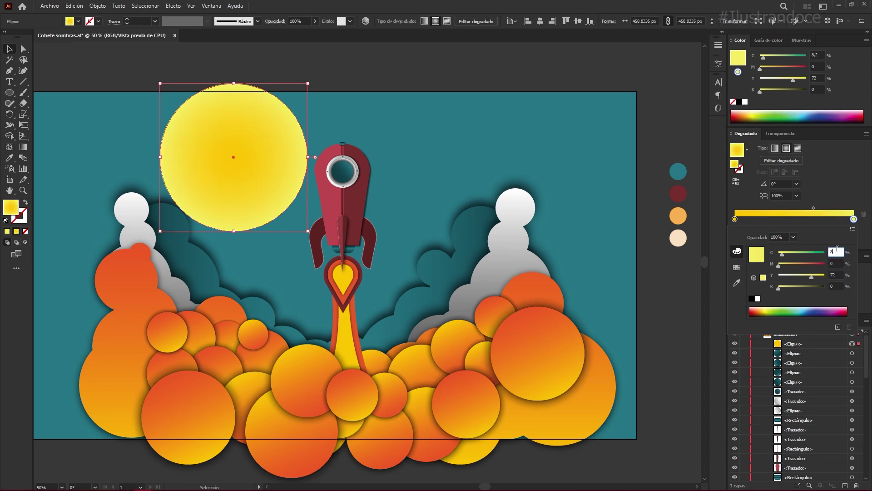
pyautogui.write('0')
pyautogui.click(839, 198)
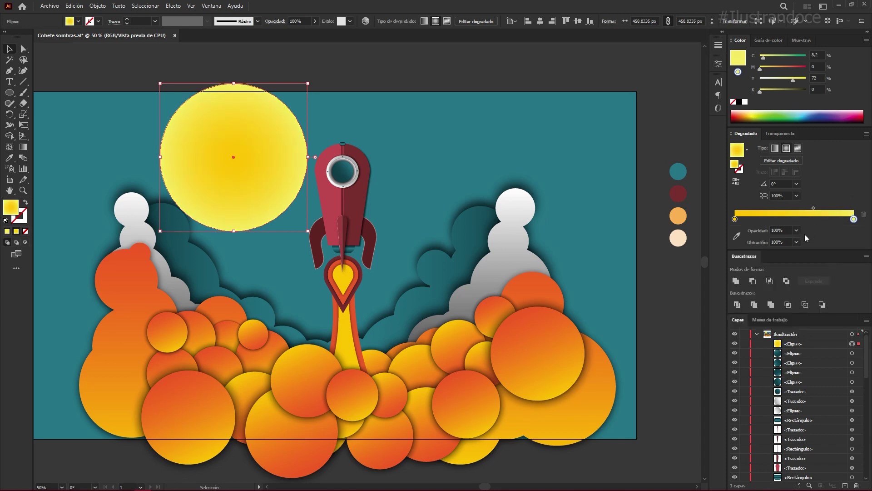
pyautogui.doubleClick(853, 220)
pyautogui.click(839, 251)
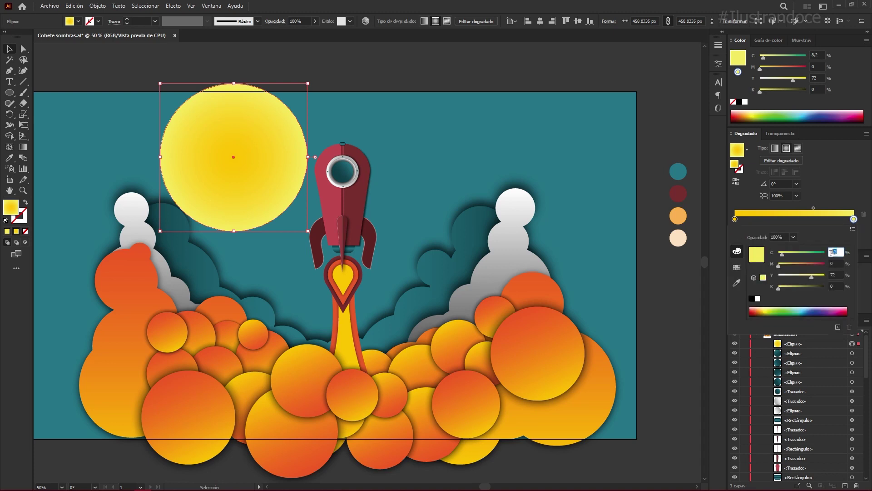
pyautogui.click(838, 275)
pyautogui.click(823, 191)
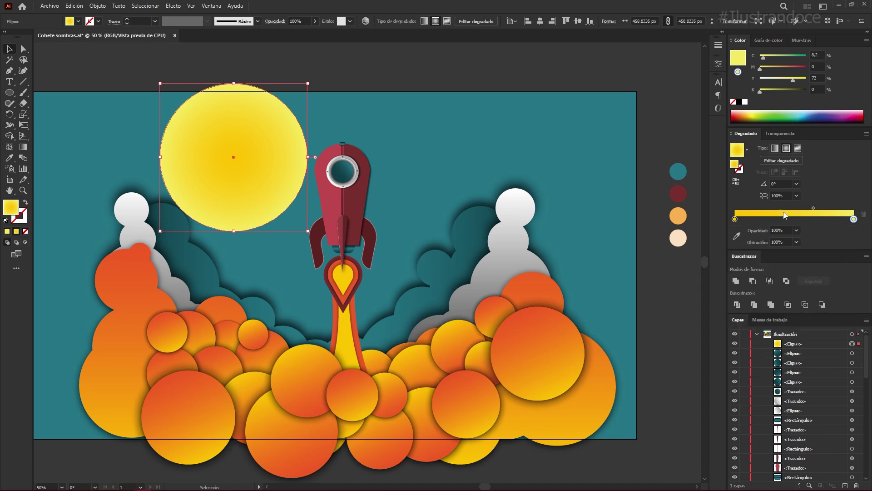
# Step: Reverse the gradient and shift the midpoint and left stop for a pale centre
pyautogui.click(737, 181)
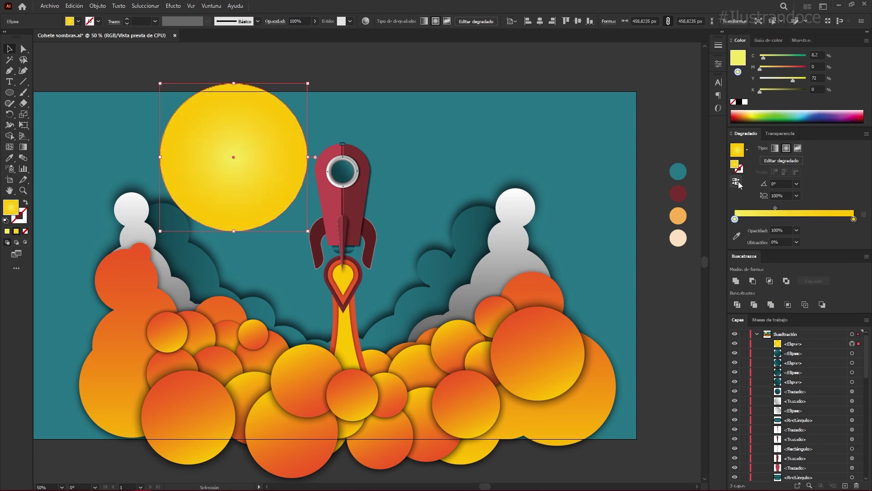
pyautogui.moveTo(775, 208); pyautogui.dragTo(814, 209)
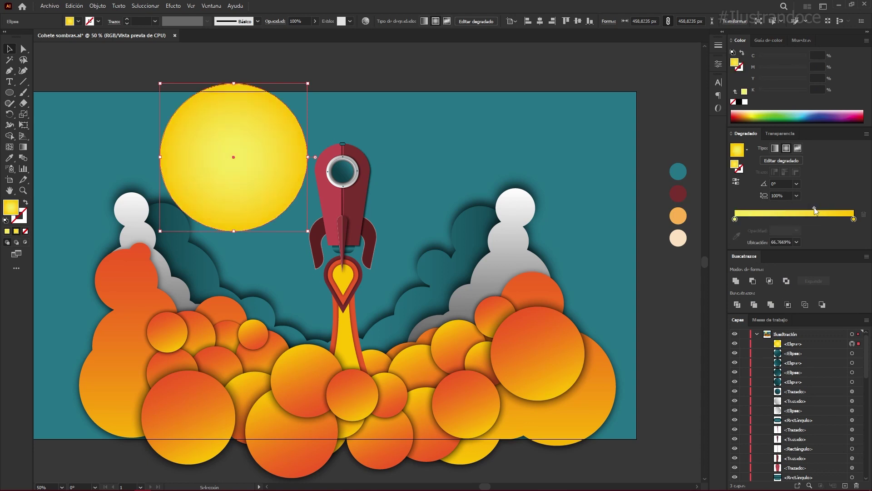
pyautogui.moveTo(814, 209); pyautogui.dragTo(834, 209)
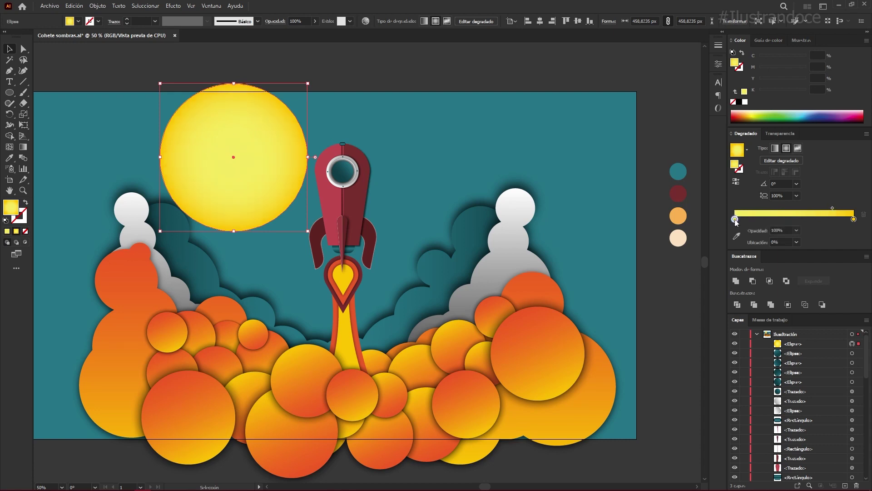
pyautogui.moveTo(735, 219); pyautogui.dragTo(775, 219)
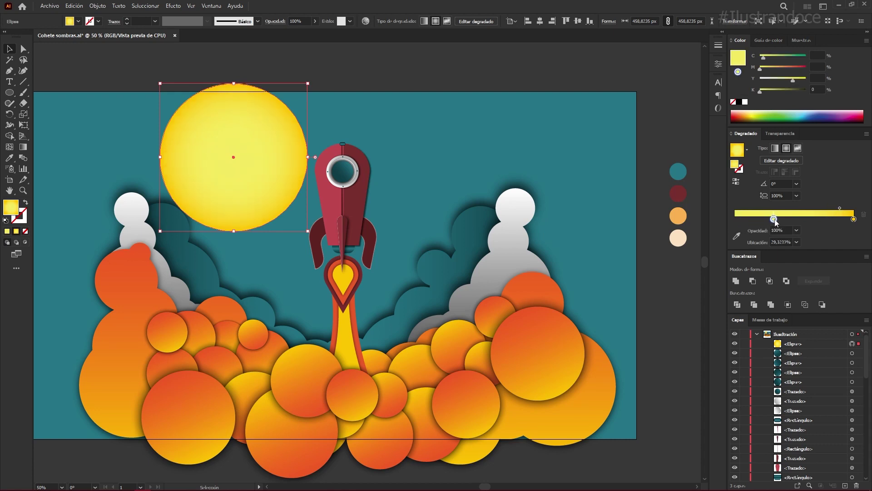
pyautogui.click(342, 117)
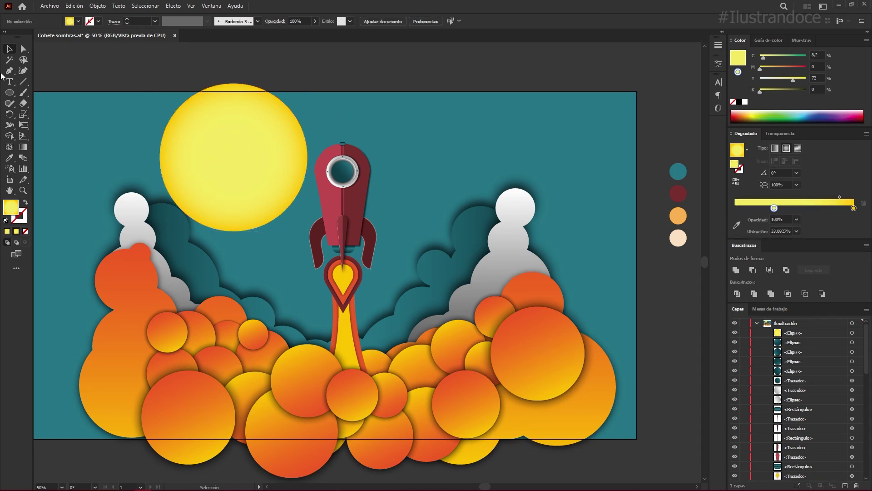
# Step: Draw a small rectangle just above the sun
pyautogui.press('p')
pyautogui.click(9, 92)
pyautogui.click(46, 94)
pyautogui.moveTo(224, 81); pyautogui.dragTo(253, 90)
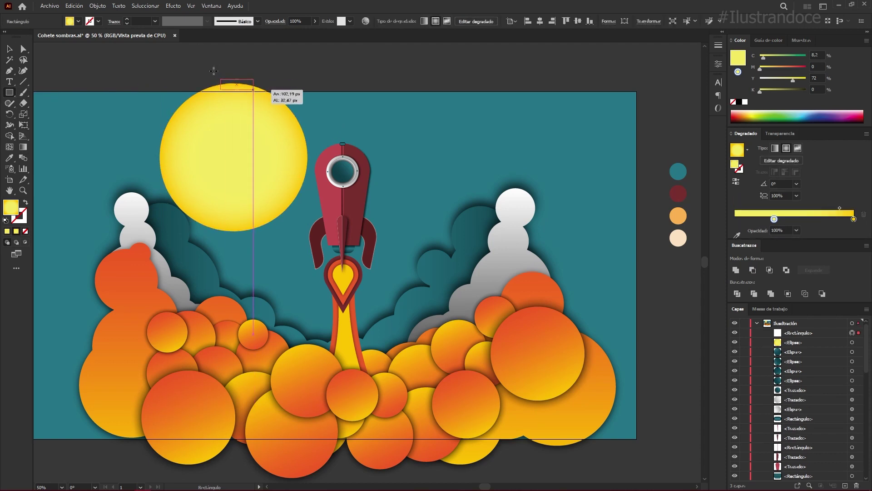
# Step: Apply a smooth, relative Zigzag effect with 2 ridges per segment to the rectangle
pyautogui.click(173, 6)
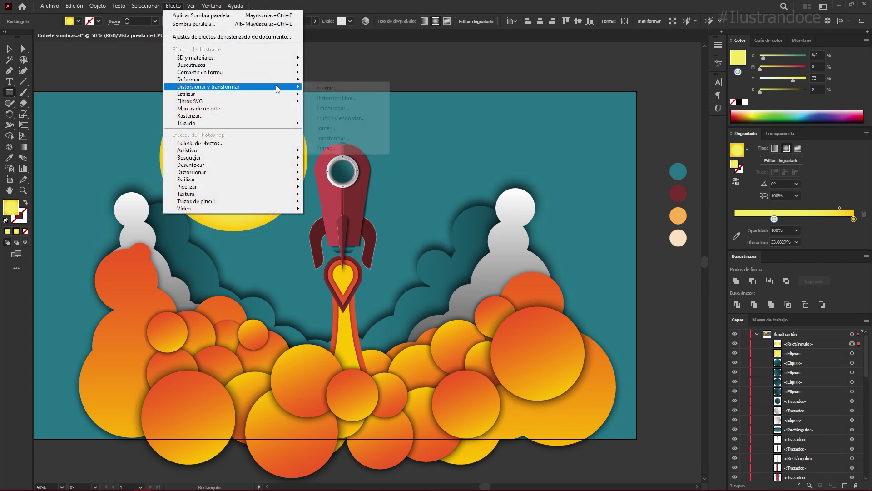
pyautogui.moveTo(209, 86)
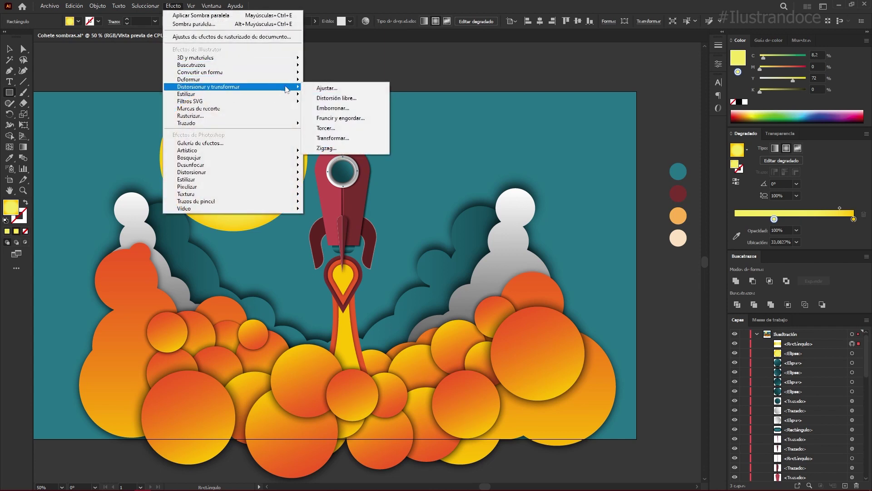
pyautogui.click(330, 149)
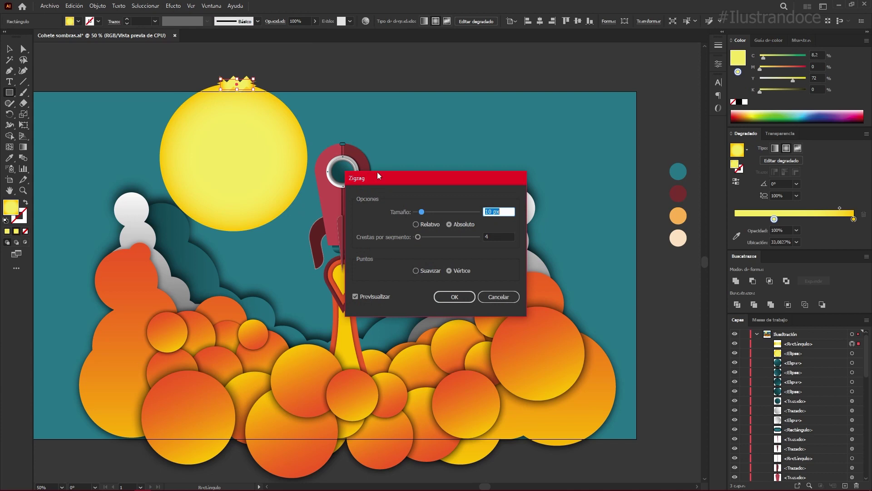
pyautogui.click(423, 271)
pyautogui.click(417, 225)
pyautogui.click(499, 211)
pyautogui.write('1')
pyautogui.click(498, 236)
pyautogui.write('7')
pyautogui.press('Up')
pyautogui.click(454, 297)
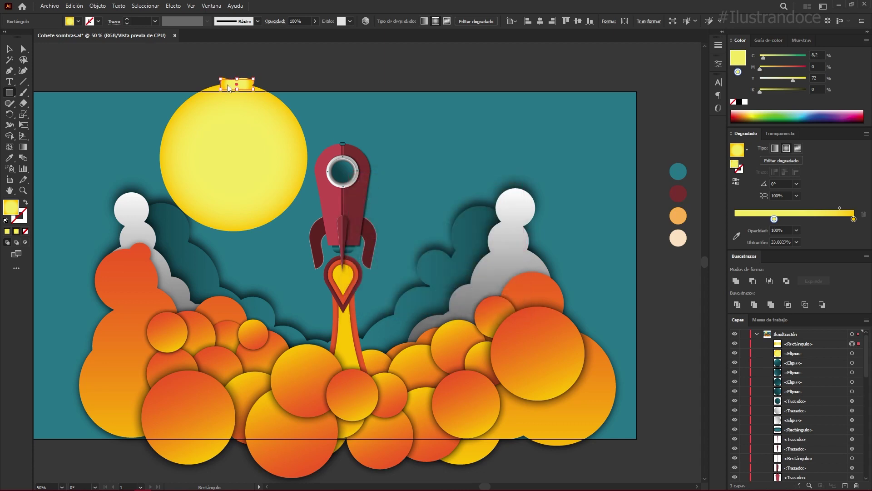
# Step: Repeat the wavy rectangle around the sun as -79° rotated copies about its centre
pyautogui.click(10, 114)
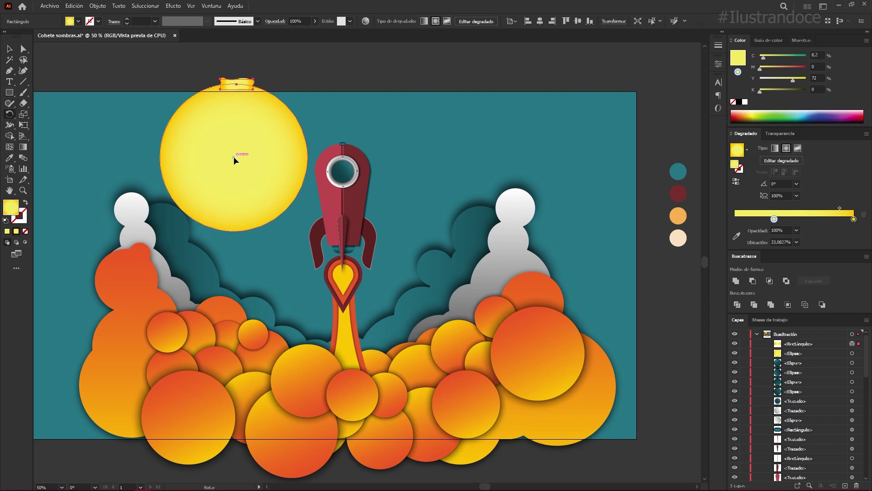
pyautogui.keyDown('alt'); pyautogui.click(234, 159); pyautogui.keyUp('alt')
pyautogui.press('Up')
pyautogui.press('Up')
pyautogui.press('Up')
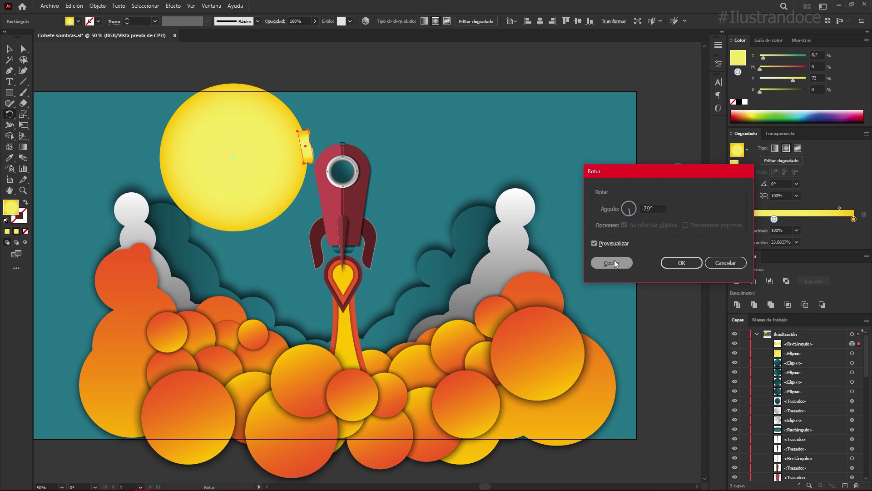
pyautogui.click(614, 260)
pyautogui.hotkey('ctrl', 'd')
pyautogui.hotkey('ctrl', 'd')
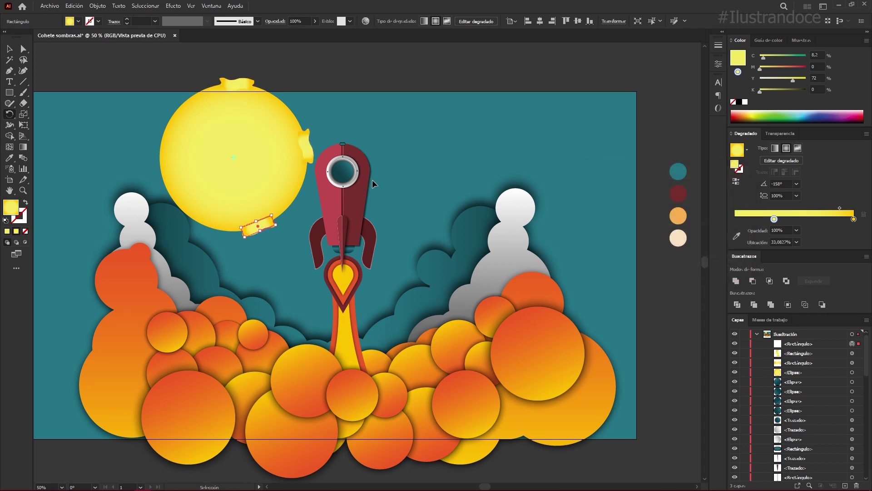
pyautogui.hotkey('ctrl', 'd')
pyautogui.hotkey('ctrl', 'd')
pyautogui.press('v')
# Step: Expand the rays' appearance and unite them with the sun into one shape
pyautogui.keyDown('shift'); pyautogui.click(257, 231); pyautogui.keyUp('shift')
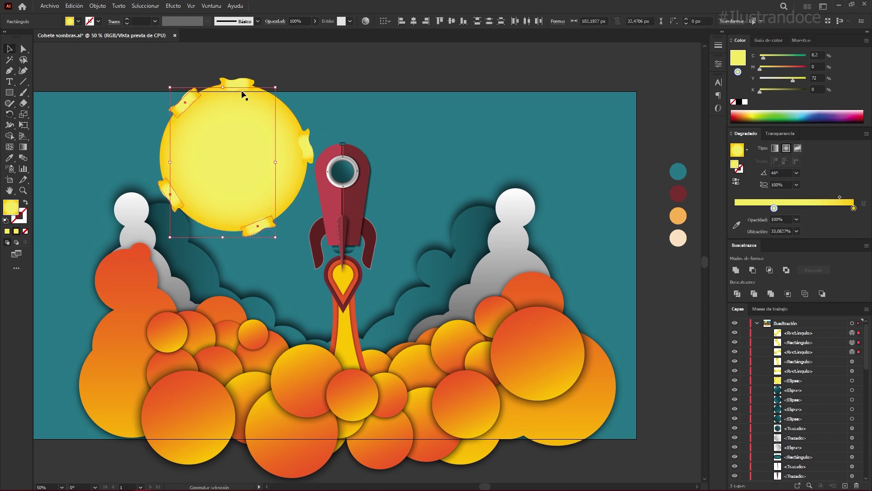
pyautogui.keyDown('shift'); pyautogui.click(241, 82); pyautogui.keyUp('shift')
pyautogui.keyDown('shift'); pyautogui.click(243, 155); pyautogui.keyUp('shift')
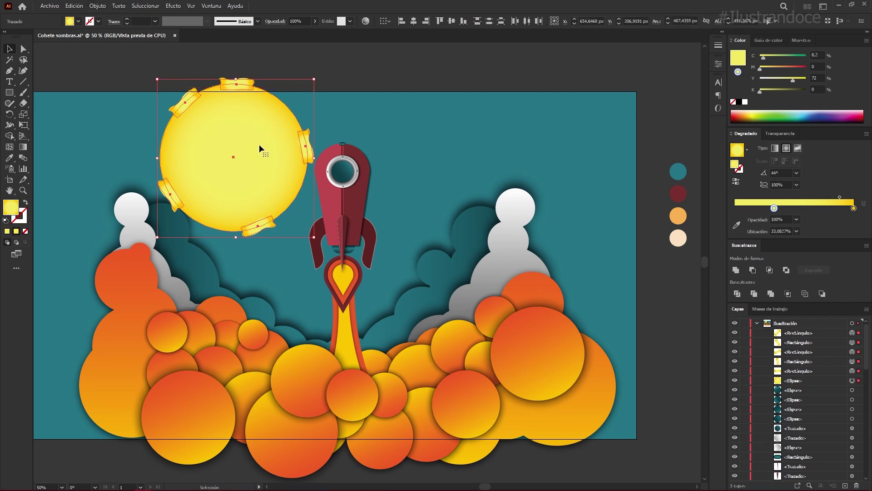
pyautogui.click(97, 6)
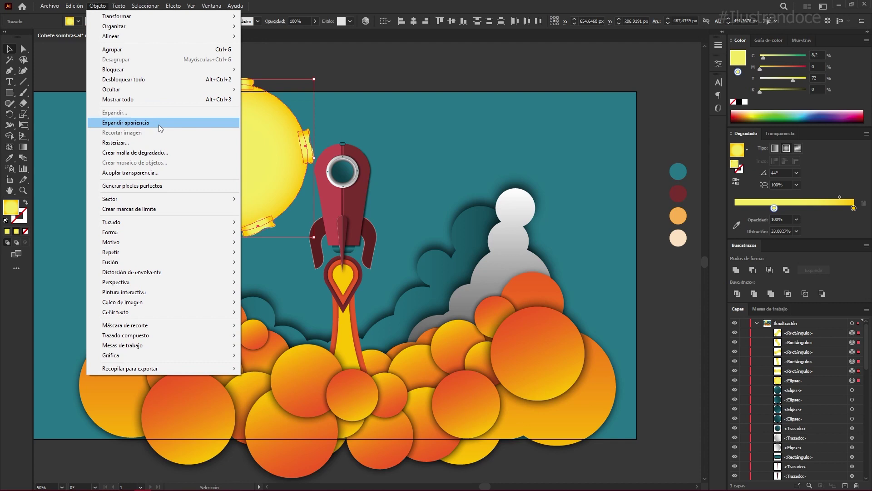
pyautogui.click(137, 126)
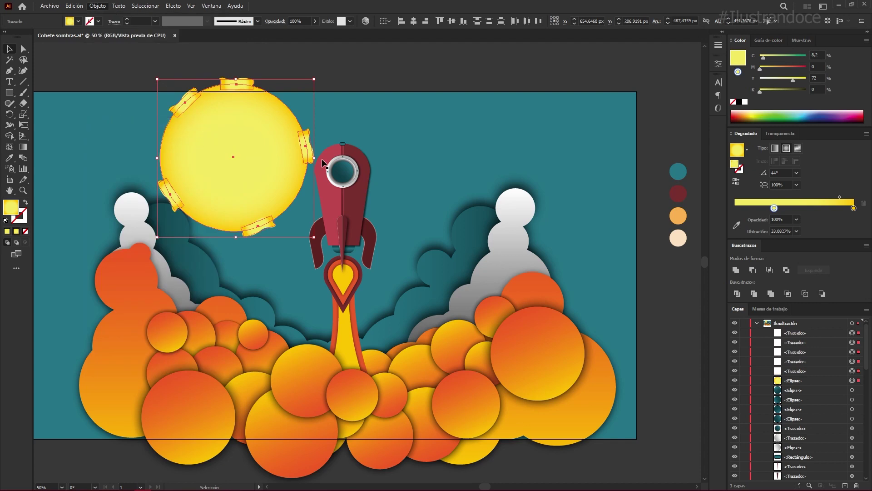
pyautogui.click(736, 271)
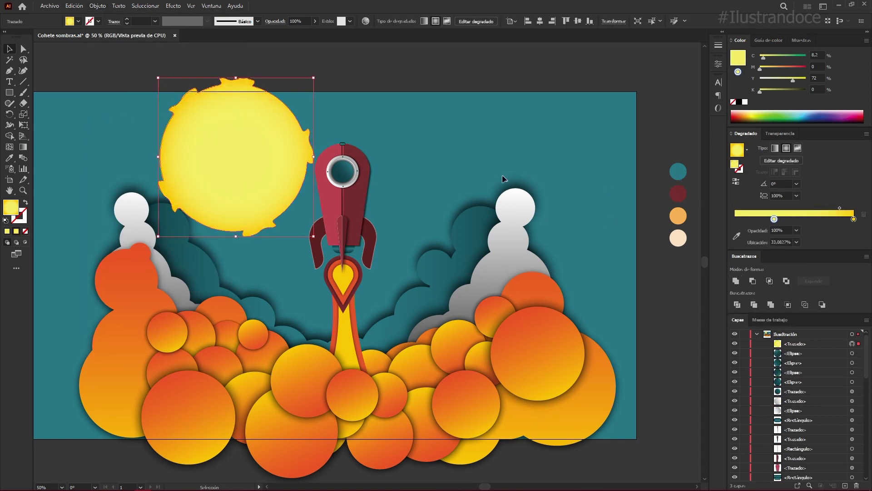
pyautogui.click(369, 86)
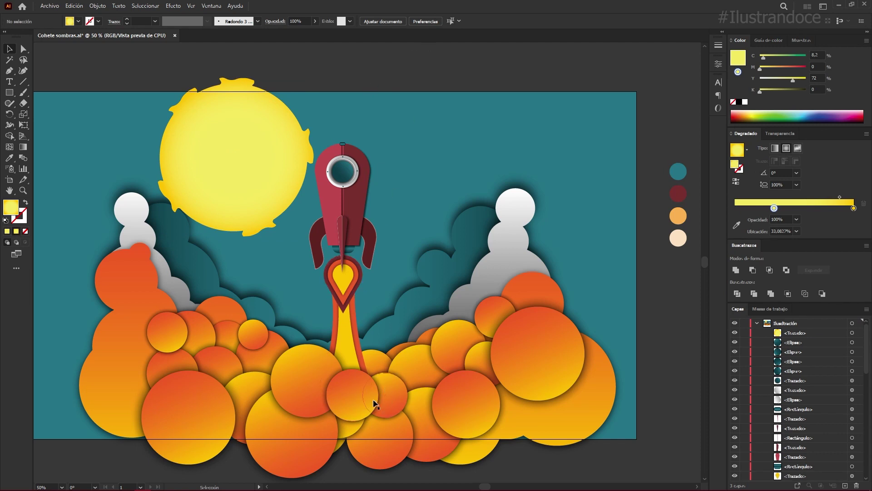
# Step: Alt-drag copies of the orange circle onto the sun as craters and bring them to the front
pyautogui.moveTo(347, 400); pyautogui.dragTo(235, 216)
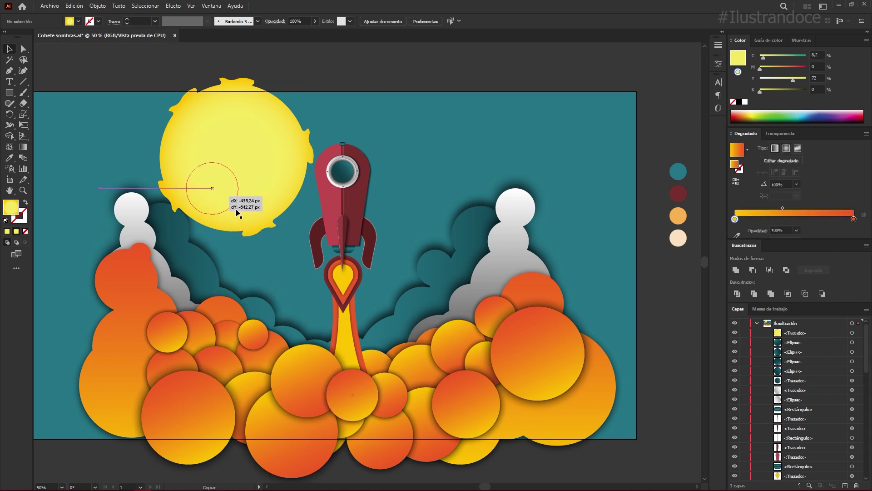
pyautogui.rightClick(246, 204)
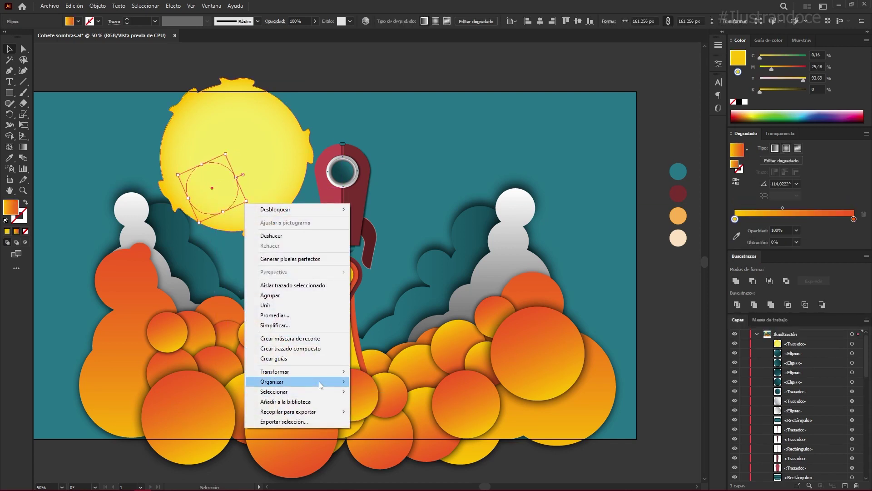
pyautogui.click(380, 382)
pyautogui.moveTo(201, 209)
pyautogui.mouseDown()
pyautogui.moveTo(294, 165)
pyautogui.moveTo(283, 157)
pyautogui.moveTo(284, 169)
pyautogui.moveTo(256, 122)
pyautogui.moveTo(207, 142)
pyautogui.mouseUp()
# Step: Give the four crater circles the moon's yellow gradient as a linear gradient
pyautogui.keyDown('shift'); pyautogui.click(218, 189); pyautogui.keyUp('shift')
pyautogui.keyDown('shift'); pyautogui.click(274, 159); pyautogui.keyUp('shift')
pyautogui.keyDown('shift'); pyautogui.click(253, 121); pyautogui.keyUp('shift')
pyautogui.press('i')
pyautogui.click(271, 198)
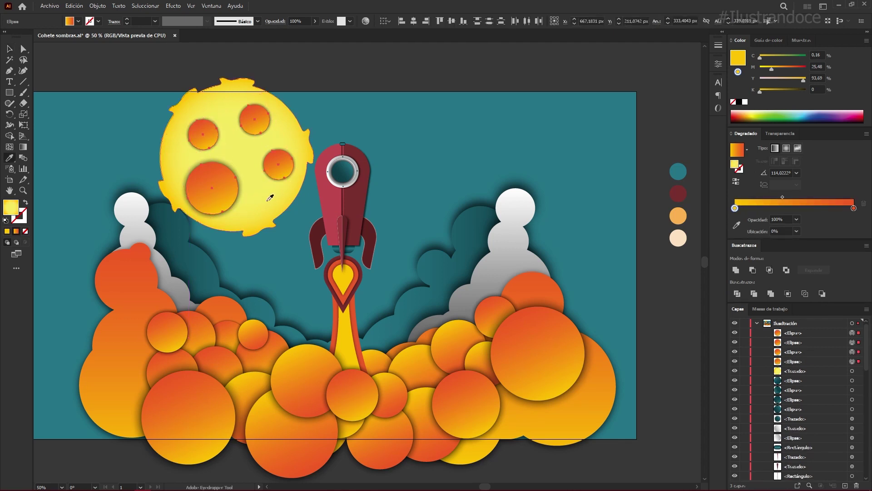
pyautogui.click(775, 148)
# Step: Reverse and adjust the lower-left crater's gradient stops
pyautogui.click(9, 49)
pyautogui.click(263, 167)
pyautogui.click(210, 190)
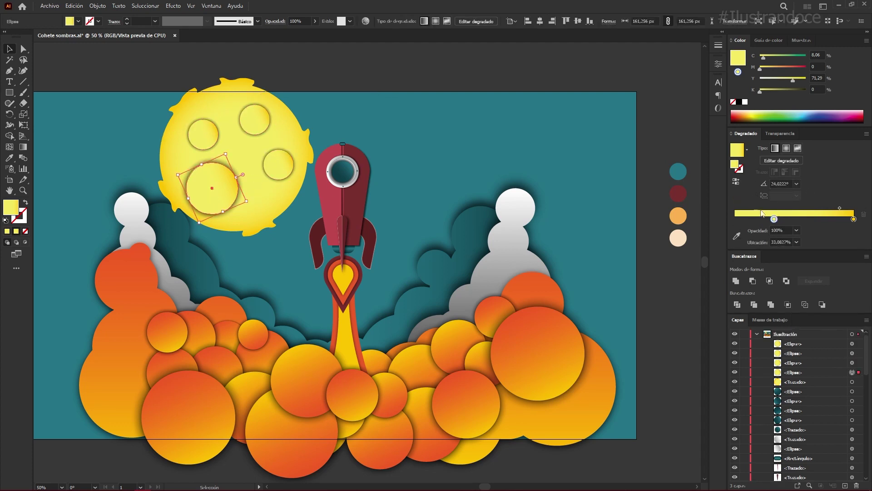
pyautogui.click(736, 181)
pyautogui.moveTo(853, 219); pyautogui.dragTo(811, 219)
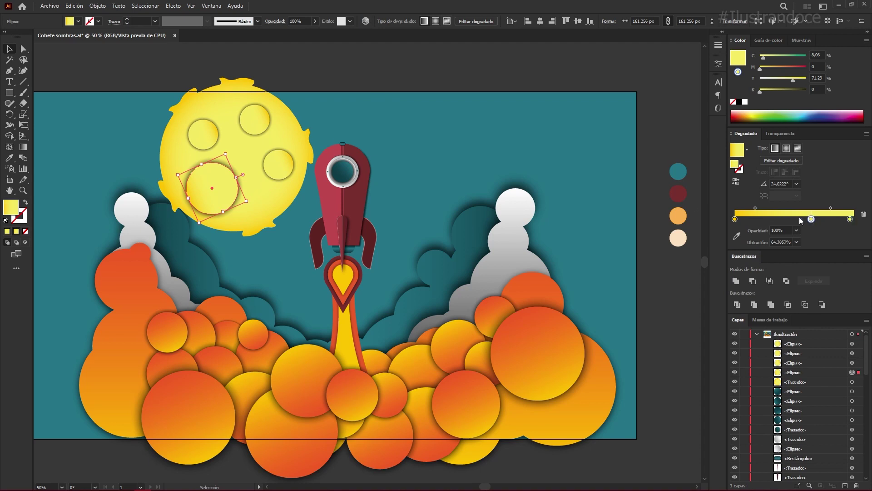
# Step: Shift the gradient stops of the right, upper and left craters toward the start
pyautogui.click(278, 164)
pyautogui.click(770, 219)
pyautogui.moveTo(770, 219); pyautogui.dragTo(735, 219)
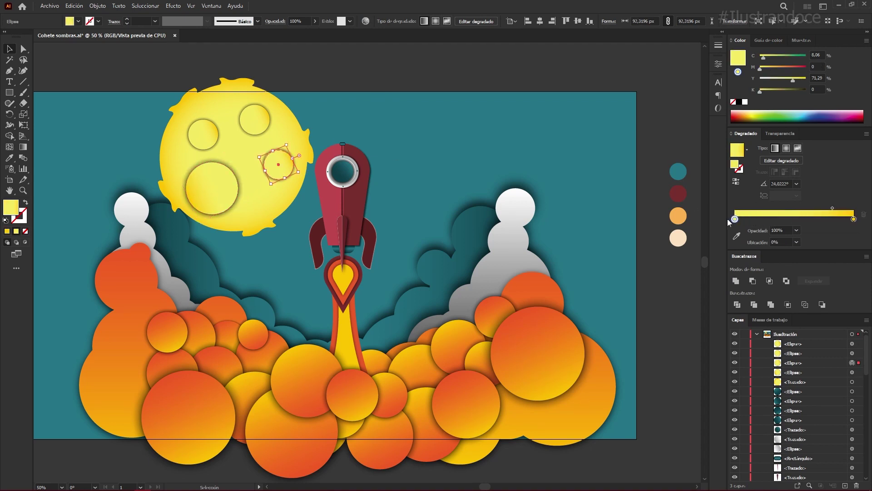
pyautogui.click(250, 119)
pyautogui.moveTo(854, 219); pyautogui.dragTo(749, 219)
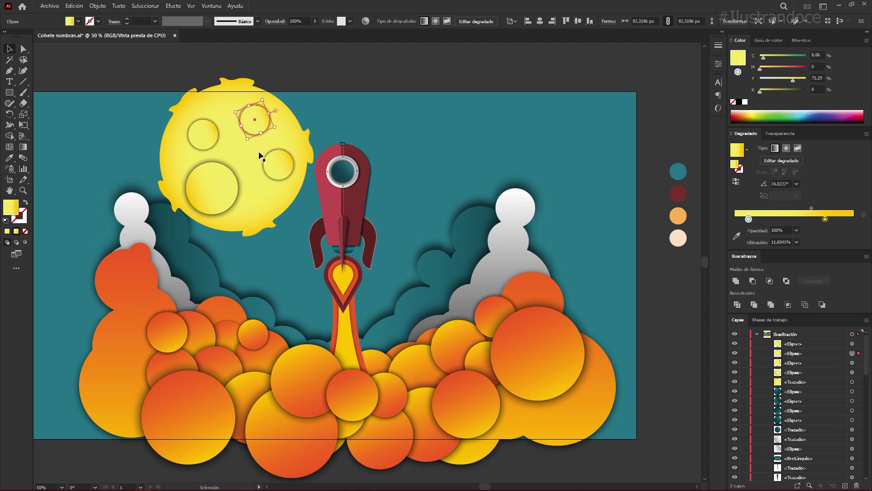
pyautogui.click(205, 134)
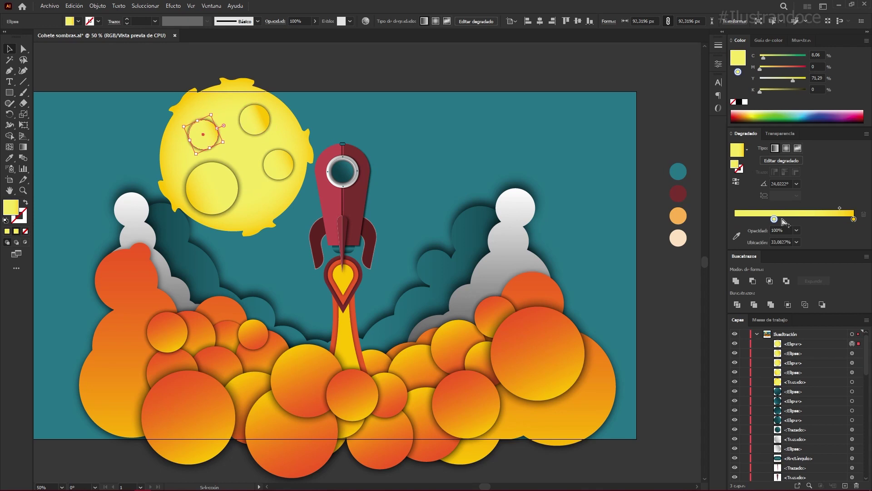
pyautogui.moveTo(775, 219); pyautogui.dragTo(742, 219)
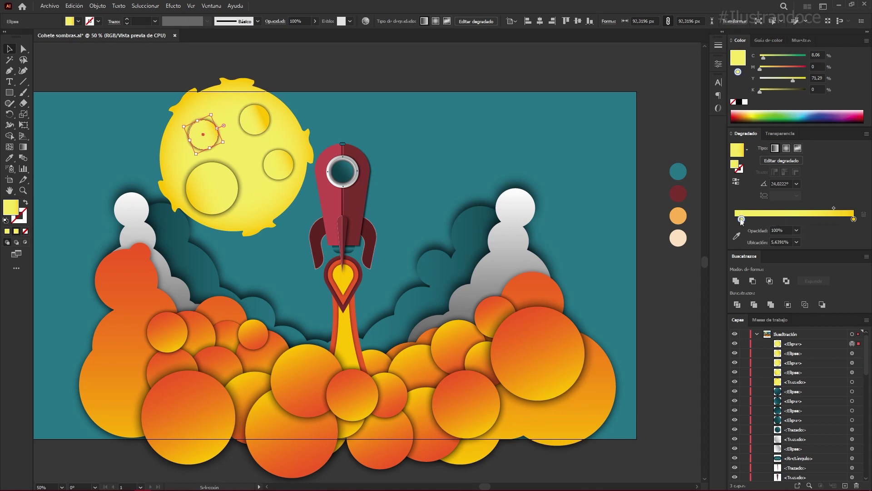
# Step: Shrink the moon with its craters and move it up and to the left
pyautogui.click(460, 75)
pyautogui.hotkey('ctrl', '-')
pyautogui.scroll(1, 457, 75)
pyautogui.scroll(1, 459, 72)
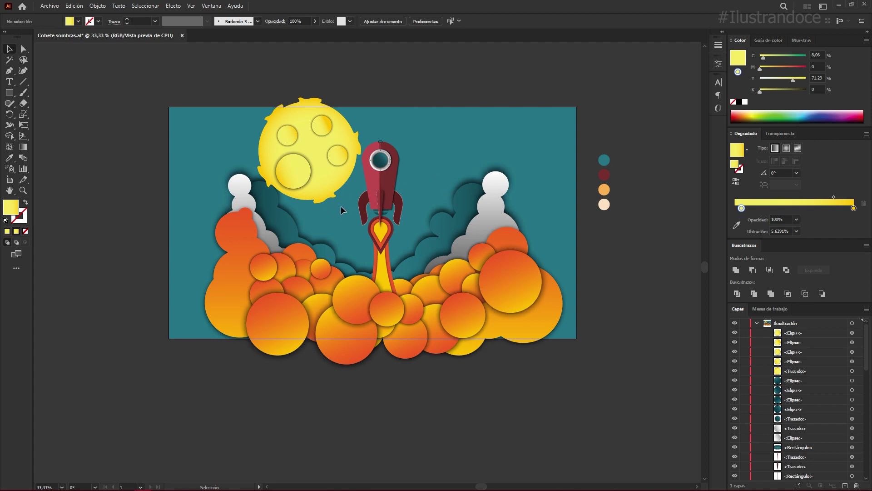
pyautogui.moveTo(342, 202); pyautogui.dragTo(285, 101)
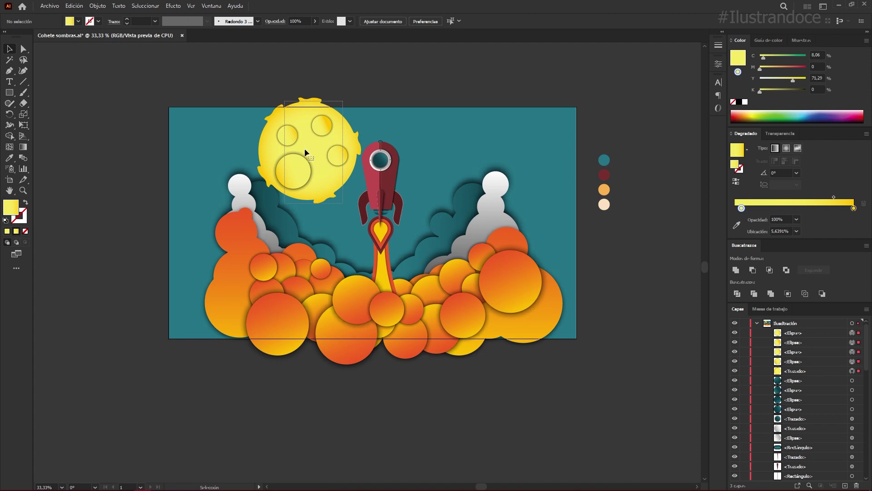
pyautogui.keyDown('shift'); pyautogui.click(318, 107); pyautogui.keyUp('shift')
pyautogui.moveTo(310, 97); pyautogui.dragTo(310, 115)
pyautogui.moveTo(325, 184); pyautogui.dragTo(322, 169)
pyautogui.hotkey('ctrl', '+')
pyautogui.click(10, 92)
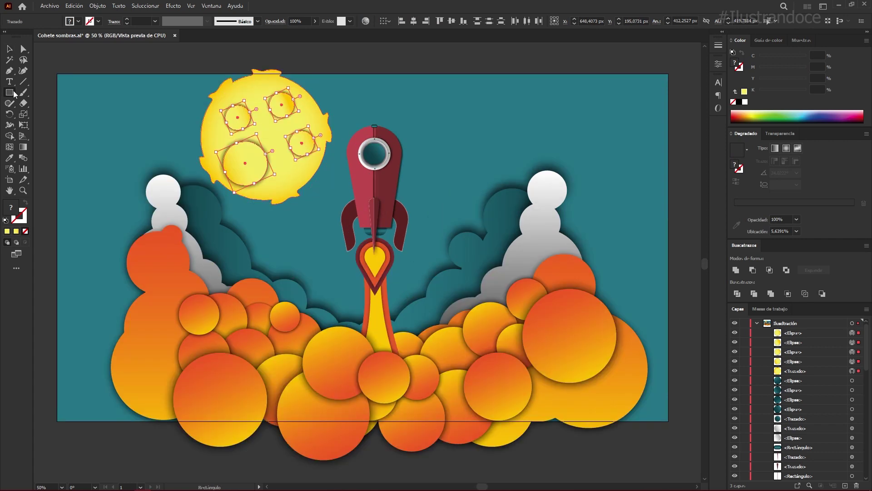
# Step: Draw a 5-point star beside the rocket and copy it to the rocket's left
pyautogui.moveTo(13, 94); pyautogui.dragTo(75, 140)
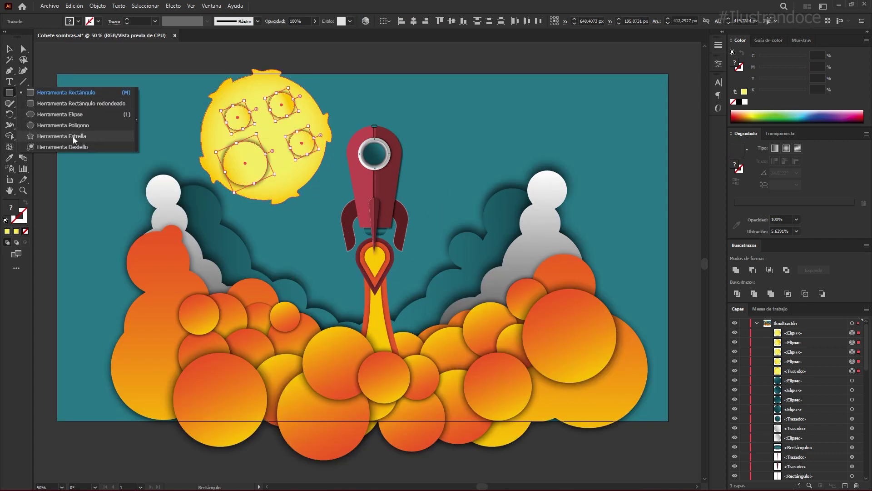
pyautogui.click(73, 136)
pyautogui.click(430, 146)
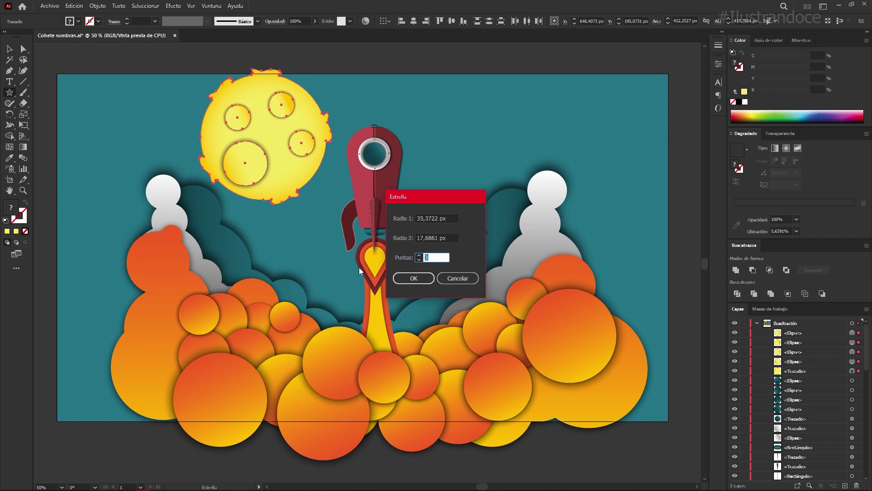
pyautogui.write('5')
pyautogui.press('Return')
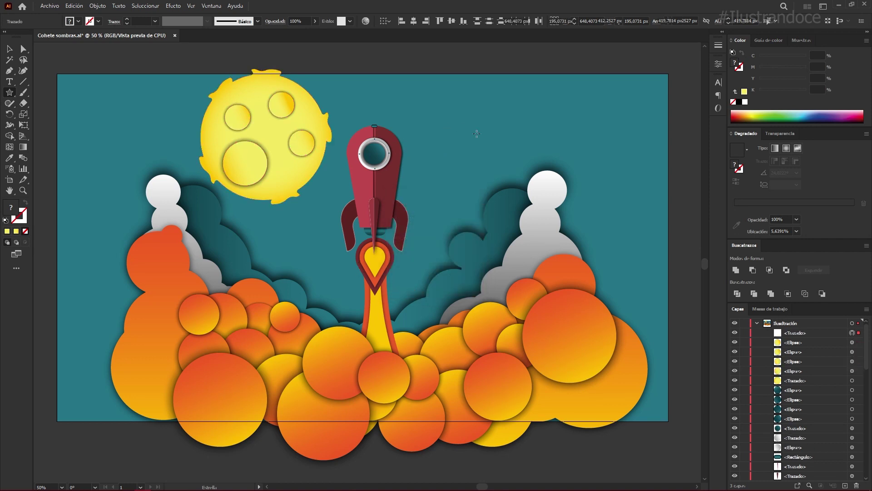
pyautogui.press('v')
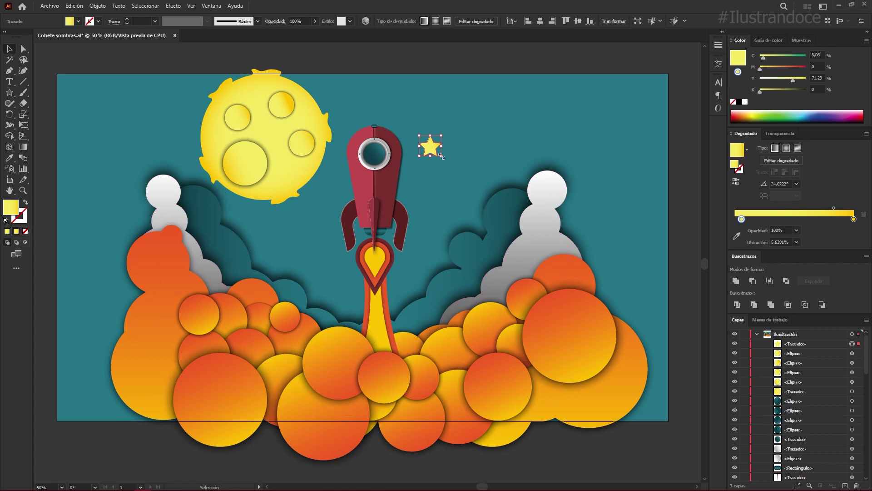
pyautogui.moveTo(434, 146)
pyautogui.mouseDown()
pyautogui.moveTo(321, 209)
pyautogui.moveTo(439, 139)
pyautogui.mouseUp()
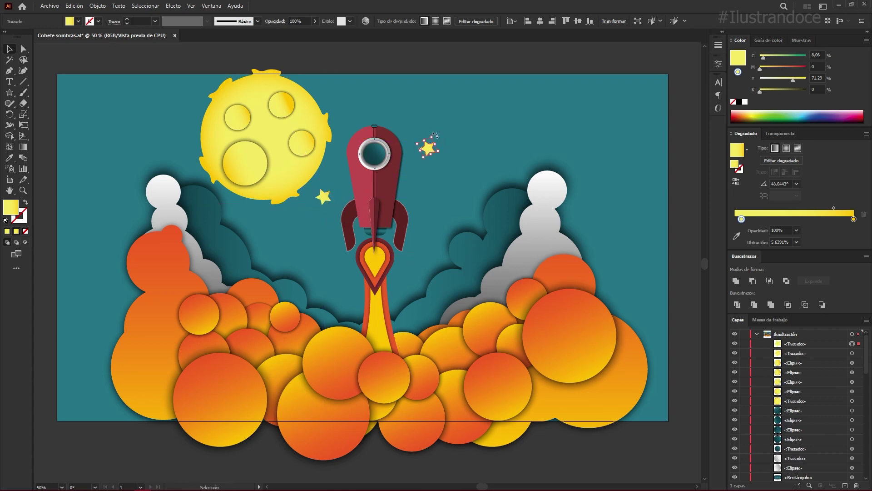
pyautogui.moveTo(435, 135)
pyautogui.mouseDown()
pyautogui.moveTo(435, 146)
pyautogui.moveTo(410, 104)
pyautogui.moveTo(430, 205)
pyautogui.mouseUp()
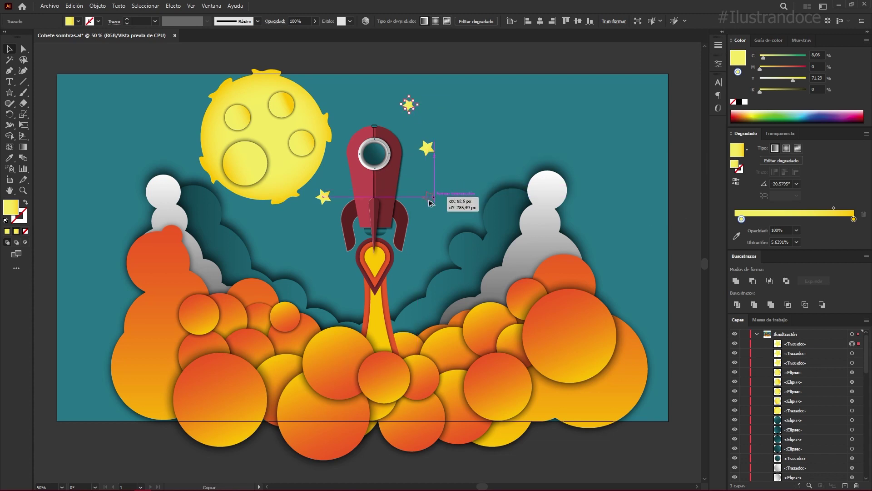
# Step: Draw five small round dots scattered in the sky around the rocket
pyautogui.moveTo(9, 92); pyautogui.dragTo(68, 114)
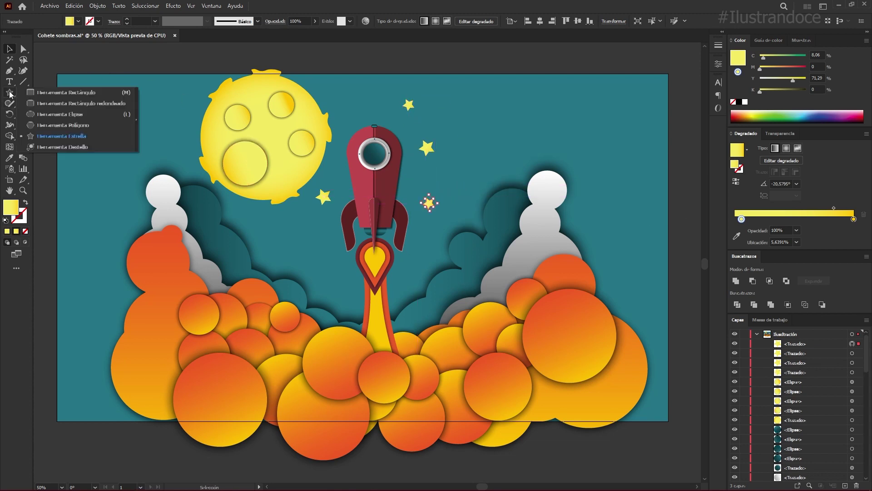
pyautogui.moveTo(353, 107); pyautogui.dragTo(358, 111)
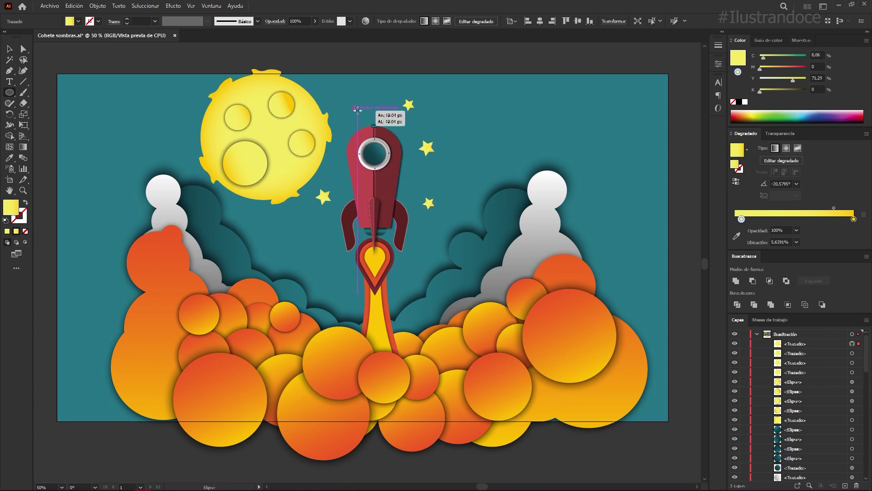
pyautogui.moveTo(439, 137); pyautogui.dragTo(446, 138)
pyautogui.moveTo(416, 178); pyautogui.dragTo(424, 187)
pyautogui.moveTo(313, 216); pyautogui.dragTo(300, 242)
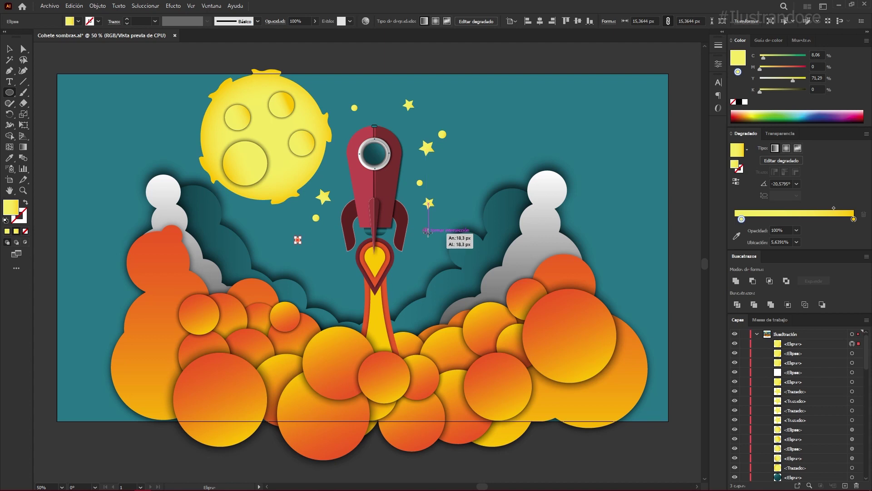
pyautogui.moveTo(422, 227); pyautogui.dragTo(430, 234)
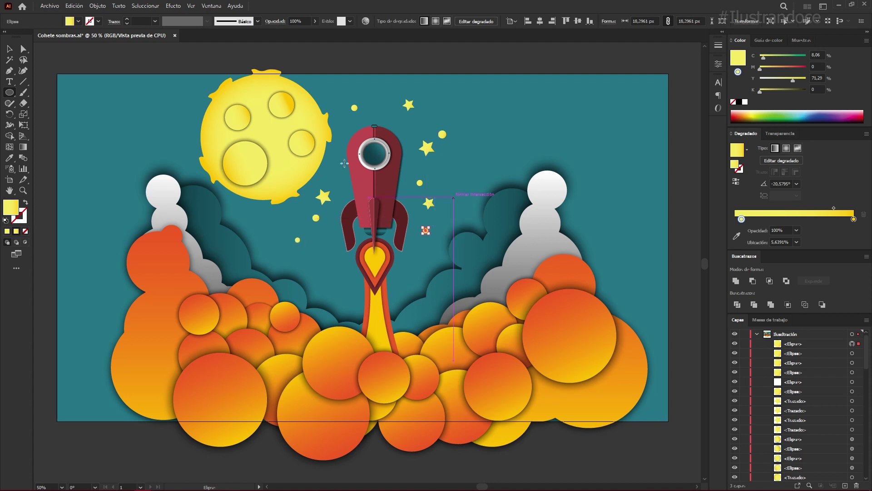
pyautogui.press('v')
pyautogui.click(296, 173)
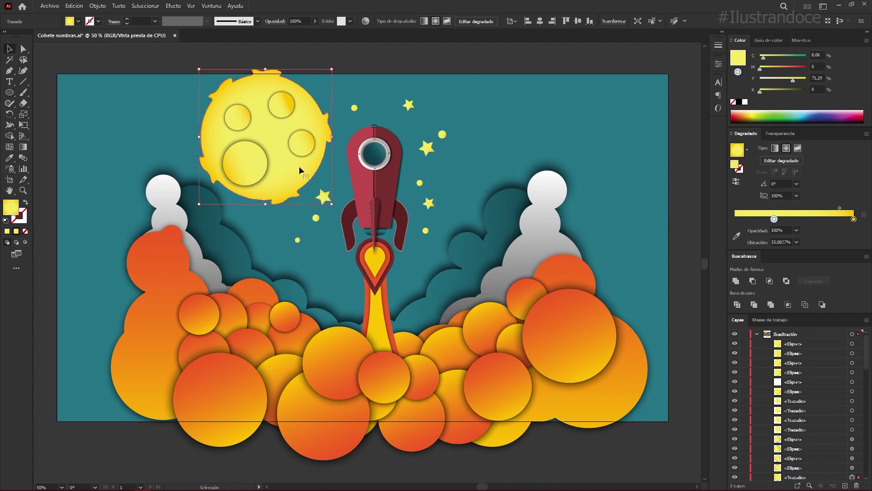
# Step: Add a Drop Shadow to the moon with X offset 33 px and Y offset 18 px
pyautogui.click(173, 5)
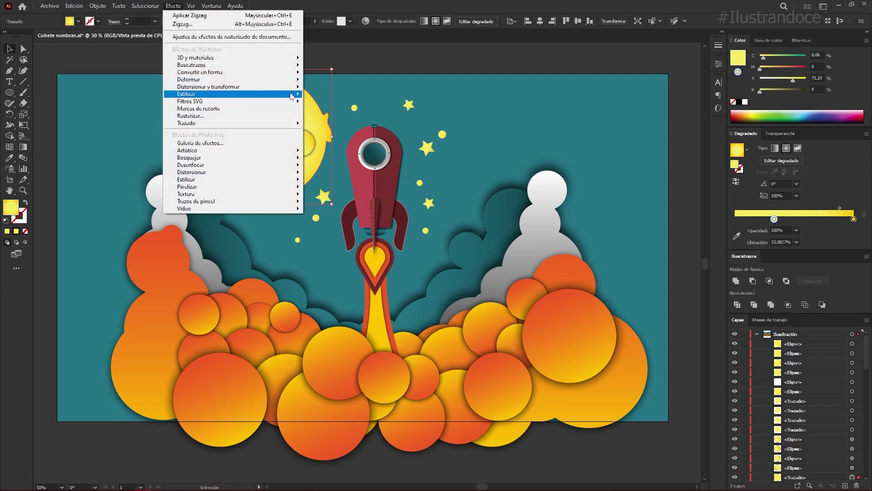
pyautogui.moveTo(231, 94)
pyautogui.click(382, 148)
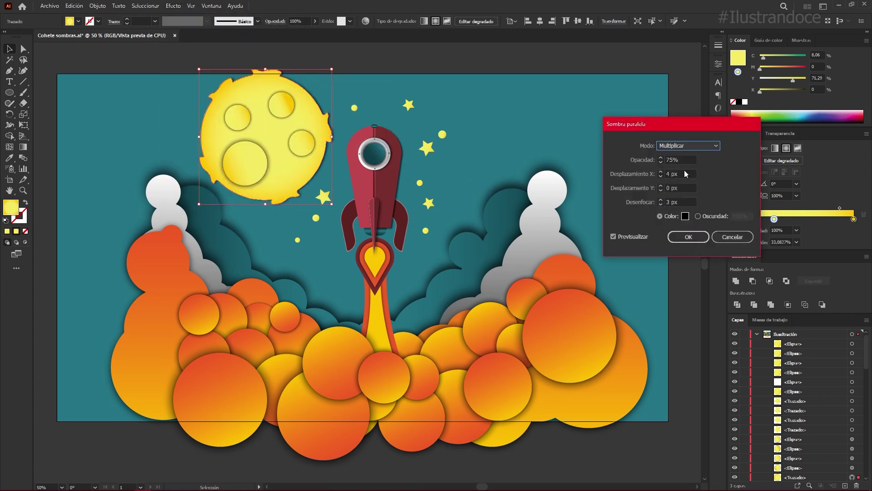
pyautogui.click(685, 174)
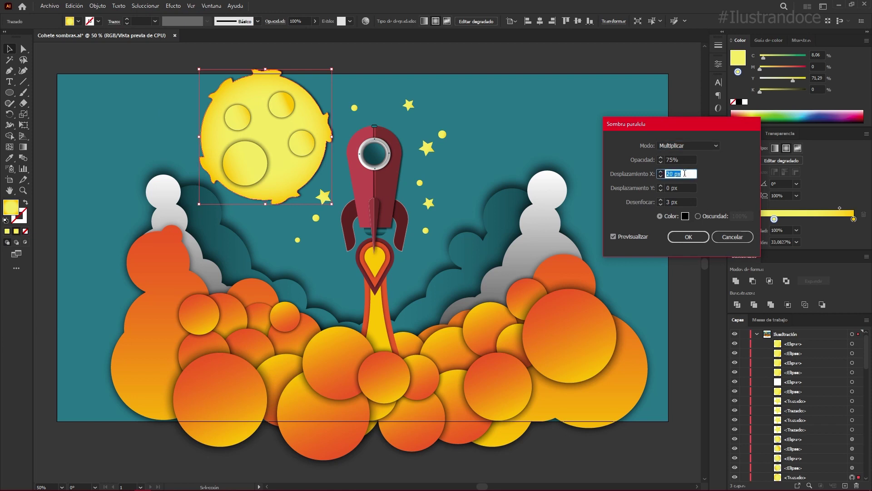
pyautogui.press('Up')
pyautogui.press('Up')
pyautogui.press('Up')
pyautogui.press('Up')
pyautogui.press('Up')
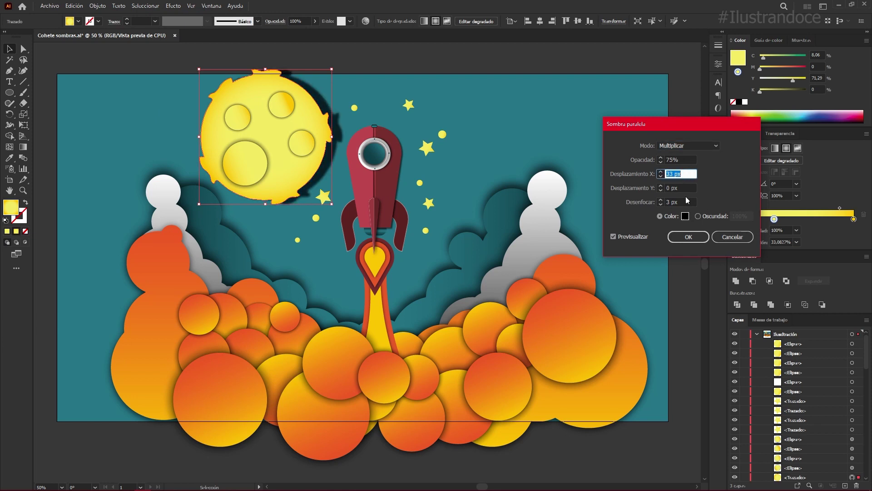
pyautogui.click(685, 188)
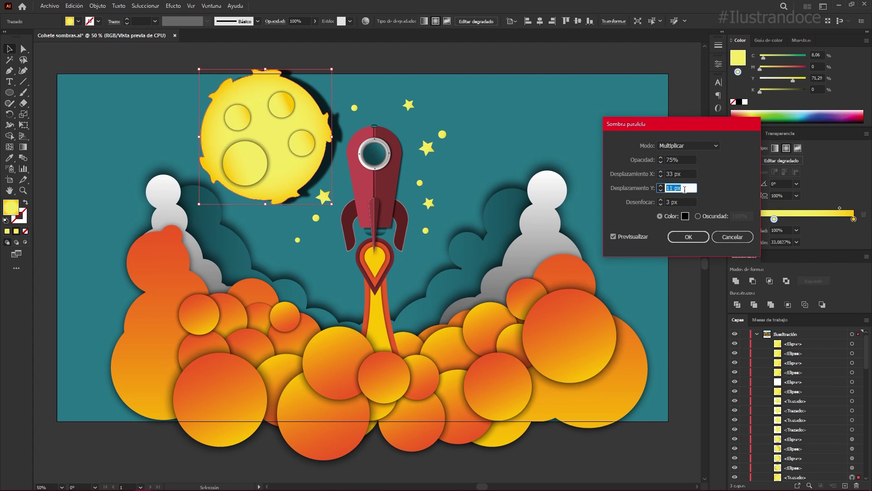
pyautogui.press('Up')
pyautogui.press('Up')
pyautogui.press('Up')
pyautogui.press('Up')
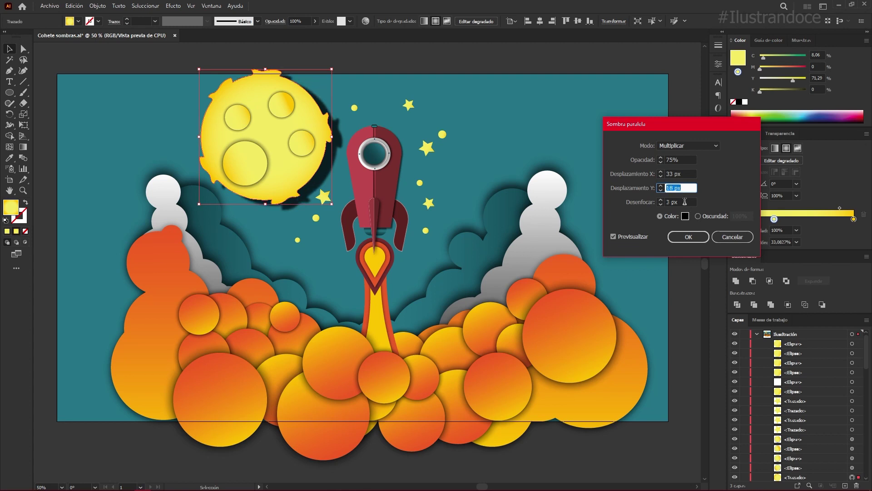
pyautogui.click(684, 201)
pyautogui.press('Up')
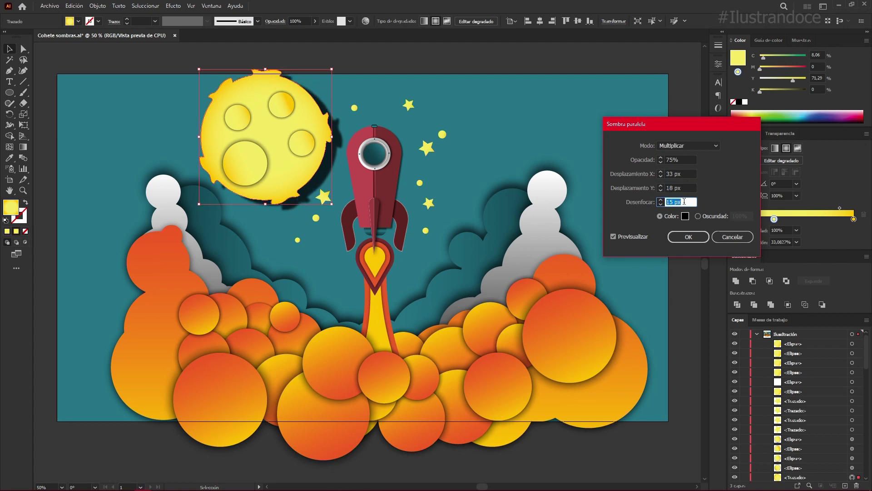
# Step: Set the shadow blur to 18 px and opacity to 65%, then apply it
pyautogui.press('Up')
pyautogui.press('Up')
pyautogui.press('Up')
pyautogui.click(685, 202)
pyautogui.press('Down')
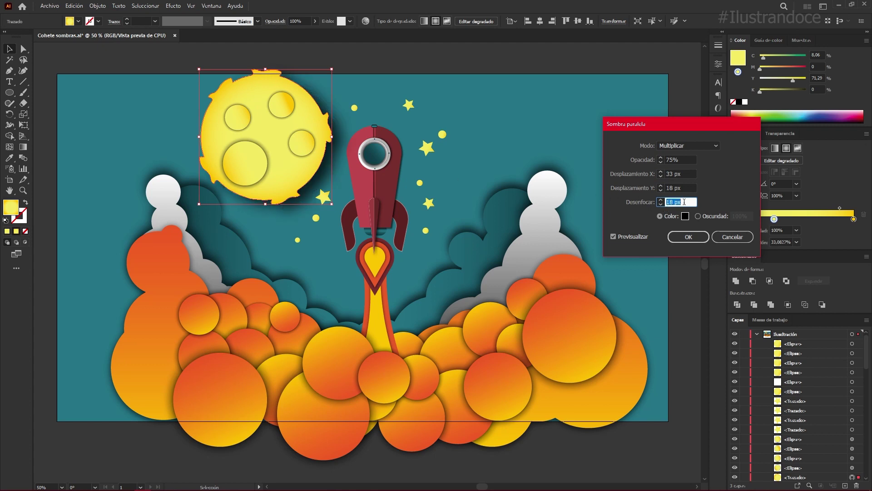
pyautogui.click(684, 159)
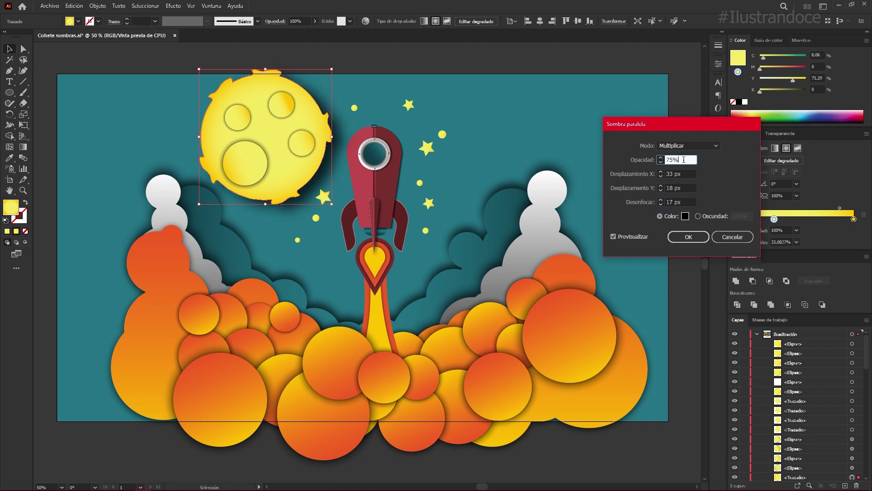
pyautogui.press('Down')
pyautogui.click(688, 201)
pyautogui.press('Up')
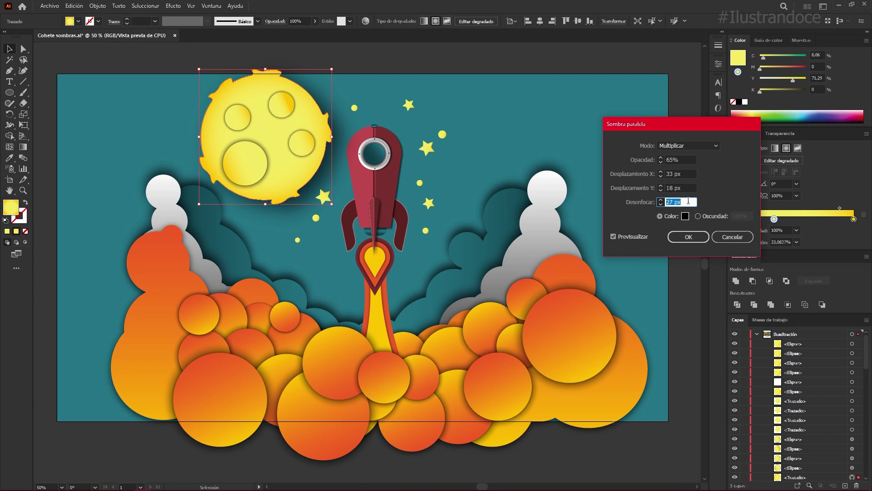
pyautogui.click(687, 237)
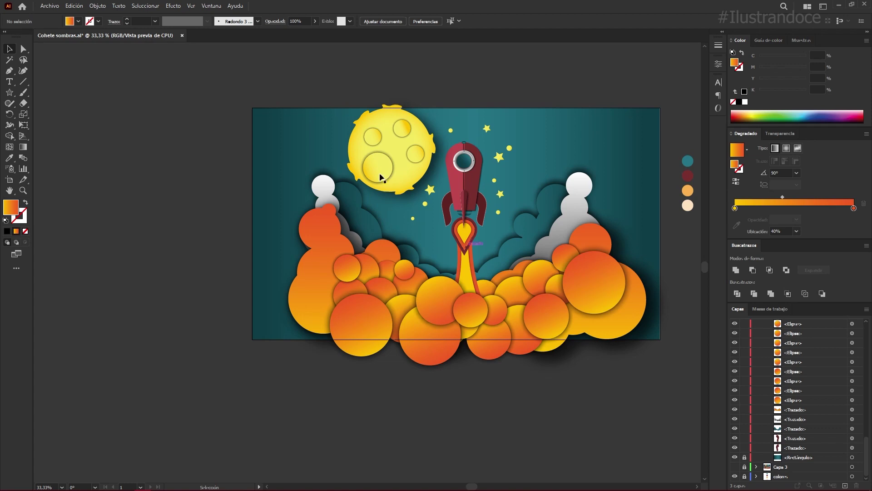
# Step: Scale down the moon, rocket and clouds together and centre them on the teal background
pyautogui.moveTo(288, 93)
pyautogui.mouseDown()
pyautogui.moveTo(562, 321)
pyautogui.moveTo(653, 380)
pyautogui.mouseUp()
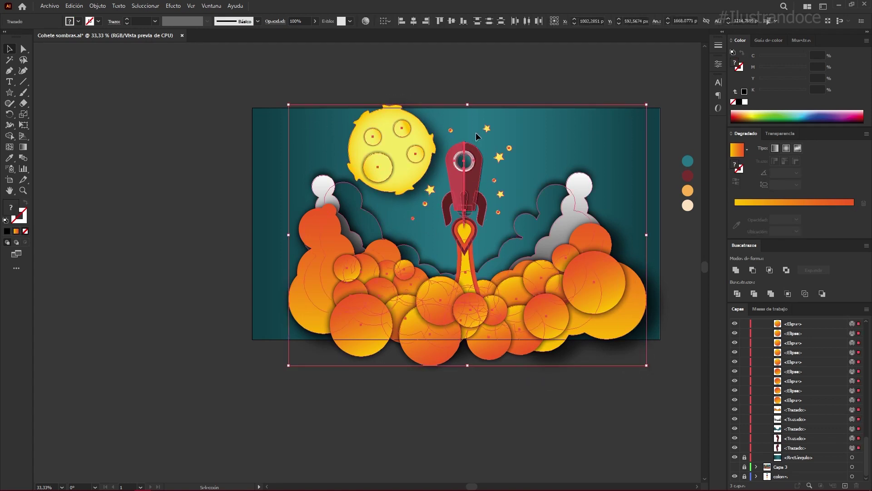
pyautogui.moveTo(468, 105); pyautogui.dragTo(465, 140)
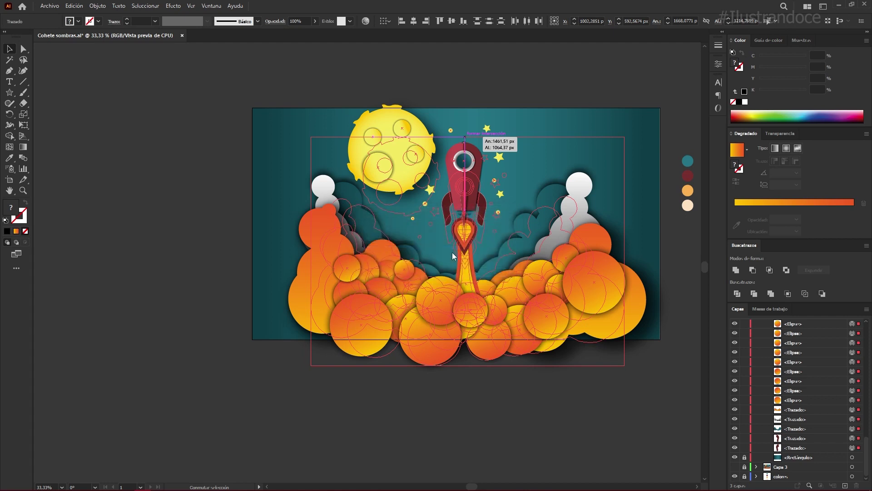
pyautogui.moveTo(474, 250); pyautogui.dragTo(468, 255)
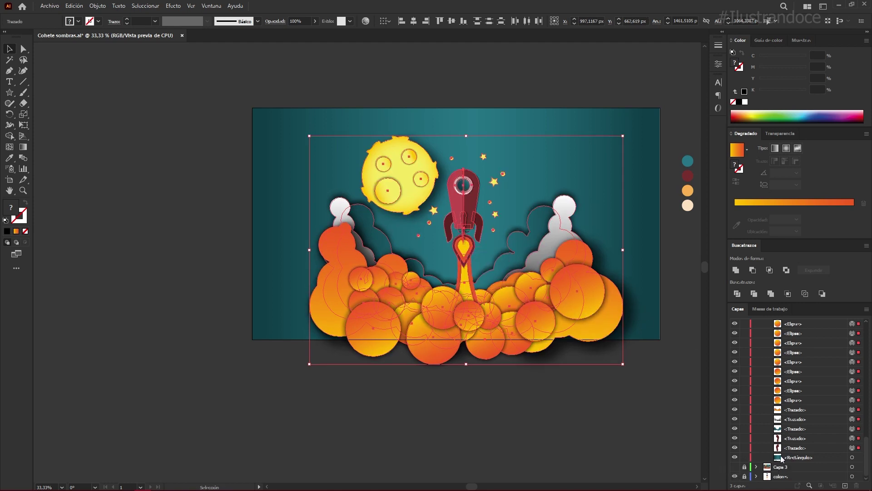
pyautogui.click(852, 457)
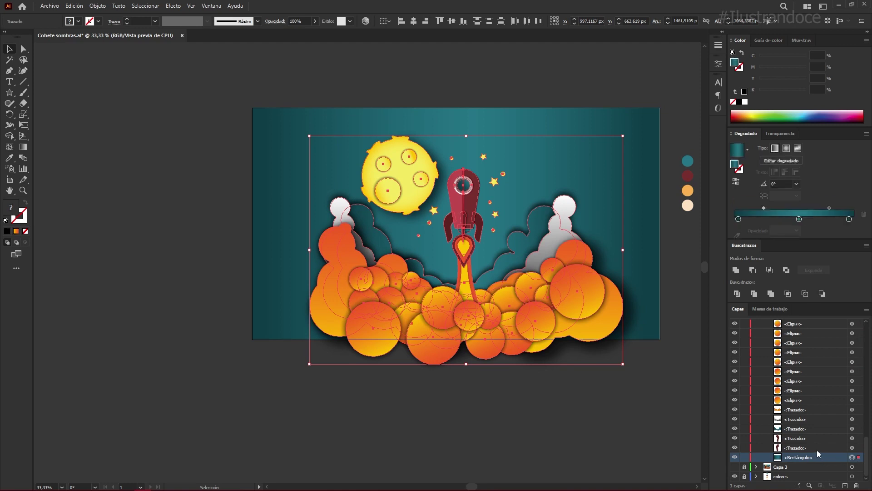
# Step: Duplicate the teal rectangle in place, bring it to the front, and hide it
pyautogui.hotkey('ctrl', 'c')
pyautogui.hotkey('ctrl', 'f')
pyautogui.rightClick(538, 366)
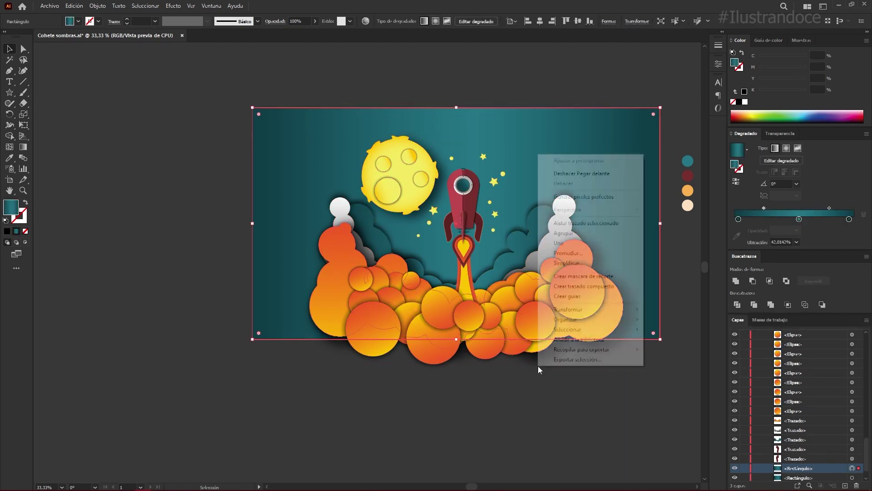
pyautogui.moveTo(565, 319)
pyautogui.click(659, 319)
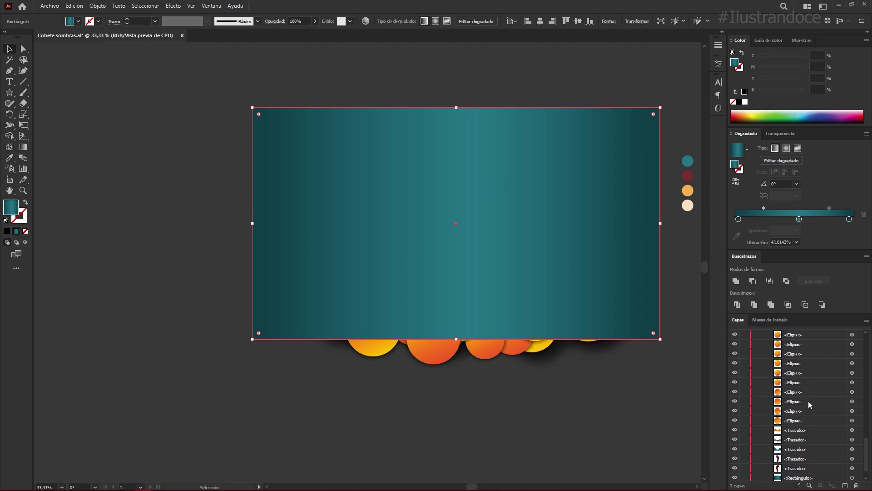
pyautogui.scroll(3, 811, 386)
pyautogui.scroll(2, 811, 387)
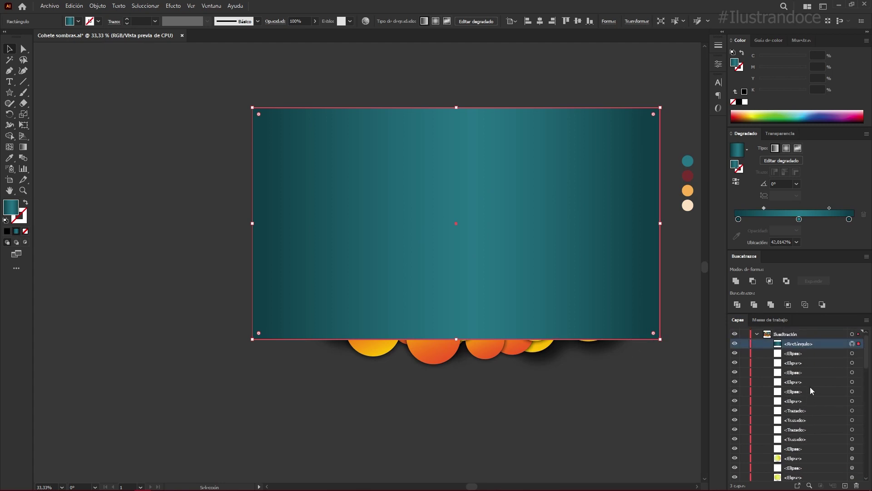
pyautogui.click(736, 345)
# Step: Make a clipping mask of the illustration with the background rectangle, then unhide the front copy
pyautogui.moveTo(228, 76); pyautogui.dragTo(669, 406)
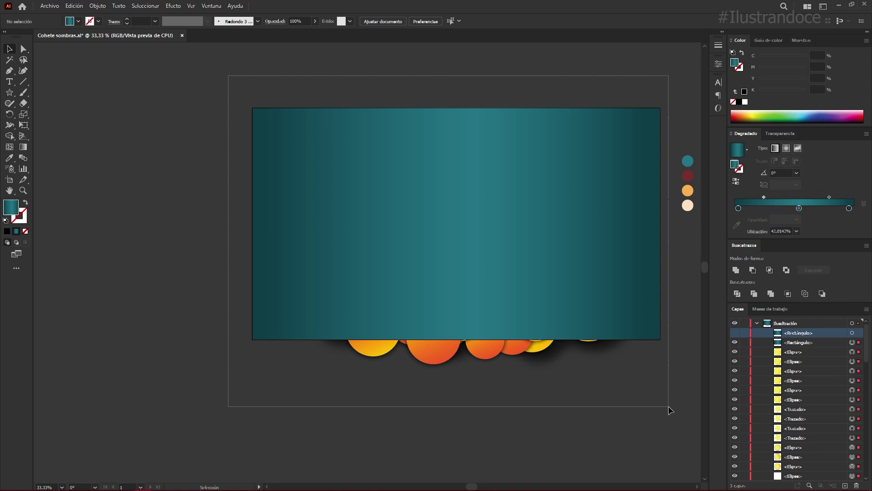
pyautogui.moveTo(669, 405); pyautogui.dragTo(622, 348)
pyautogui.rightClick(513, 201)
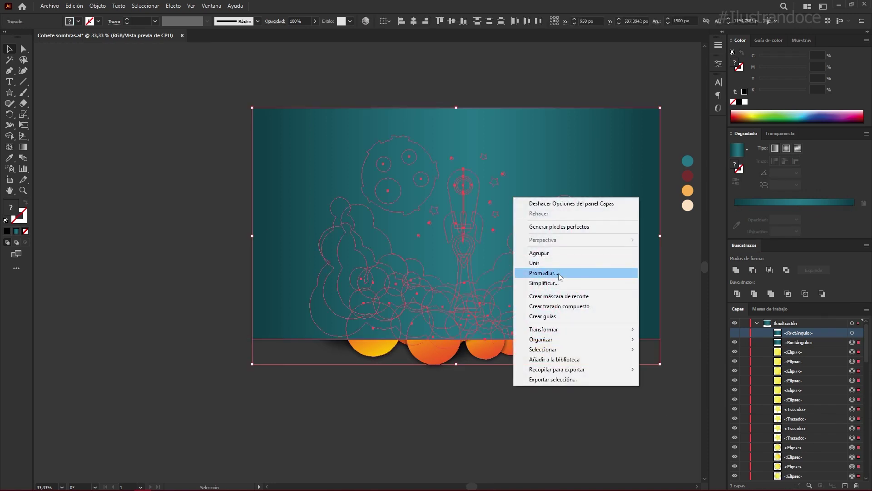
pyautogui.click(566, 296)
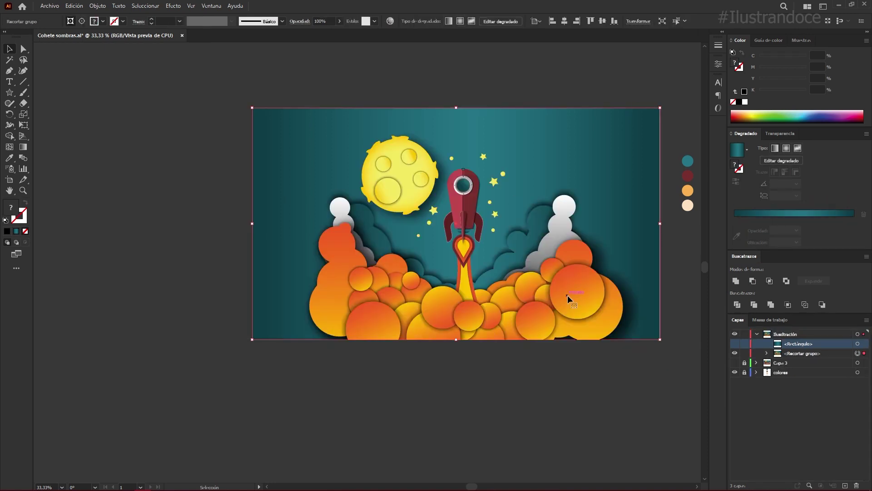
pyautogui.click(735, 345)
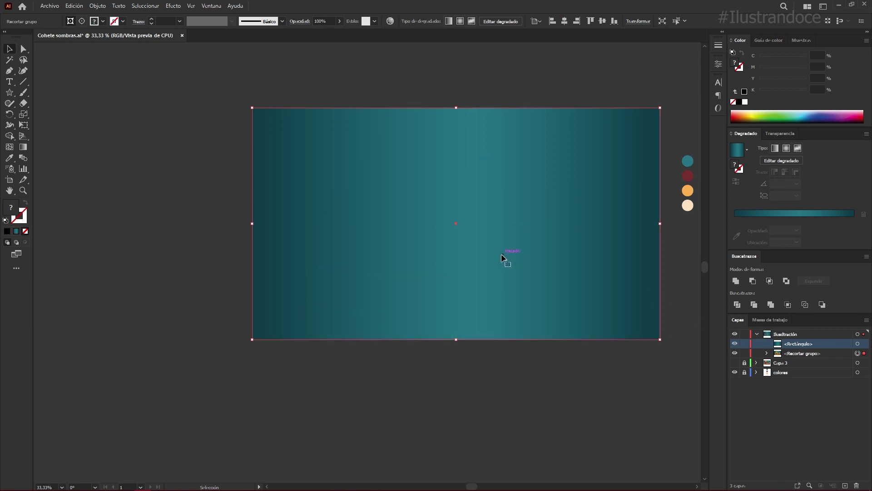
# Step: Eyedrop the flat teal swatch onto the front rectangle to replace its gradient fill
pyautogui.click(447, 199)
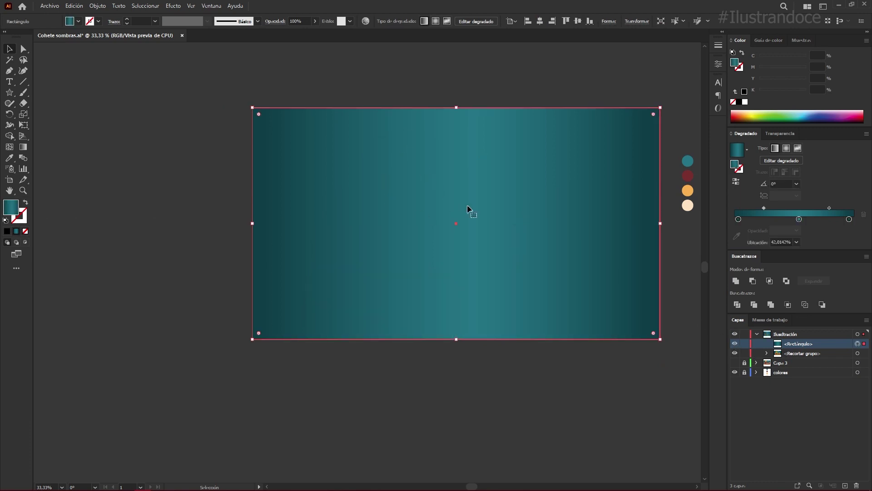
pyautogui.click(9, 157)
pyautogui.click(689, 161)
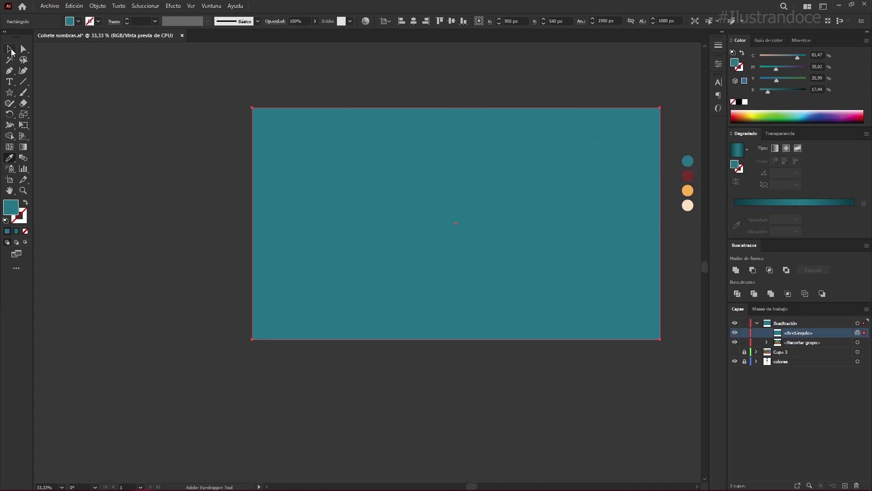
pyautogui.click(10, 49)
pyautogui.click(513, 93)
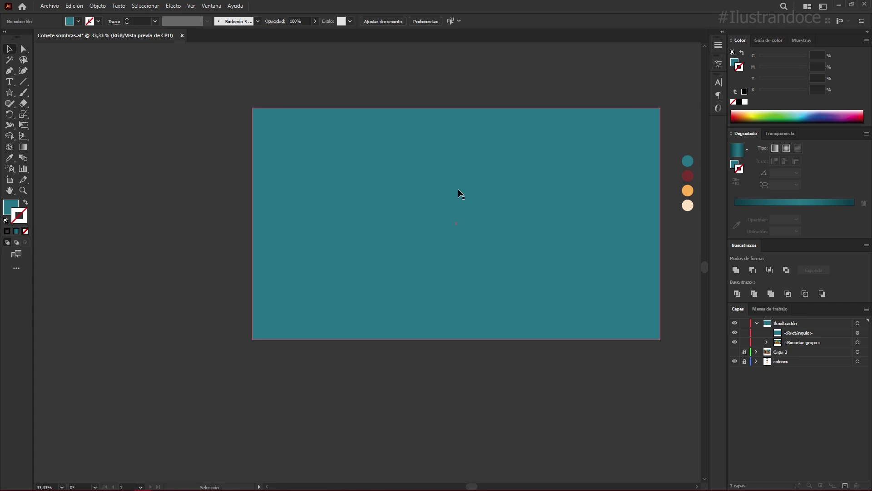
pyautogui.click(9, 94)
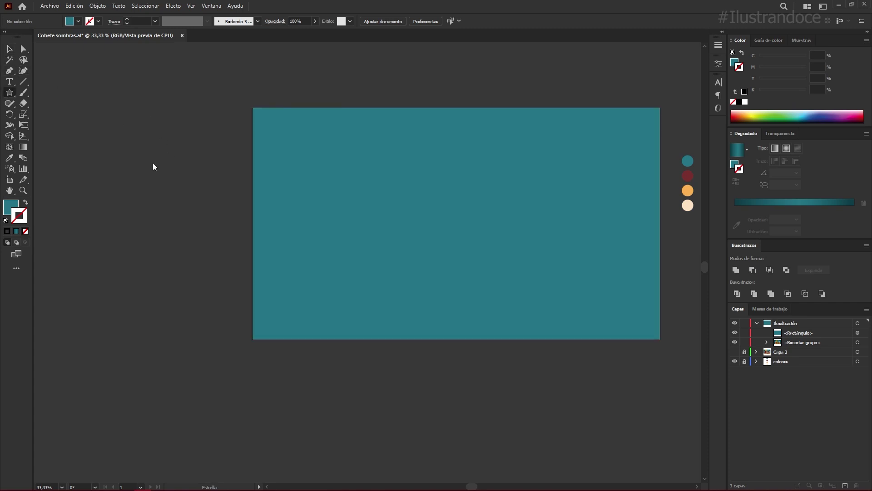
# Step: Draw a seven-pointed star, then enlarge, tilt and position it over the teal panel
pyautogui.click(442, 187)
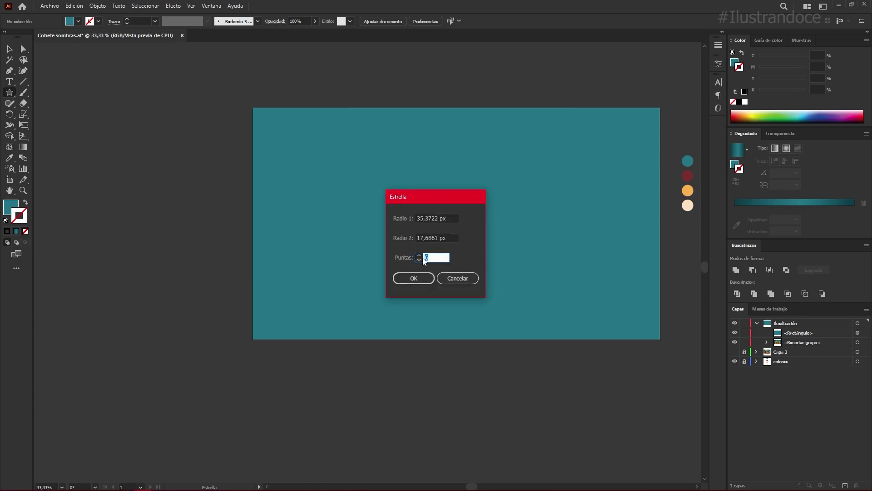
pyautogui.press('Return')
pyautogui.press('v')
pyautogui.moveTo(452, 196); pyautogui.dragTo(592, 377)
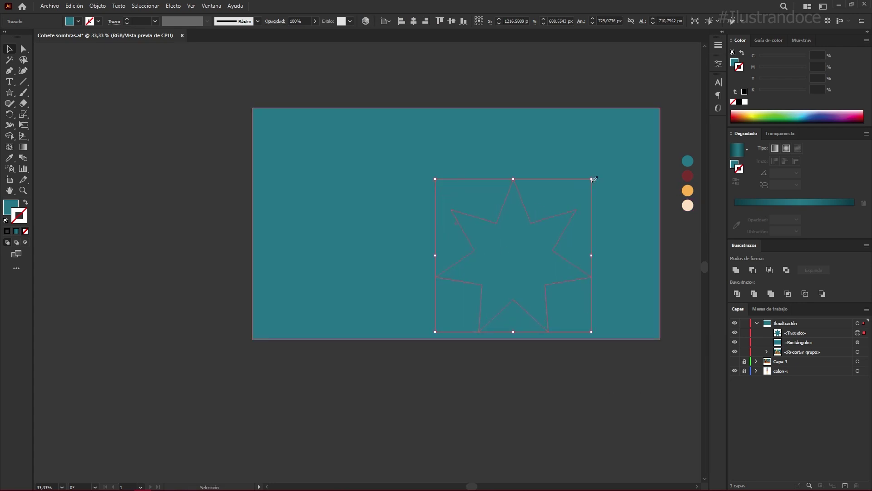
pyautogui.moveTo(593, 176); pyautogui.dragTo(615, 239)
pyautogui.moveTo(522, 268); pyautogui.dragTo(450, 204)
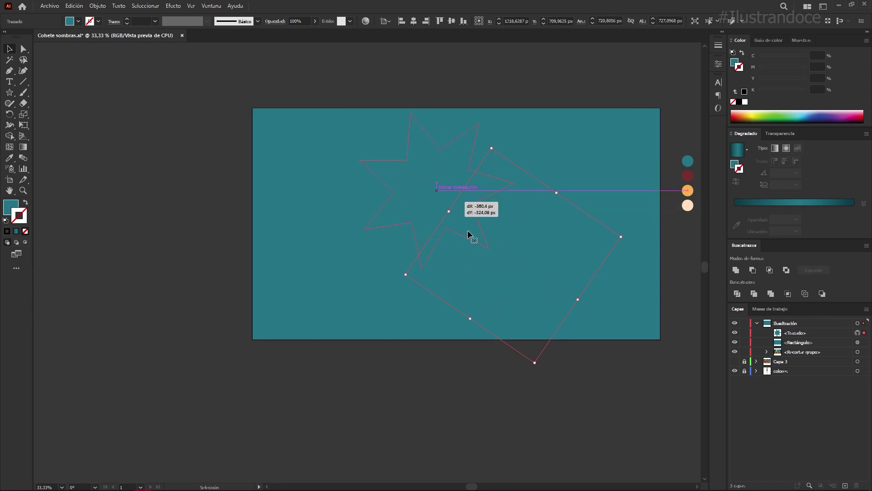
pyautogui.moveTo(501, 231)
pyautogui.mouseDown()
pyautogui.moveTo(551, 297)
pyautogui.moveTo(542, 296)
pyautogui.mouseUp()
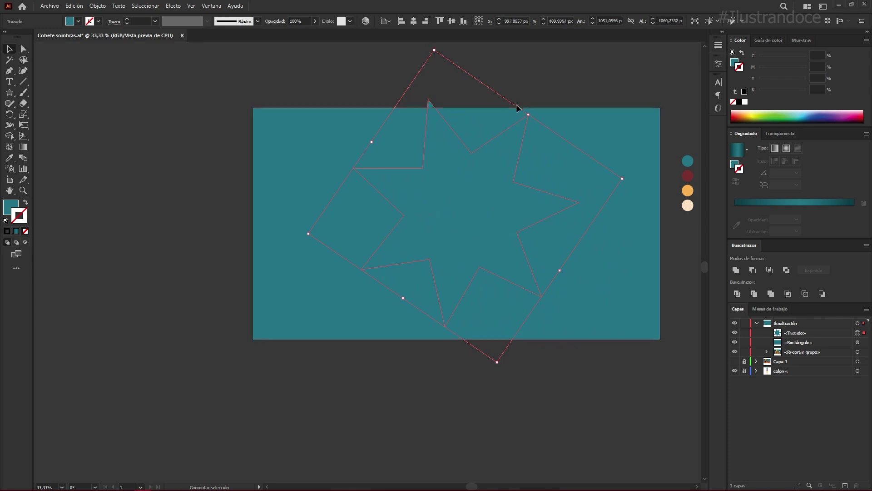
pyautogui.moveTo(526, 117); pyautogui.dragTo(519, 128)
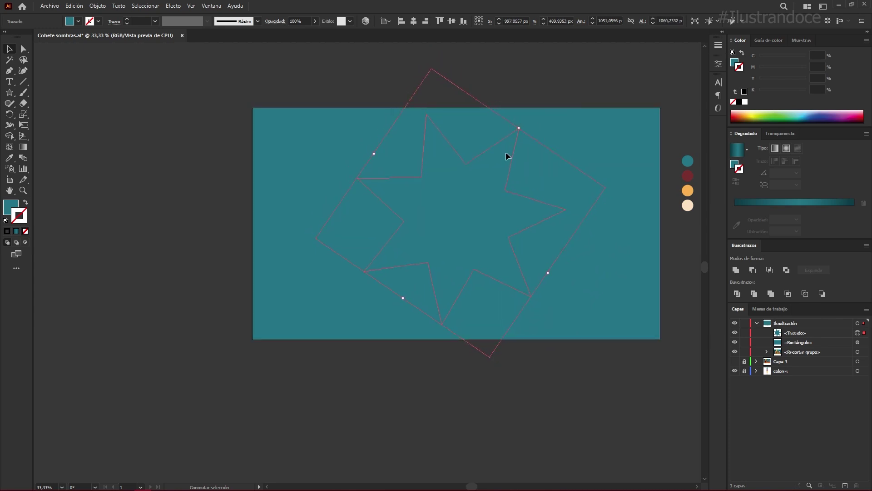
# Step: Round the star's corners into wavy curves, enlarge it, and paste a hidden copy in front
pyautogui.click(23, 49)
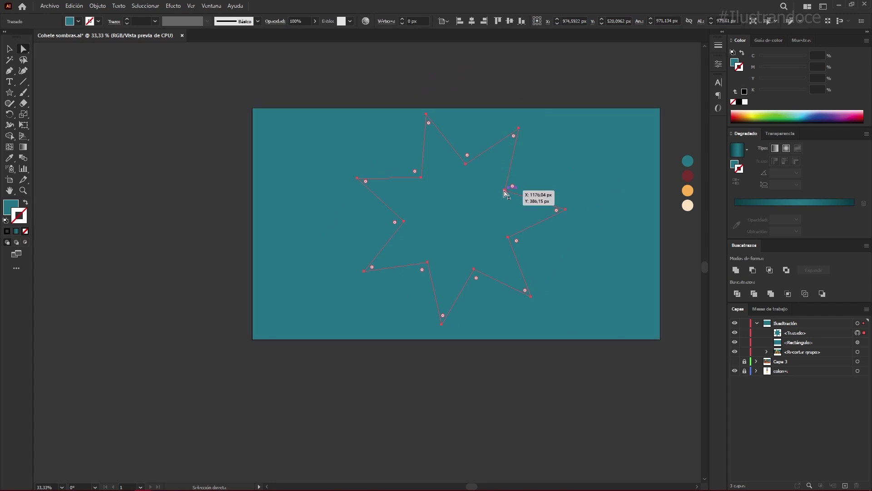
pyautogui.moveTo(512, 187); pyautogui.dragTo(529, 183)
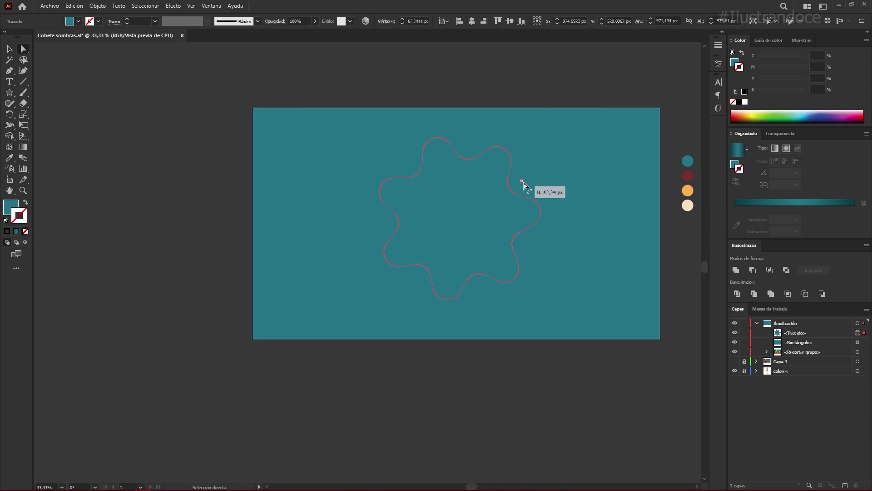
pyautogui.moveTo(529, 182); pyautogui.dragTo(520, 187)
pyautogui.press('v')
pyautogui.moveTo(484, 337); pyautogui.dragTo(487, 353)
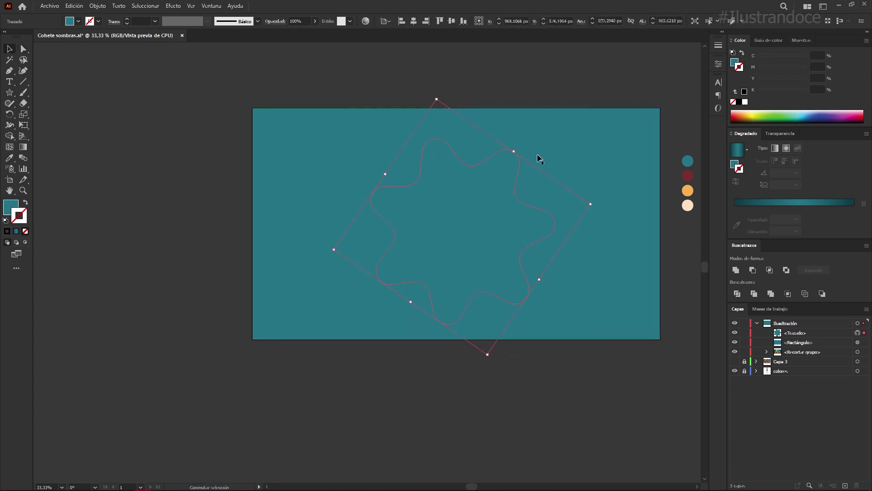
pyautogui.moveTo(515, 149); pyautogui.dragTo(526, 131)
pyautogui.hotkey('ctrl', 'c')
pyautogui.hotkey('ctrl', 'f')
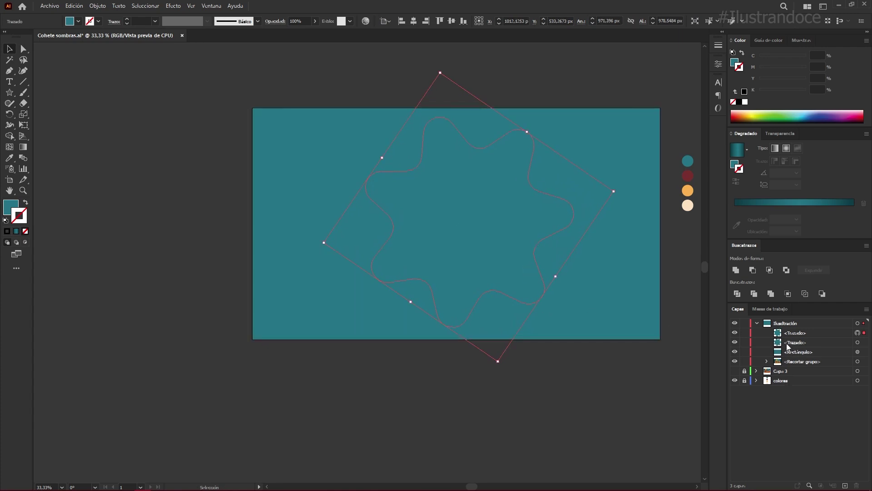
pyautogui.click(745, 333)
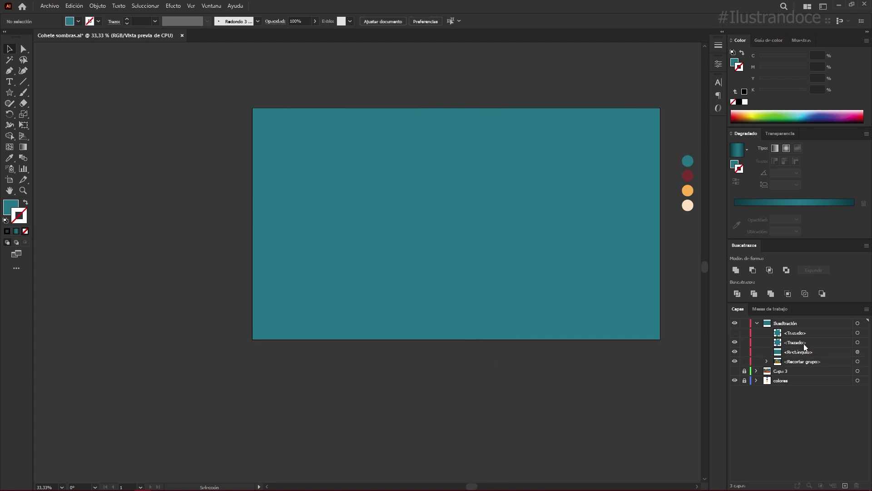
# Step: Subtract the wavy shape from the teal panel using Pathfinder Minus Front
pyautogui.click(858, 342)
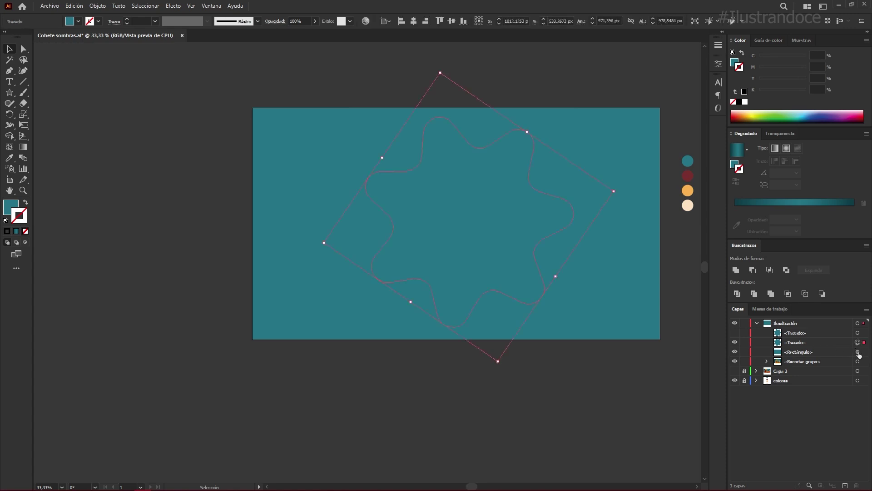
pyautogui.keyDown('shift'); pyautogui.click(858, 352); pyautogui.keyUp('shift')
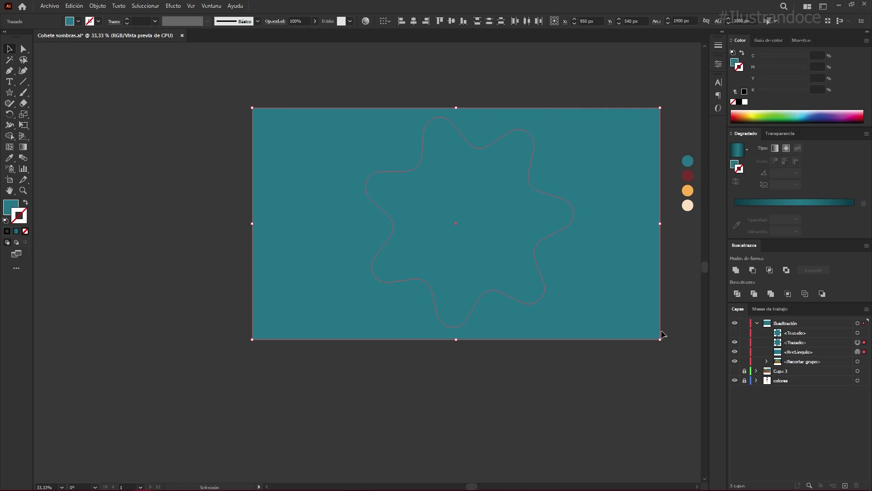
pyautogui.click(753, 271)
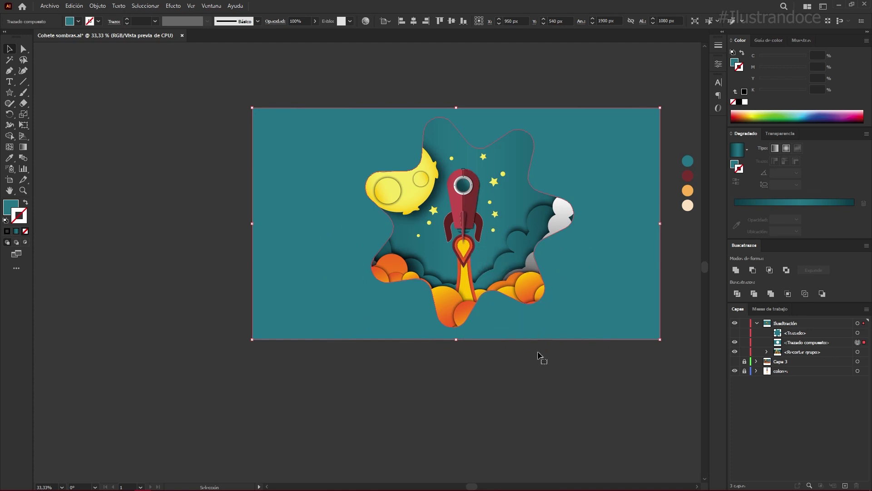
pyautogui.click(522, 374)
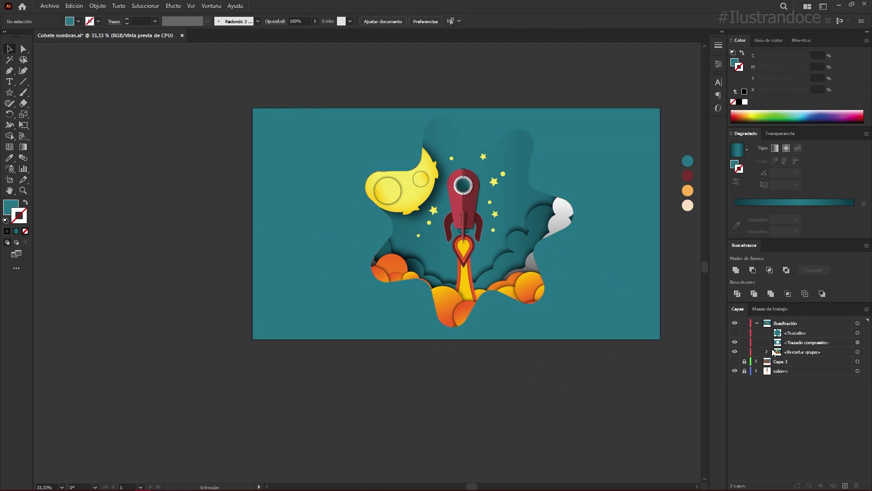
# Step: Unhide the spare wavy shape below the cutout panel with black stroke and no fill
pyautogui.click(735, 332)
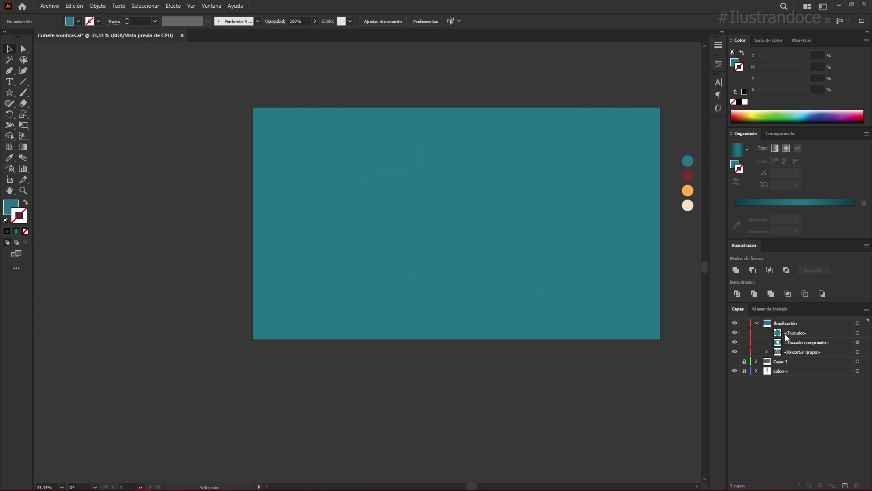
pyautogui.moveTo(785, 334); pyautogui.dragTo(794, 346)
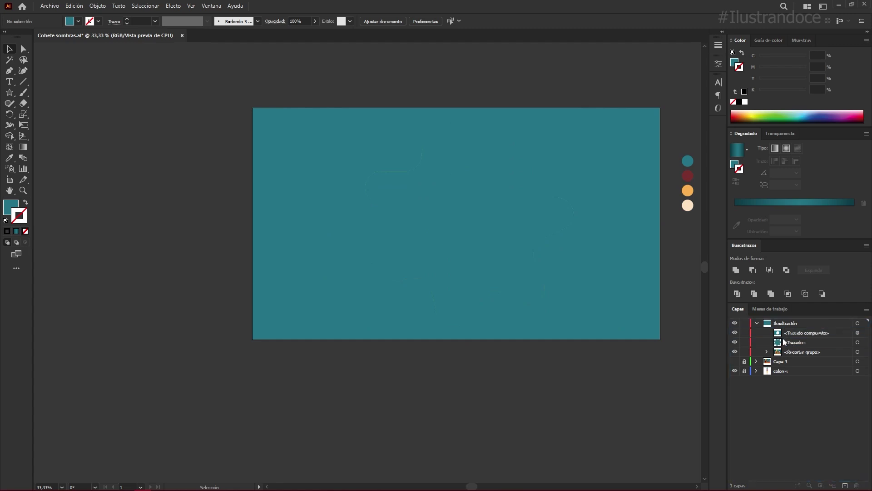
pyautogui.click(858, 342)
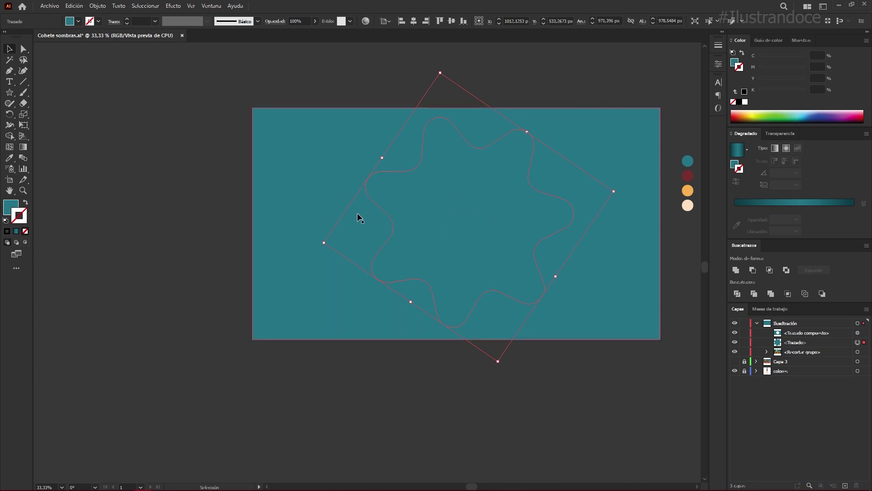
pyautogui.click(7, 231)
pyautogui.press('x')
pyautogui.click(25, 232)
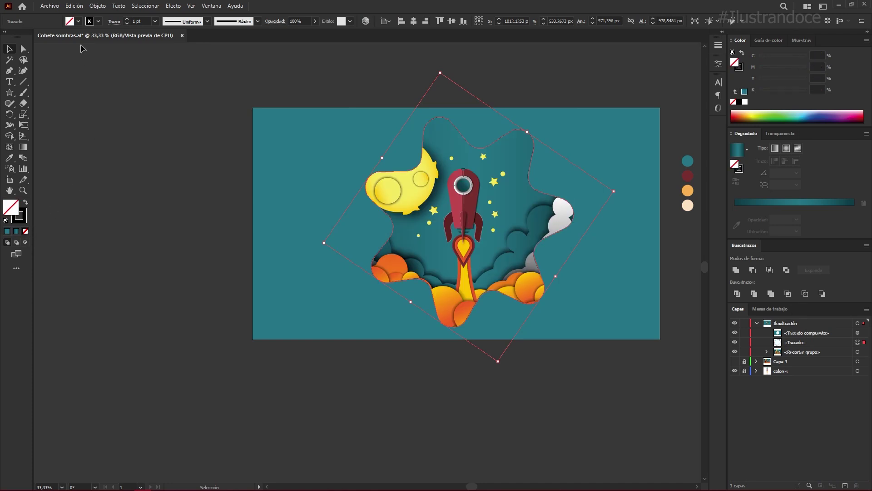
# Step: Set the wavy shape's stroke aligned inside, at 18 pt and then 15 pt
pyautogui.click(136, 21)
pyautogui.write('18')
pyautogui.press('Return')
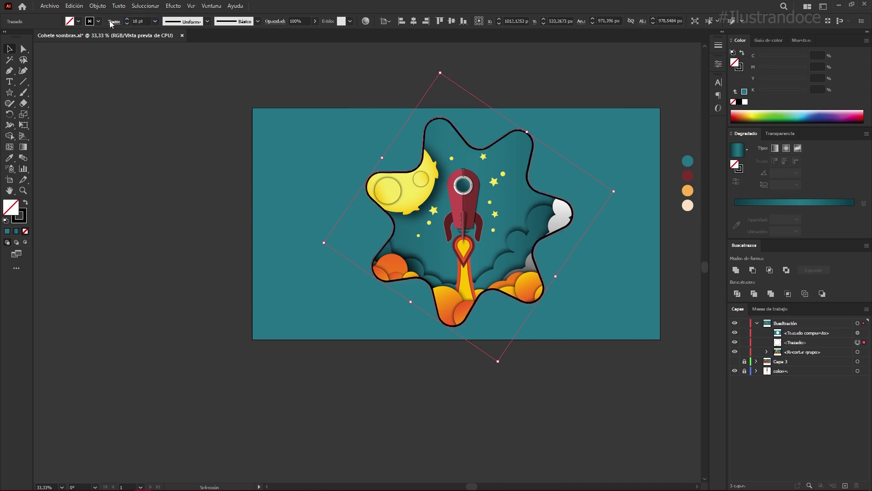
pyautogui.click(113, 21)
pyautogui.click(61, 69)
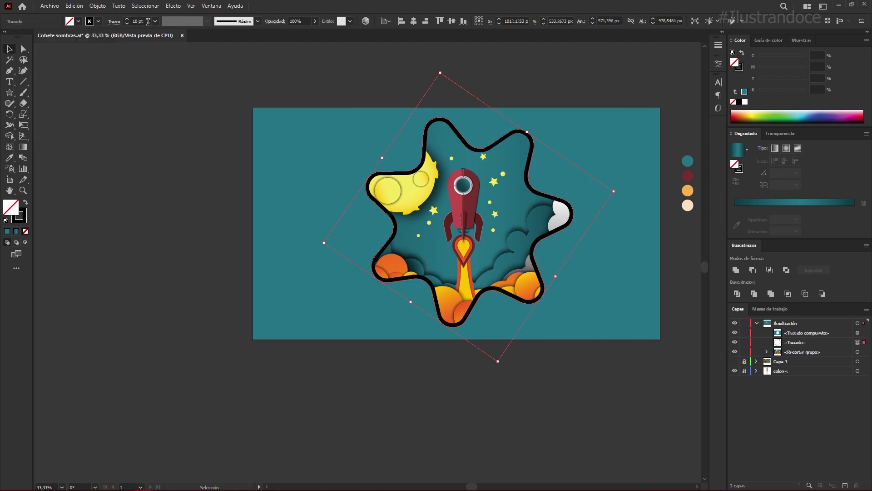
pyautogui.click(127, 24)
pyautogui.click(127, 25)
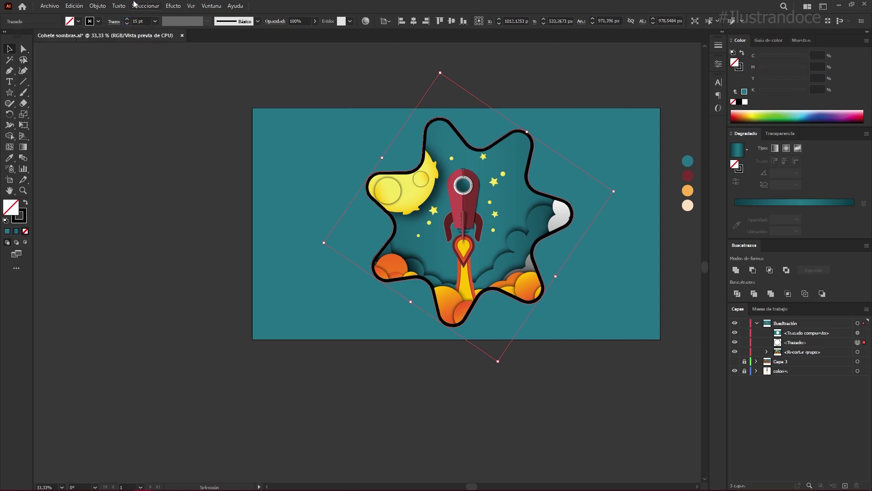
pyautogui.click(173, 6)
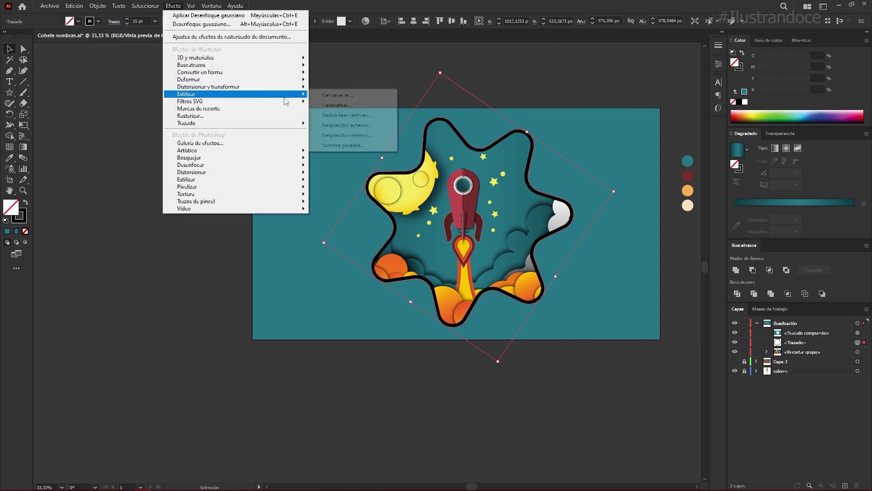
pyautogui.moveTo(235, 165)
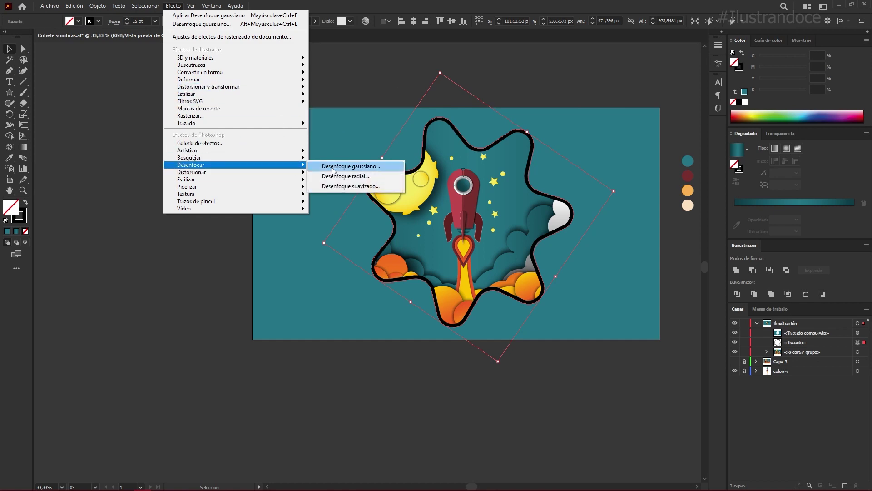
# Step: Apply a Gaussian Blur with a 35-pixel radius to the black outline
pyautogui.click(354, 166)
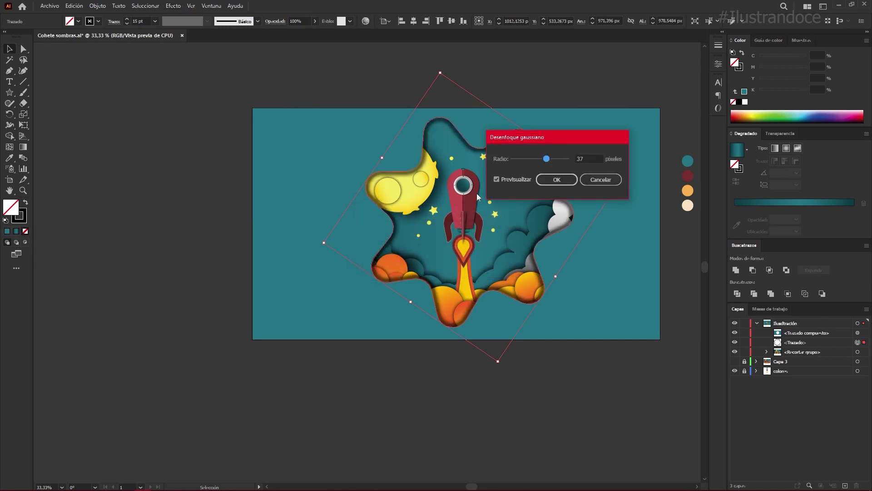
pyautogui.click(544, 160)
pyautogui.write('35')
pyautogui.press('Return')
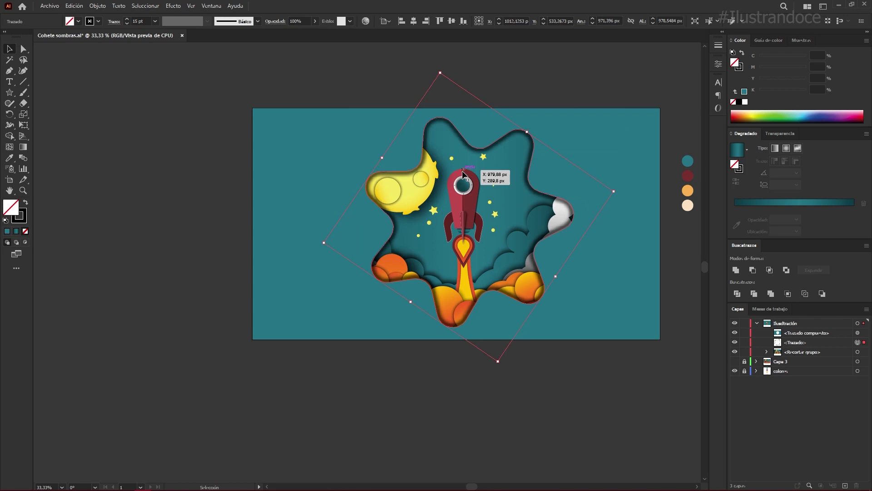
pyautogui.click(571, 85)
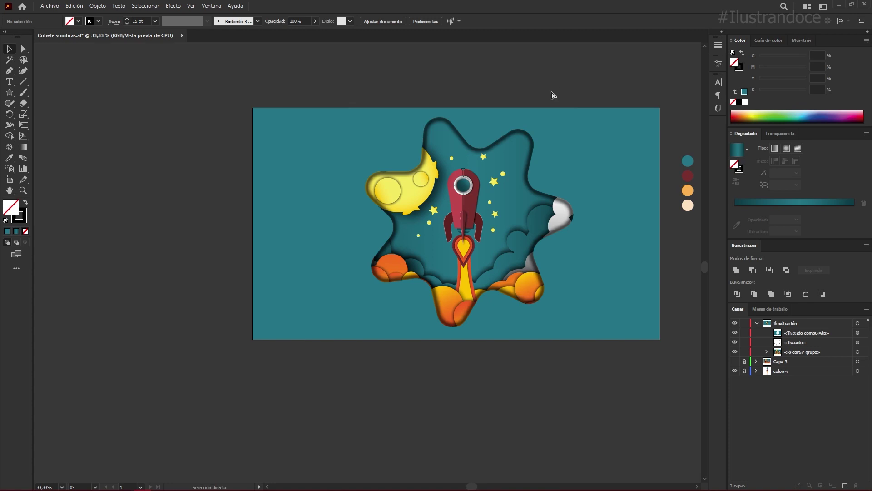
# Step: Make the Capa 3 layer holding the second rocket scene visible and unlock it
pyautogui.hscroll(5, 552, 91)
pyautogui.click(735, 361)
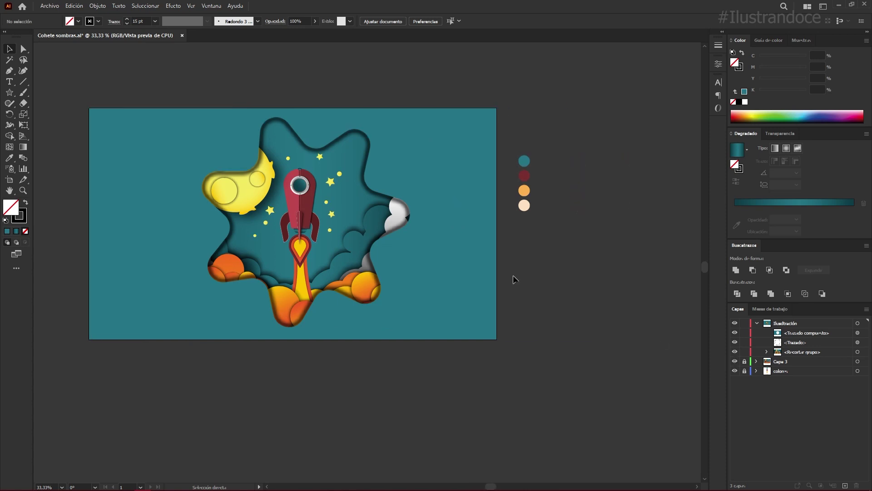
pyautogui.moveTo(418, 203); pyautogui.dragTo(162, 214)
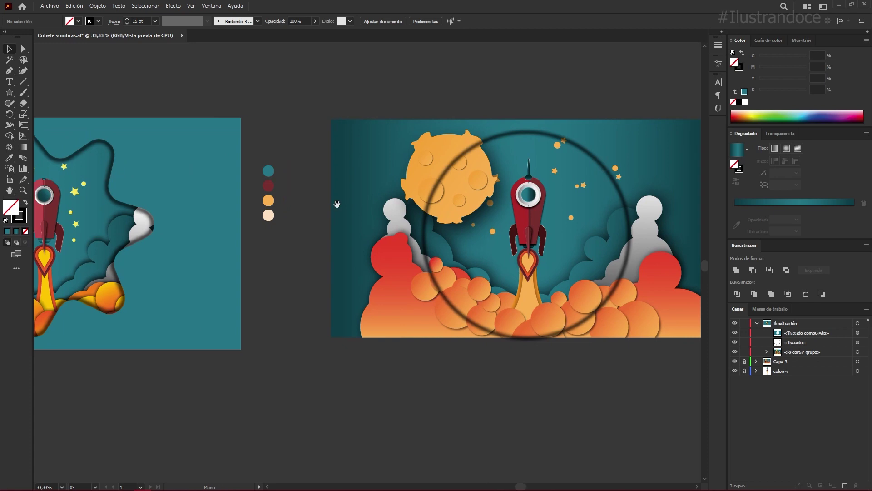
pyautogui.click(744, 361)
# Step: Show the circular cutout panel, view both scenes together, and undo the trial recolouring
pyautogui.click(757, 361)
pyautogui.click(735, 370)
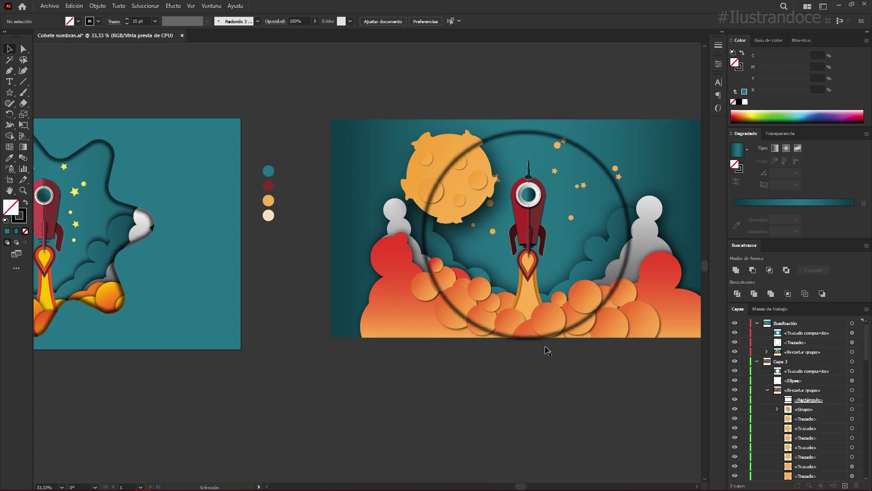
pyautogui.hotkey('ctrl', '-')
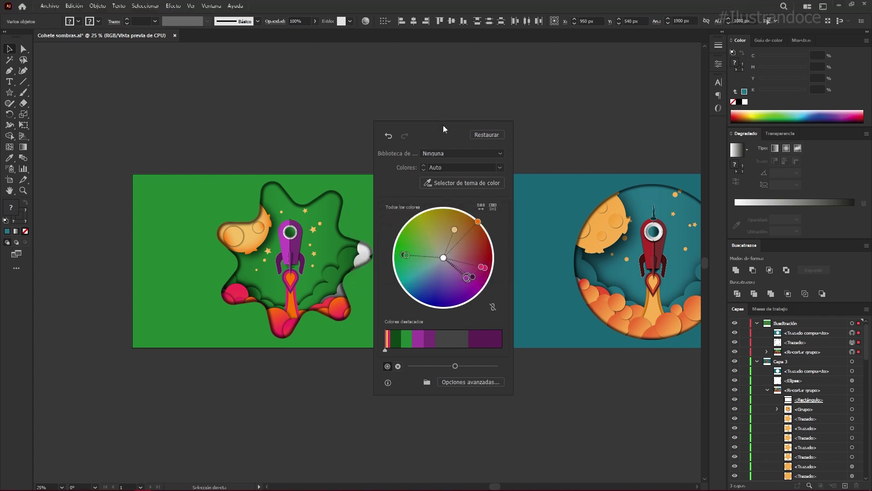
pyautogui.hotkey('ctrl', 'z')
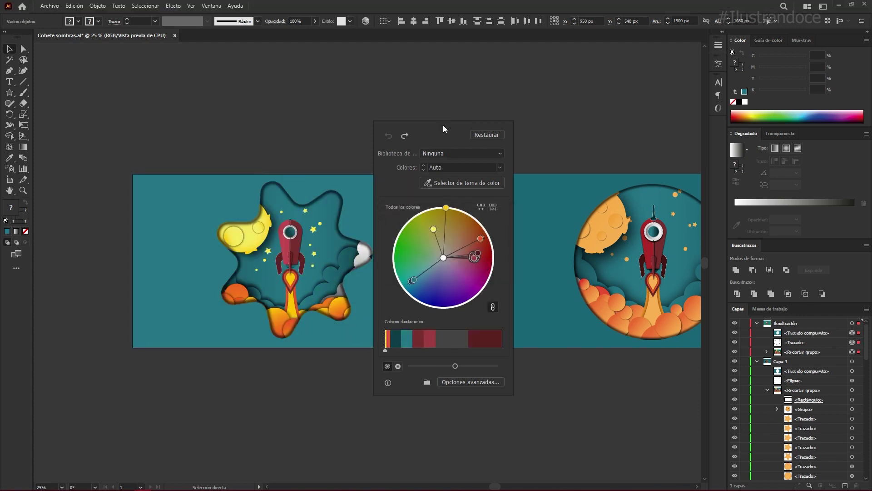